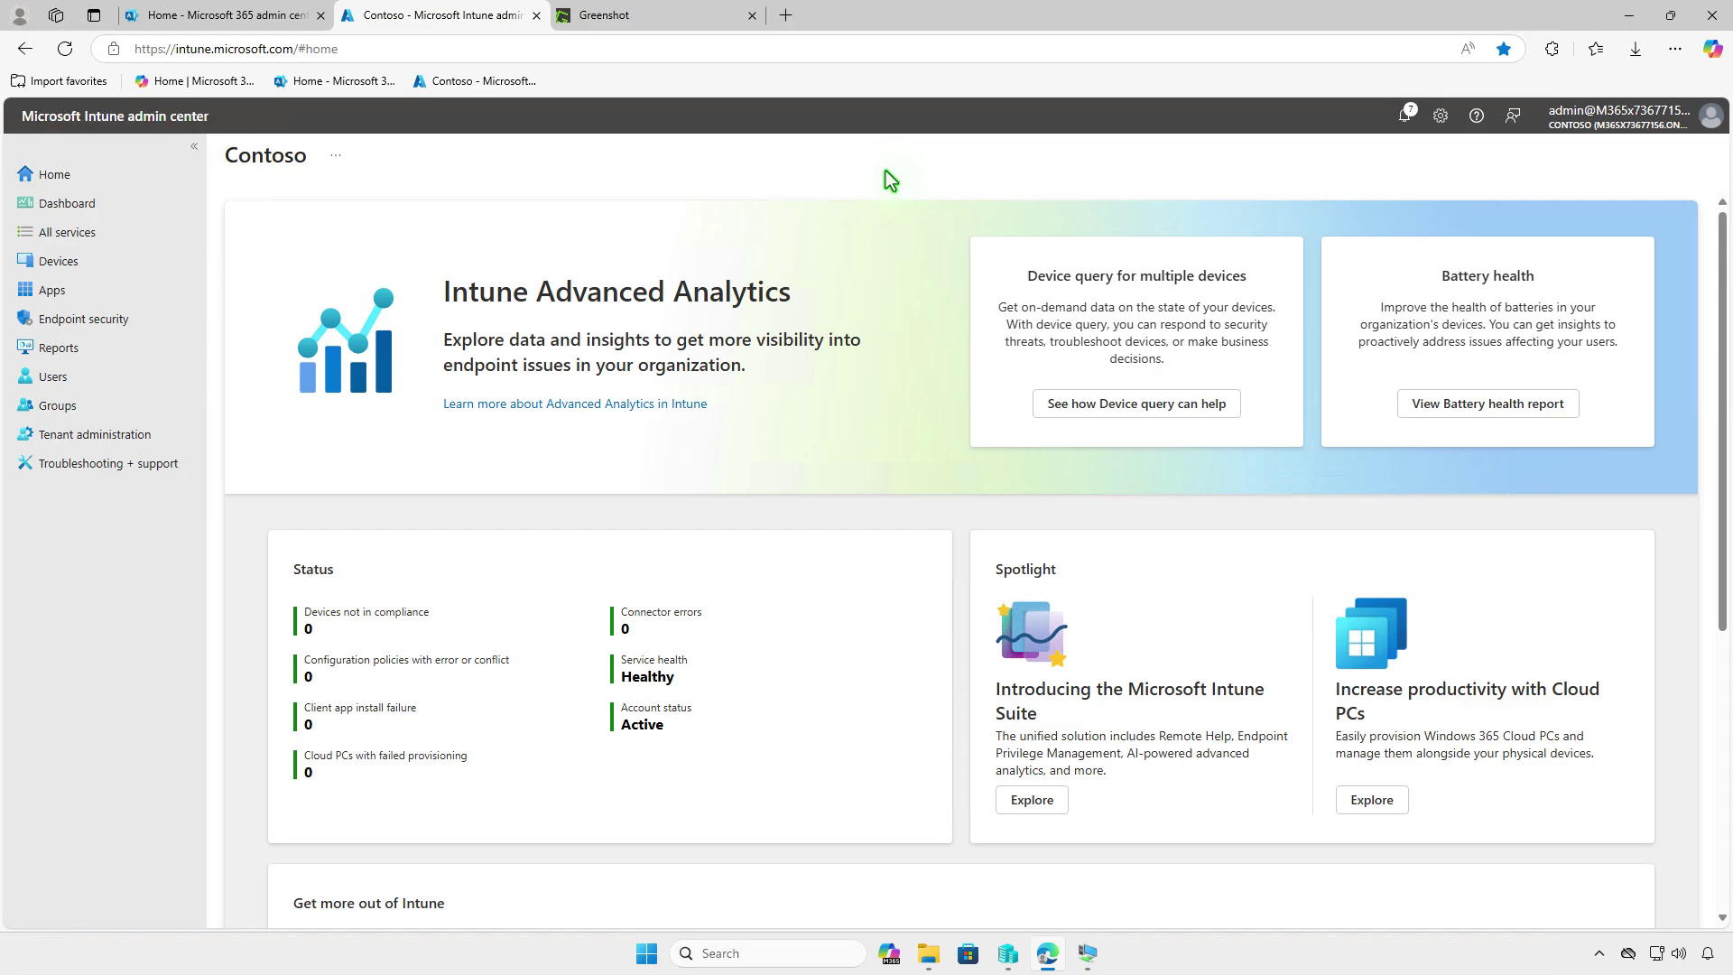
# Download Greenshot-INSTALLER-1.2.10.6-RELEASE.exe via Latest Stable on getgreenshot.org and reveal it in Downloads.
pyautogui.click(690, 22)
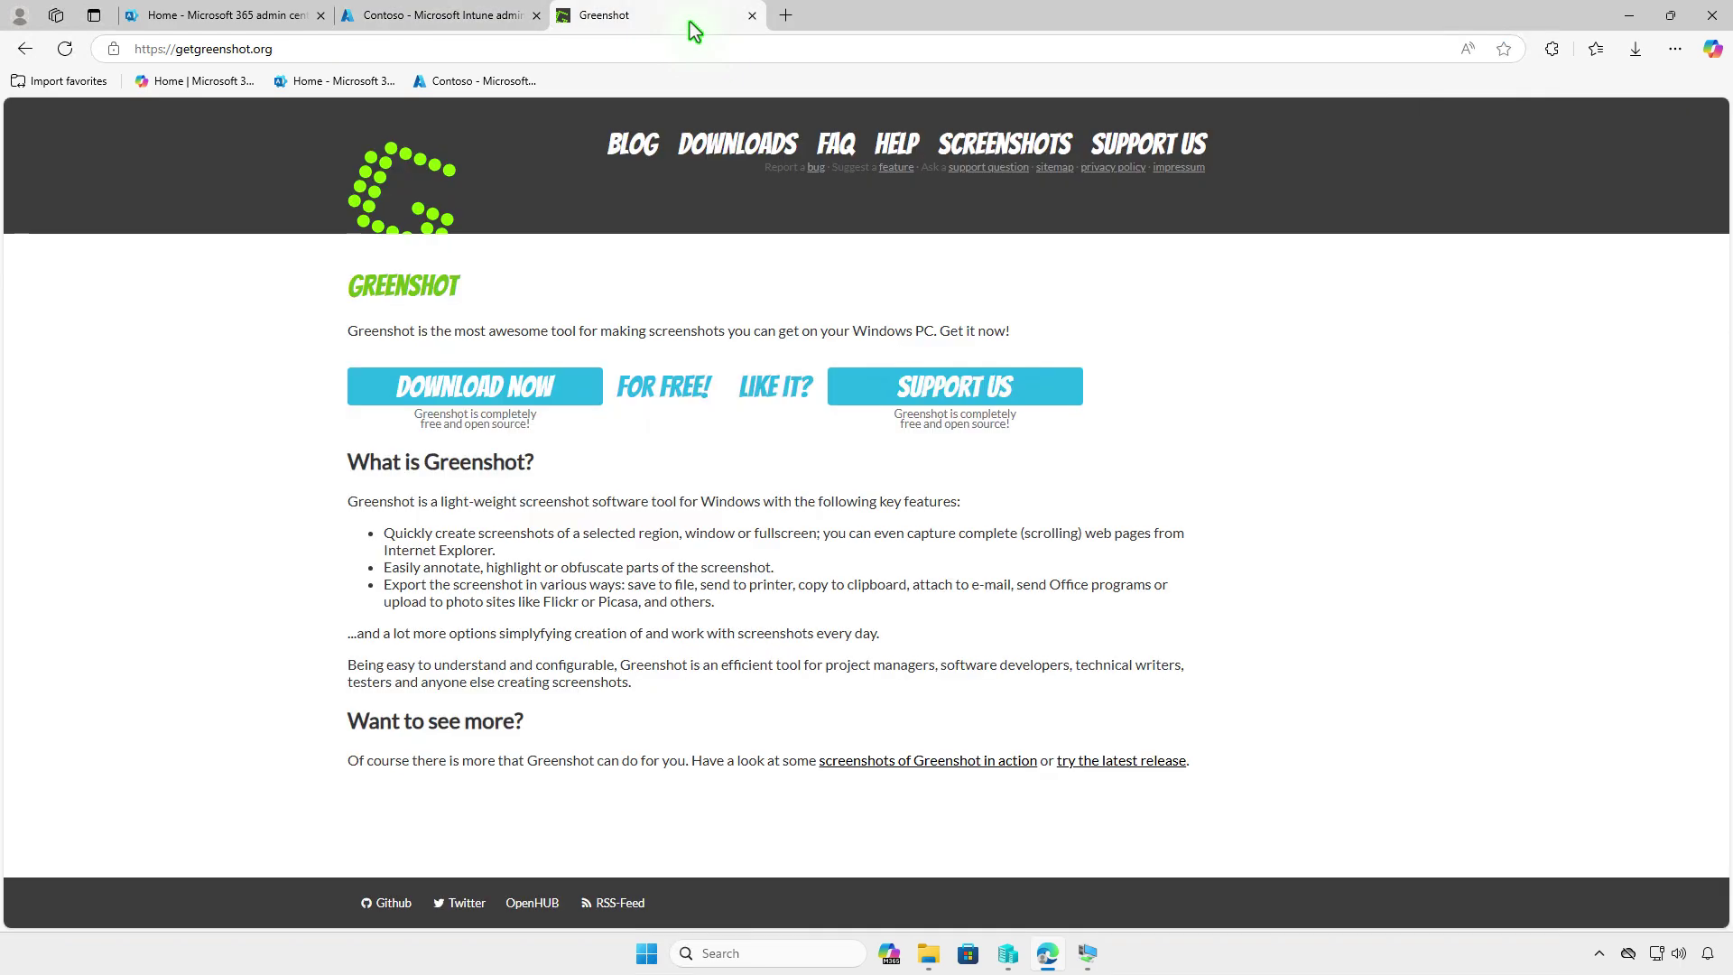
pyautogui.click(715, 144)
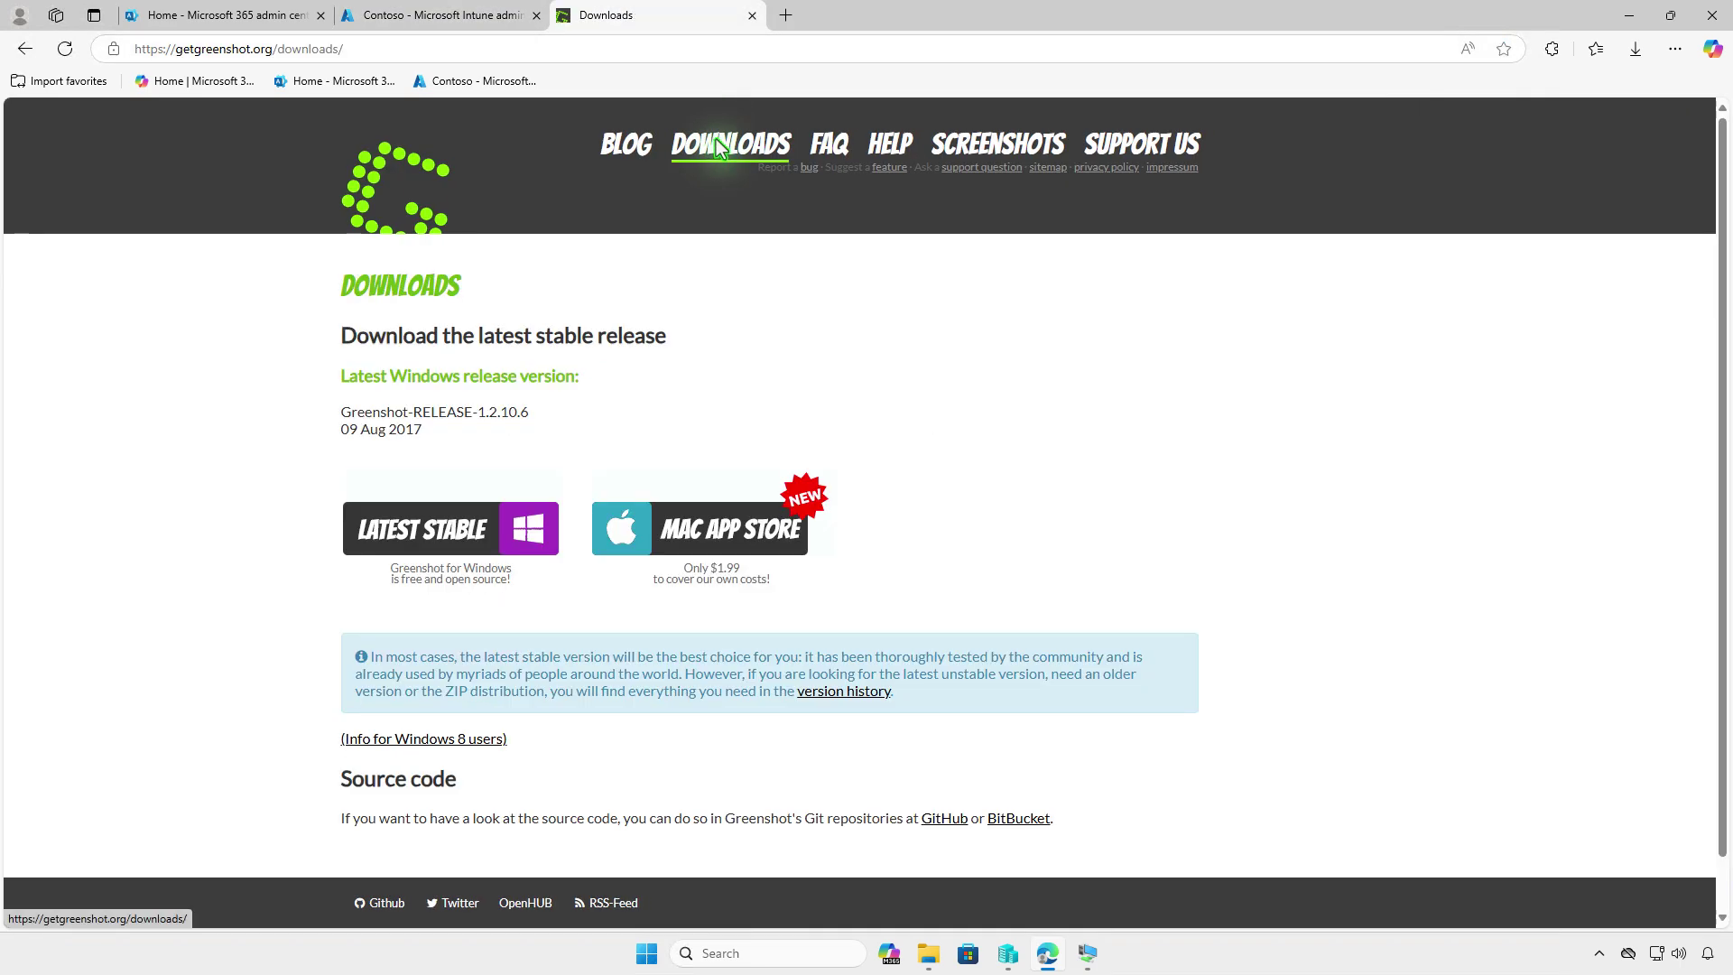
pyautogui.click(435, 520)
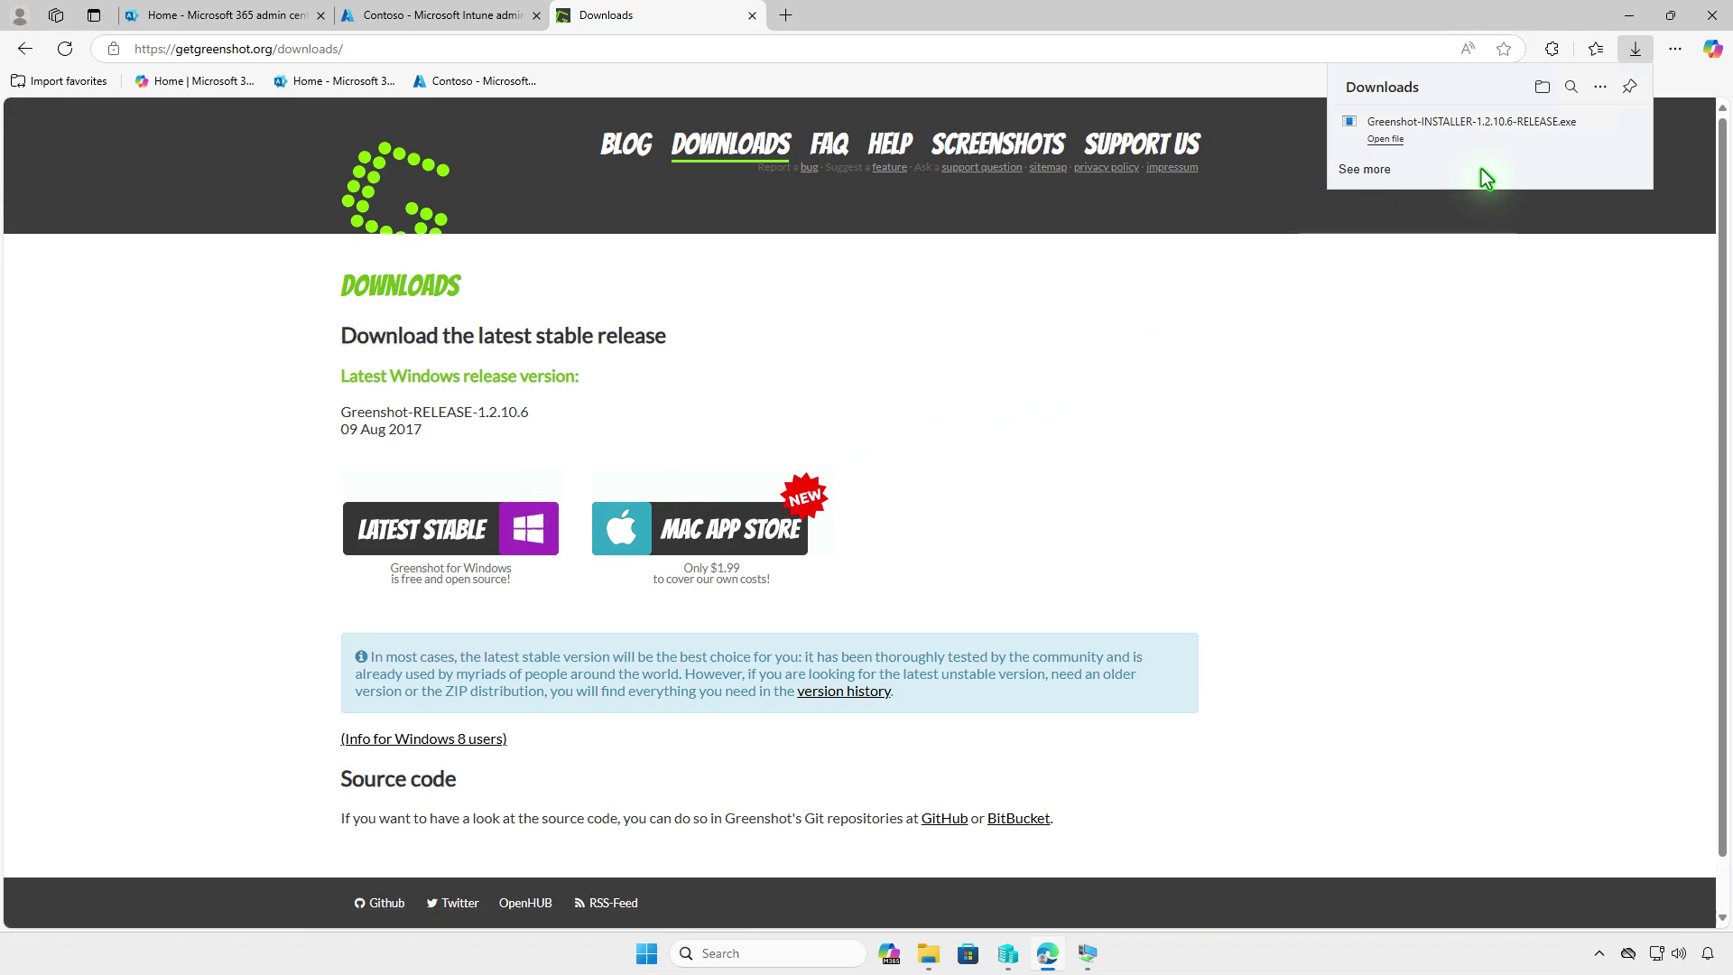
pyautogui.click(1539, 119)
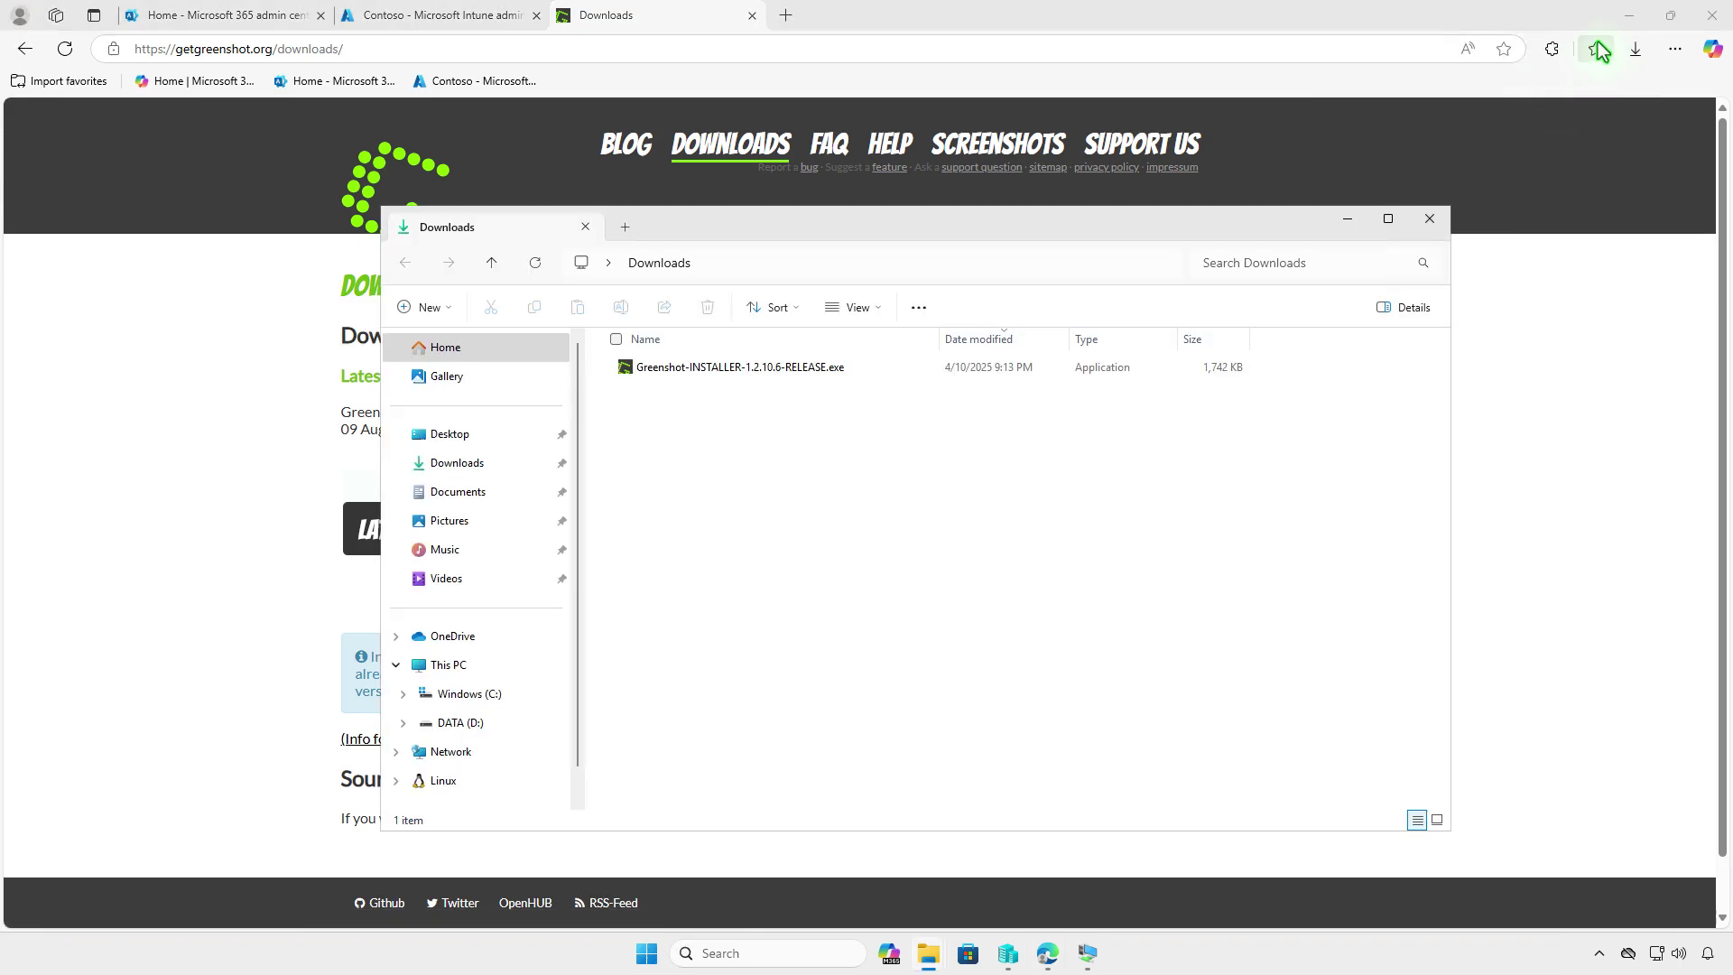
pyautogui.click(1625, 16)
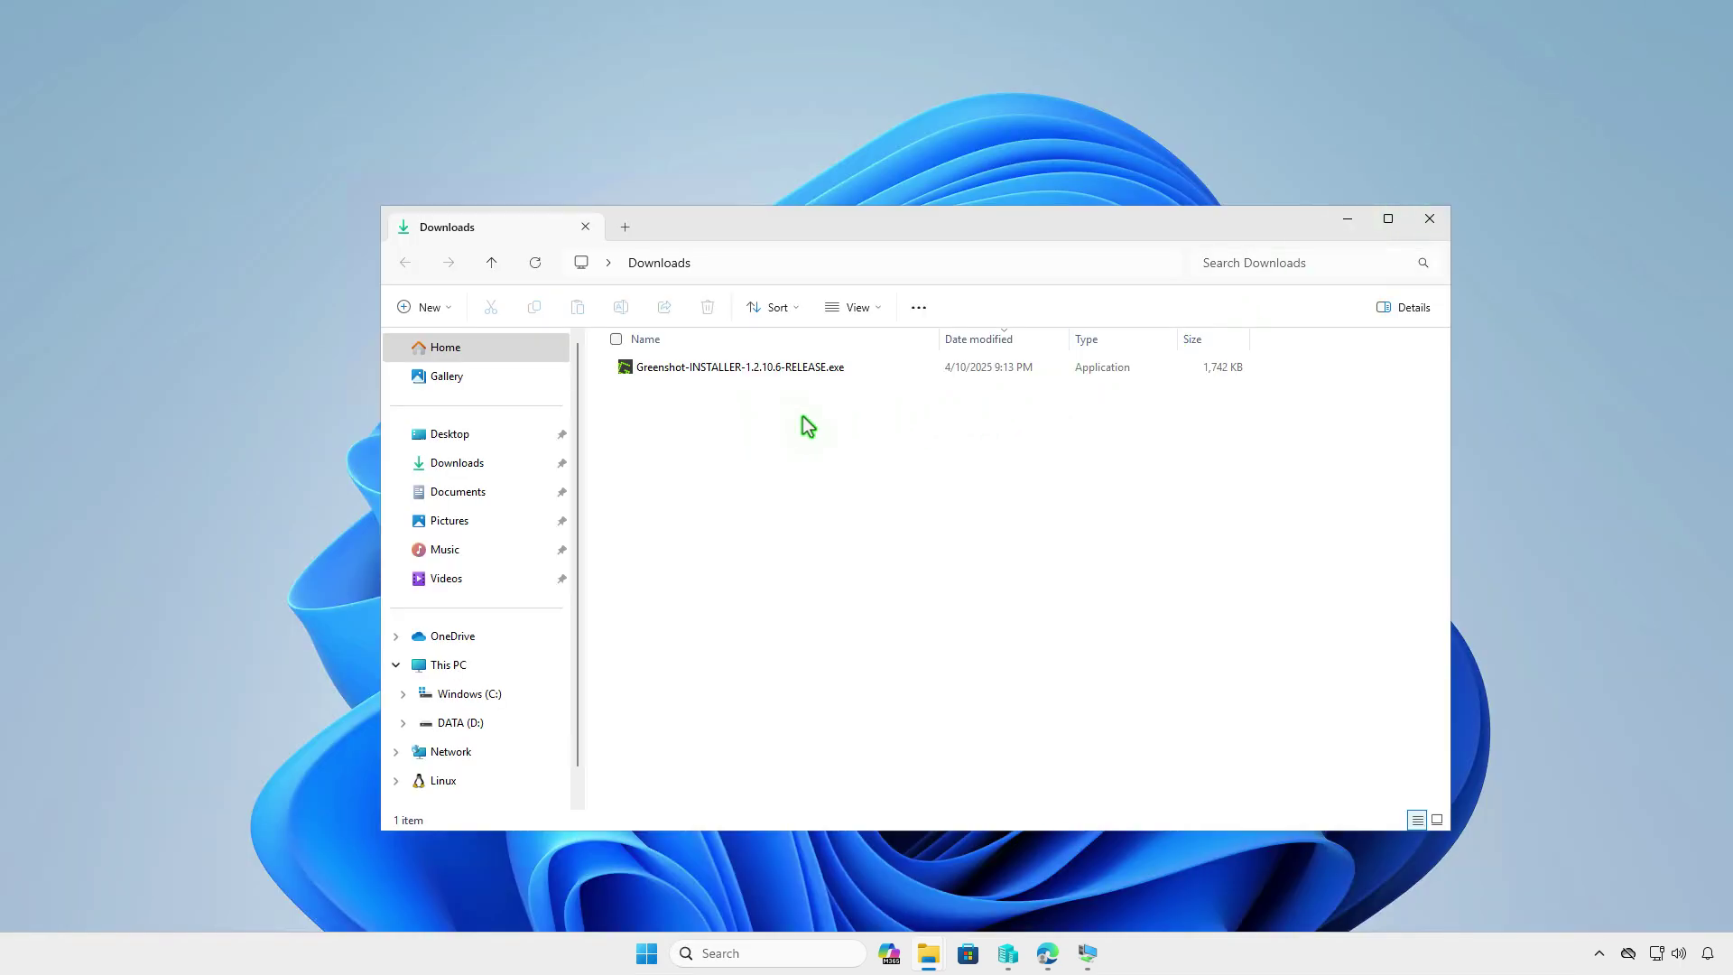
# Run 'winget download --id Greenshot.Greenshot' in an admin Terminal to fetch the 1.2.10.6 installer.
pyautogui.click(1349, 219)
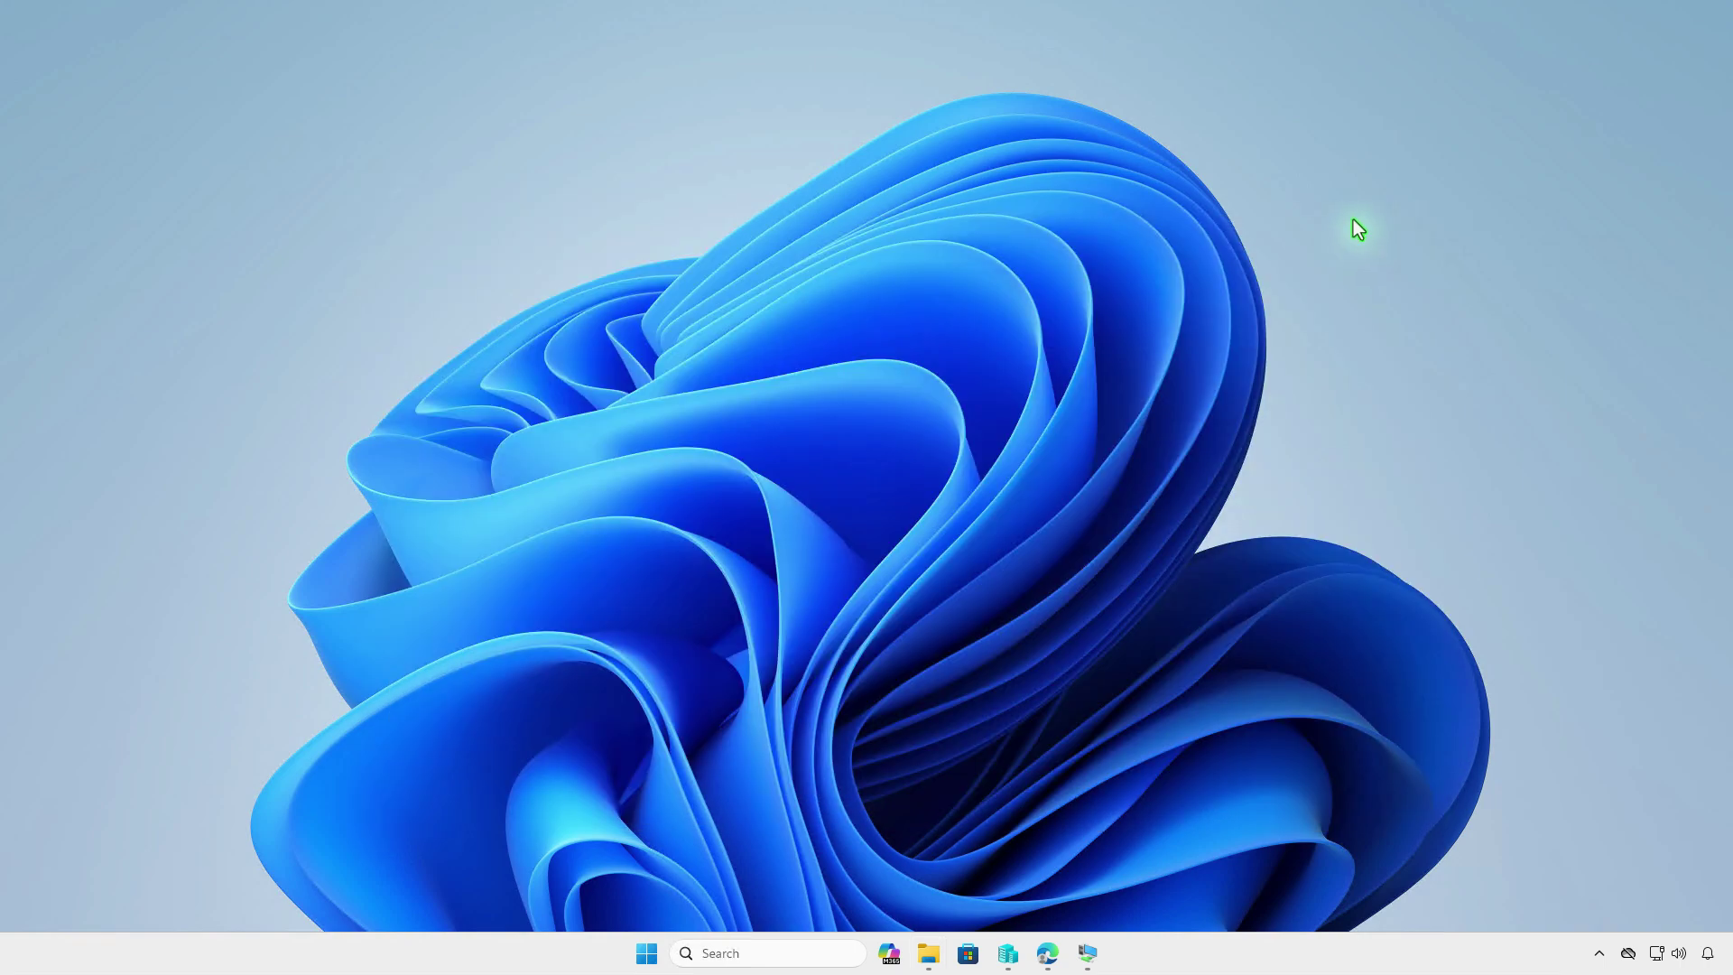
pyautogui.rightClick(646, 951)
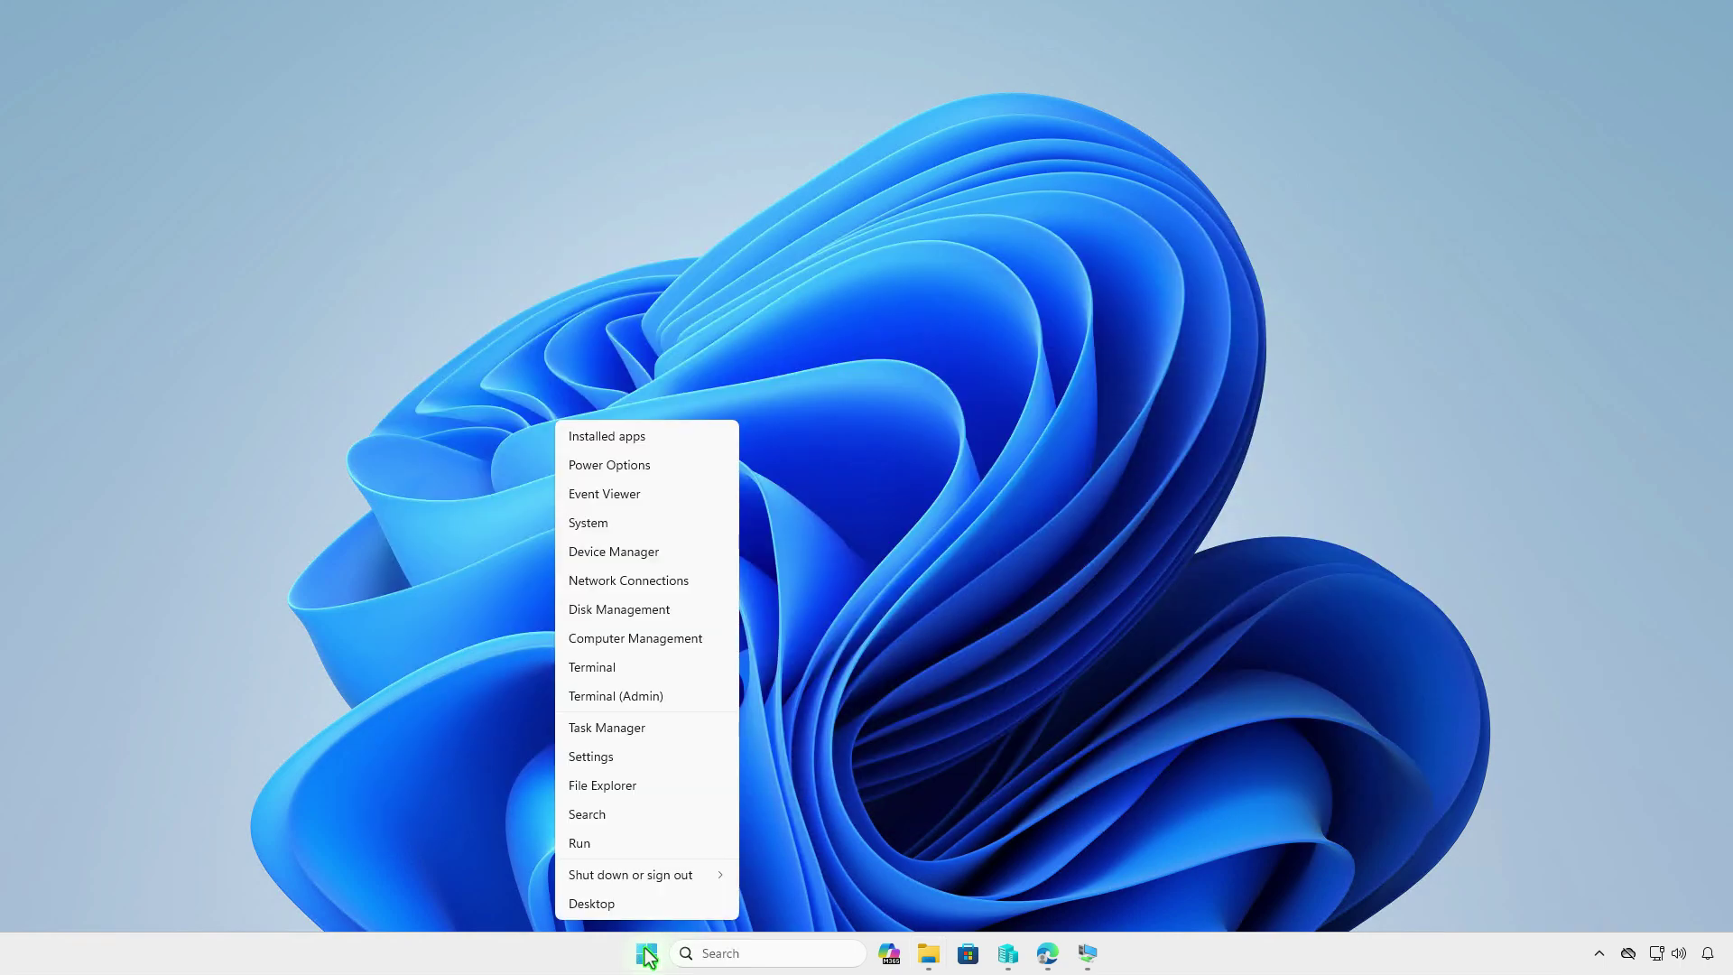
pyautogui.click(658, 704)
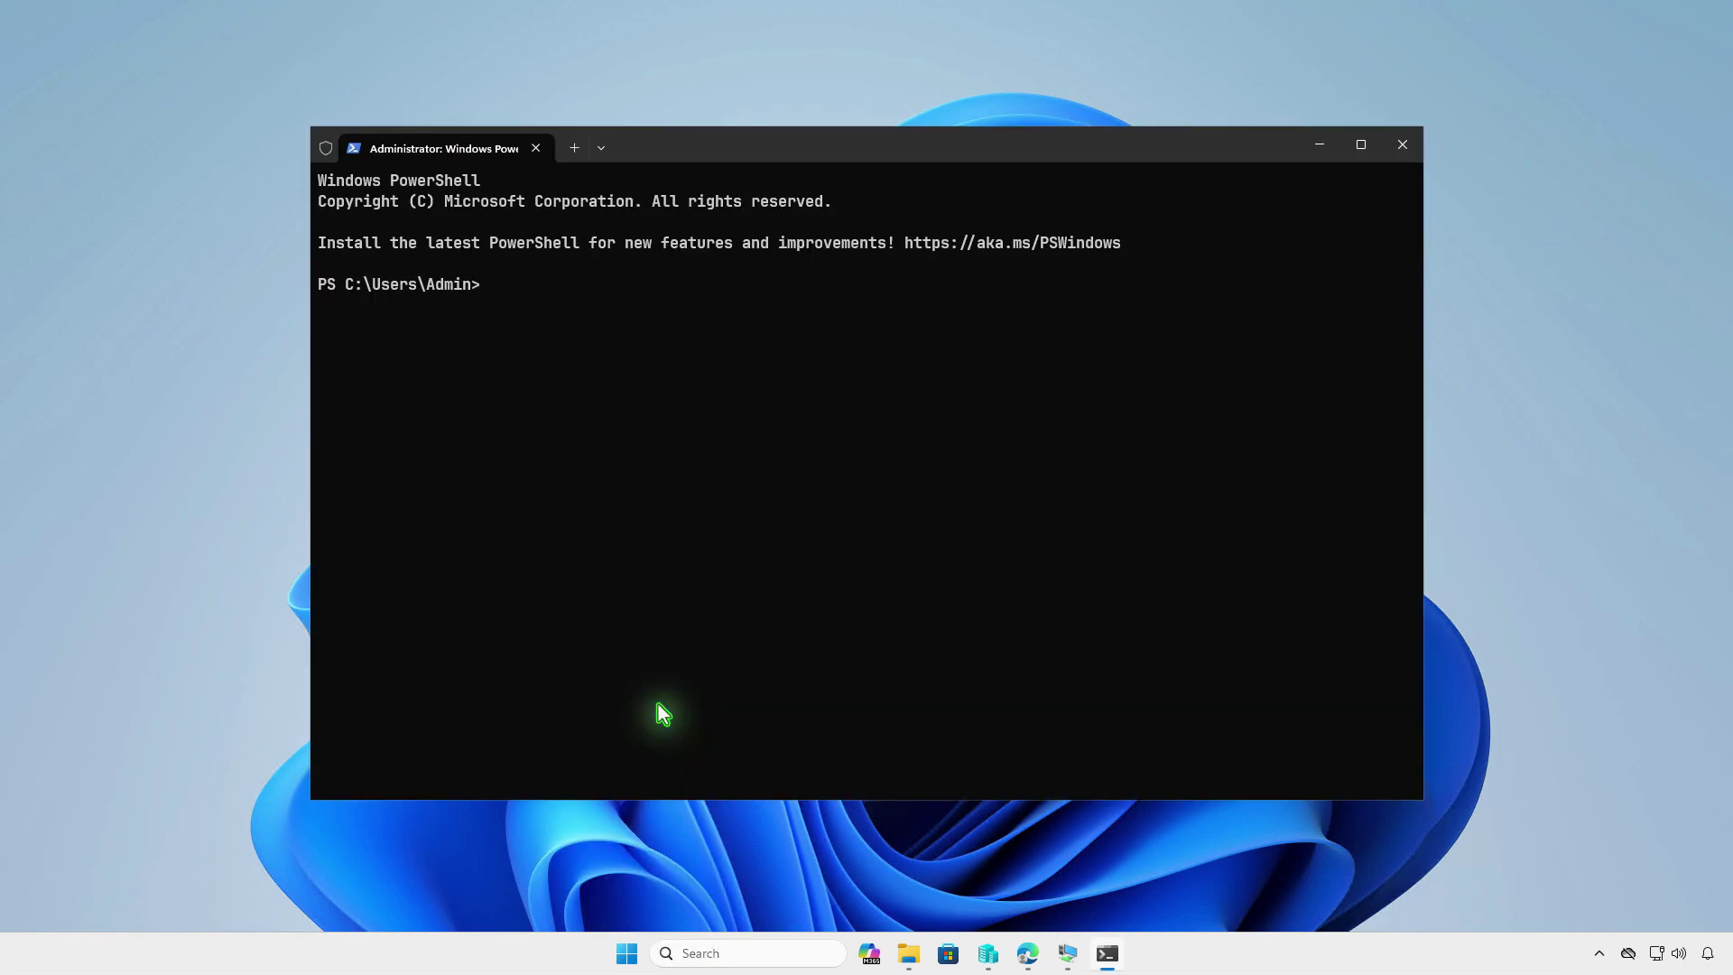
pyautogui.write('winget download --id Greenshot.Greenshot')
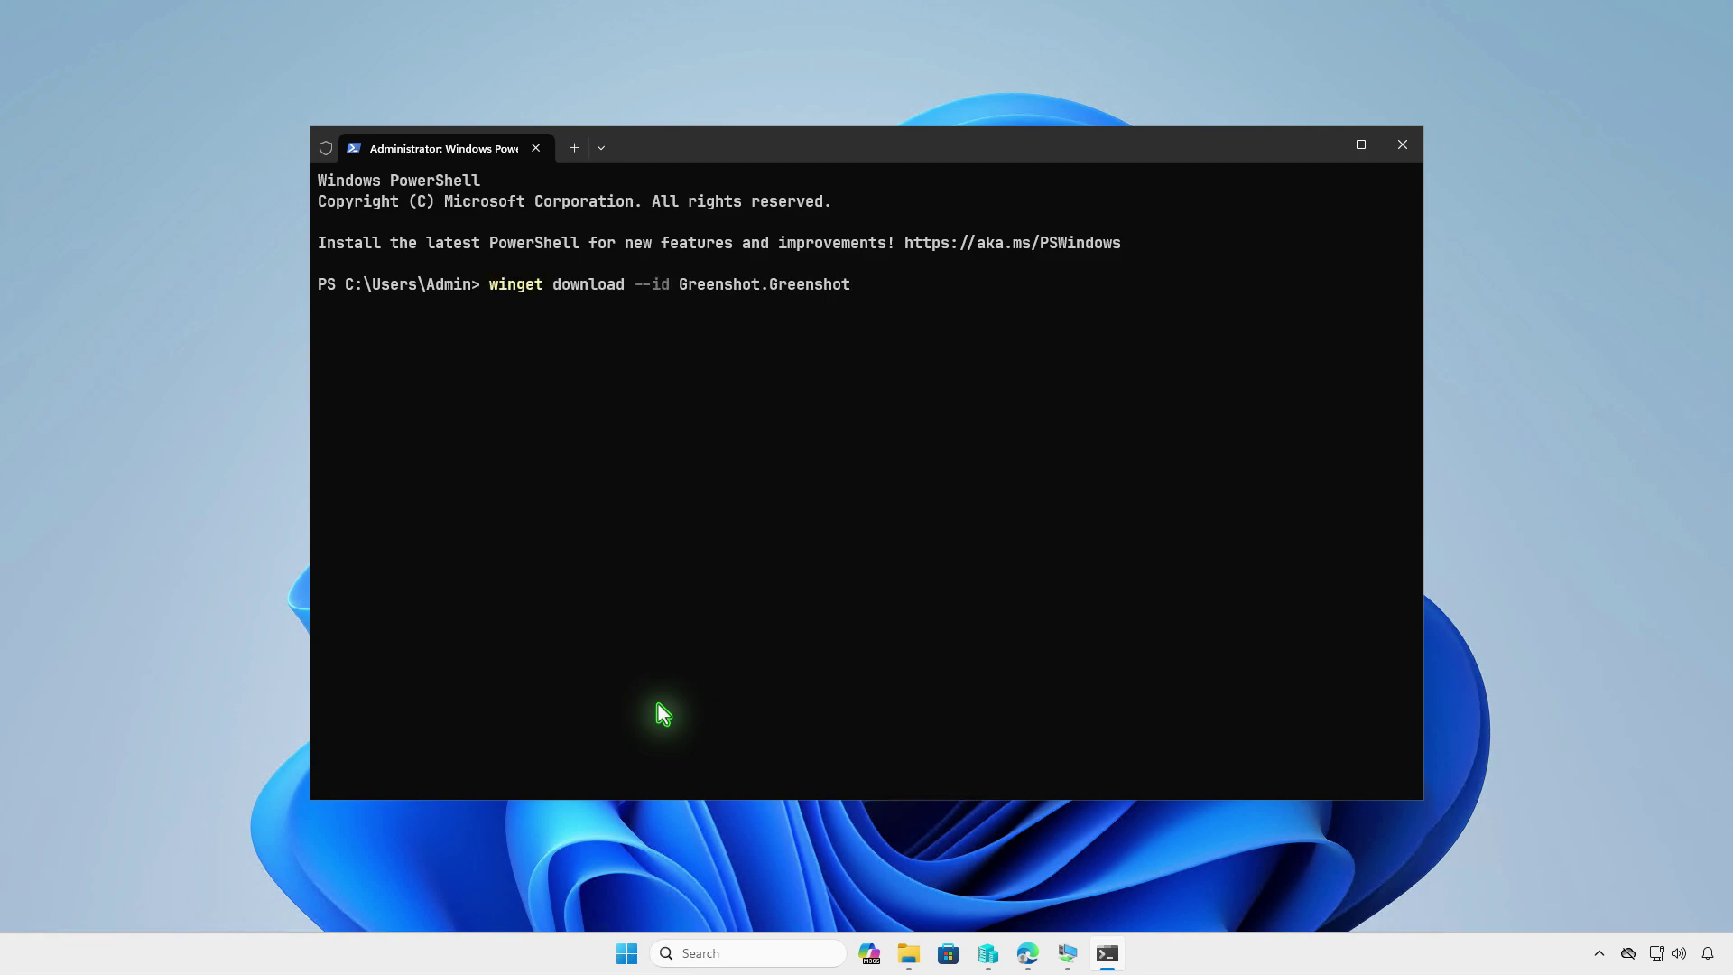
pyautogui.press('Return')
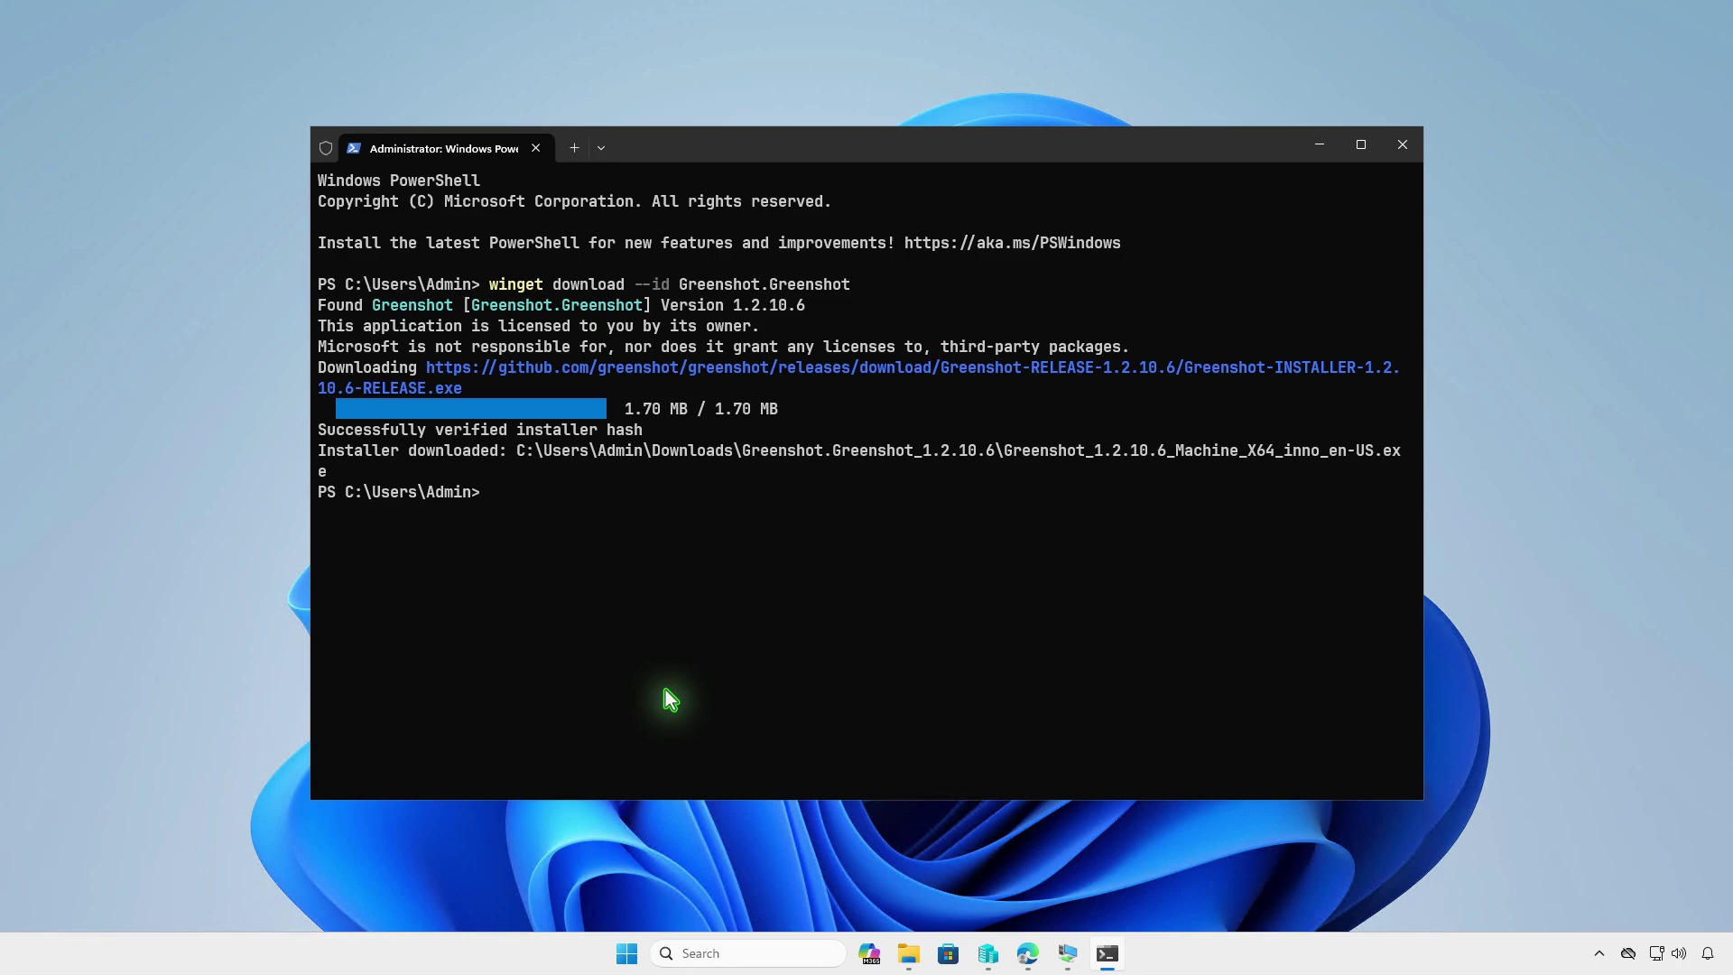
# Open the Greenshot.Greenshot_1.2.10.6 folder in Downloads.
pyautogui.click(1319, 149)
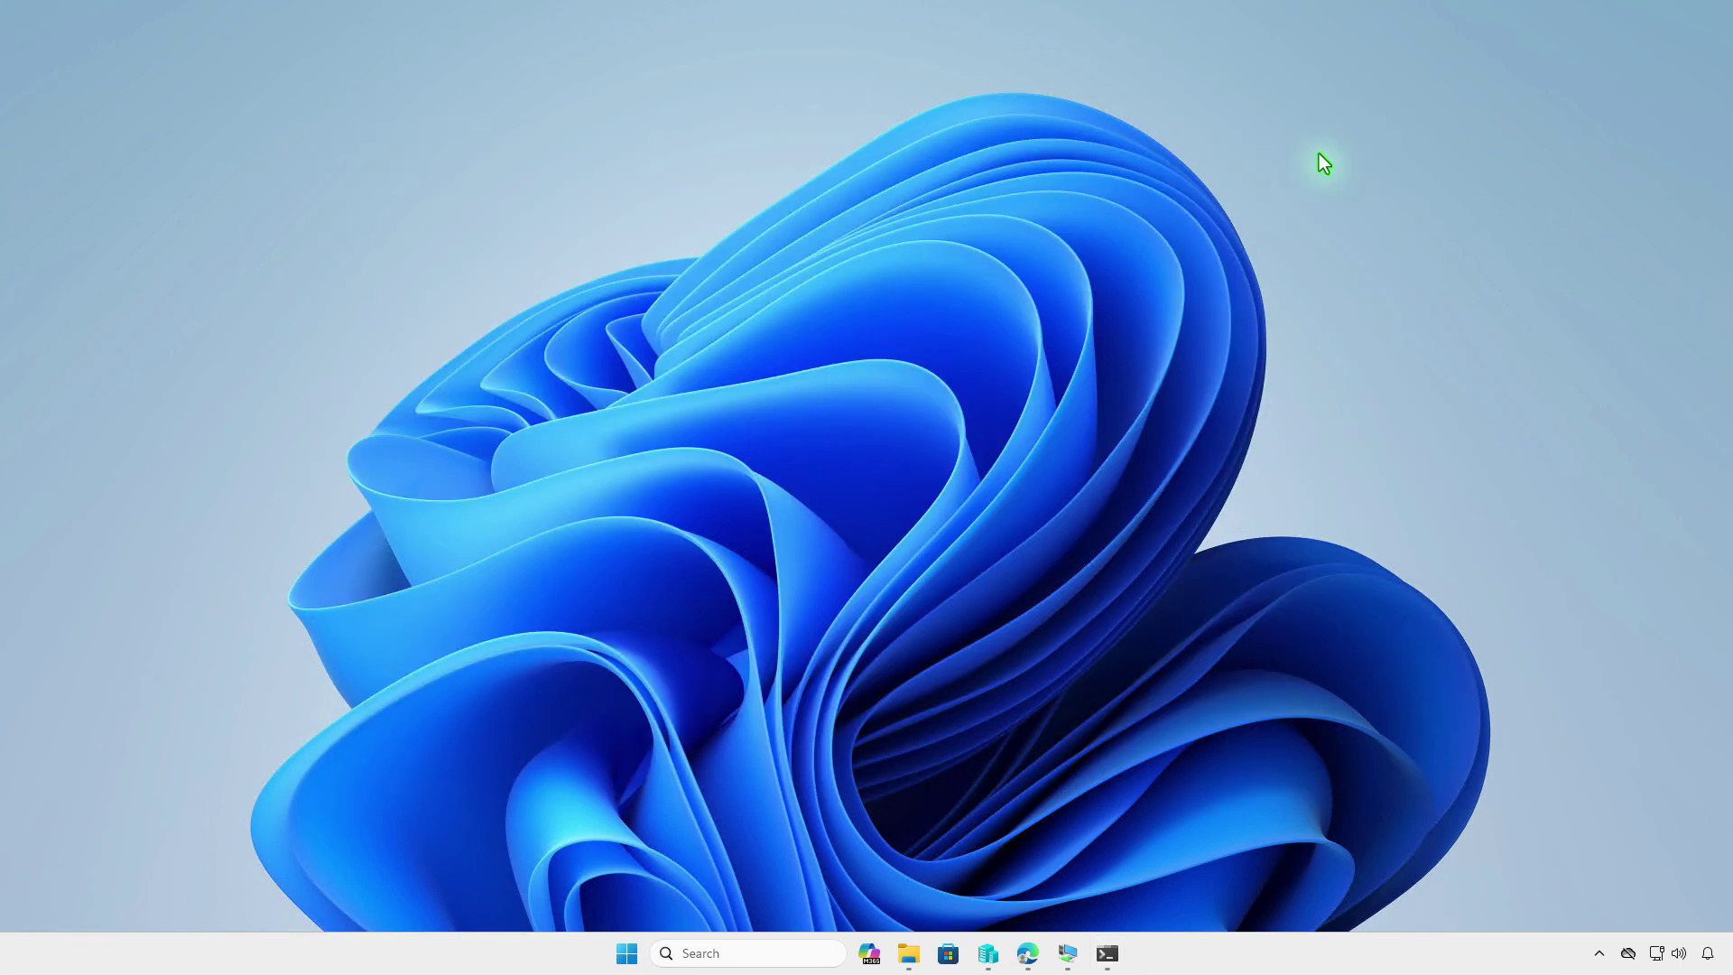
pyautogui.click(908, 953)
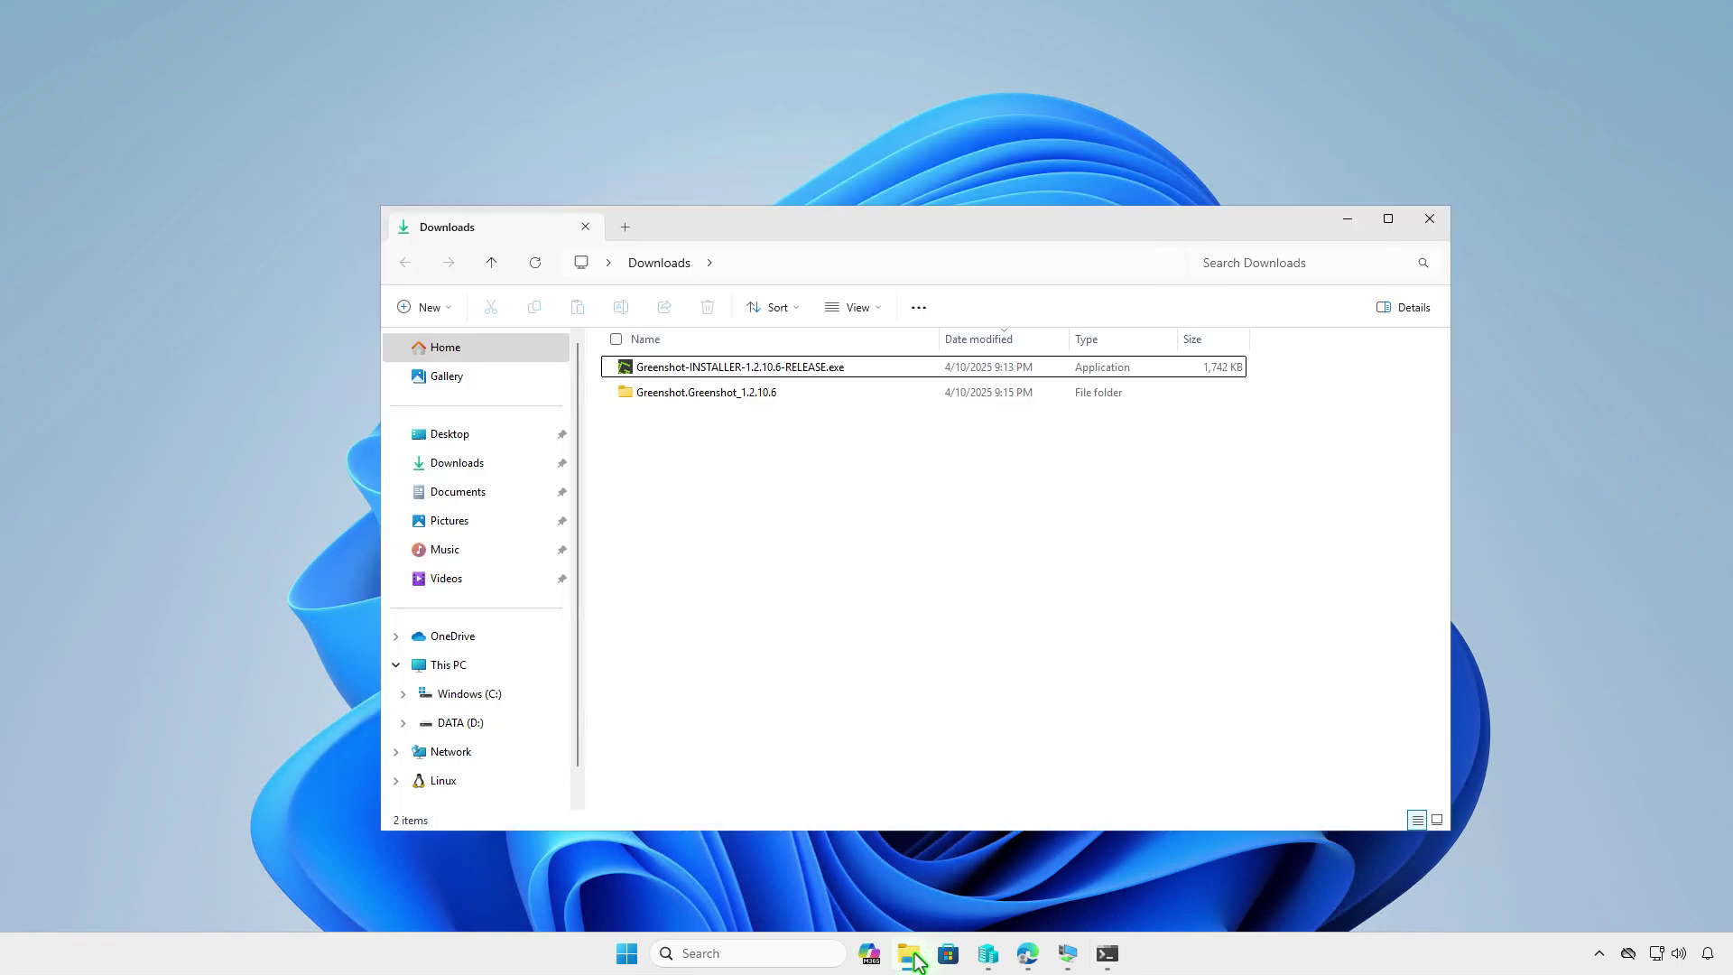
pyautogui.doubleClick(793, 397)
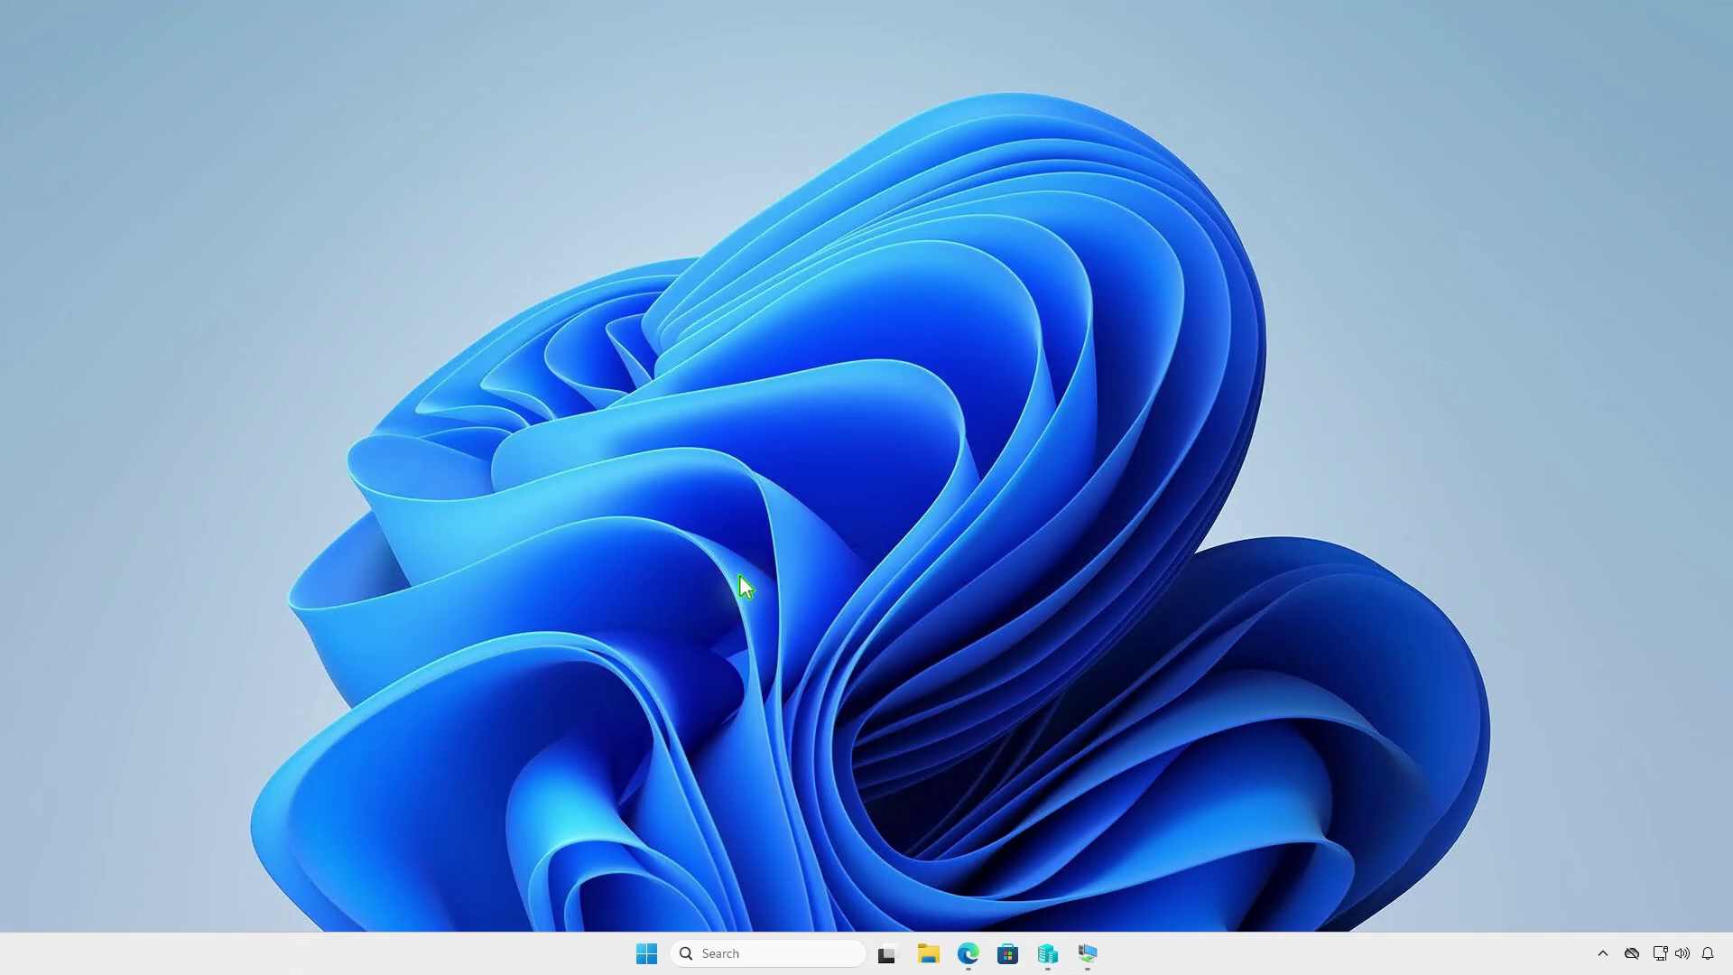
# Create a folder named Intune on the DATA (D:) drive and open it.
pyautogui.click(929, 953)
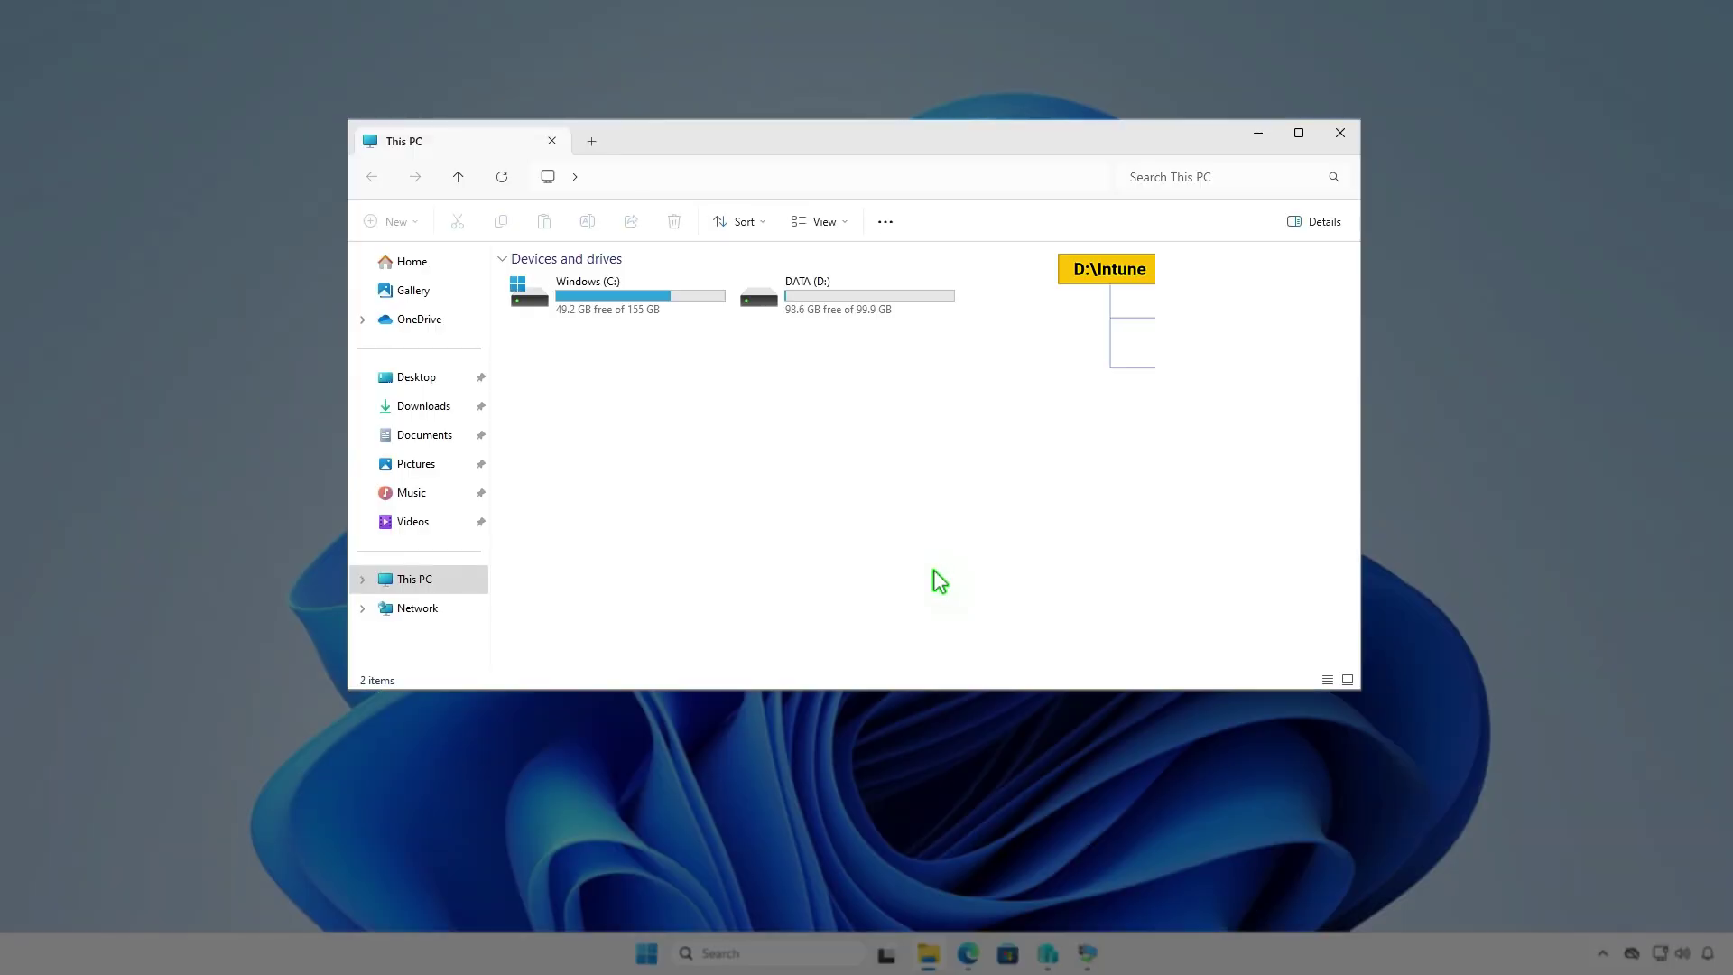
pyautogui.doubleClick(900, 302)
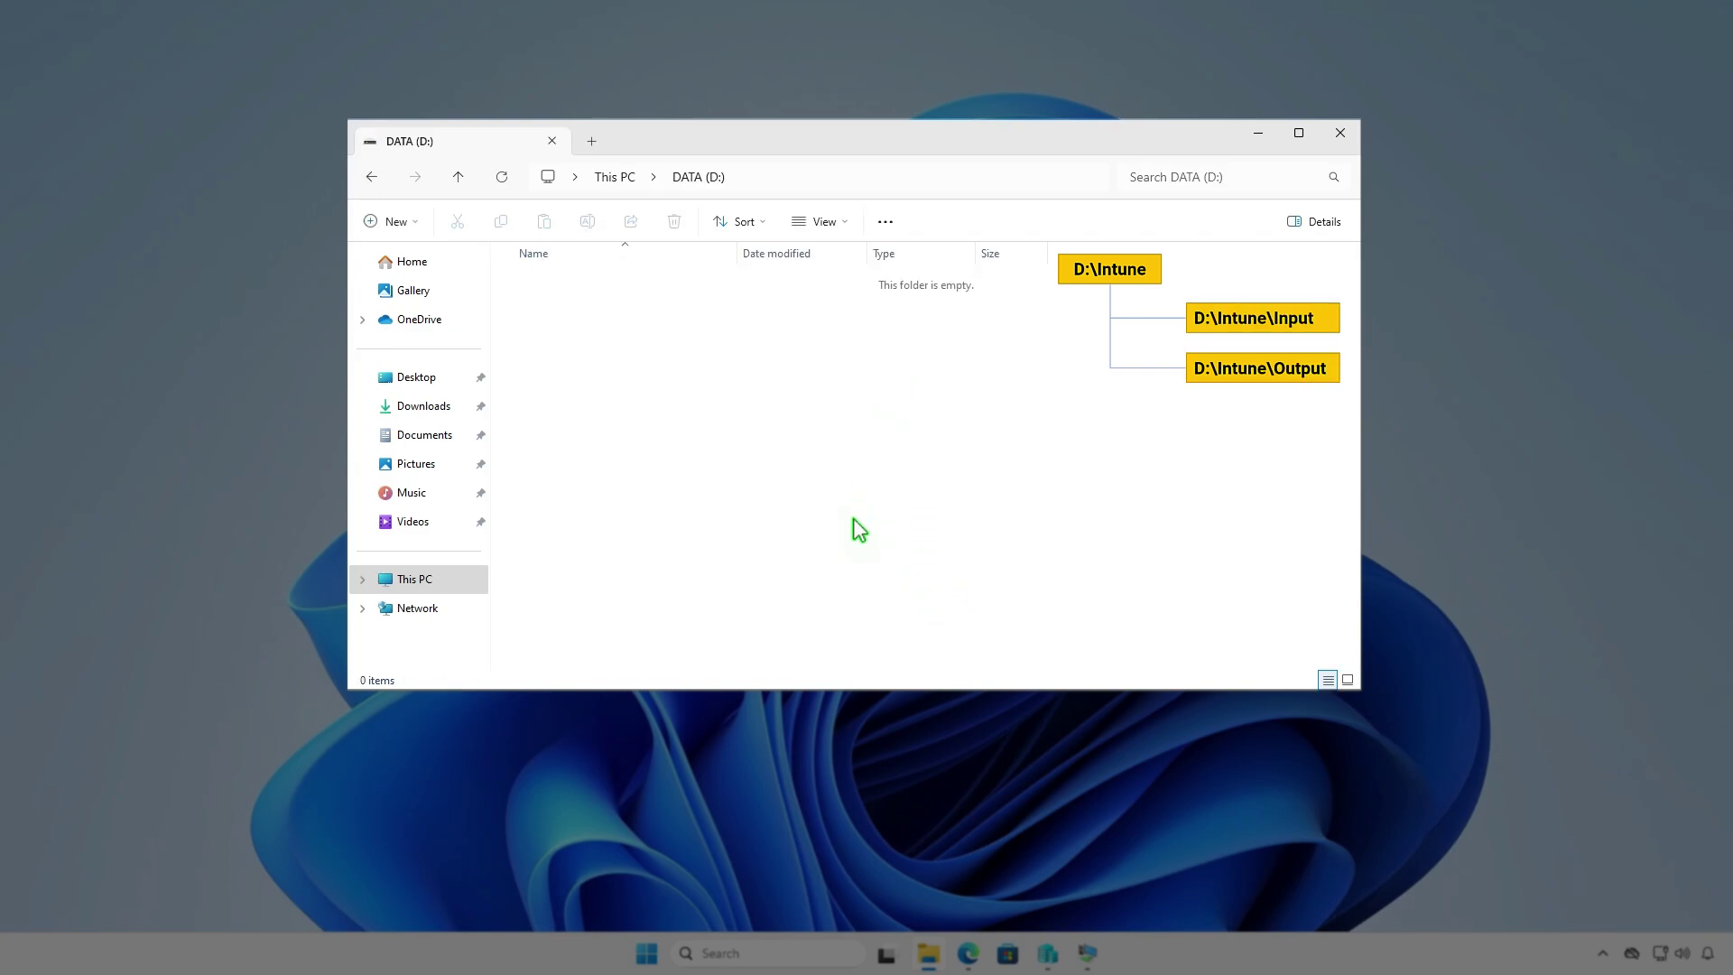
pyautogui.click(402, 223)
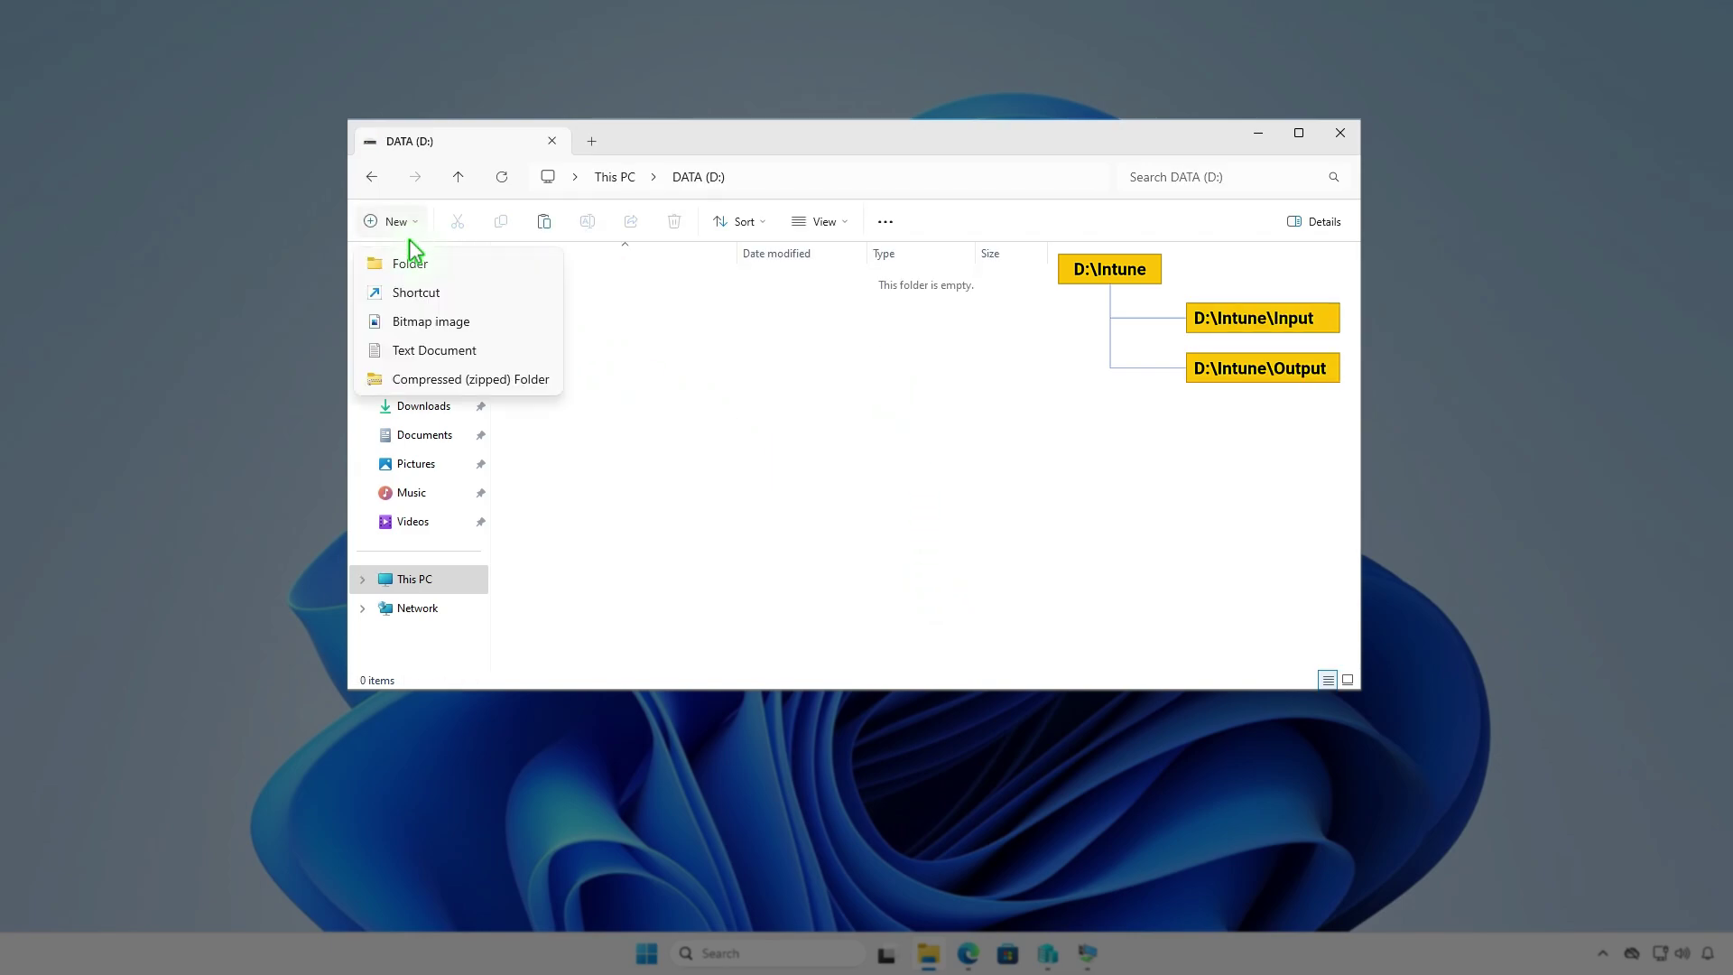
pyautogui.click(410, 264)
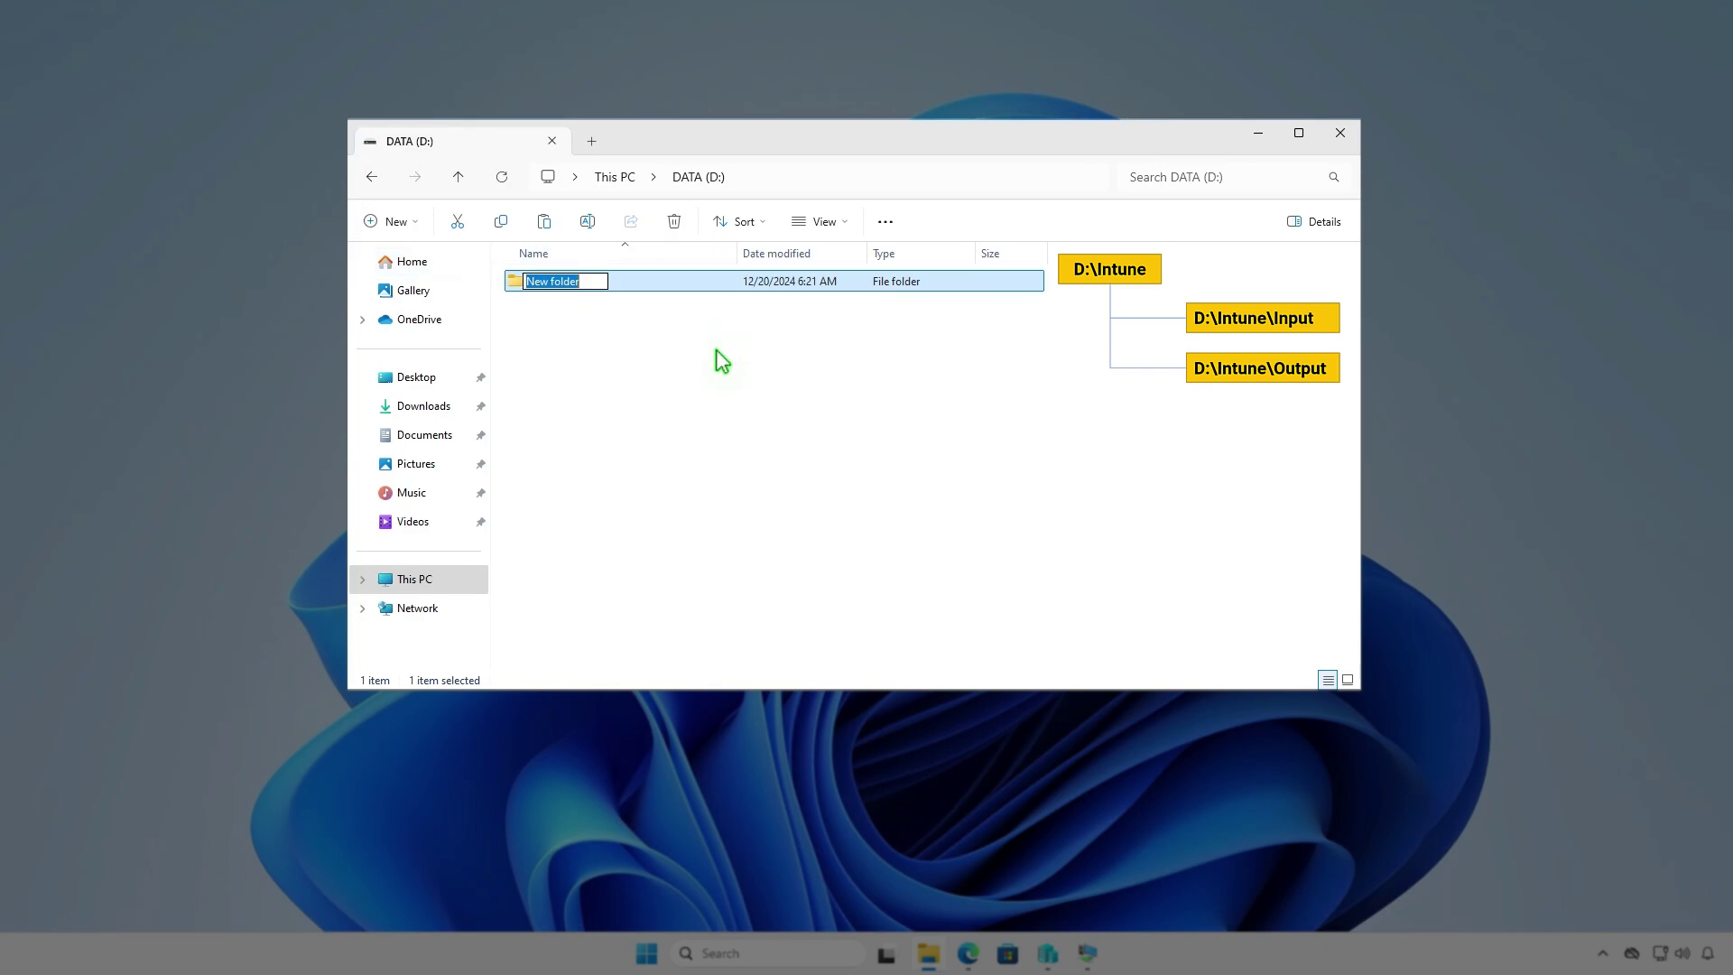
pyautogui.write('Intune')
pyautogui.press('Return')
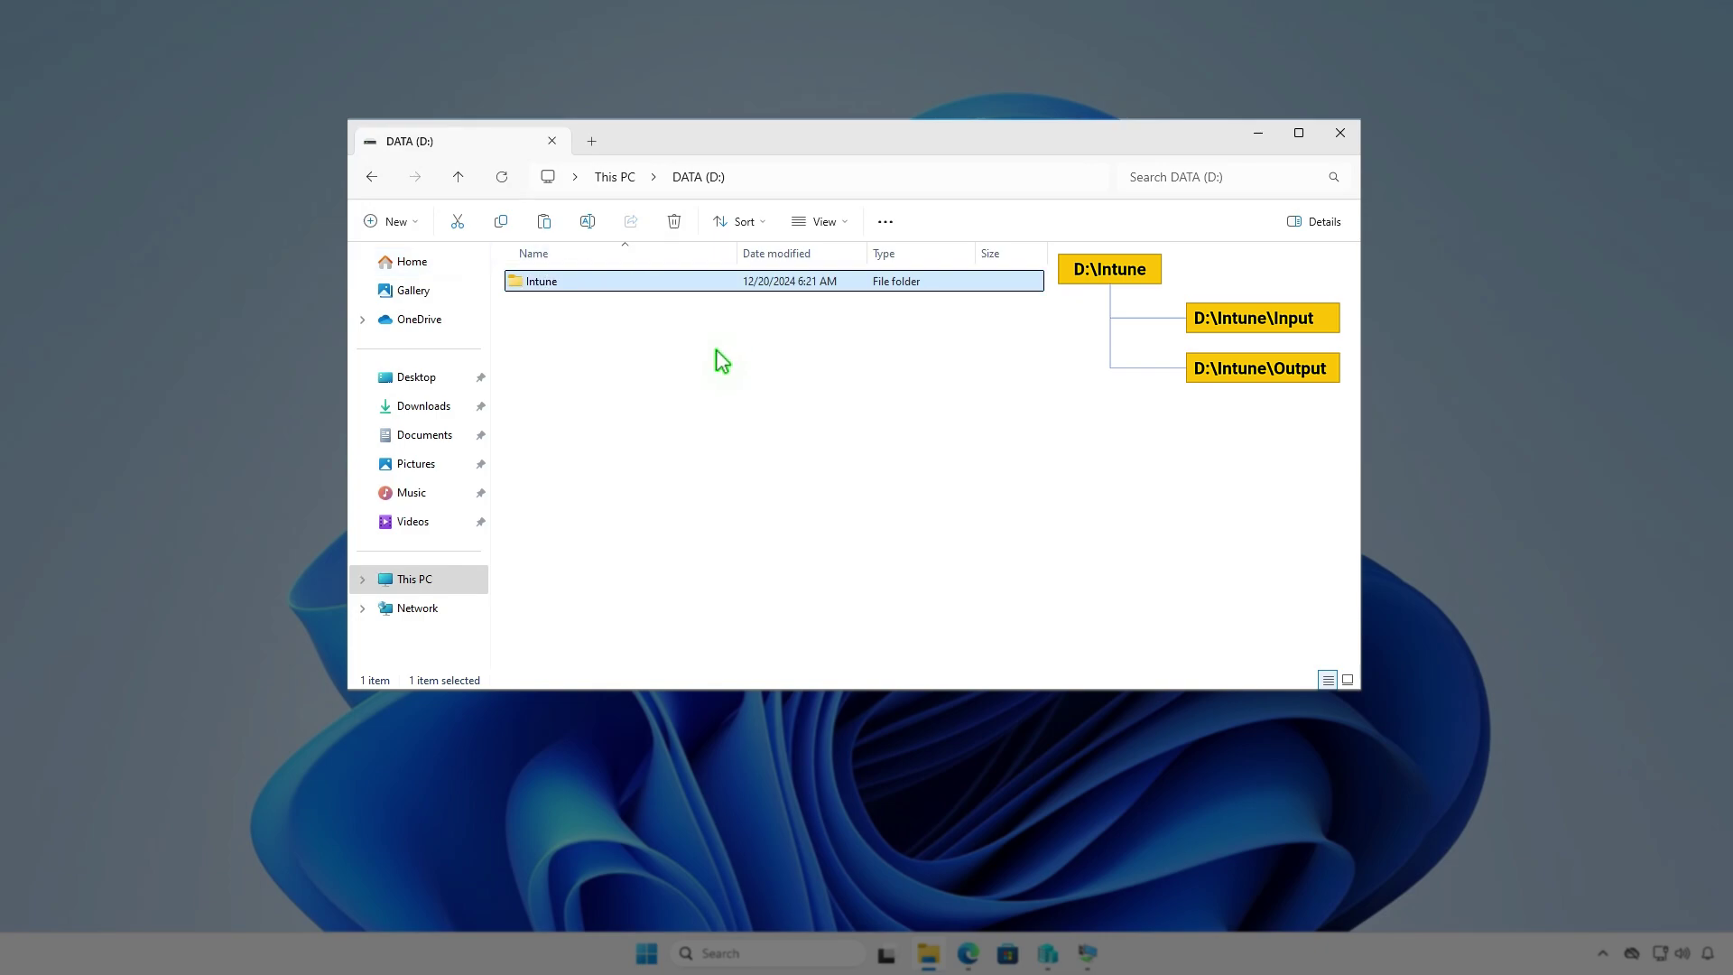
pyautogui.press('Return')
# Create Input and Output subfolders inside the Intune folder.
pyautogui.rightClick(717, 350)
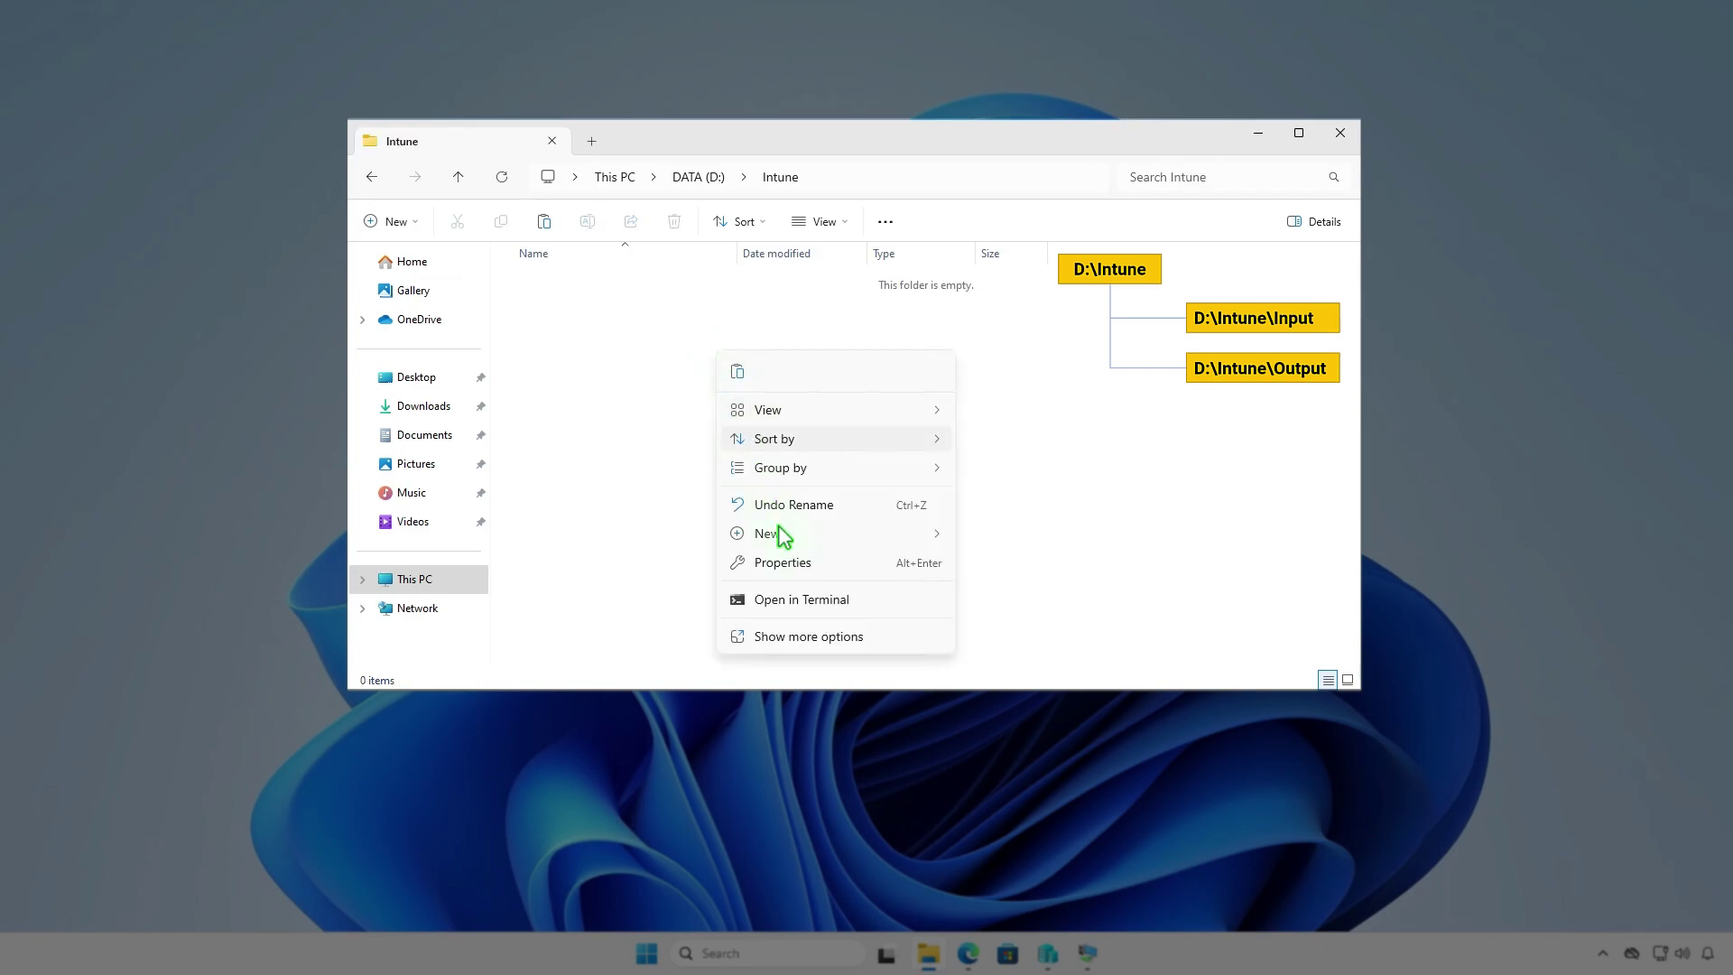
pyautogui.moveTo(785, 534)
pyautogui.click(1007, 536)
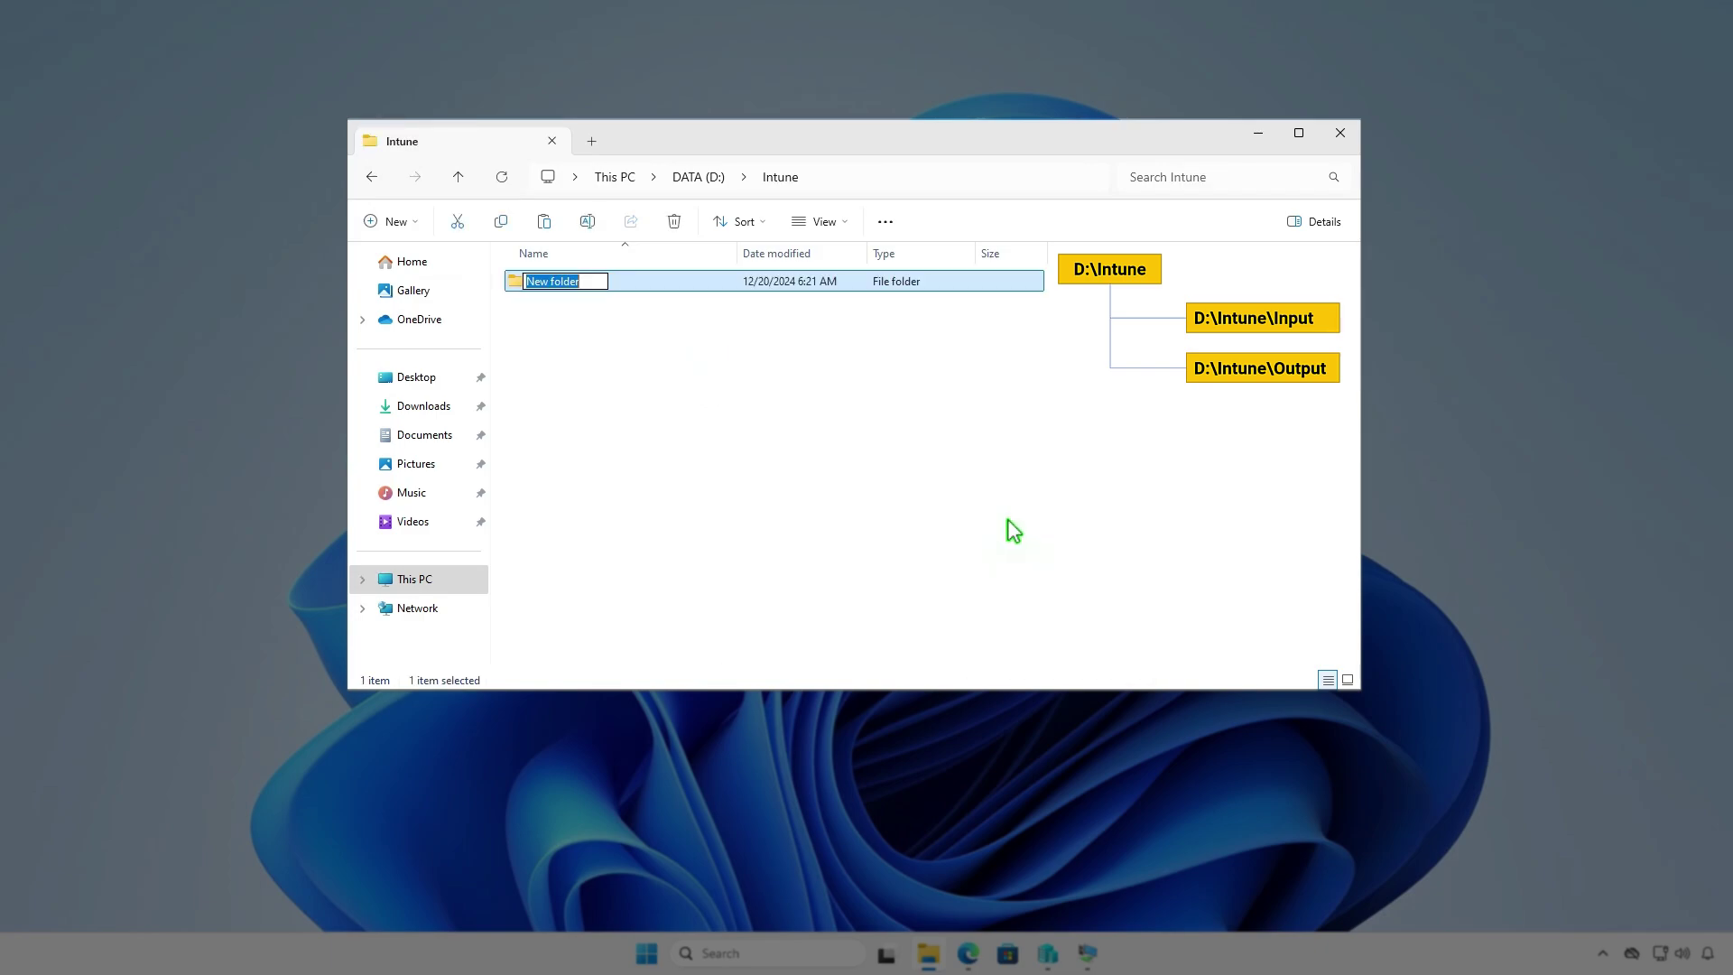
pyautogui.write('Input')
pyautogui.press('Return')
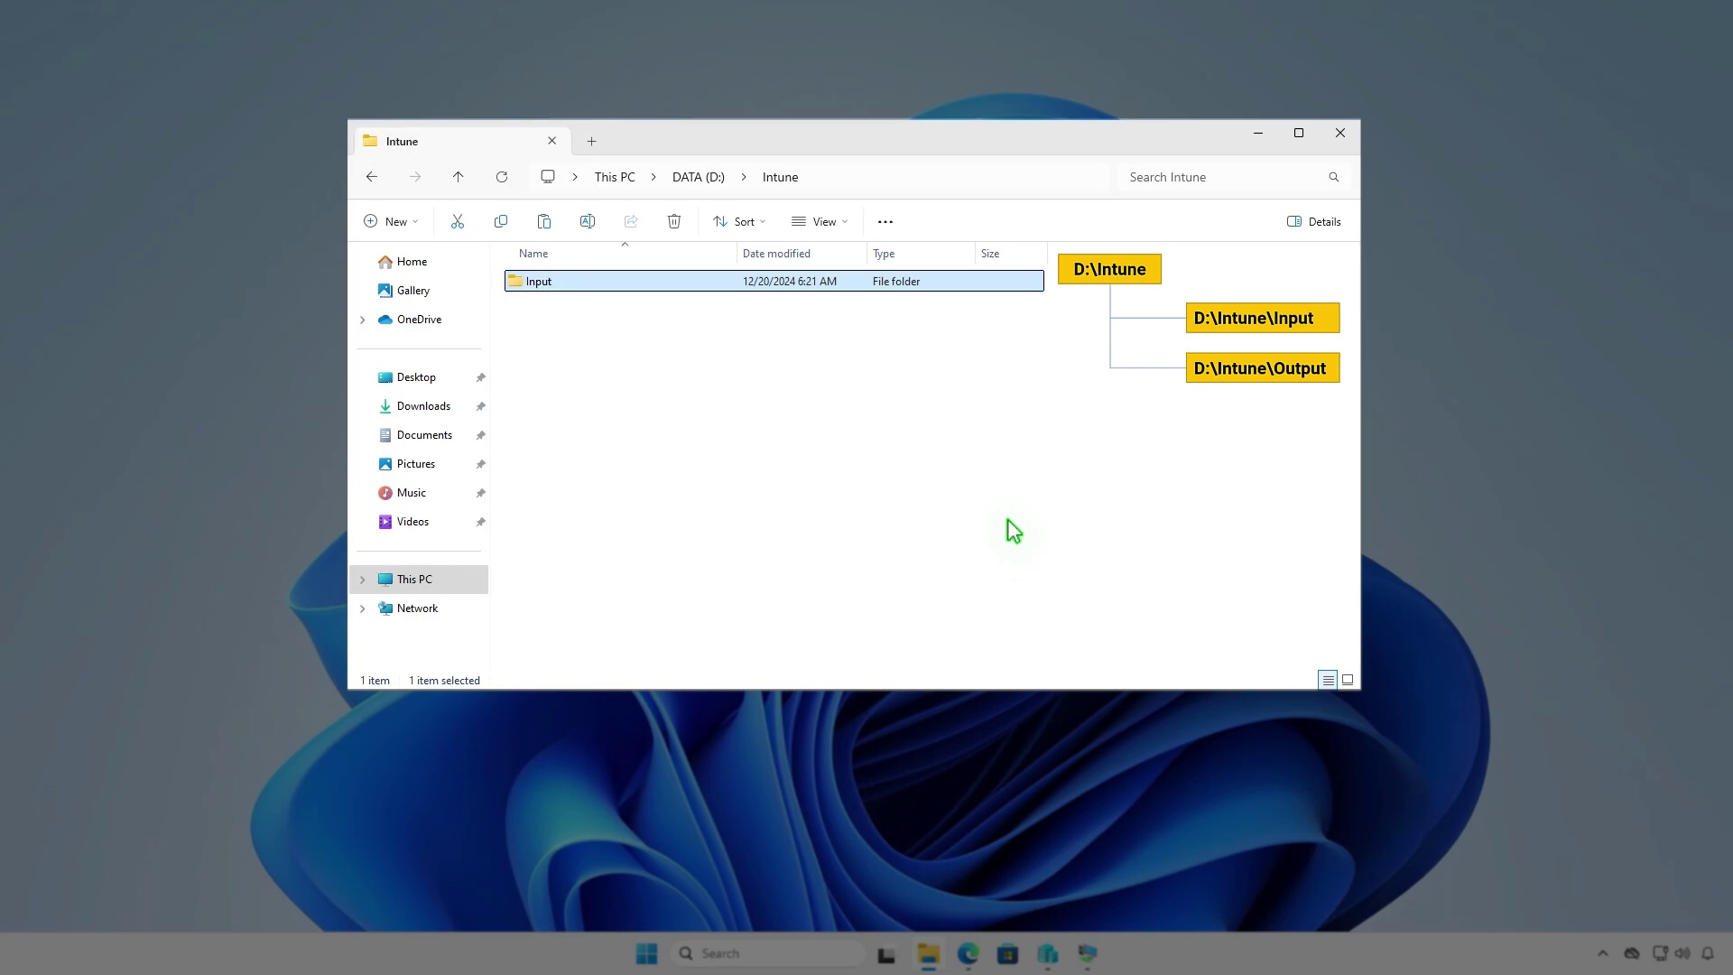
pyautogui.hotkey('ctrl', 'shift', 'n')
pyautogui.write('Output')
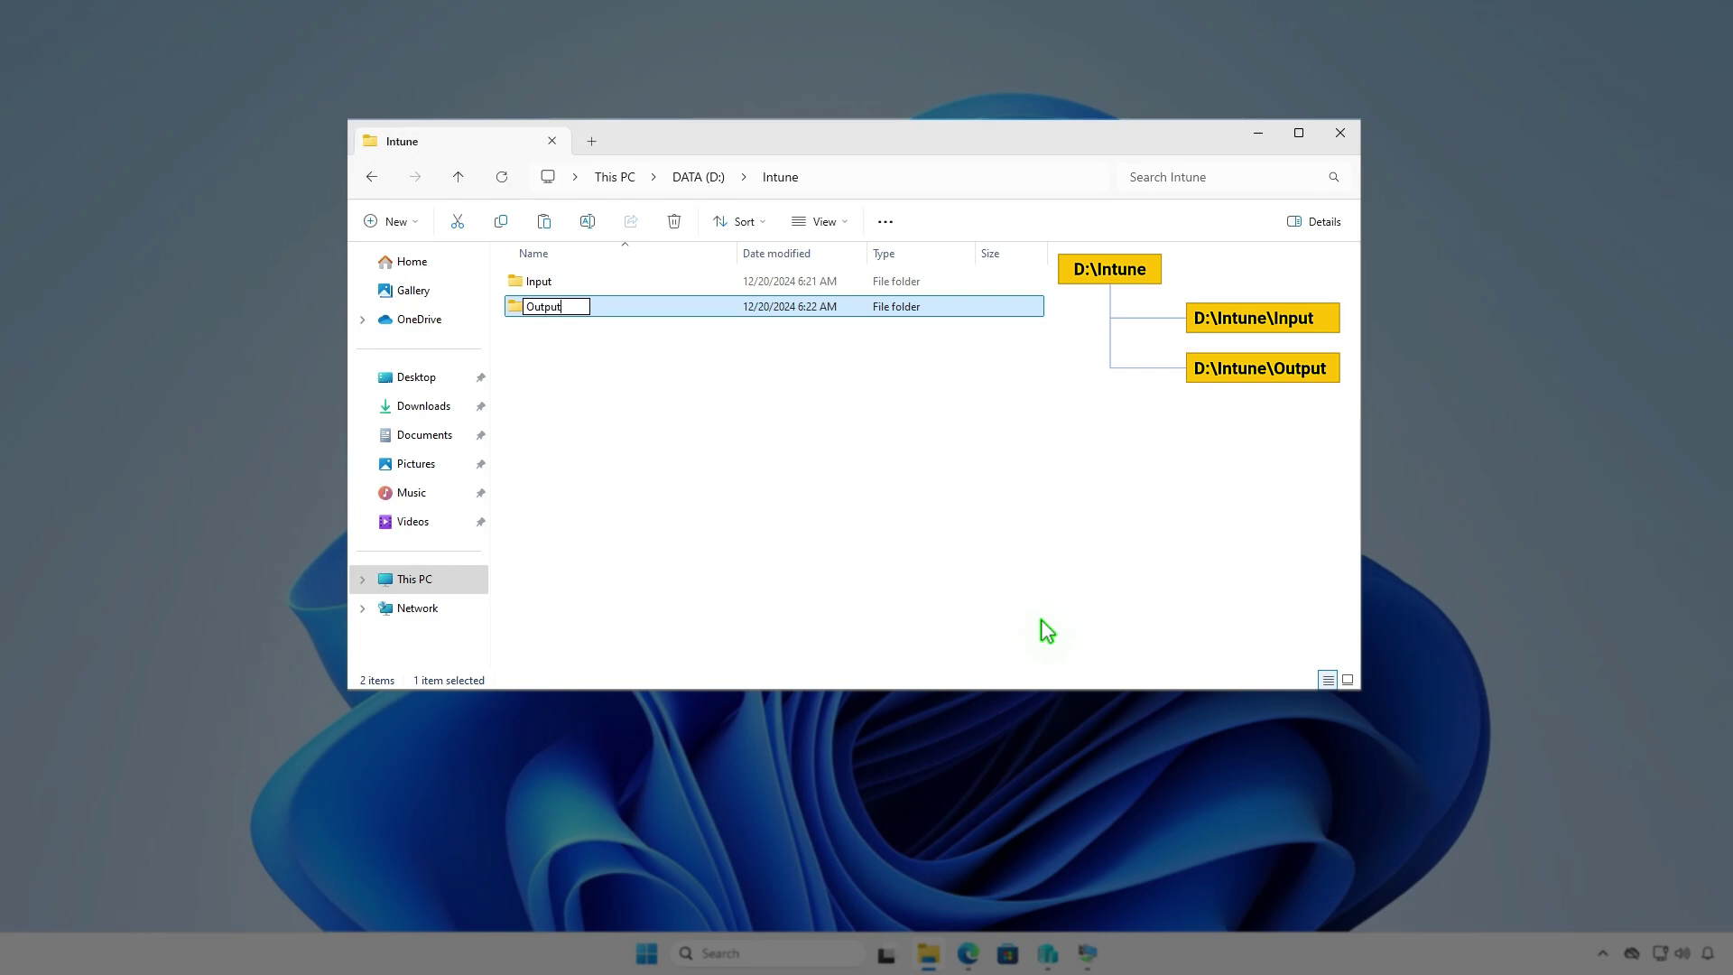
pyautogui.click(940, 486)
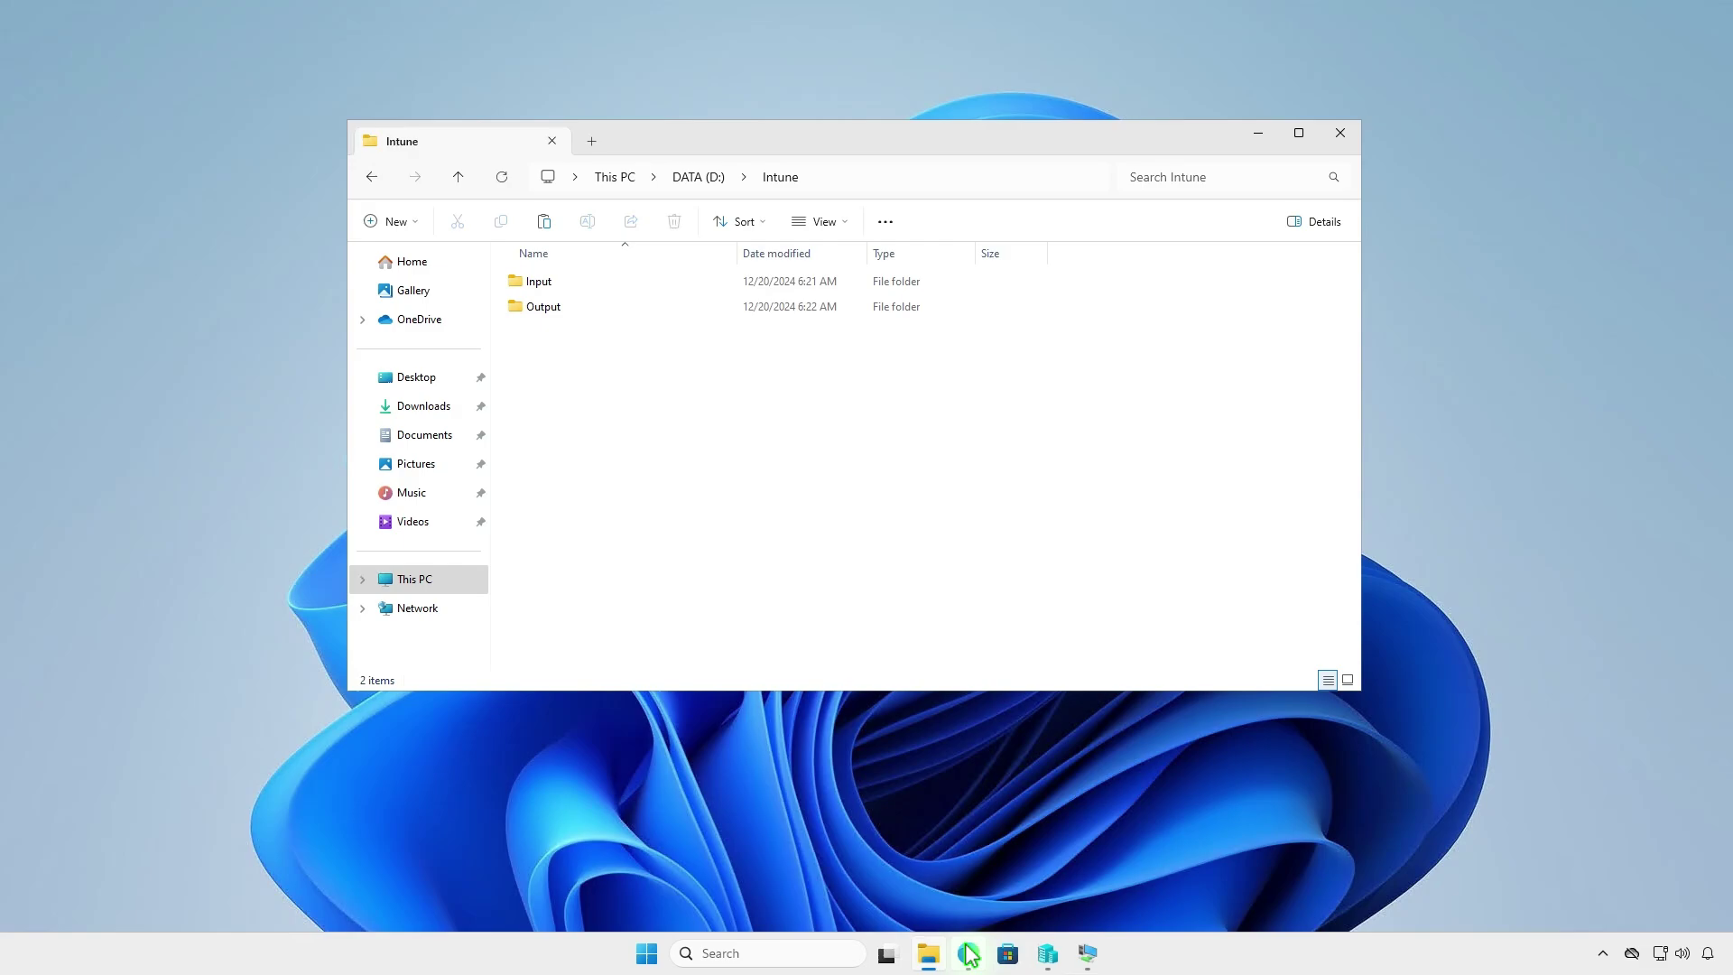
# Download the v1.8.6 Source code (zip) of the Win32 Content Prep Tool and show it in its folder.
pyautogui.click(967, 953)
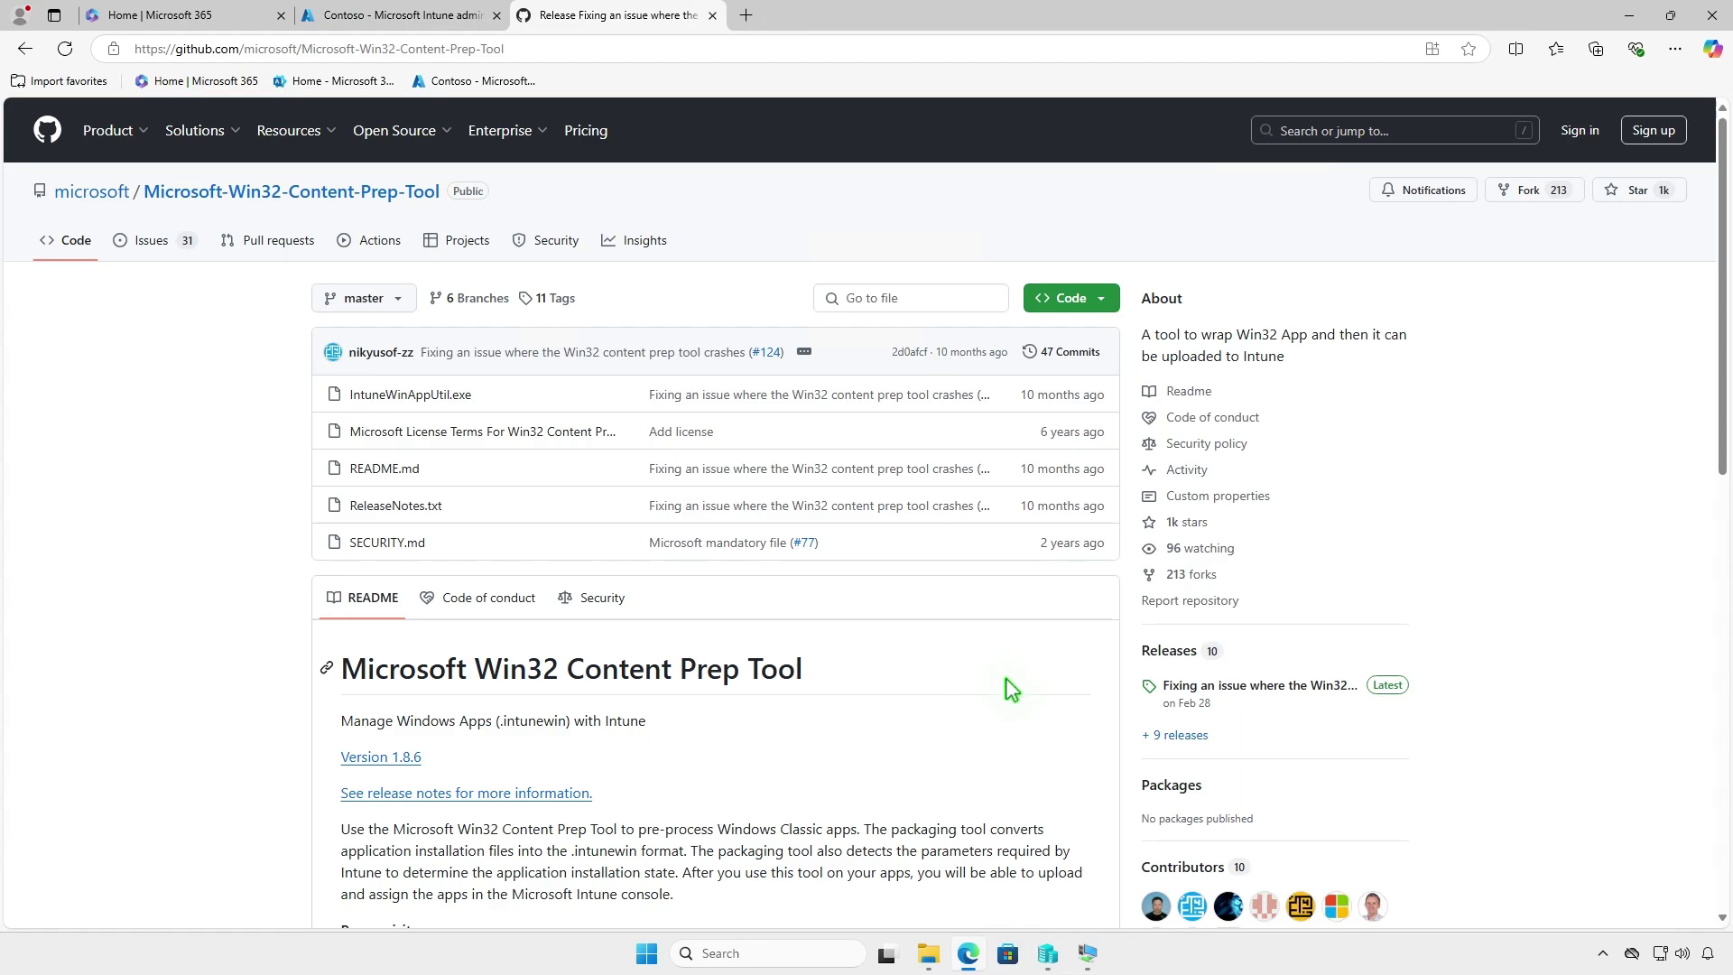
pyautogui.click(1304, 686)
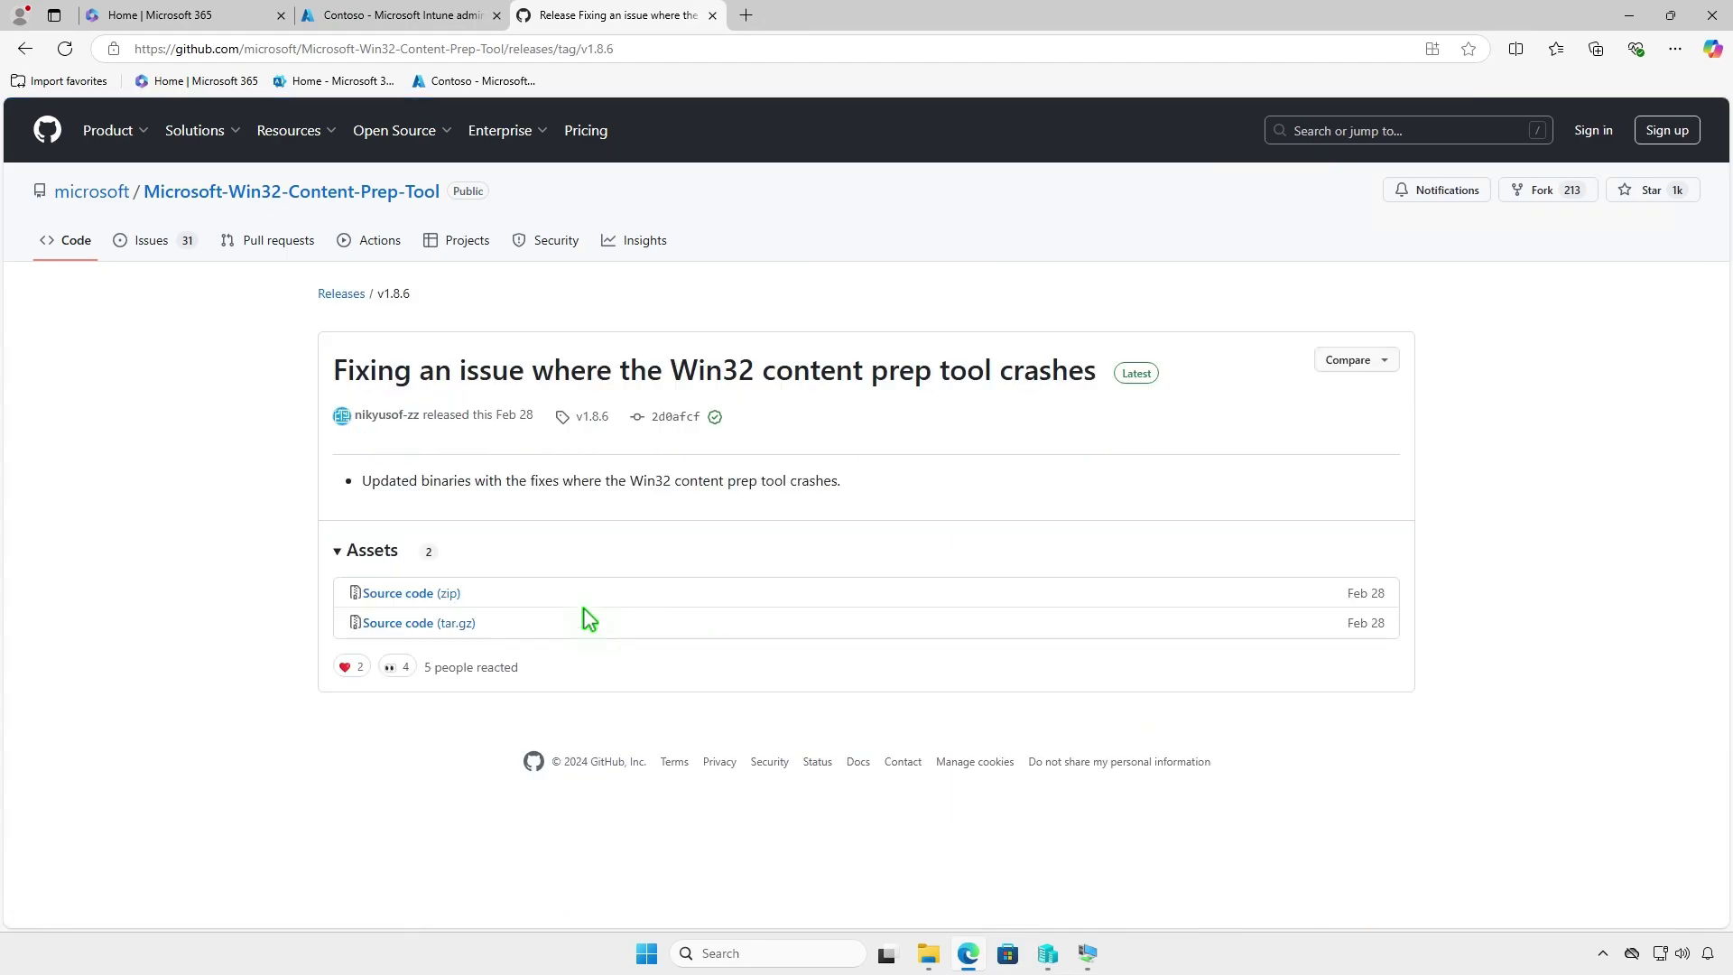
pyautogui.click(451, 594)
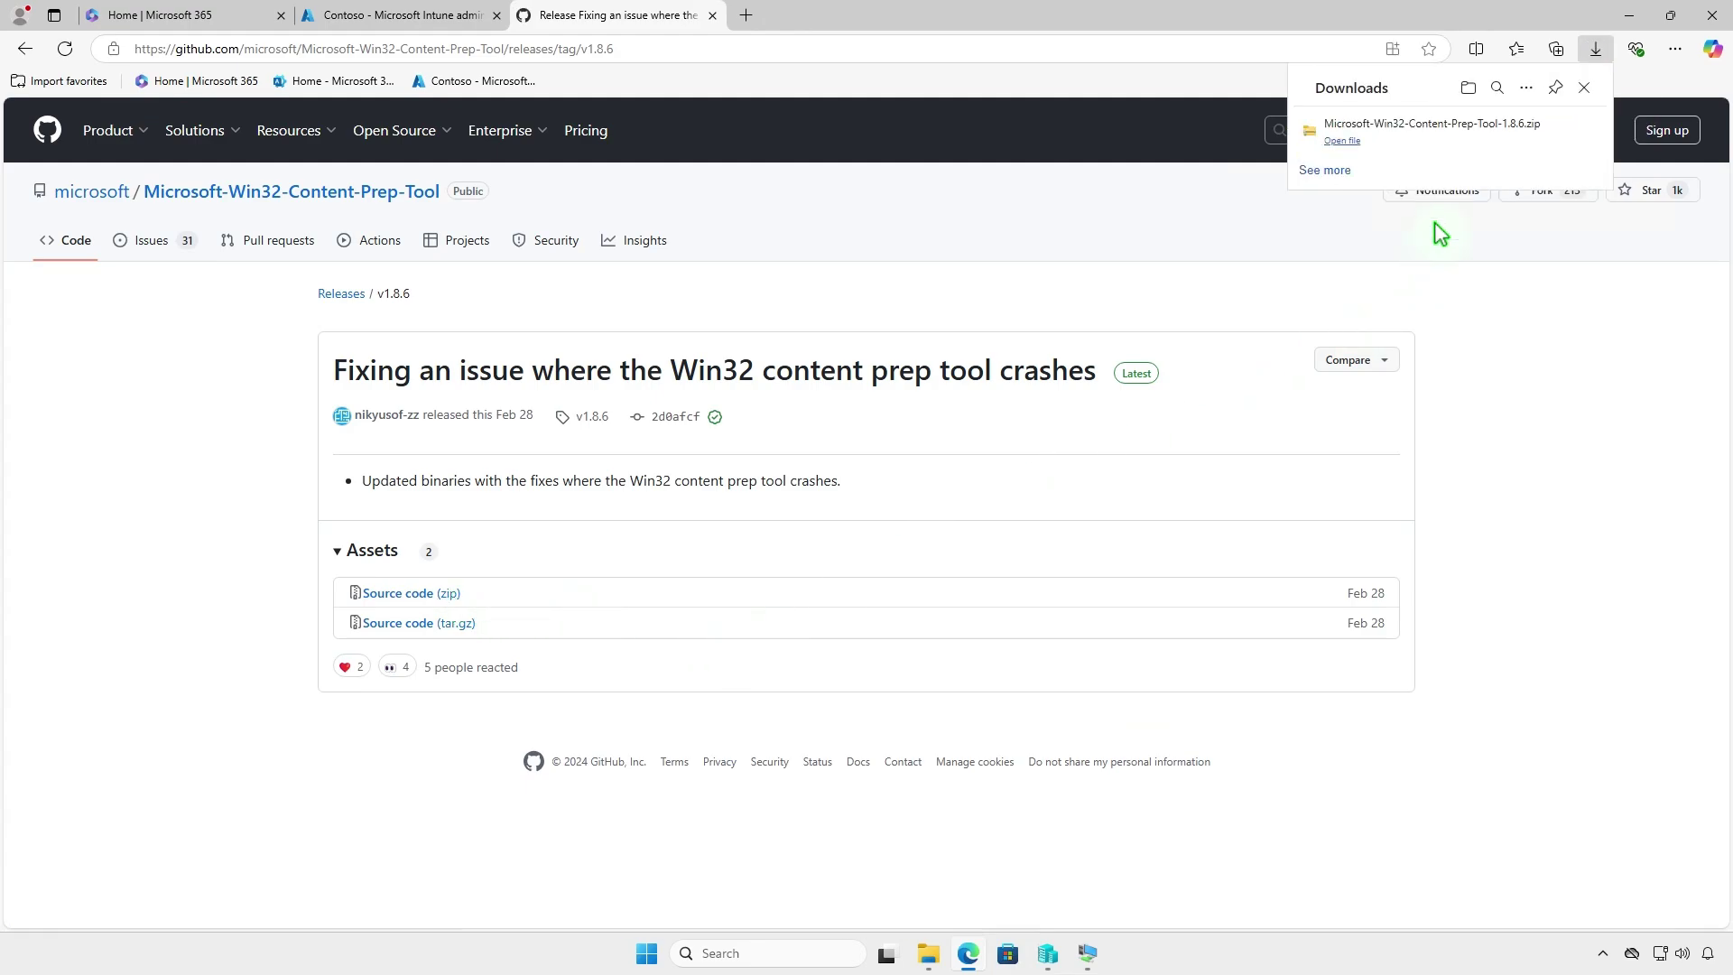
pyautogui.click(1531, 135)
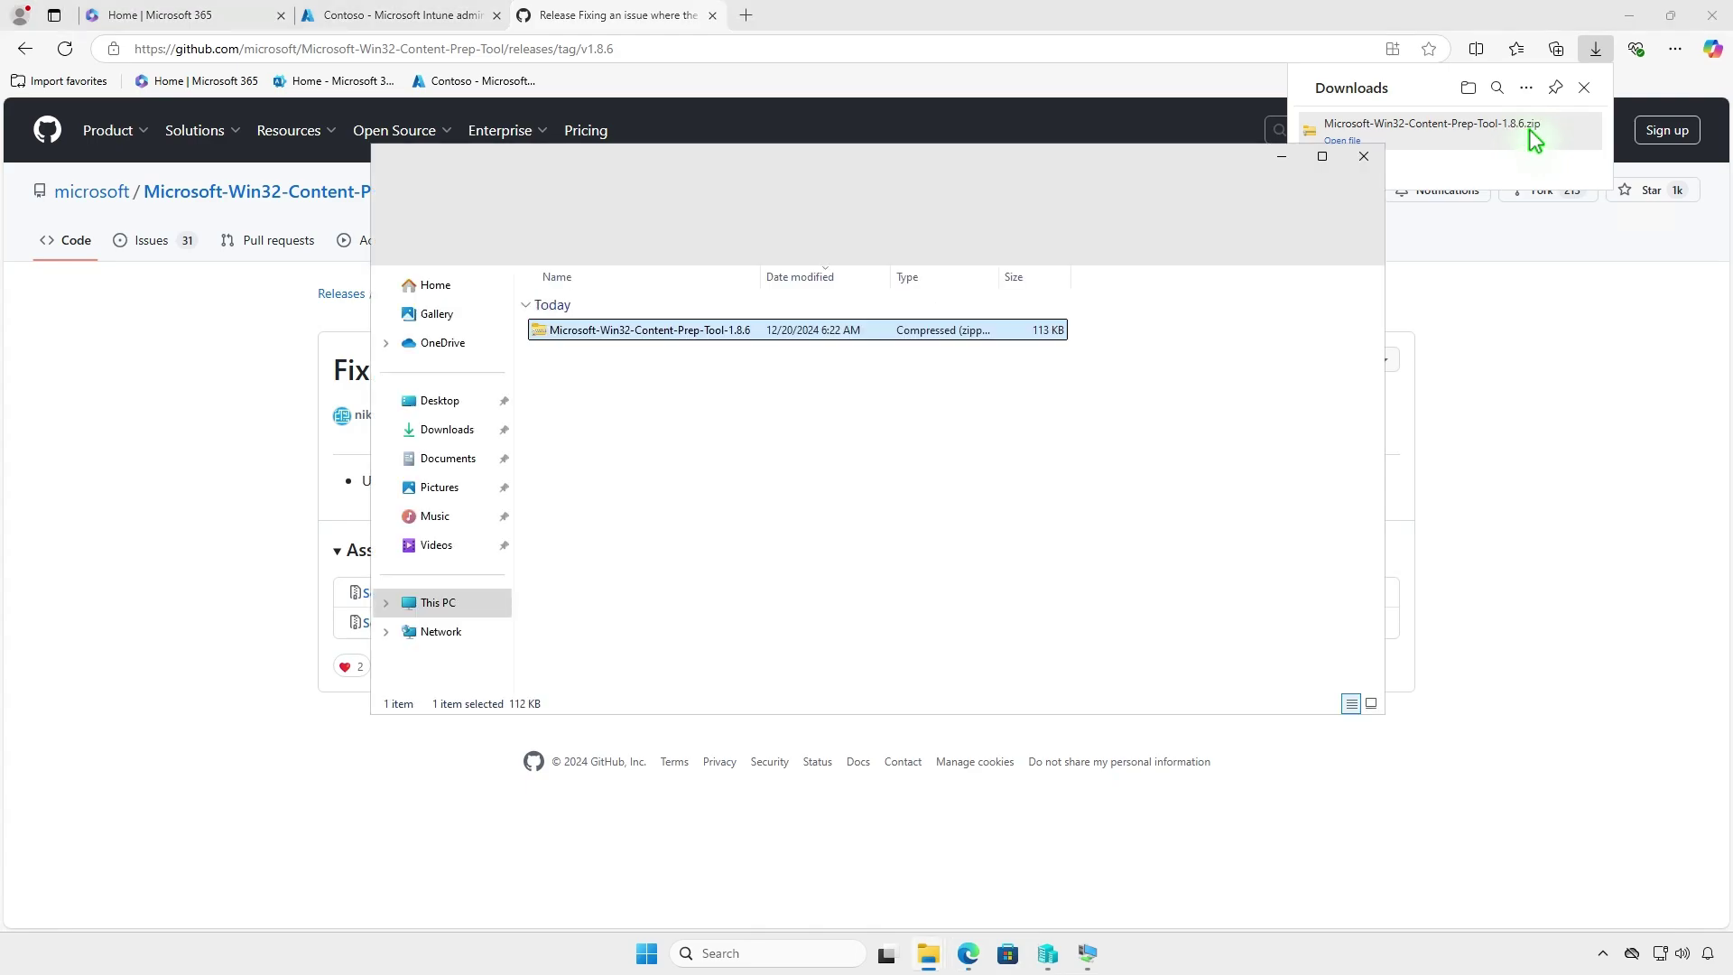
# Extract the Content Prep Tool zip and open the Microsoft-Win32-Content-Prep-Tool-1.8.6 folder.
pyautogui.click(1629, 16)
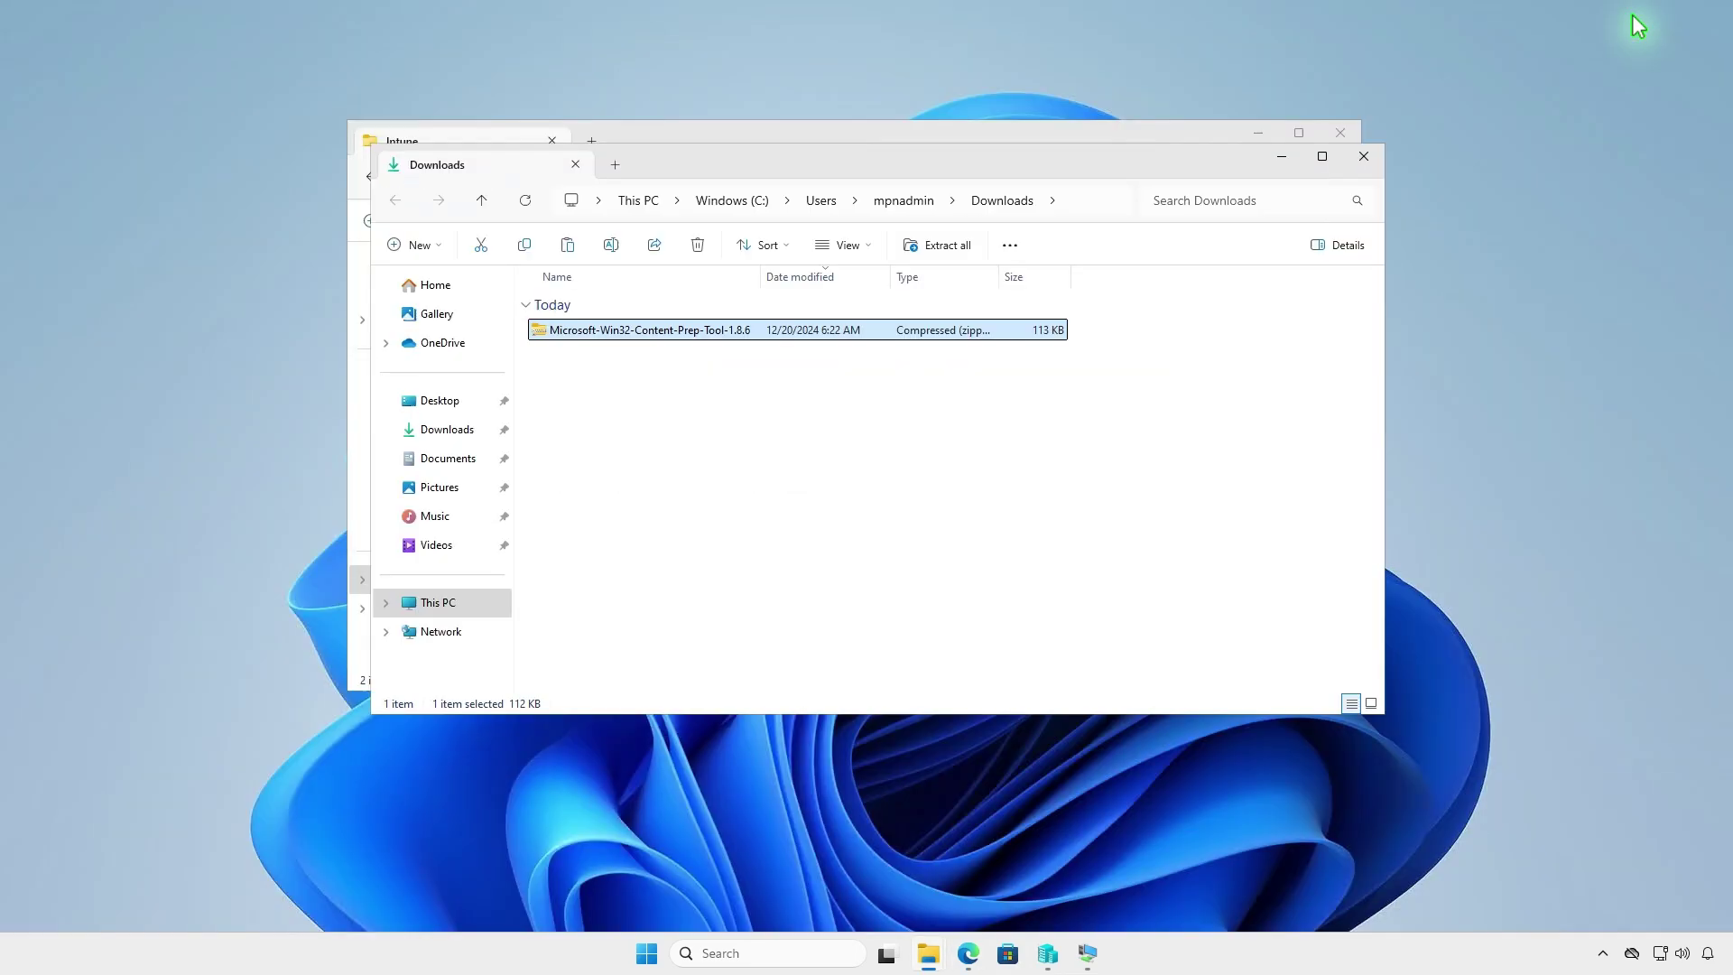
pyautogui.click(947, 247)
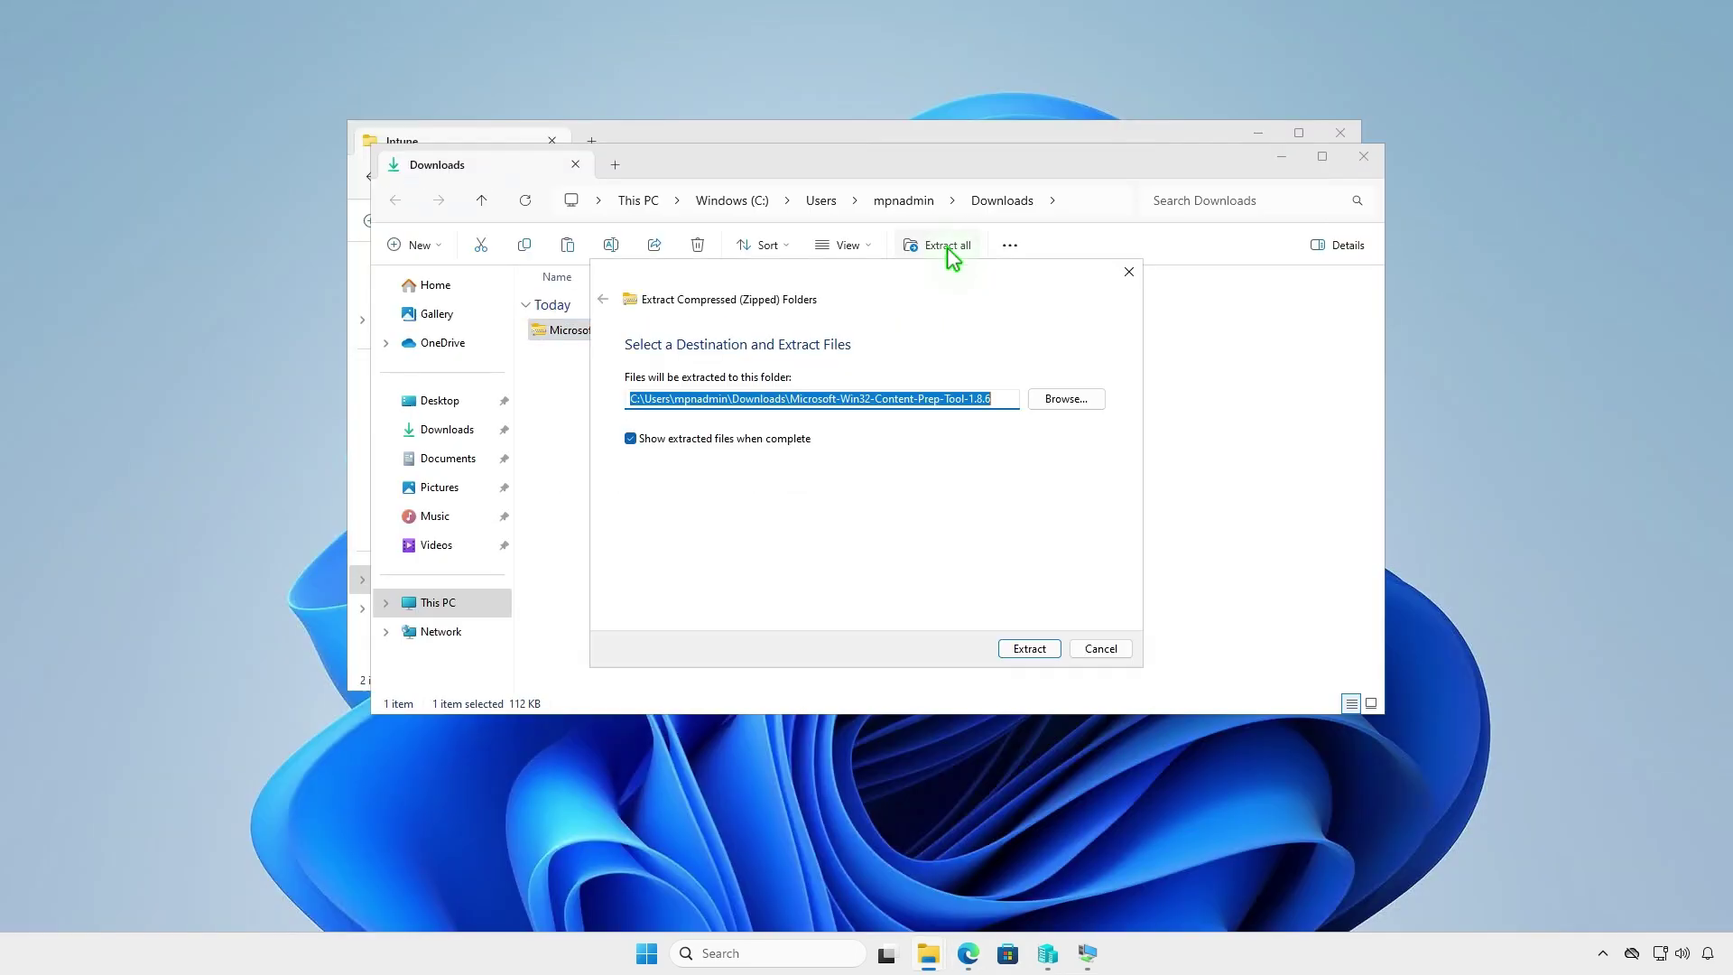
pyautogui.click(1020, 648)
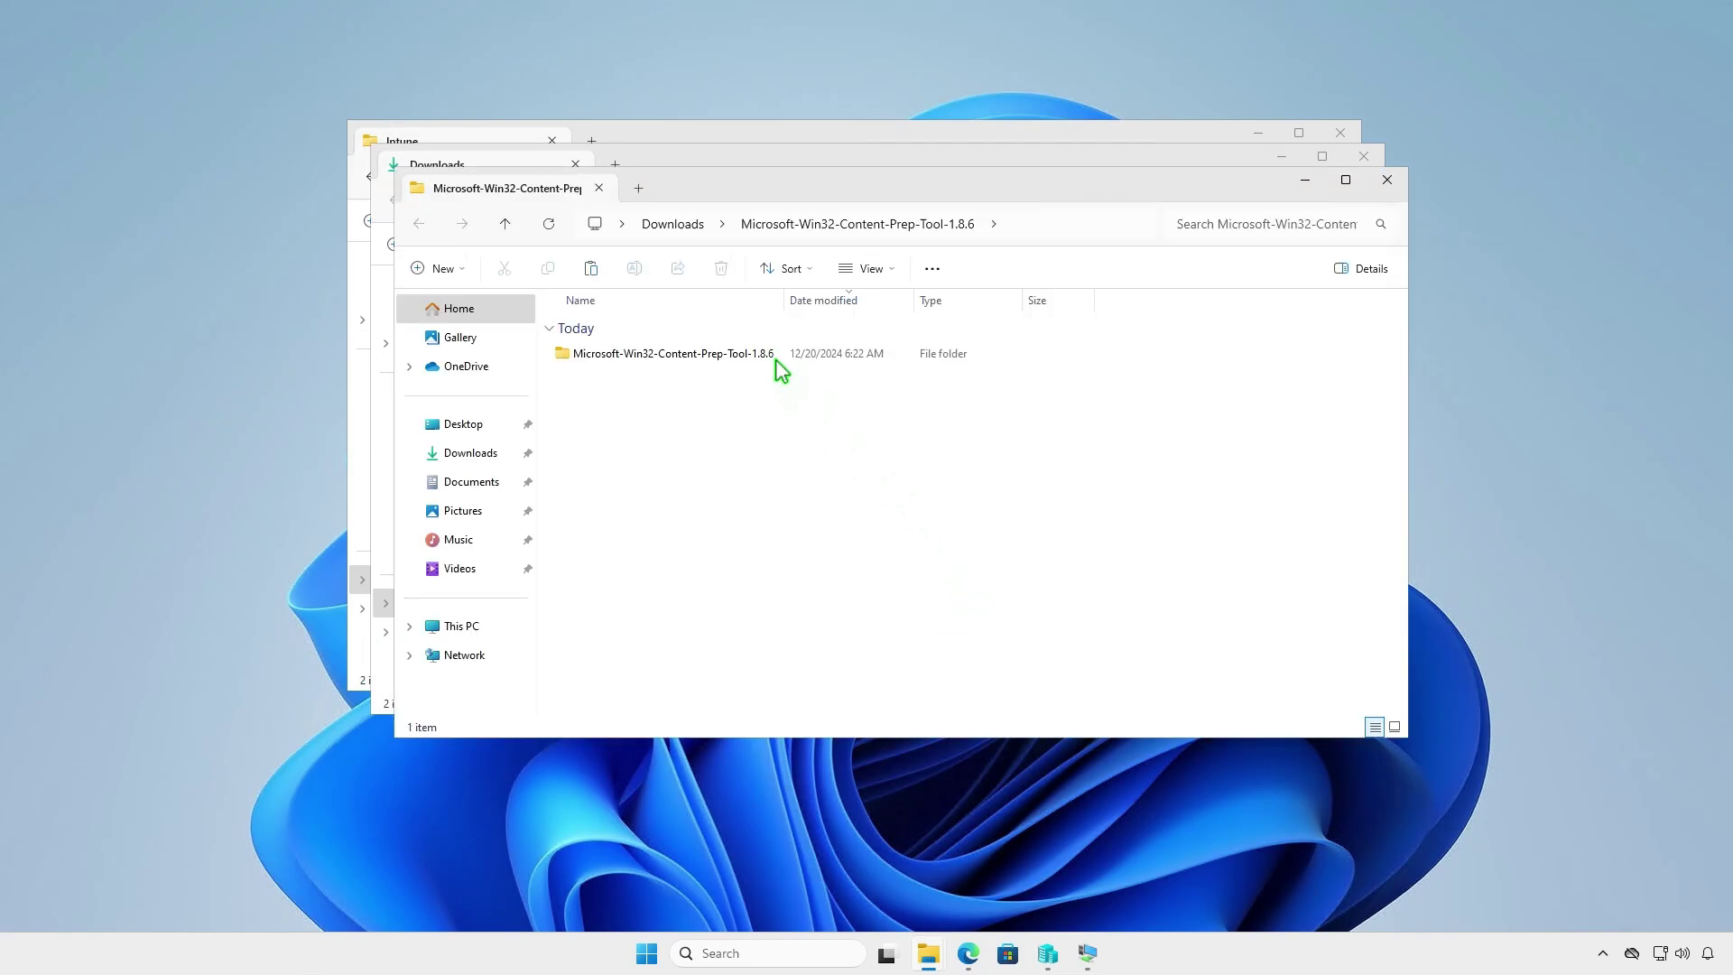
pyautogui.doubleClick(773, 356)
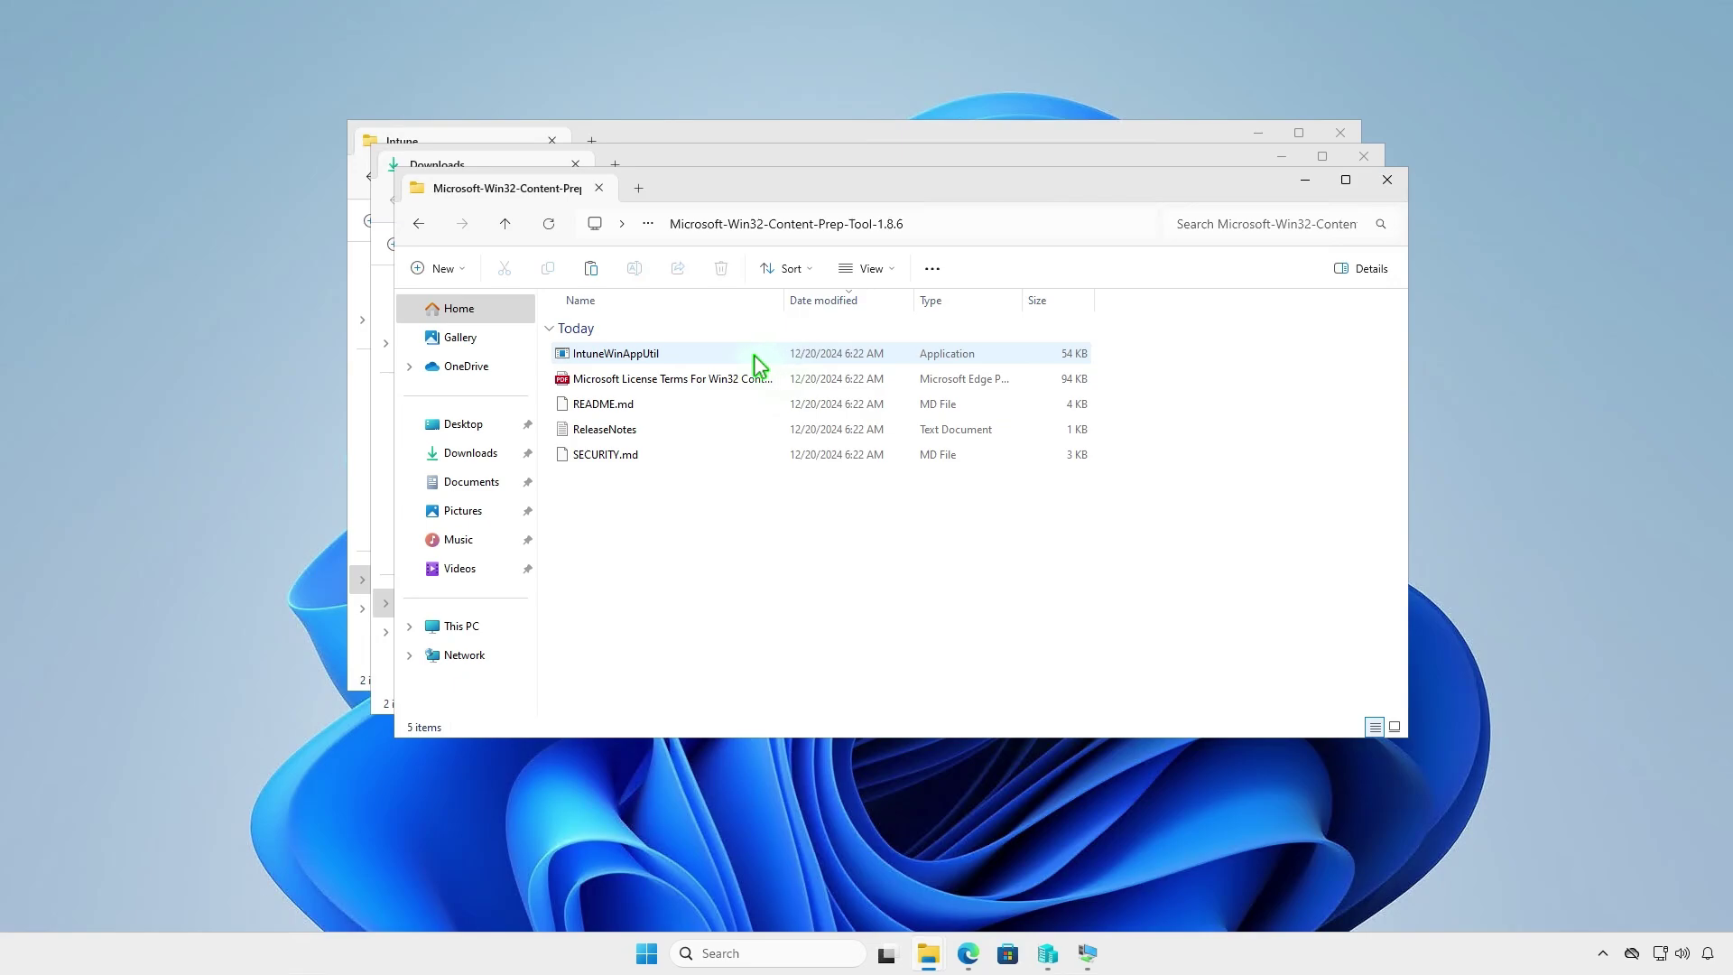
# Copy IntuneWinAppUtil and paste it into the D:\Intune folder.
pyautogui.click(693, 352)
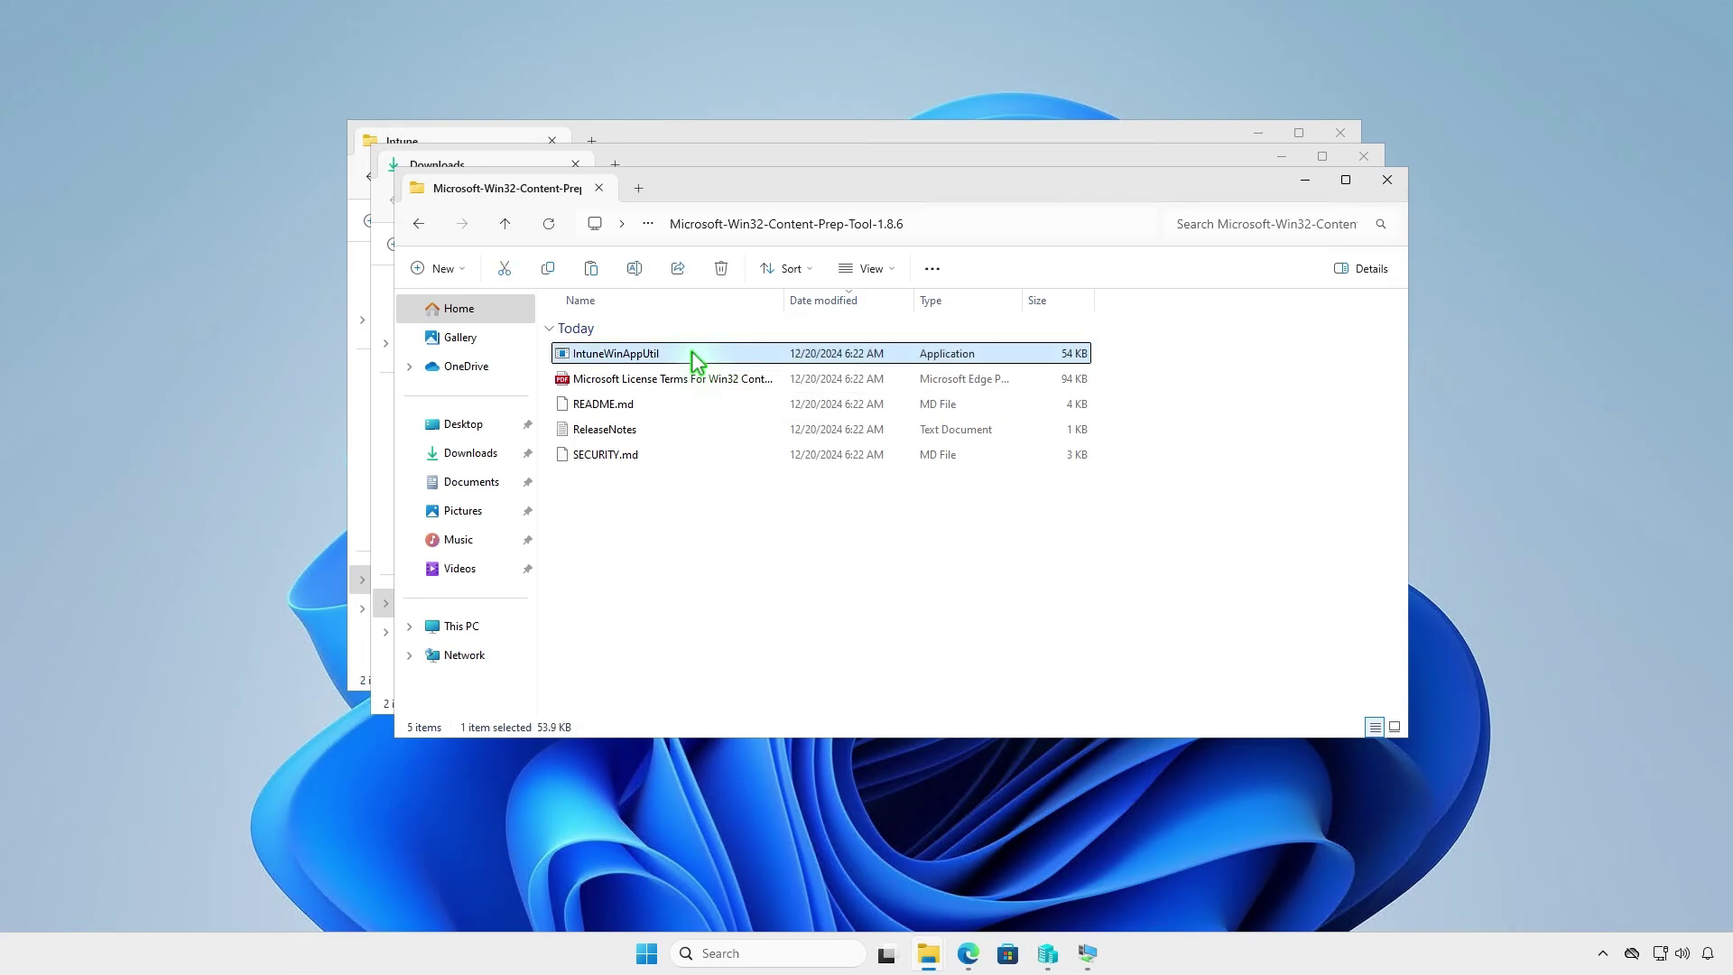
pyautogui.rightClick(695, 361)
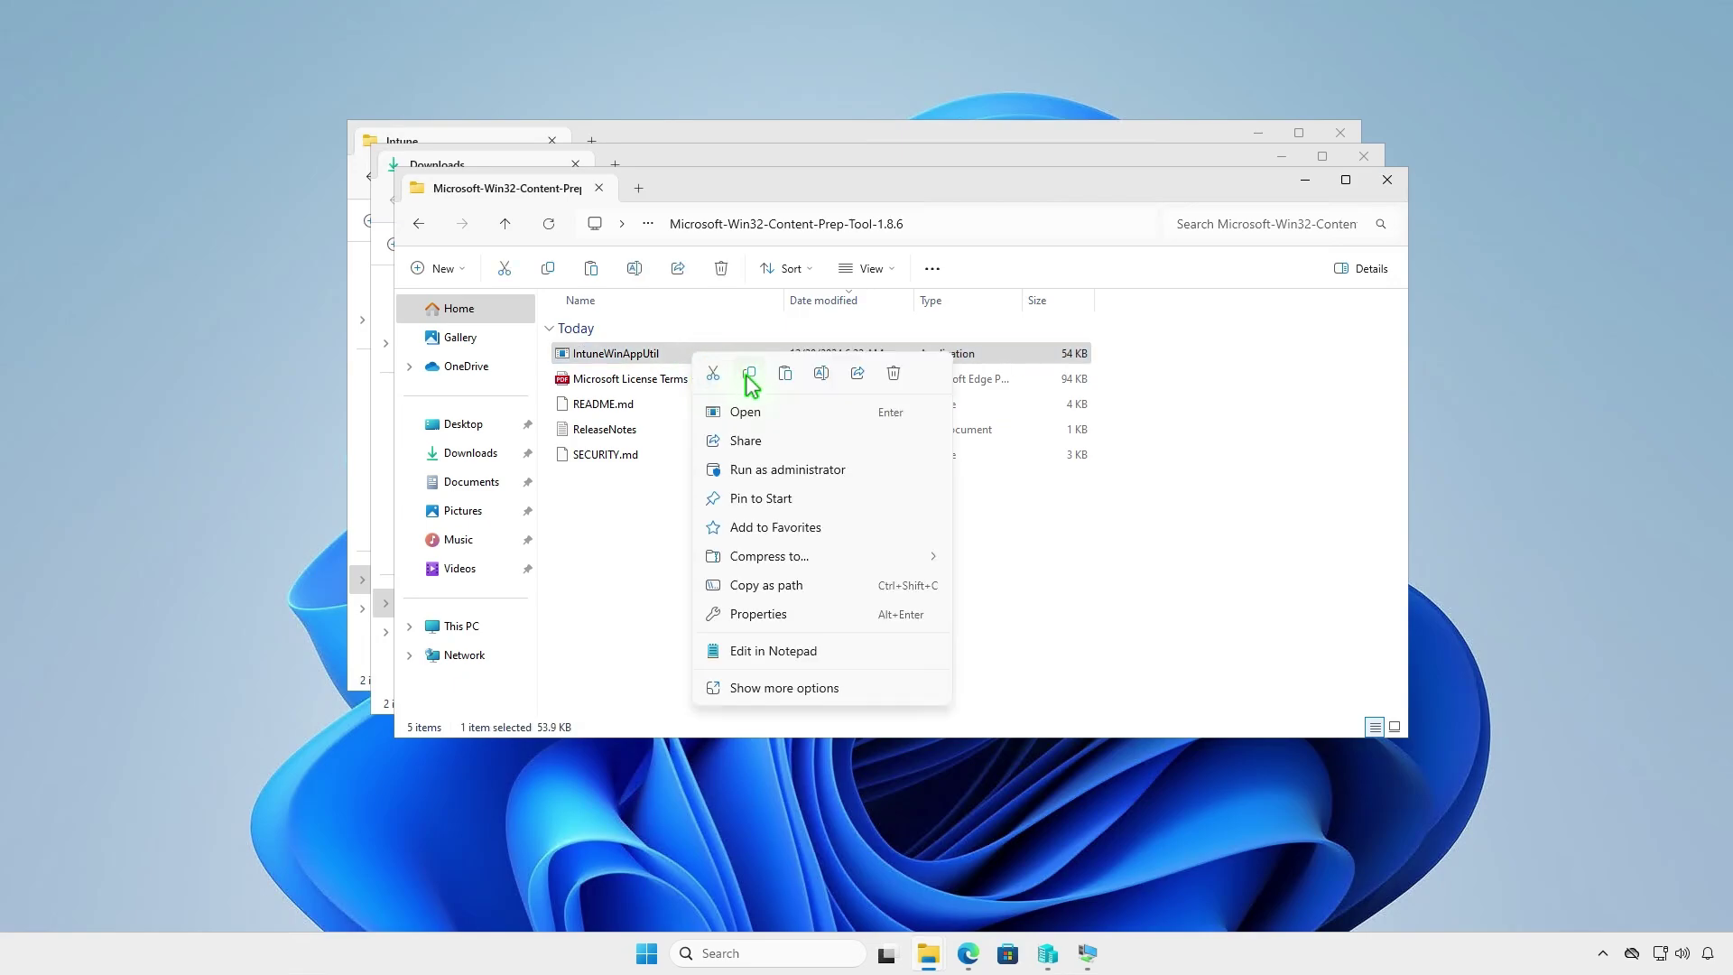
pyautogui.click(745, 497)
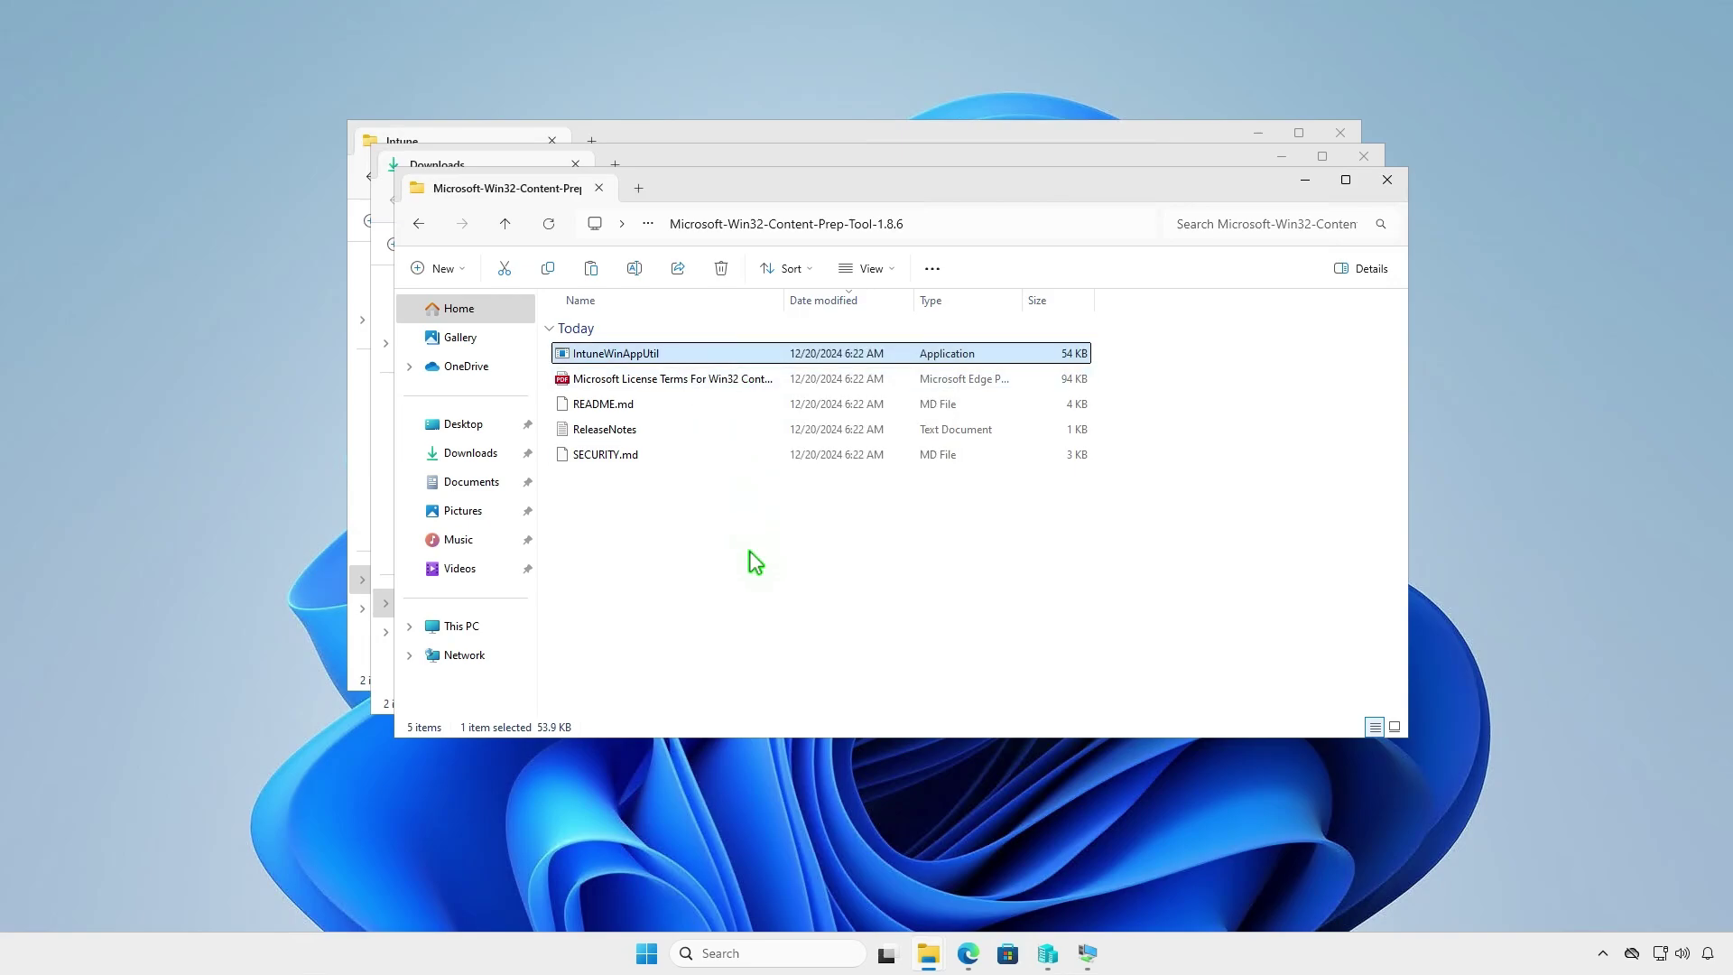
pyautogui.click(1387, 179)
pyautogui.click(1364, 157)
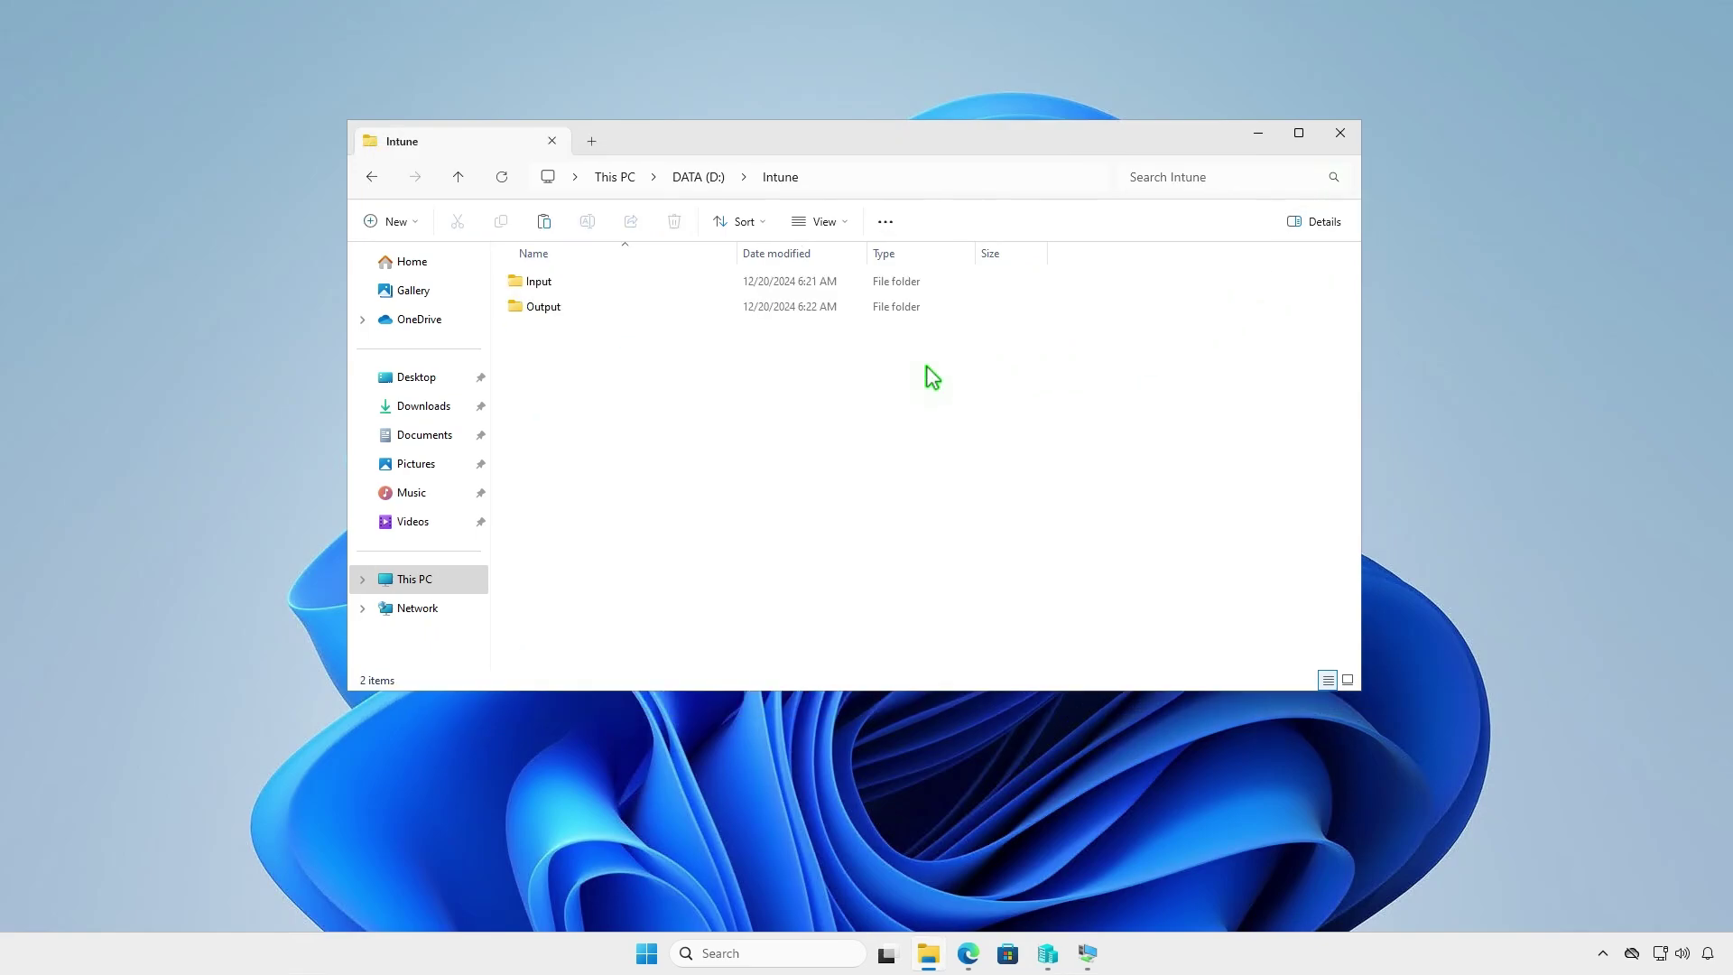
pyautogui.rightClick(621, 388)
pyautogui.click(642, 405)
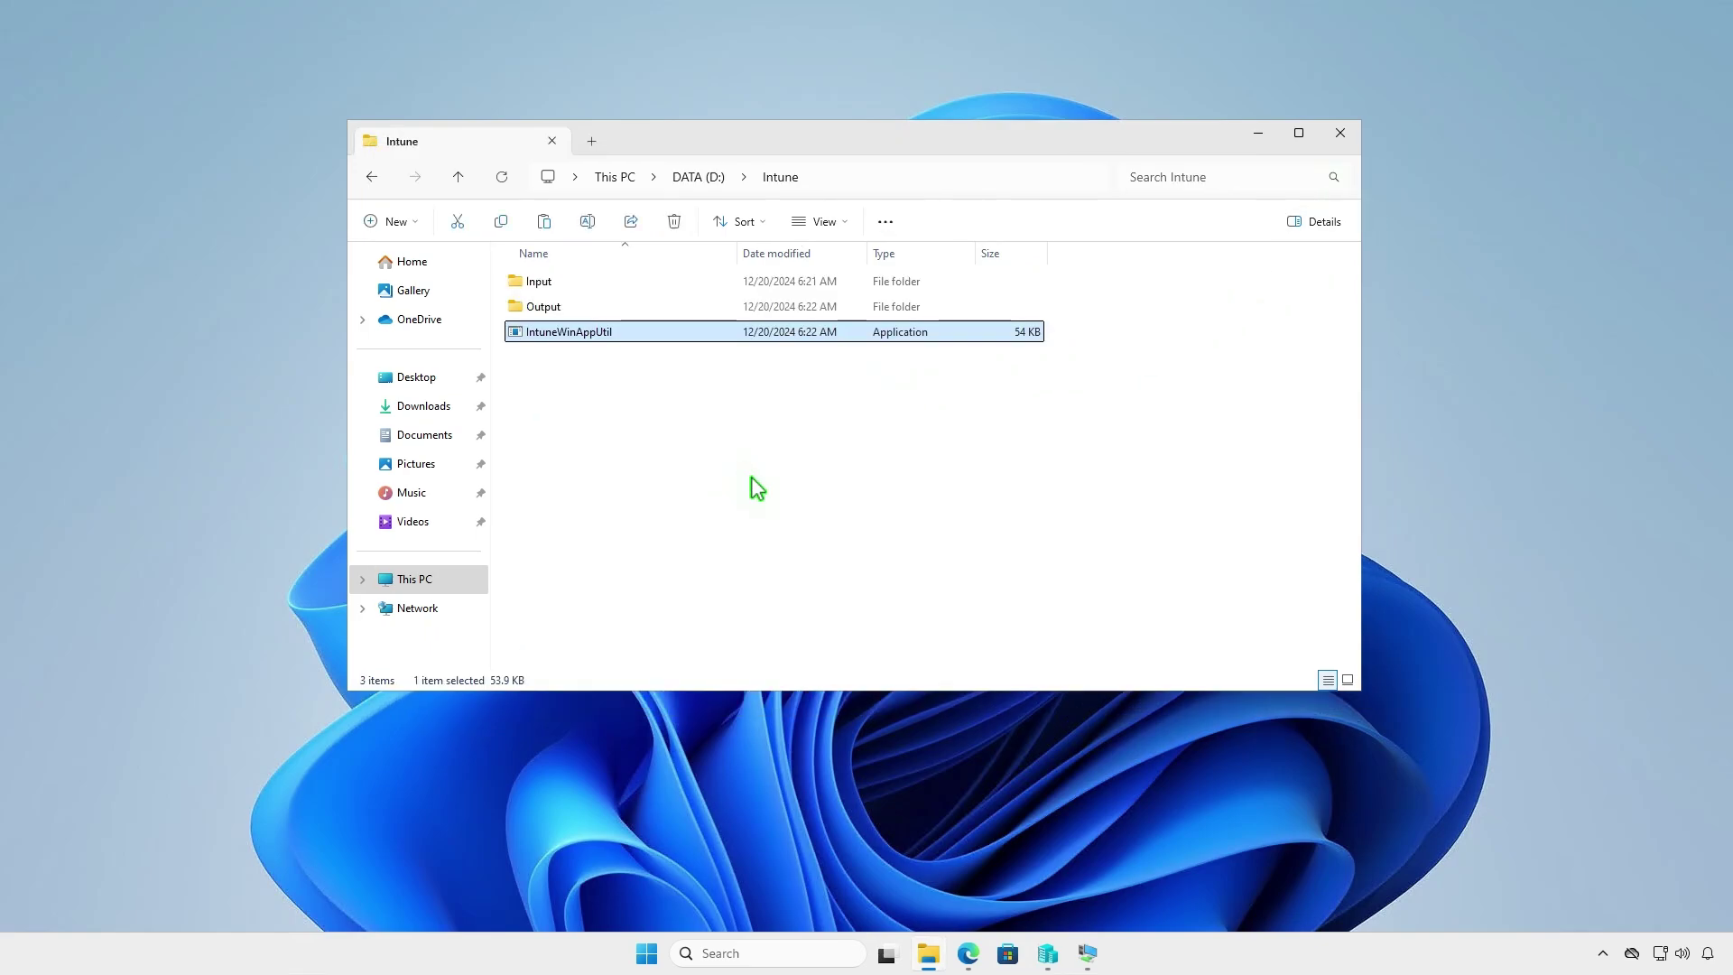
pyautogui.click(751, 477)
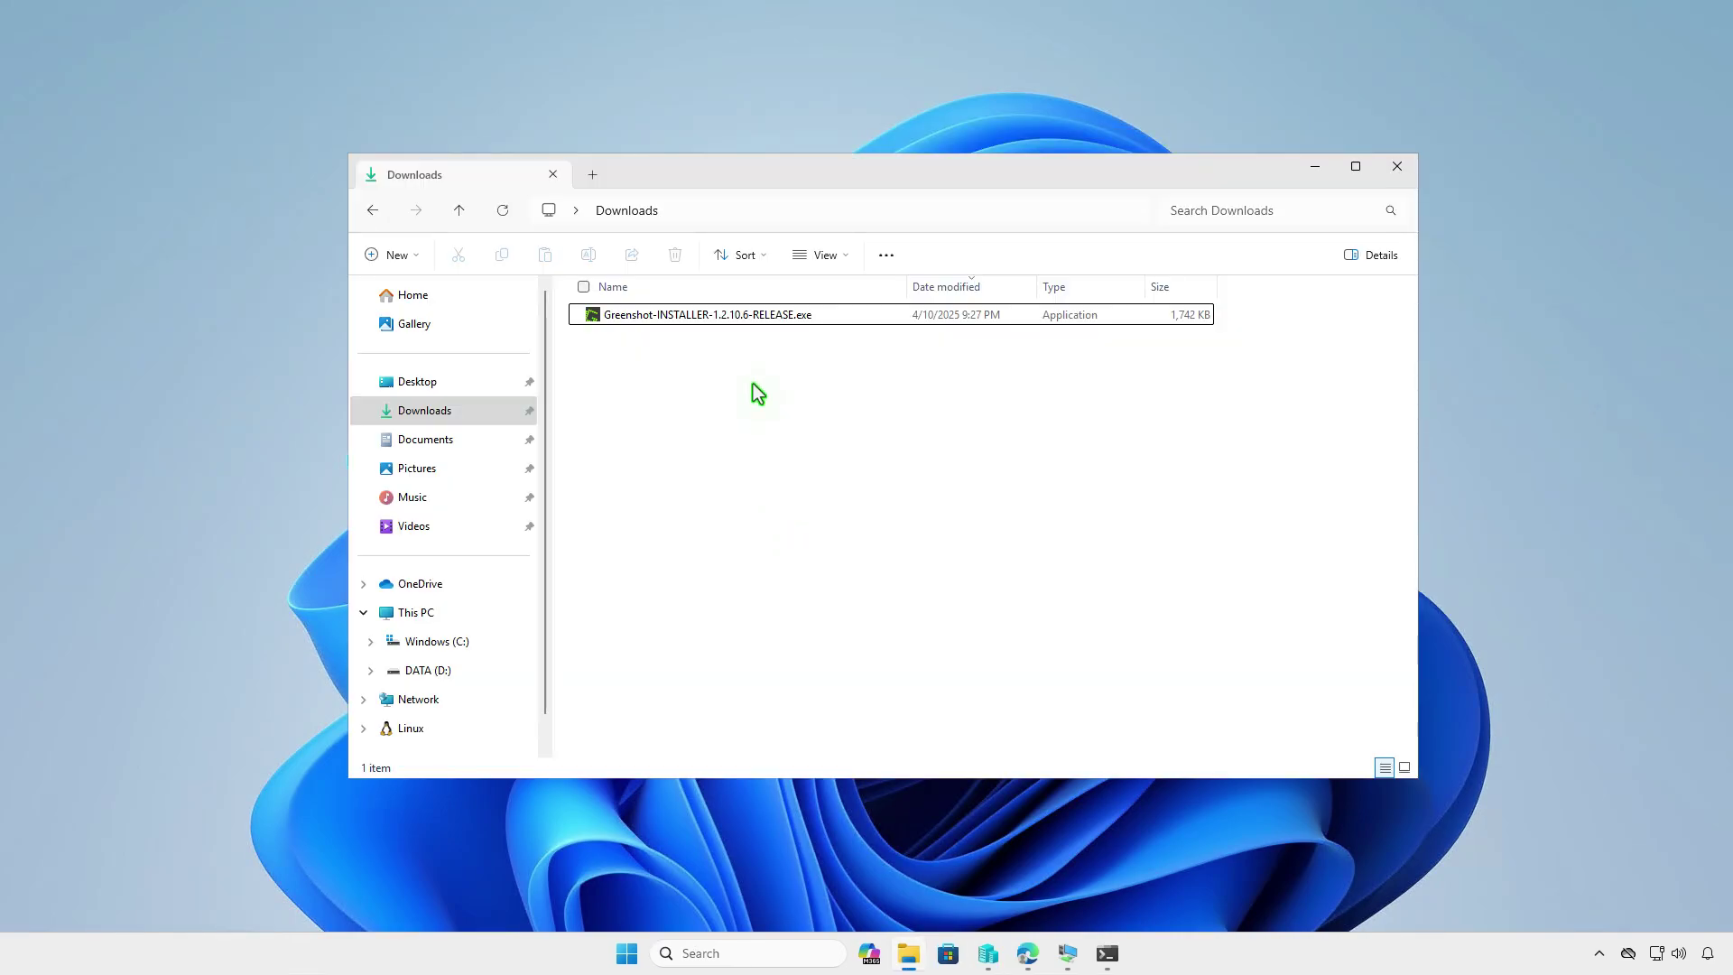
# Rename the Greenshot installer to setup.exe.
pyautogui.click(749, 323)
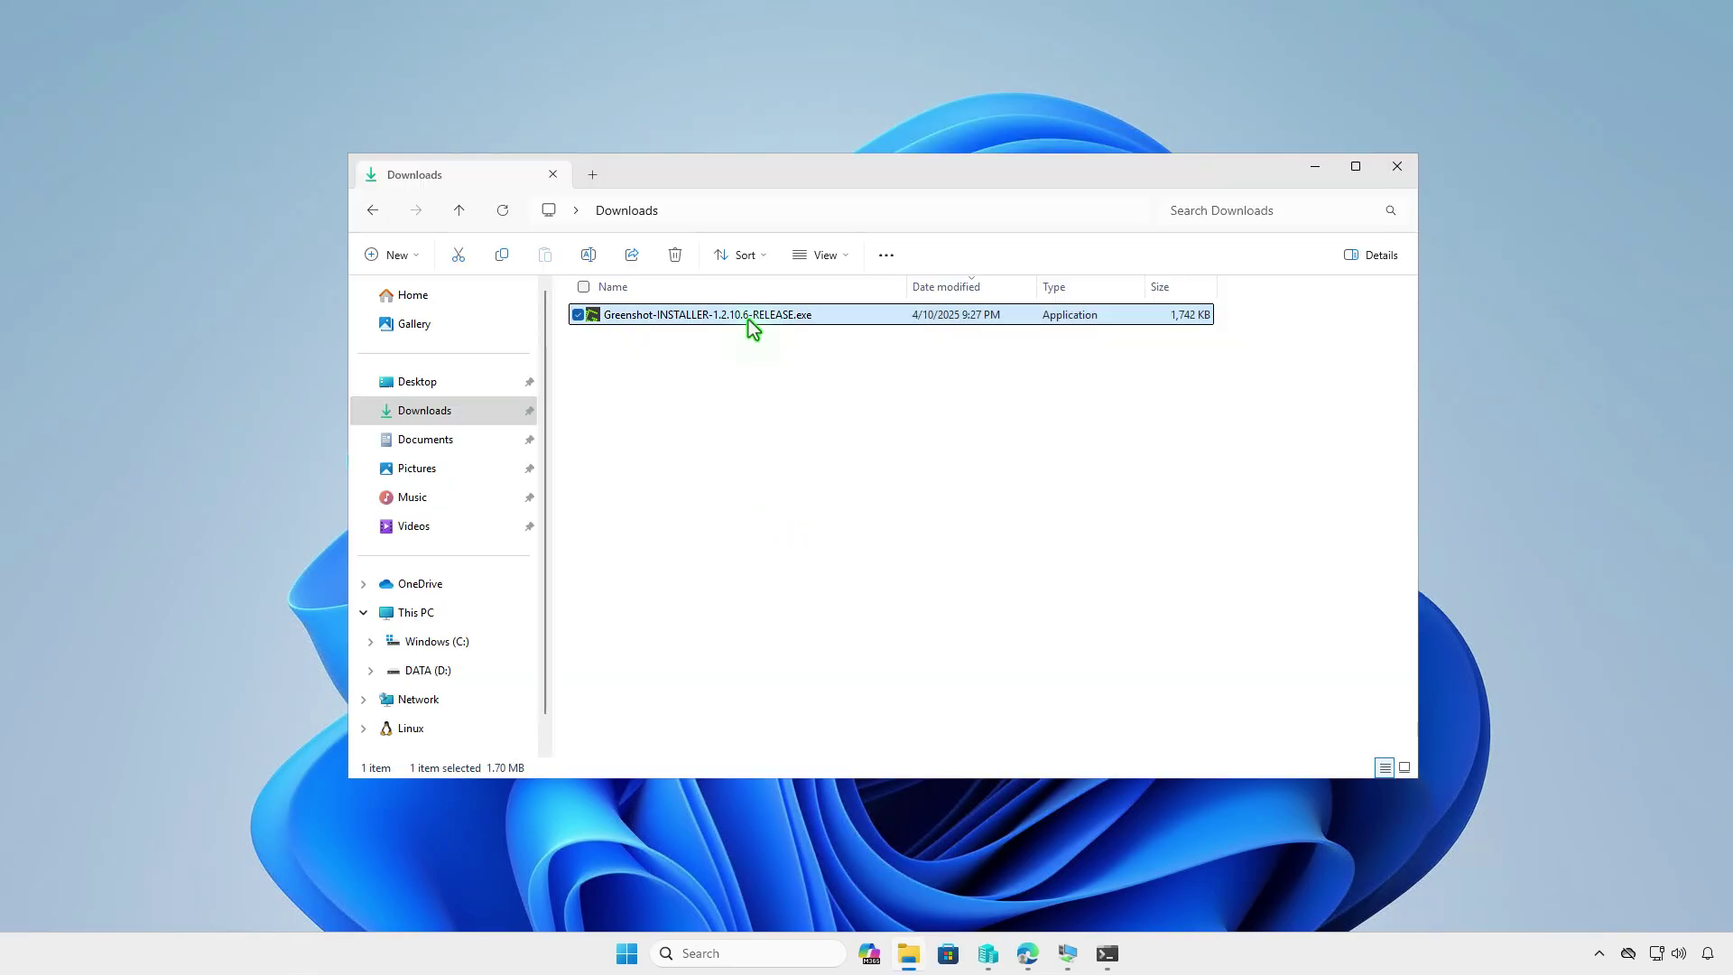
pyautogui.click(749, 315)
pyautogui.write('setup')
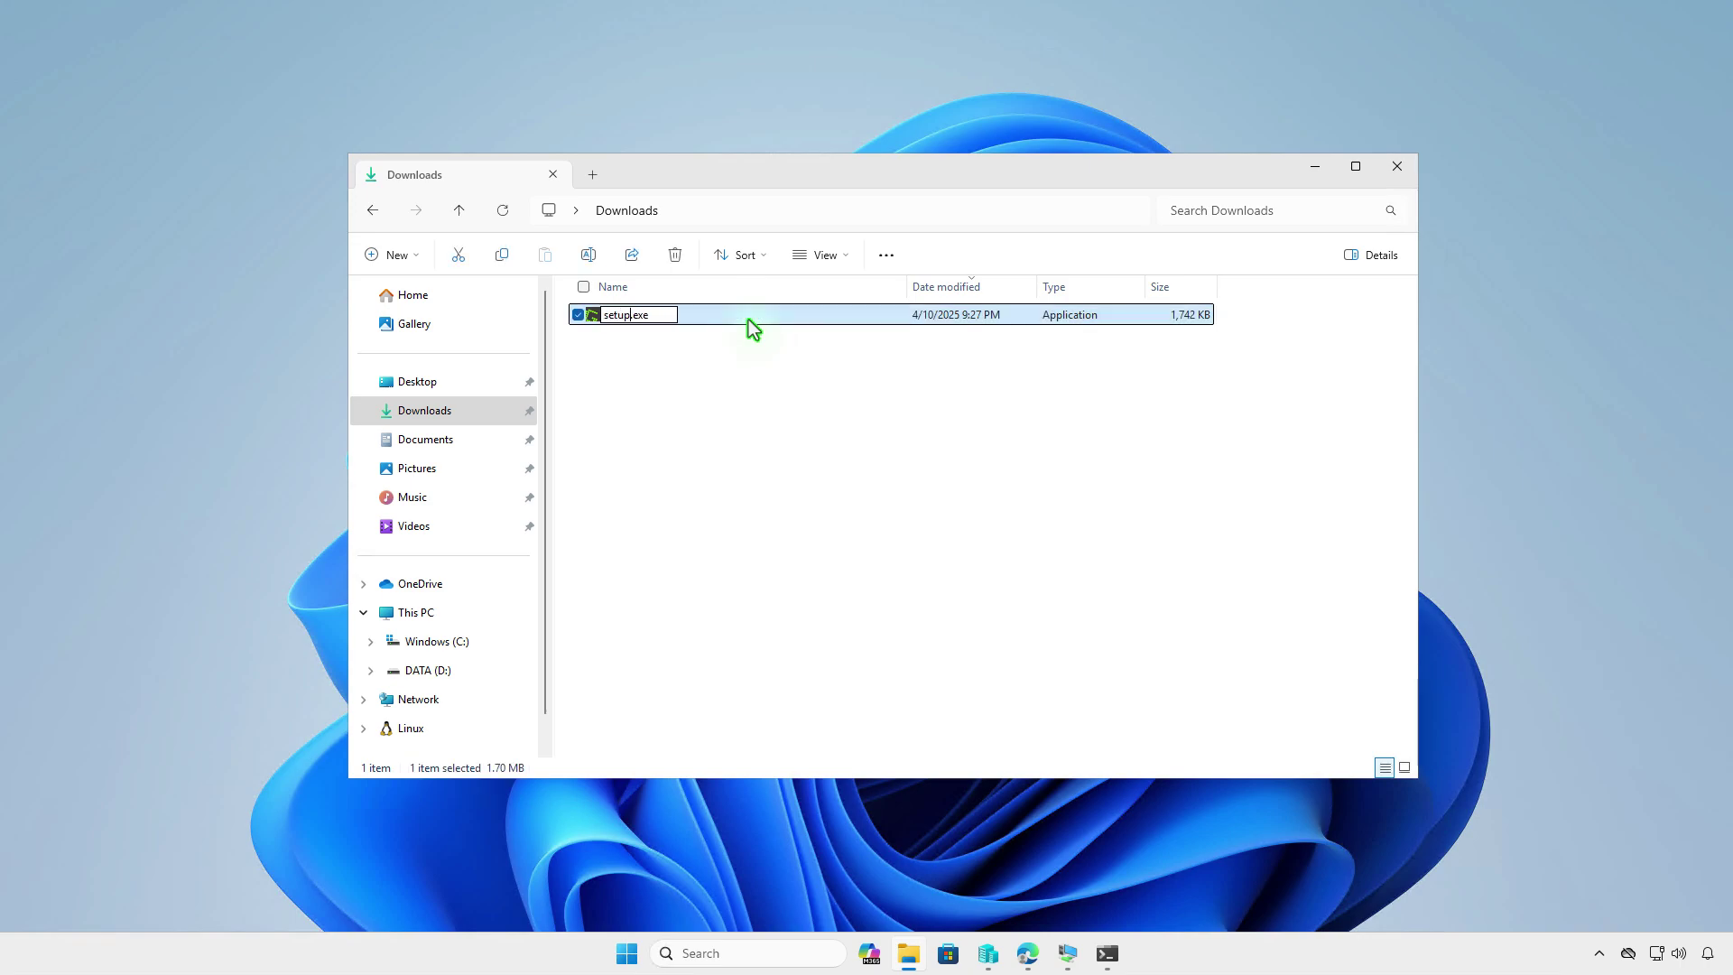
pyautogui.press('Return')
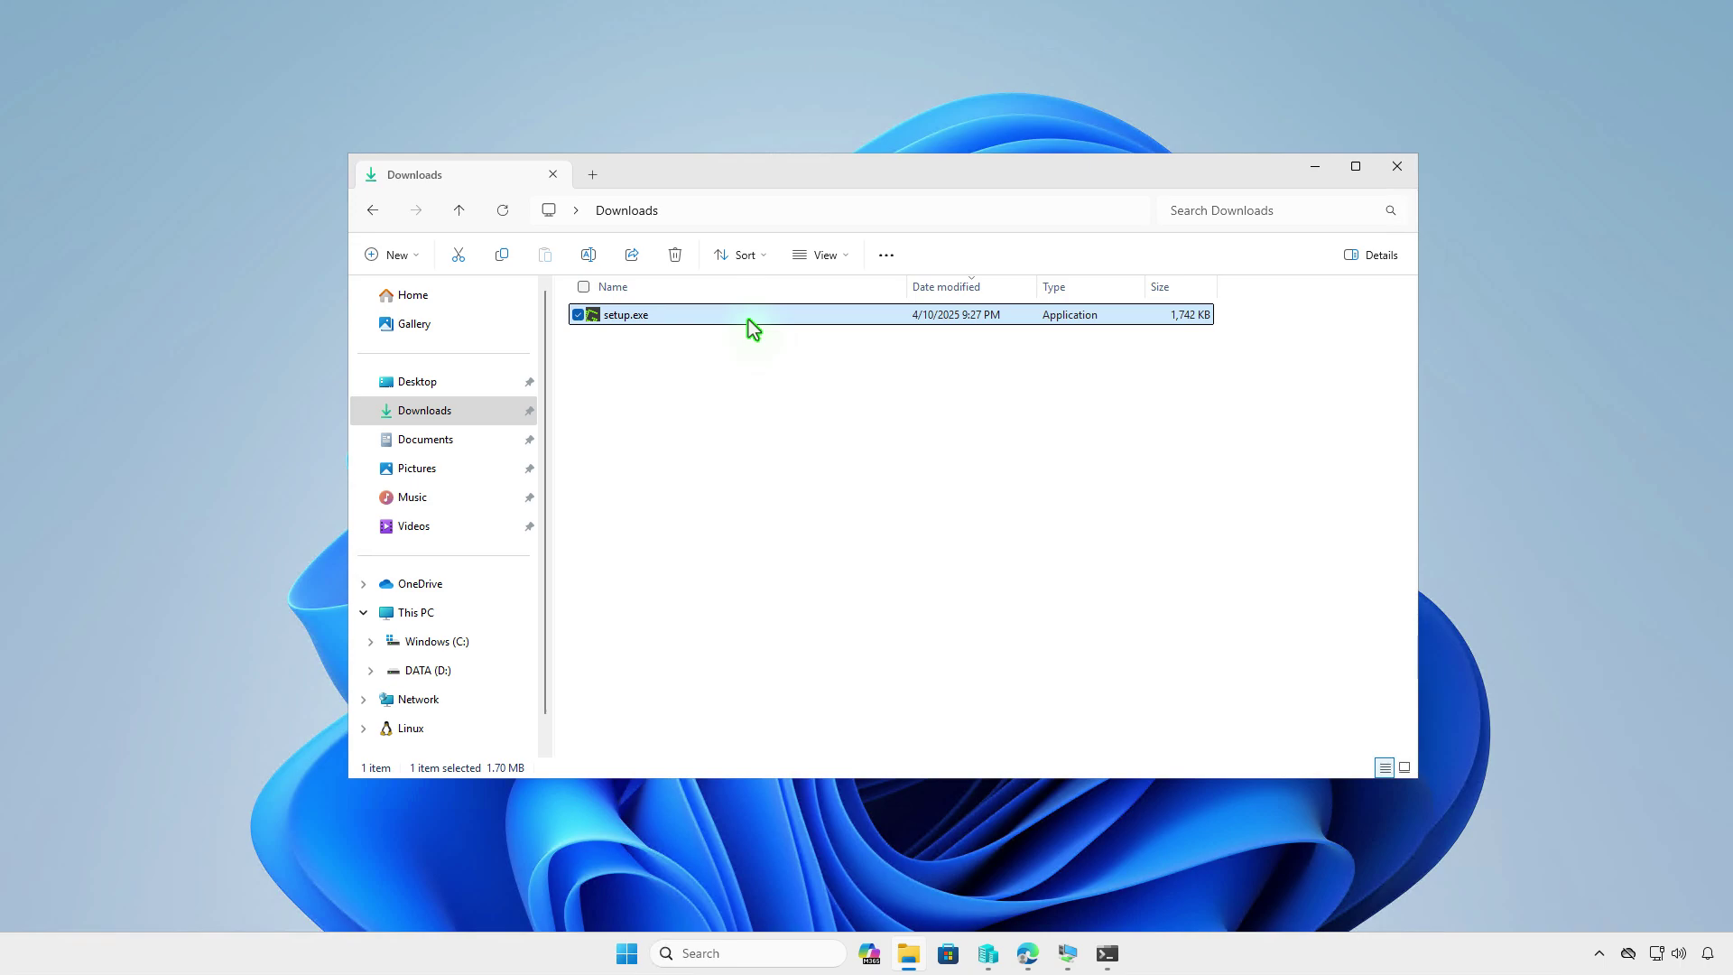
# Copy setup.exe and paste it into D:\Intune\Input.
pyautogui.rightClick(745, 316)
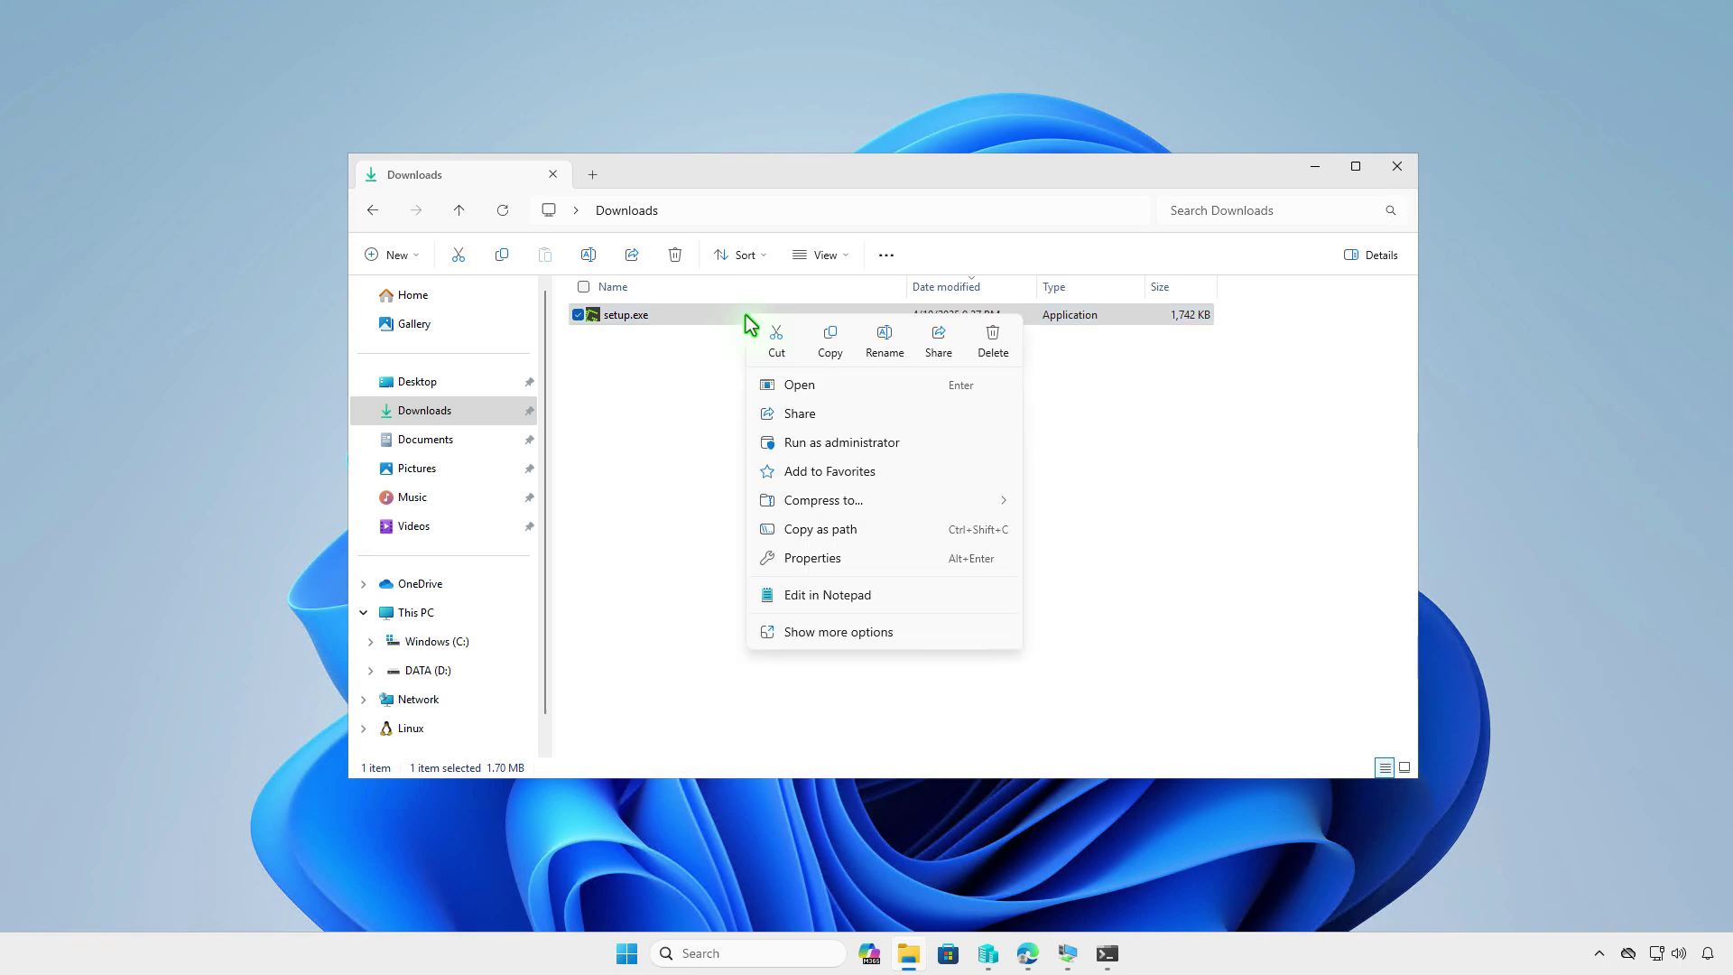
pyautogui.click(822, 347)
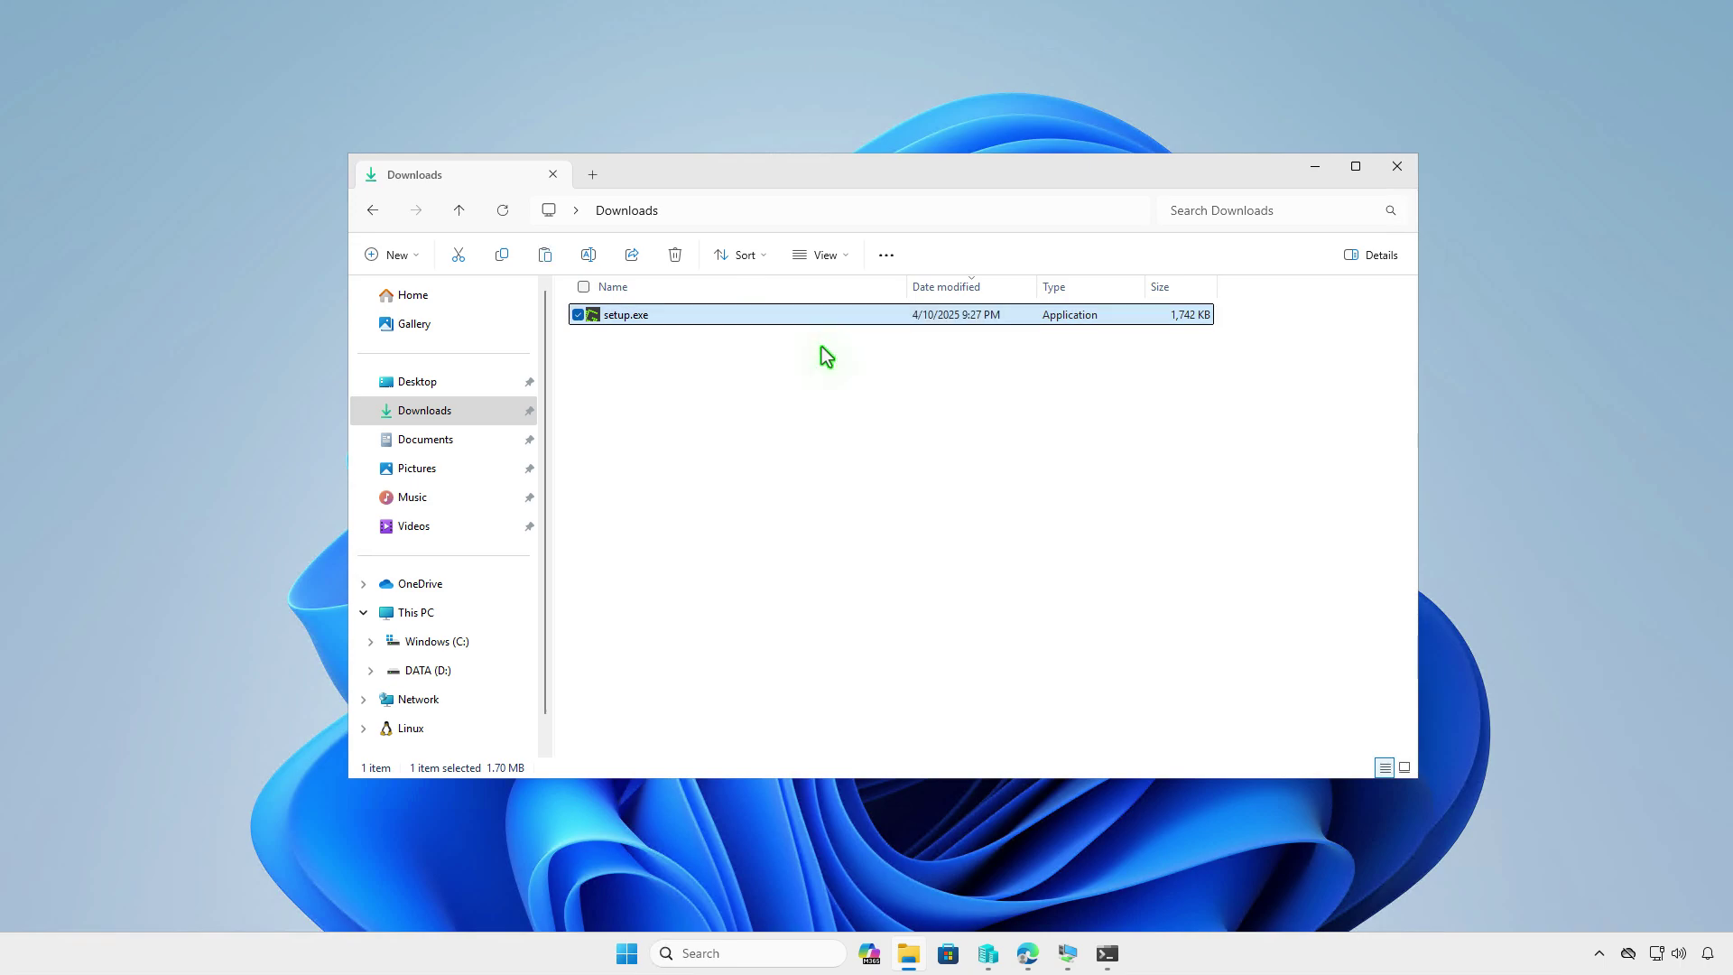
pyautogui.click(473, 610)
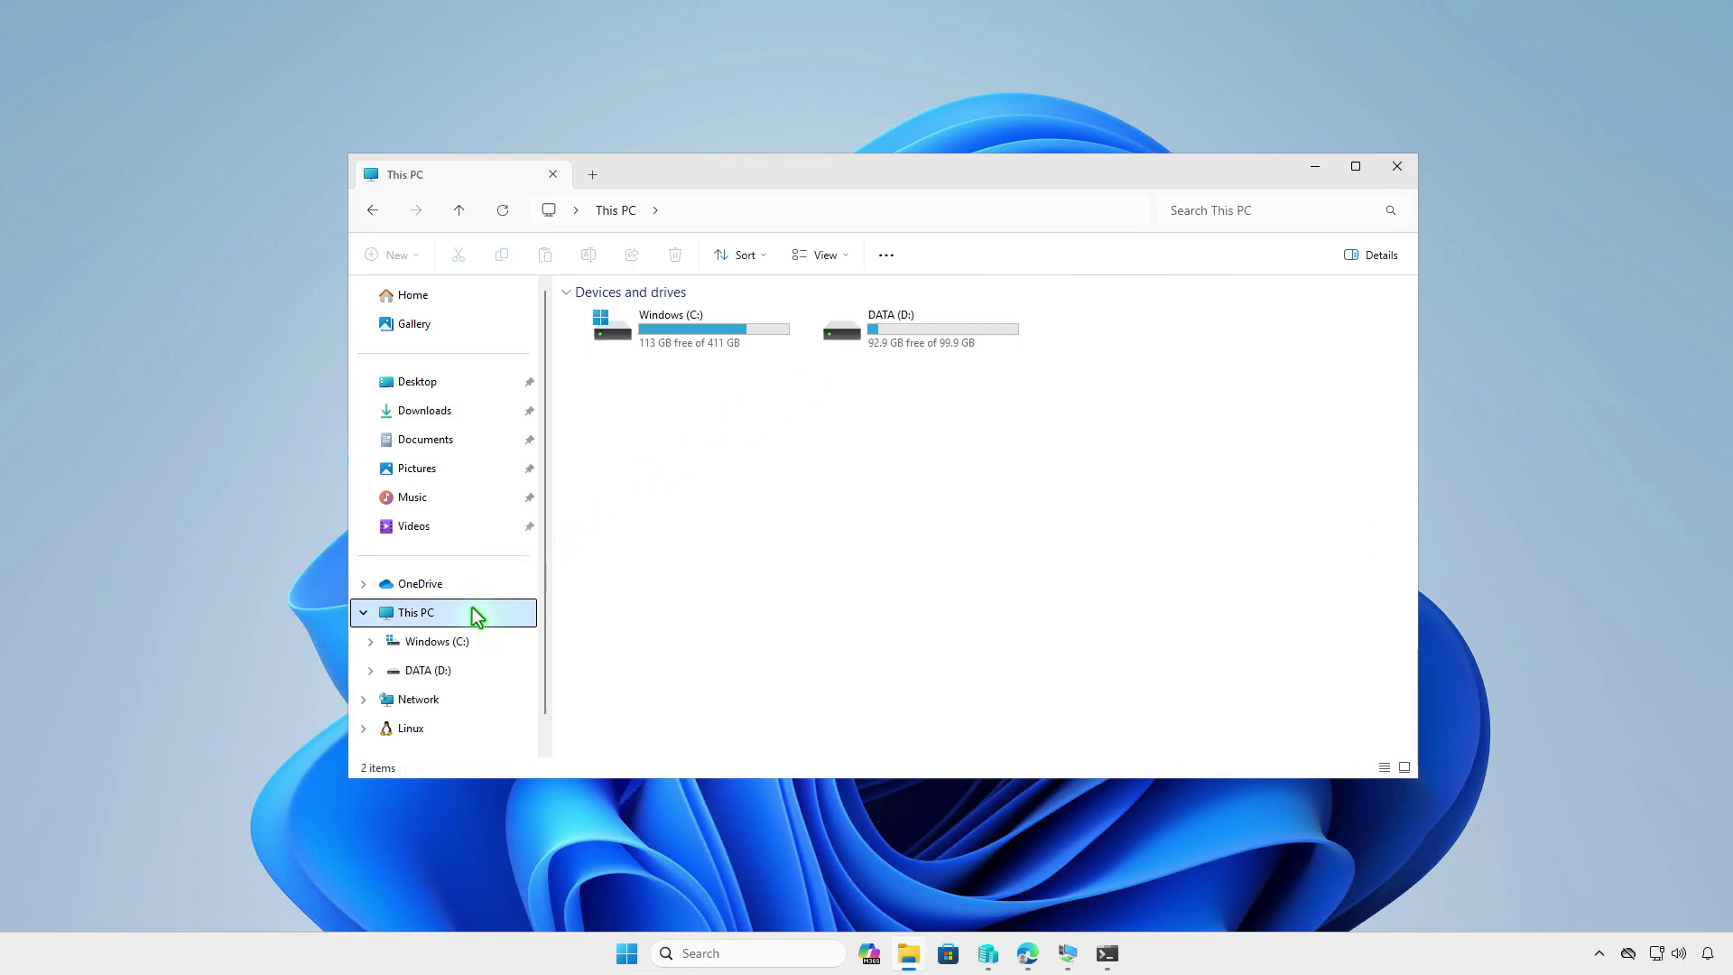
pyautogui.doubleClick(961, 347)
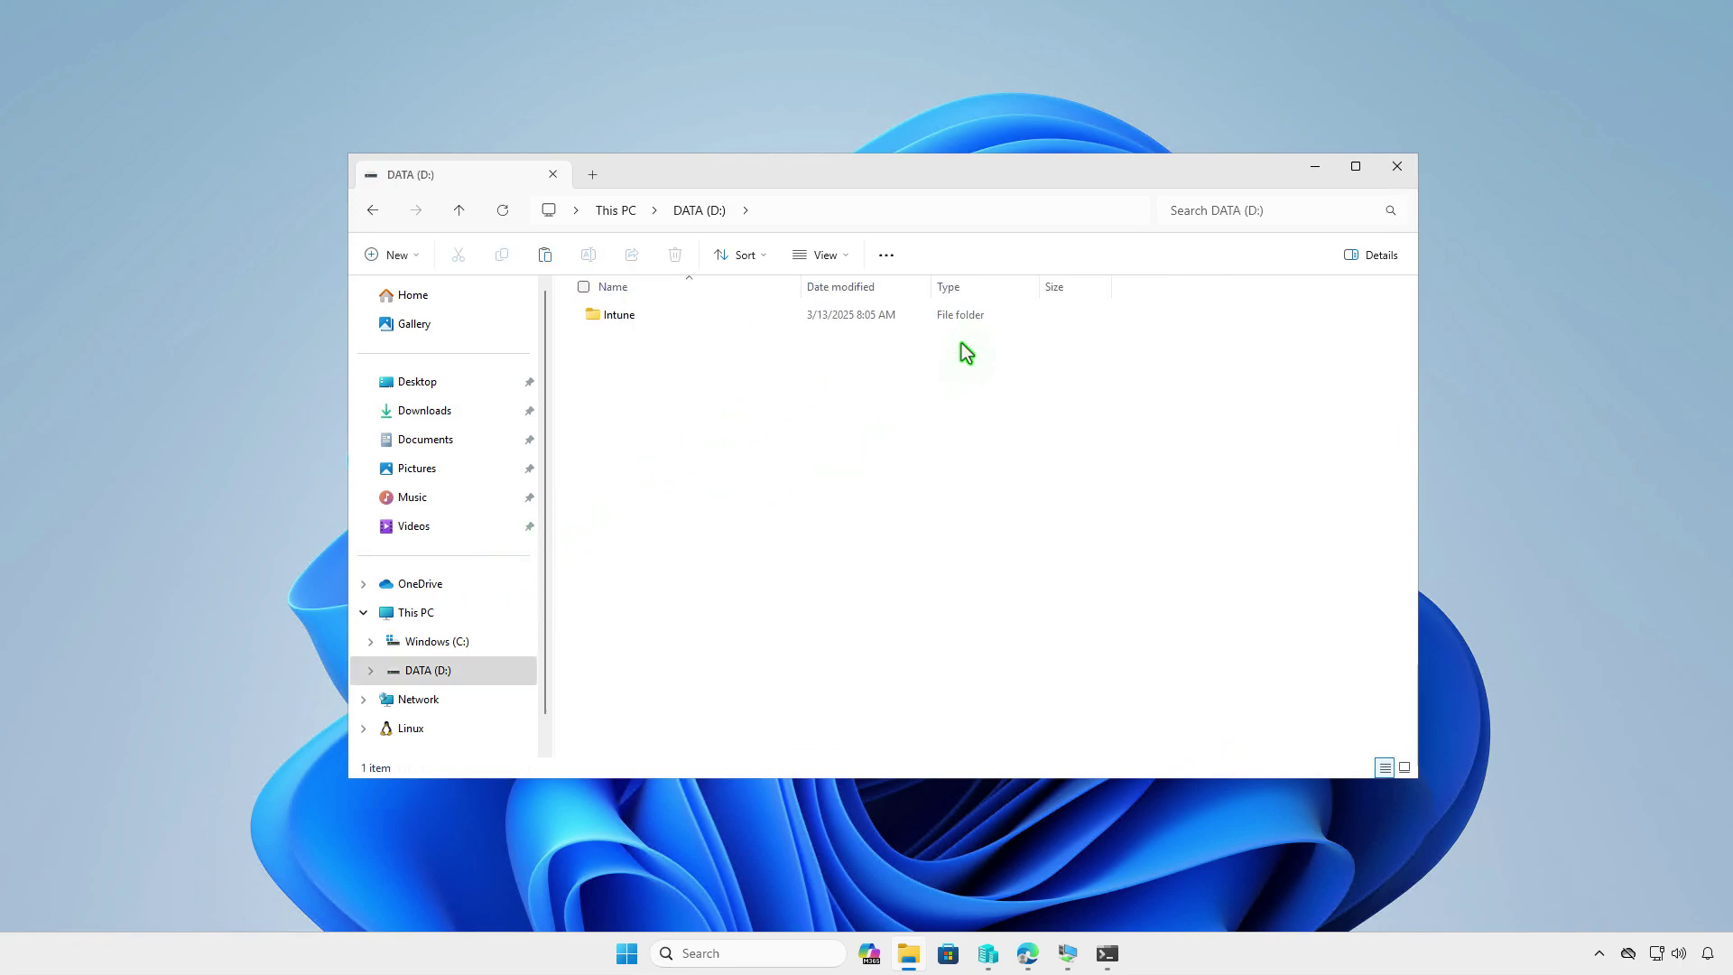
pyautogui.doubleClick(875, 321)
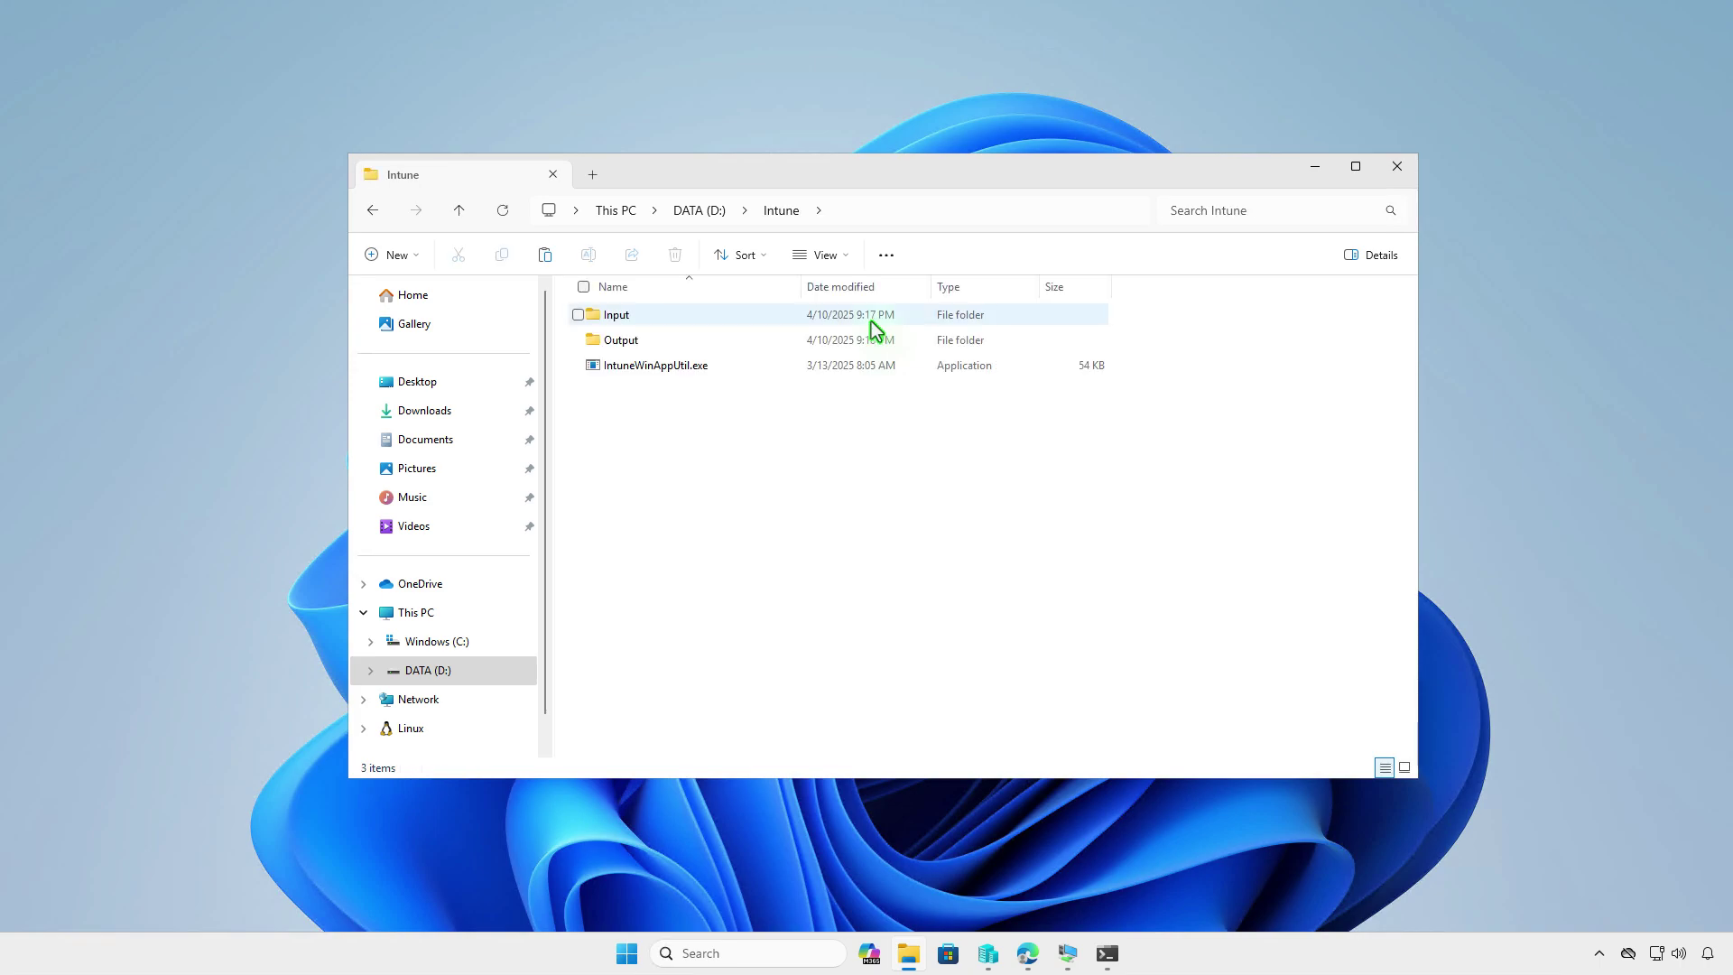
pyautogui.doubleClick(767, 317)
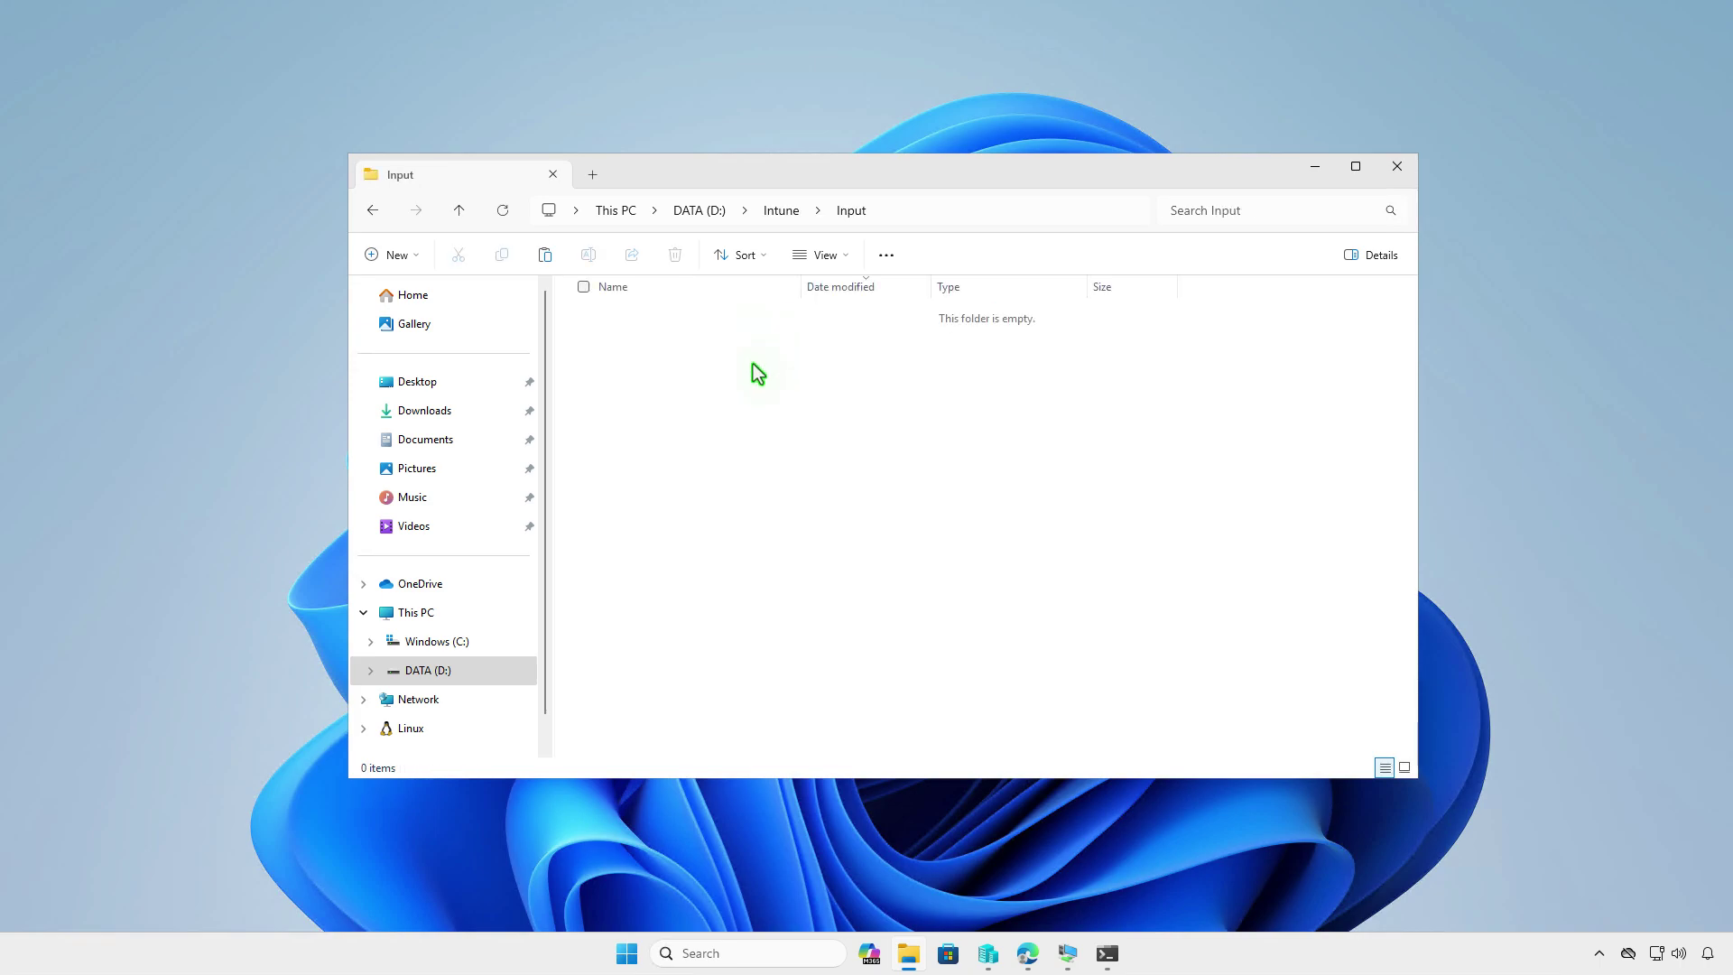
pyautogui.rightClick(757, 371)
pyautogui.click(774, 389)
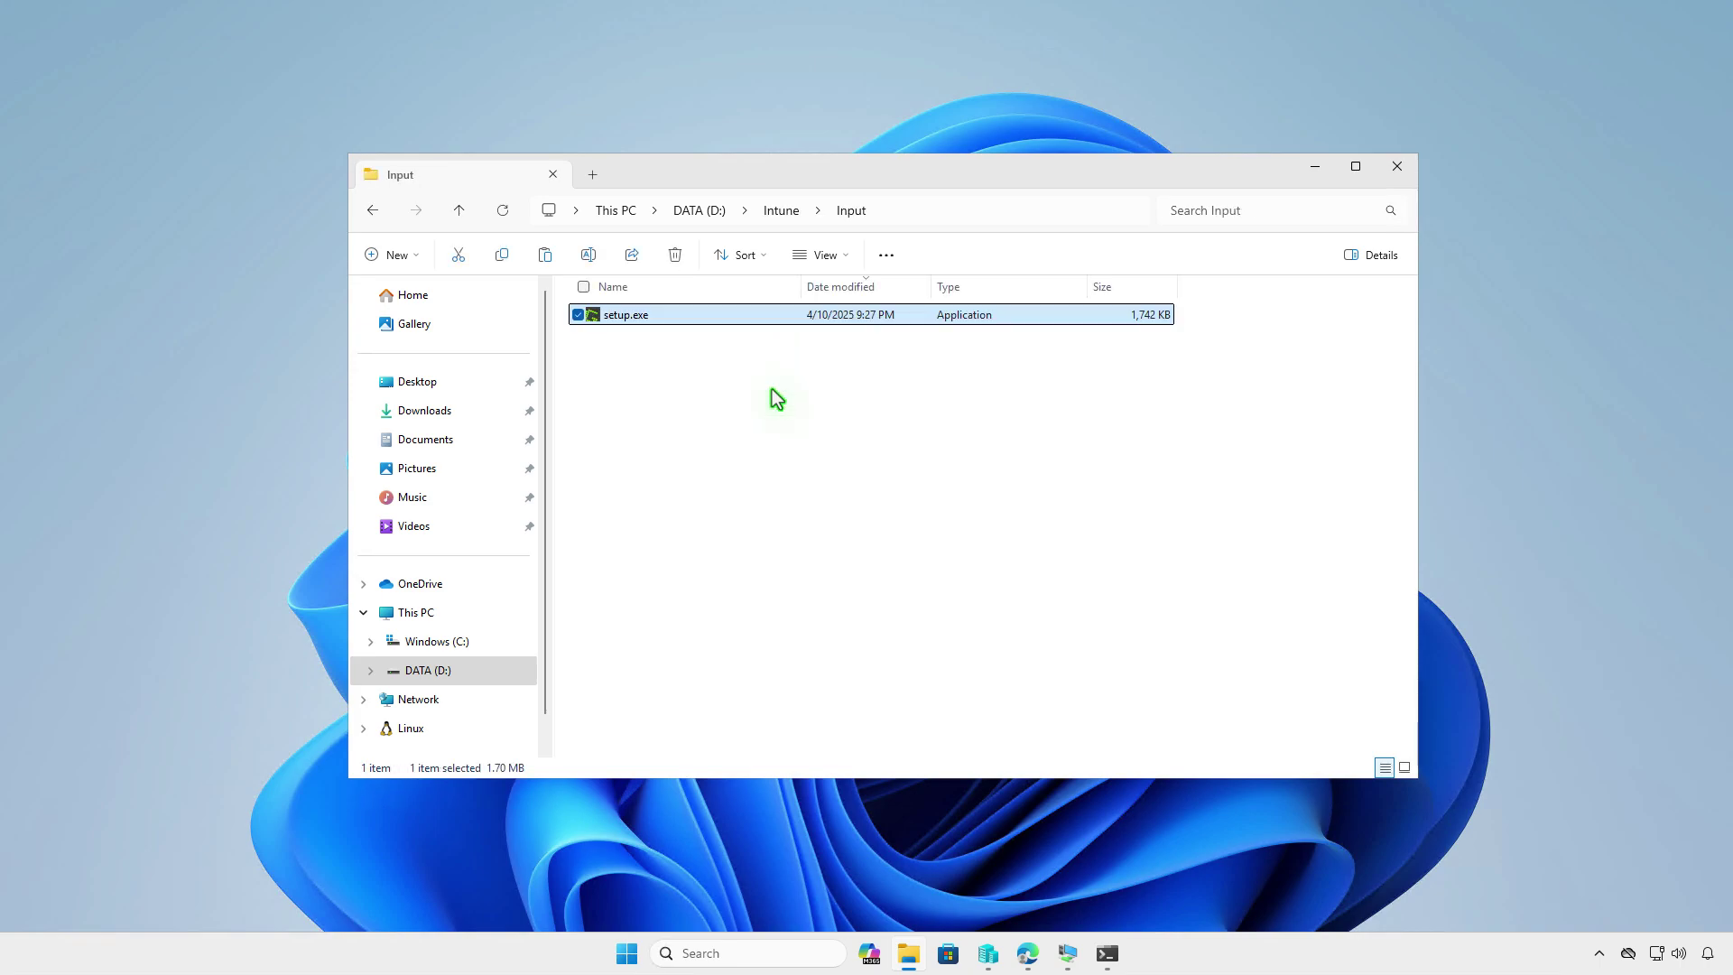
# Create a new text document in Input and paste the two uninstall command lines into it.
pyautogui.click(697, 390)
pyautogui.rightClick(697, 390)
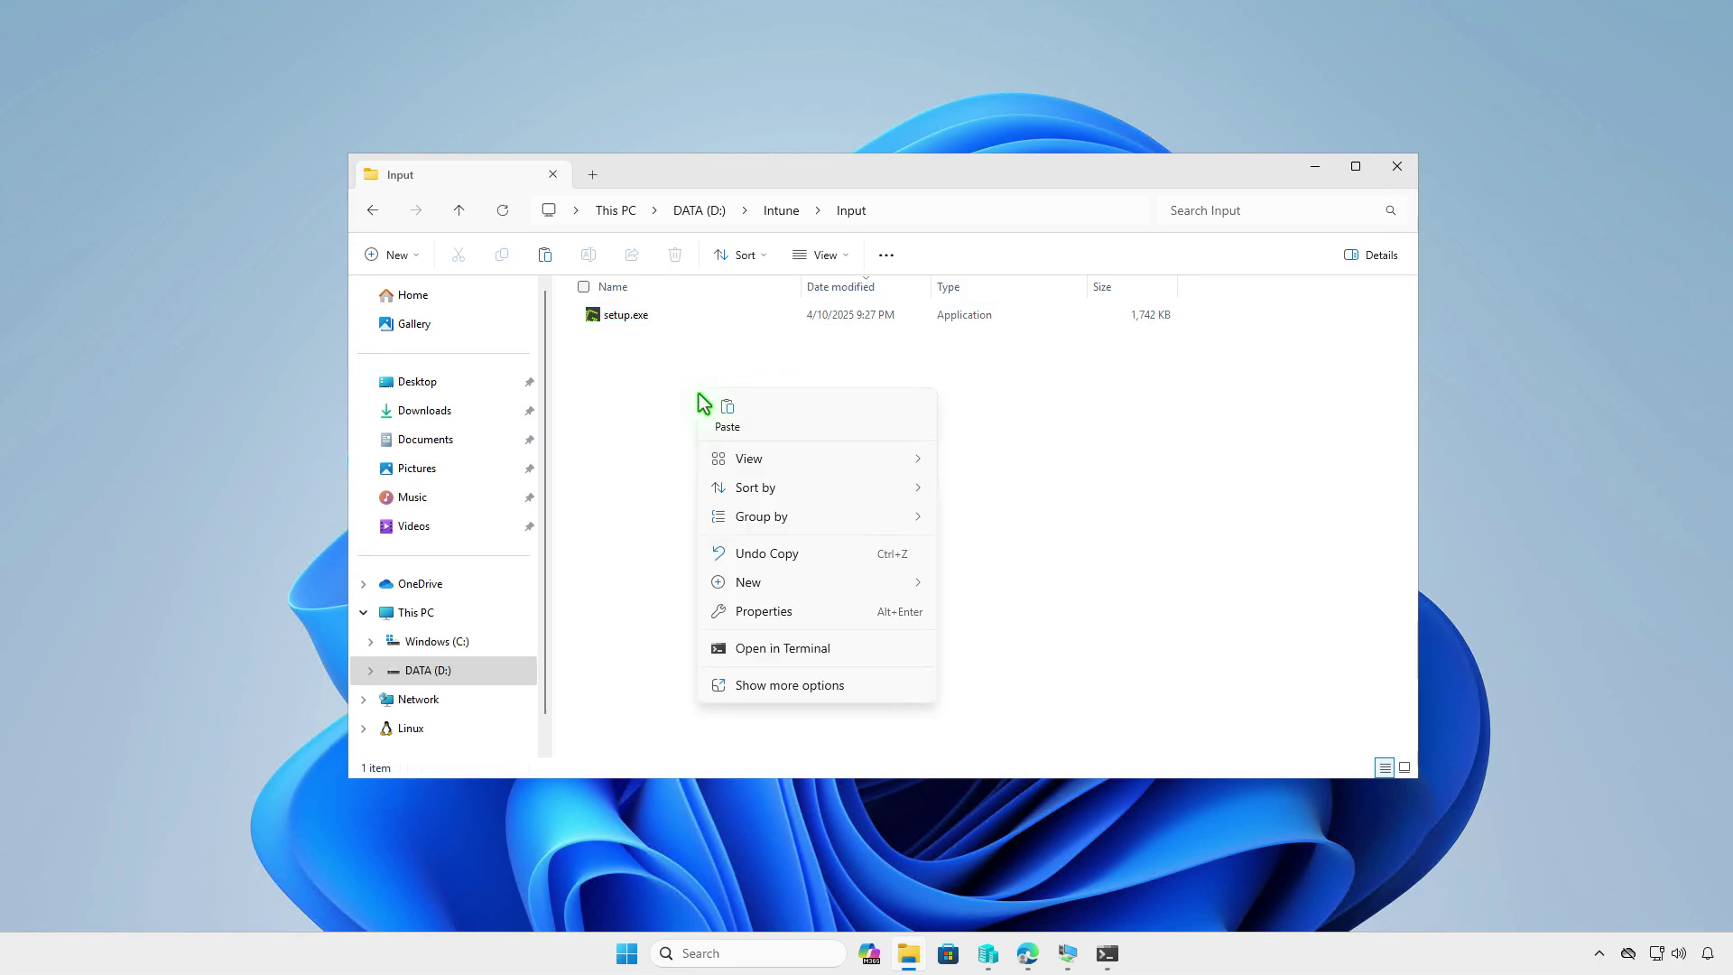
pyautogui.moveTo(802, 580)
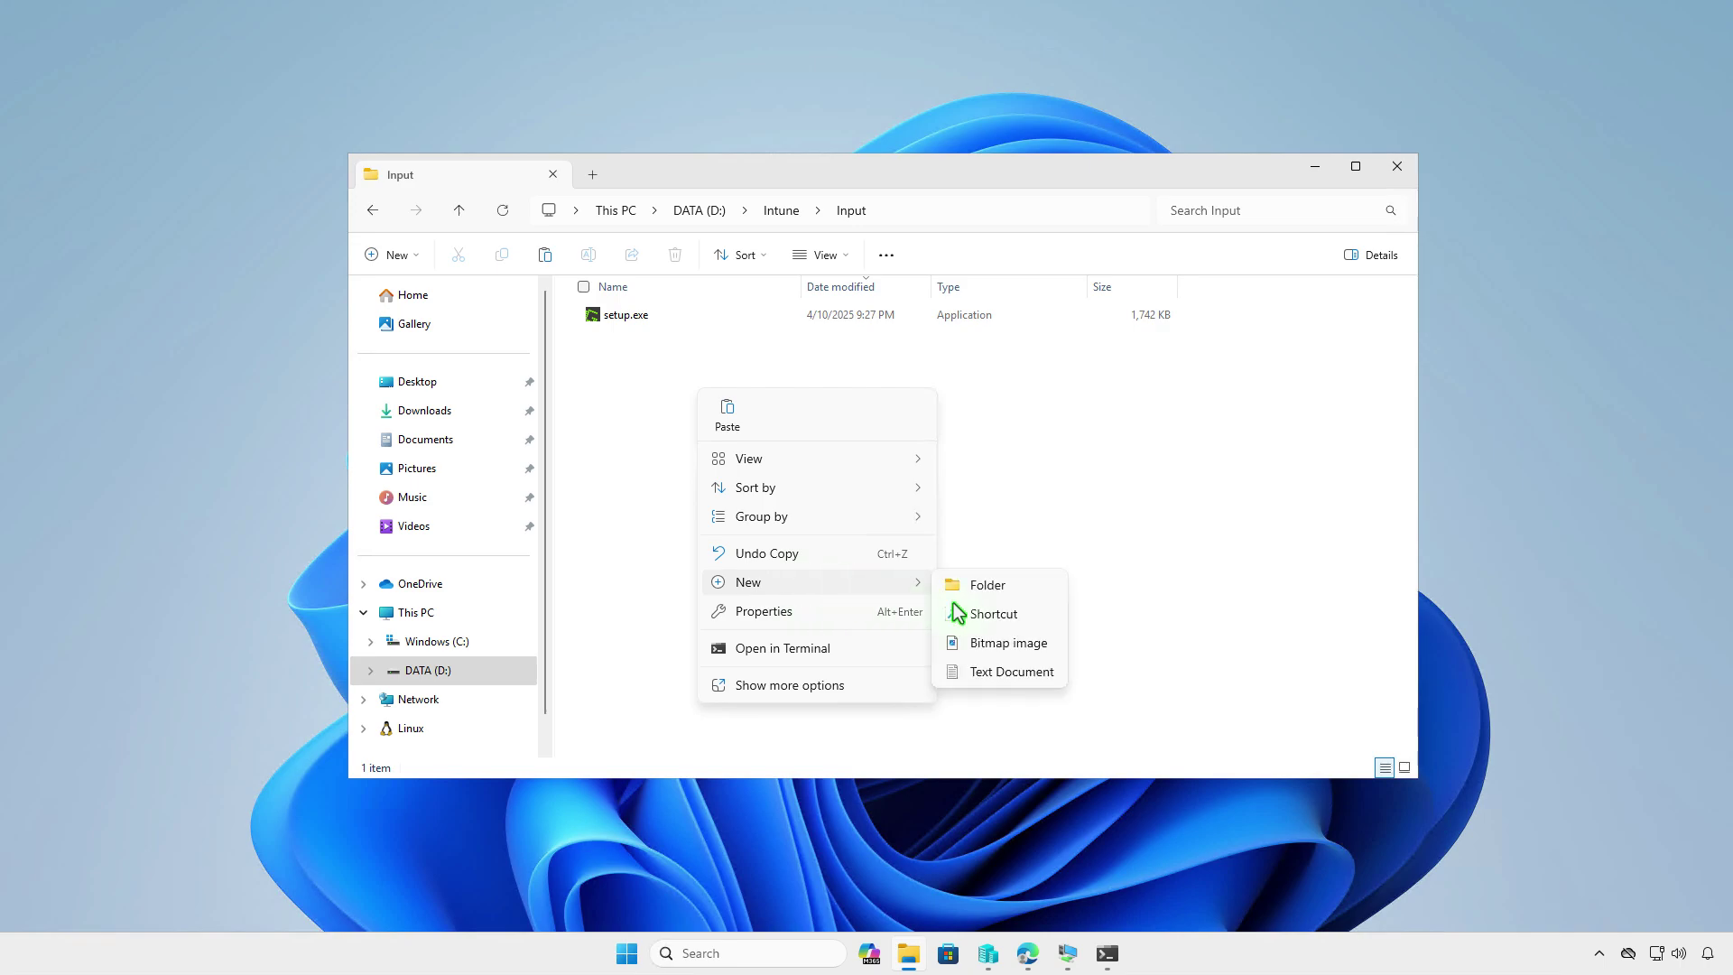
pyautogui.click(1042, 674)
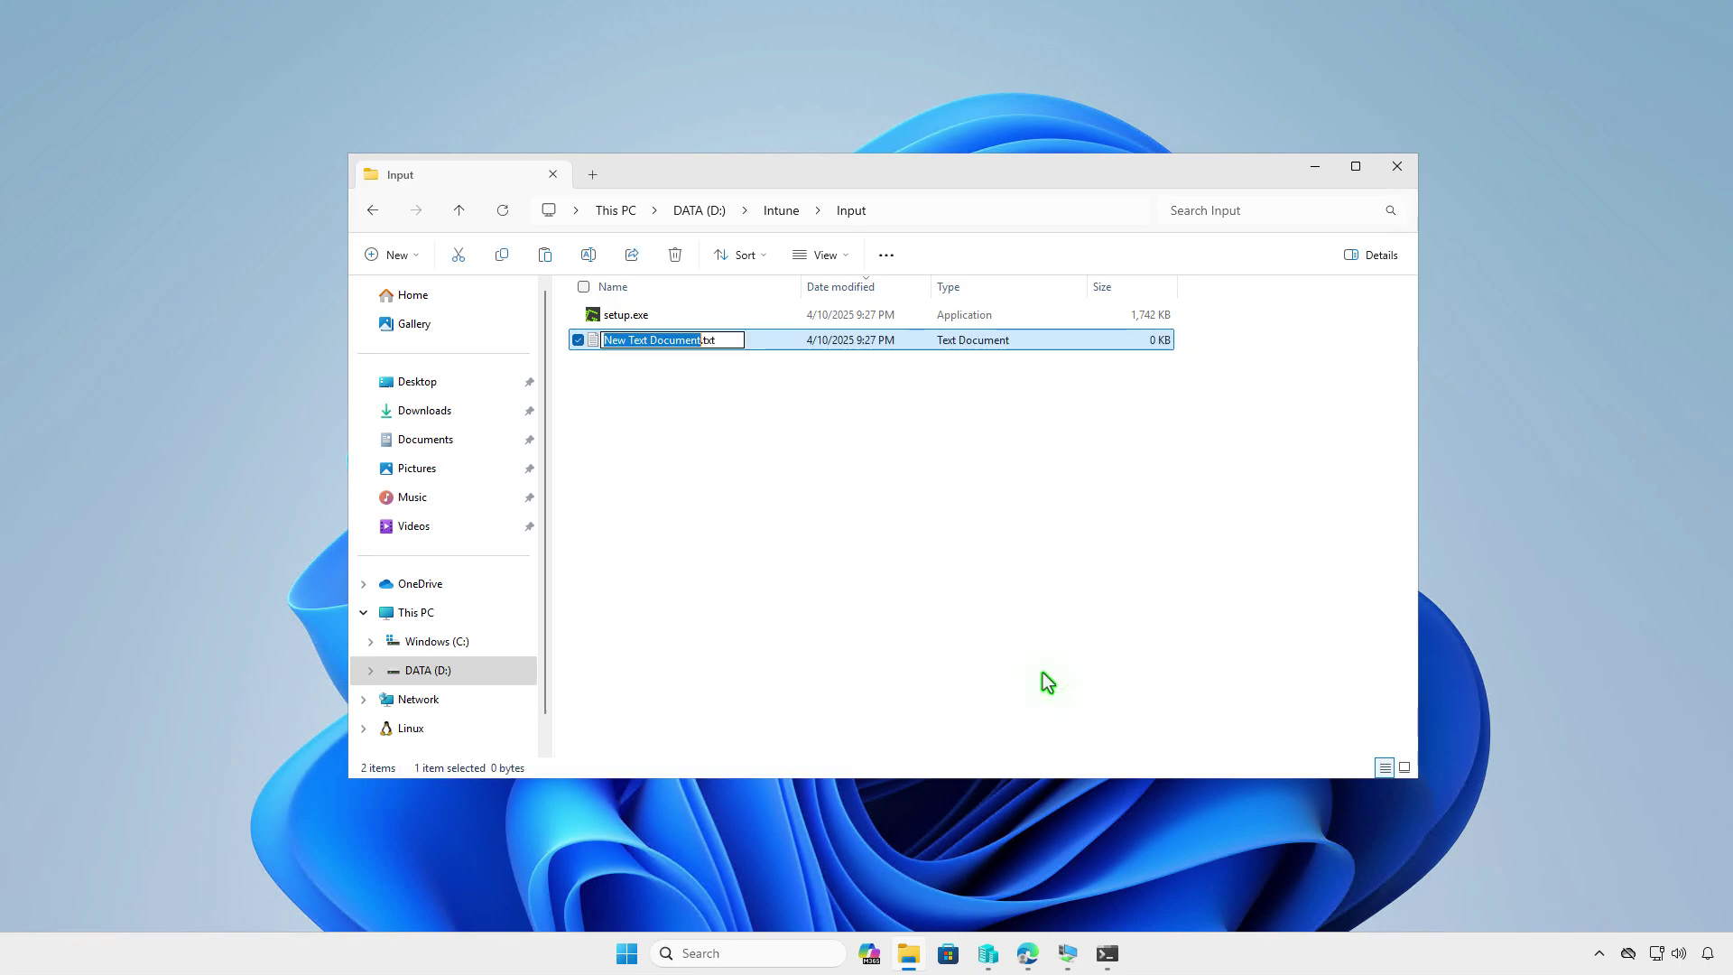
pyautogui.doubleClick(788, 343)
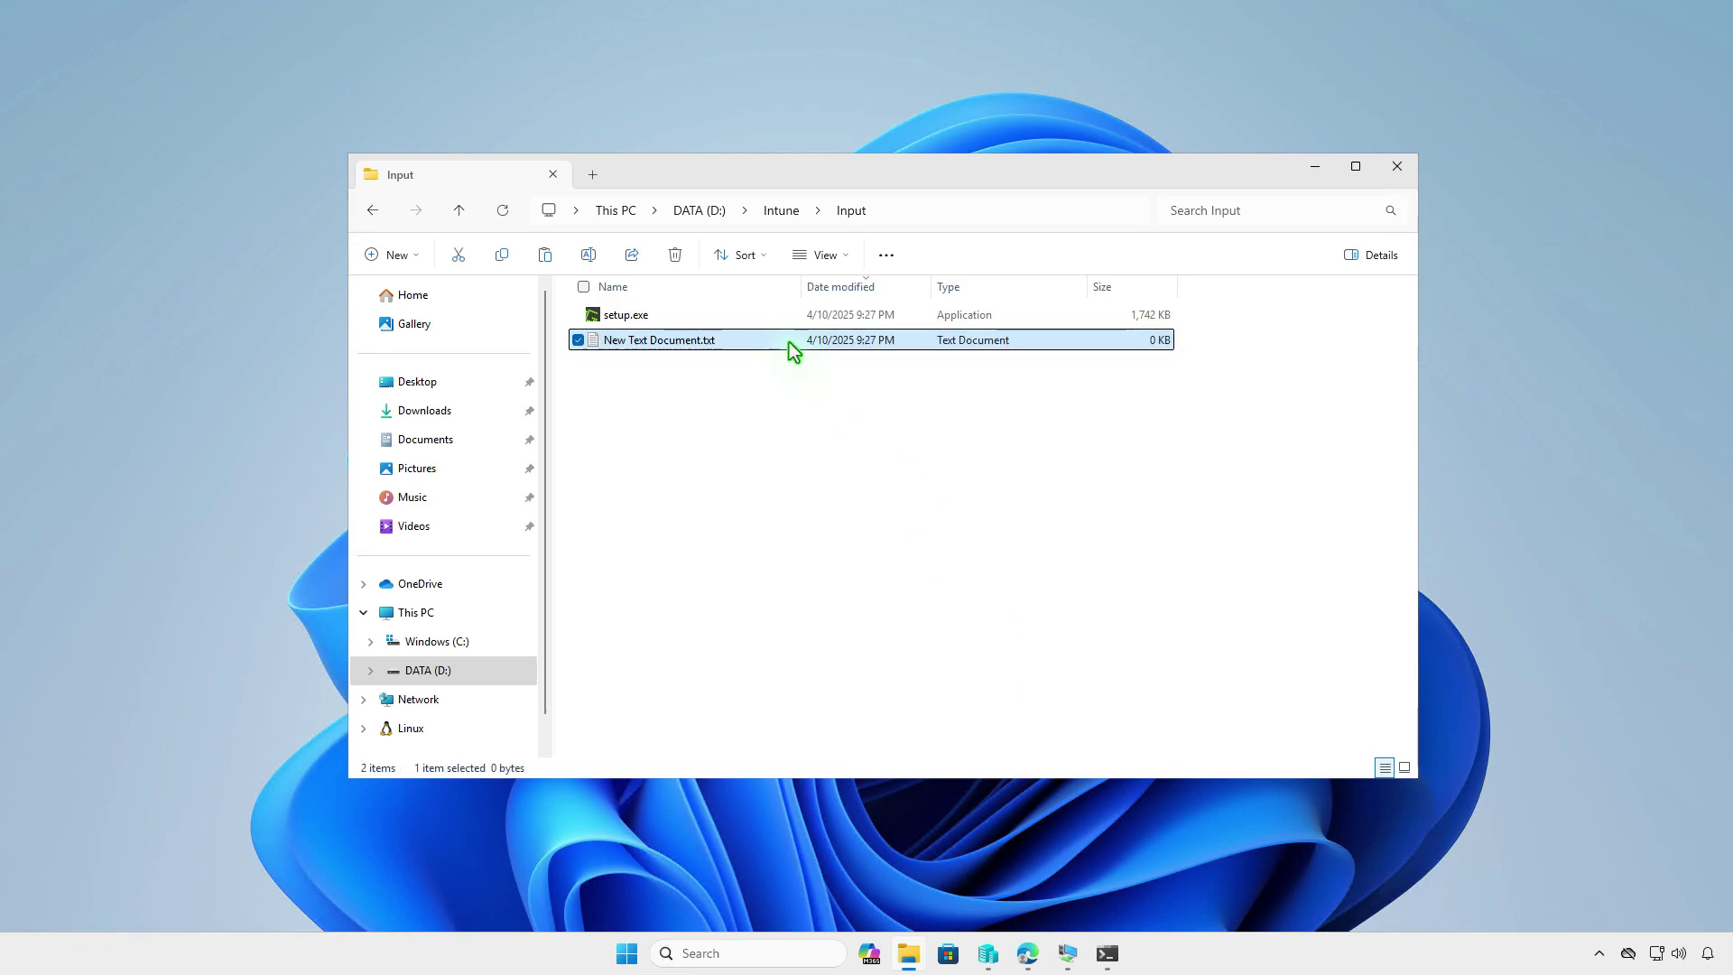
pyautogui.write('cmd.exe /c "taskkill /F /IM Greenshot.exe" cmd.exe /c ""%ProgramFiles%\\Greenshot\\unins000.exe" /SP- /SUPPRESSMSGBOXES /VERYSILENT /NORESTART"')
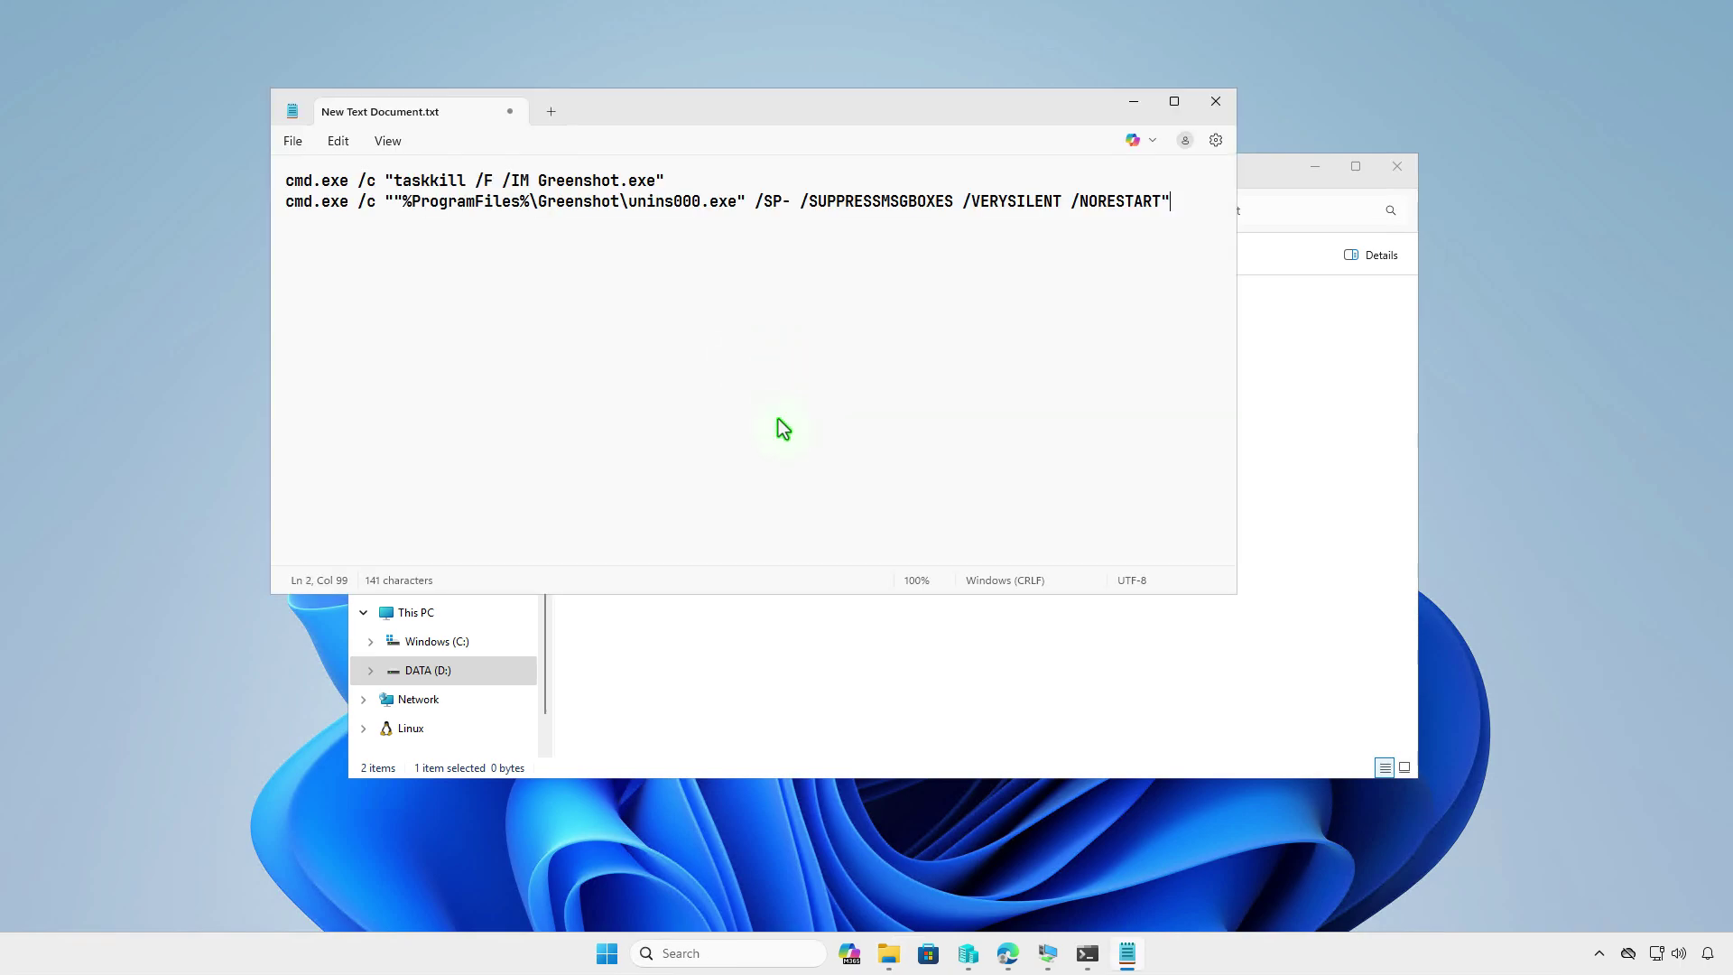
# Save the Notepad file as uninstall.cmd with the All files type.
pyautogui.click(292, 141)
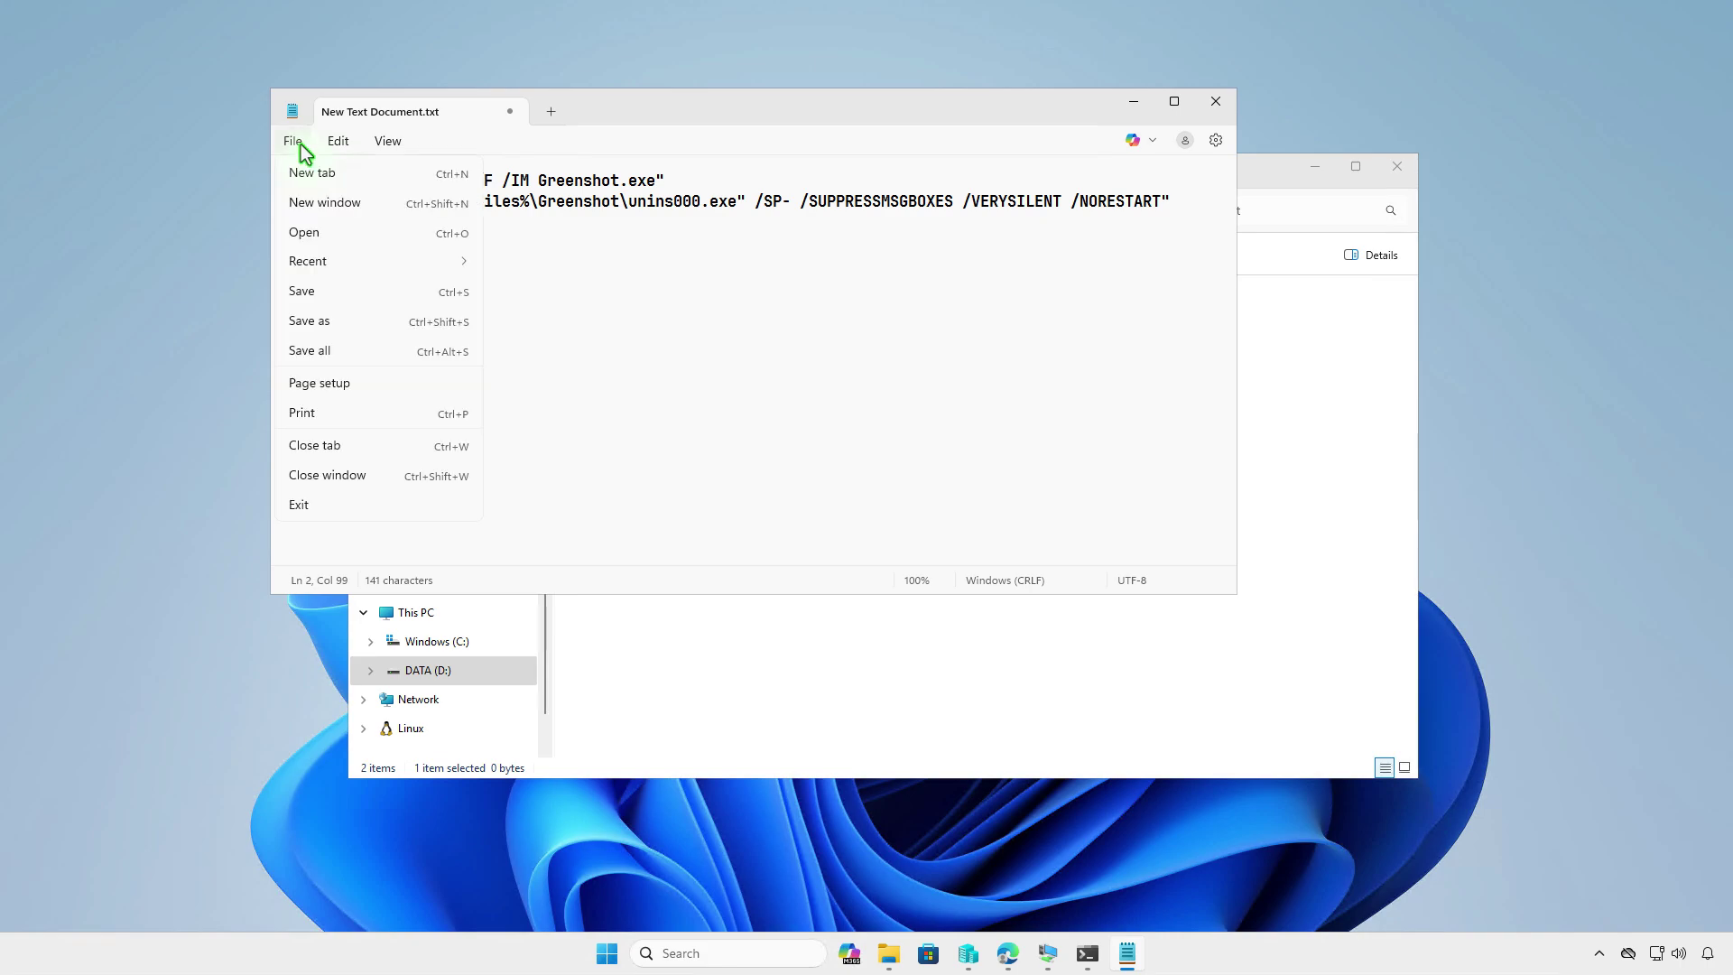
pyautogui.click(329, 323)
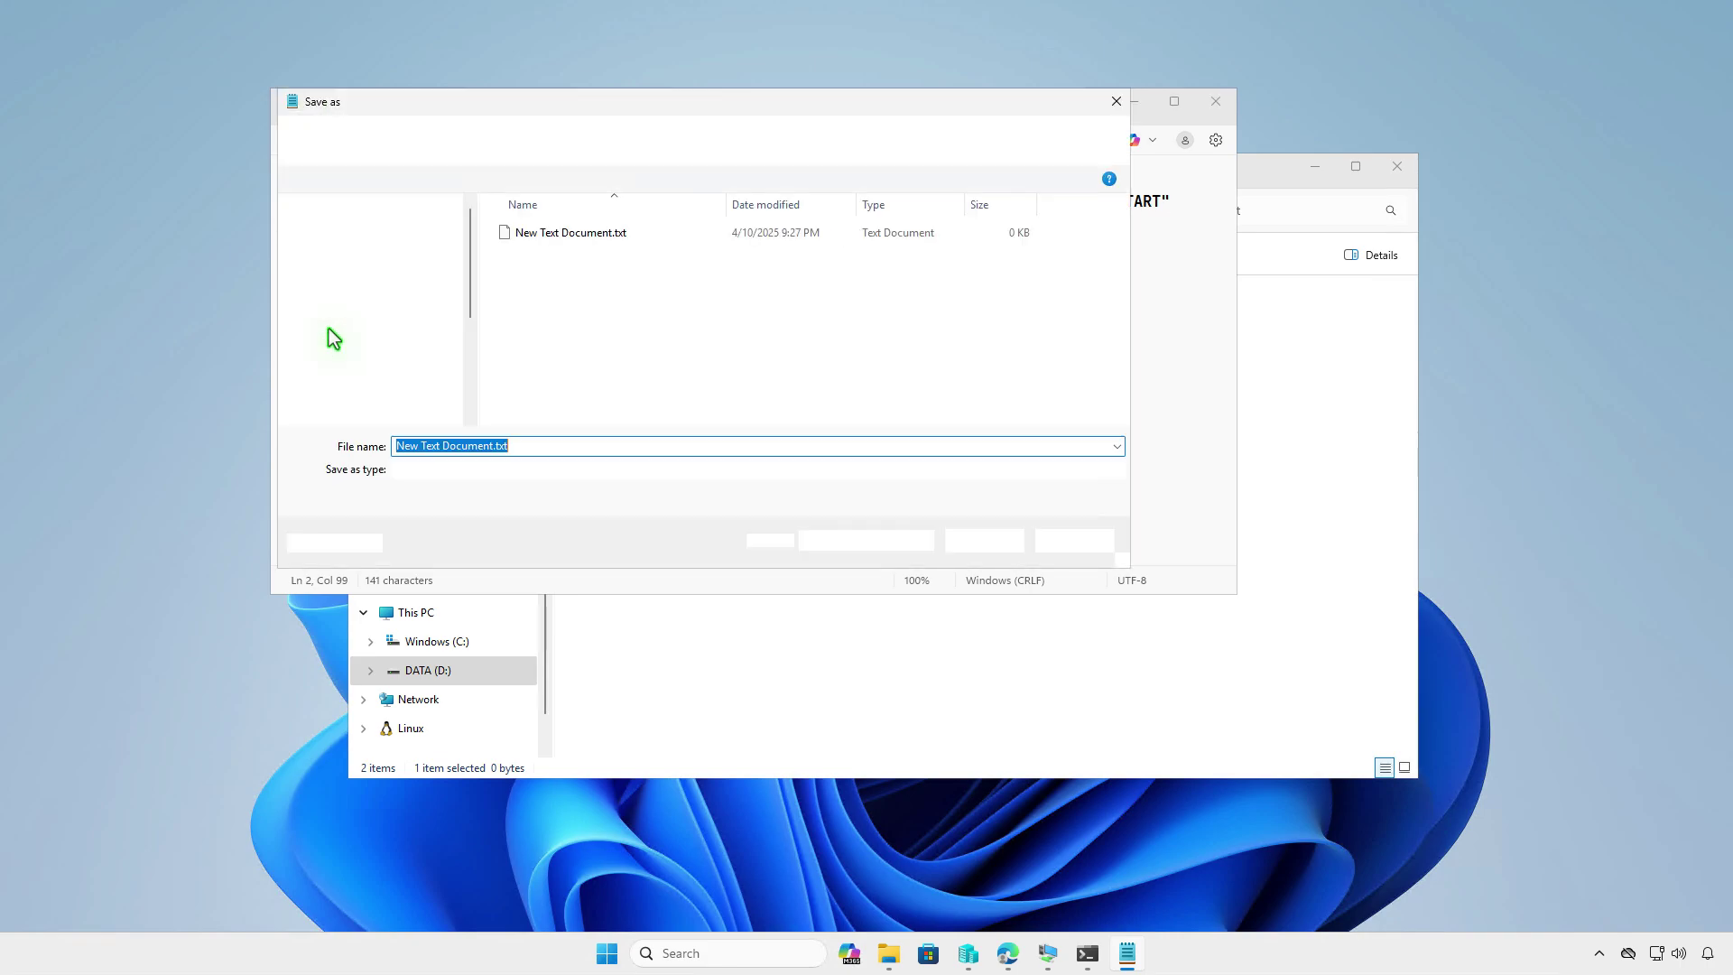
pyautogui.click(609, 471)
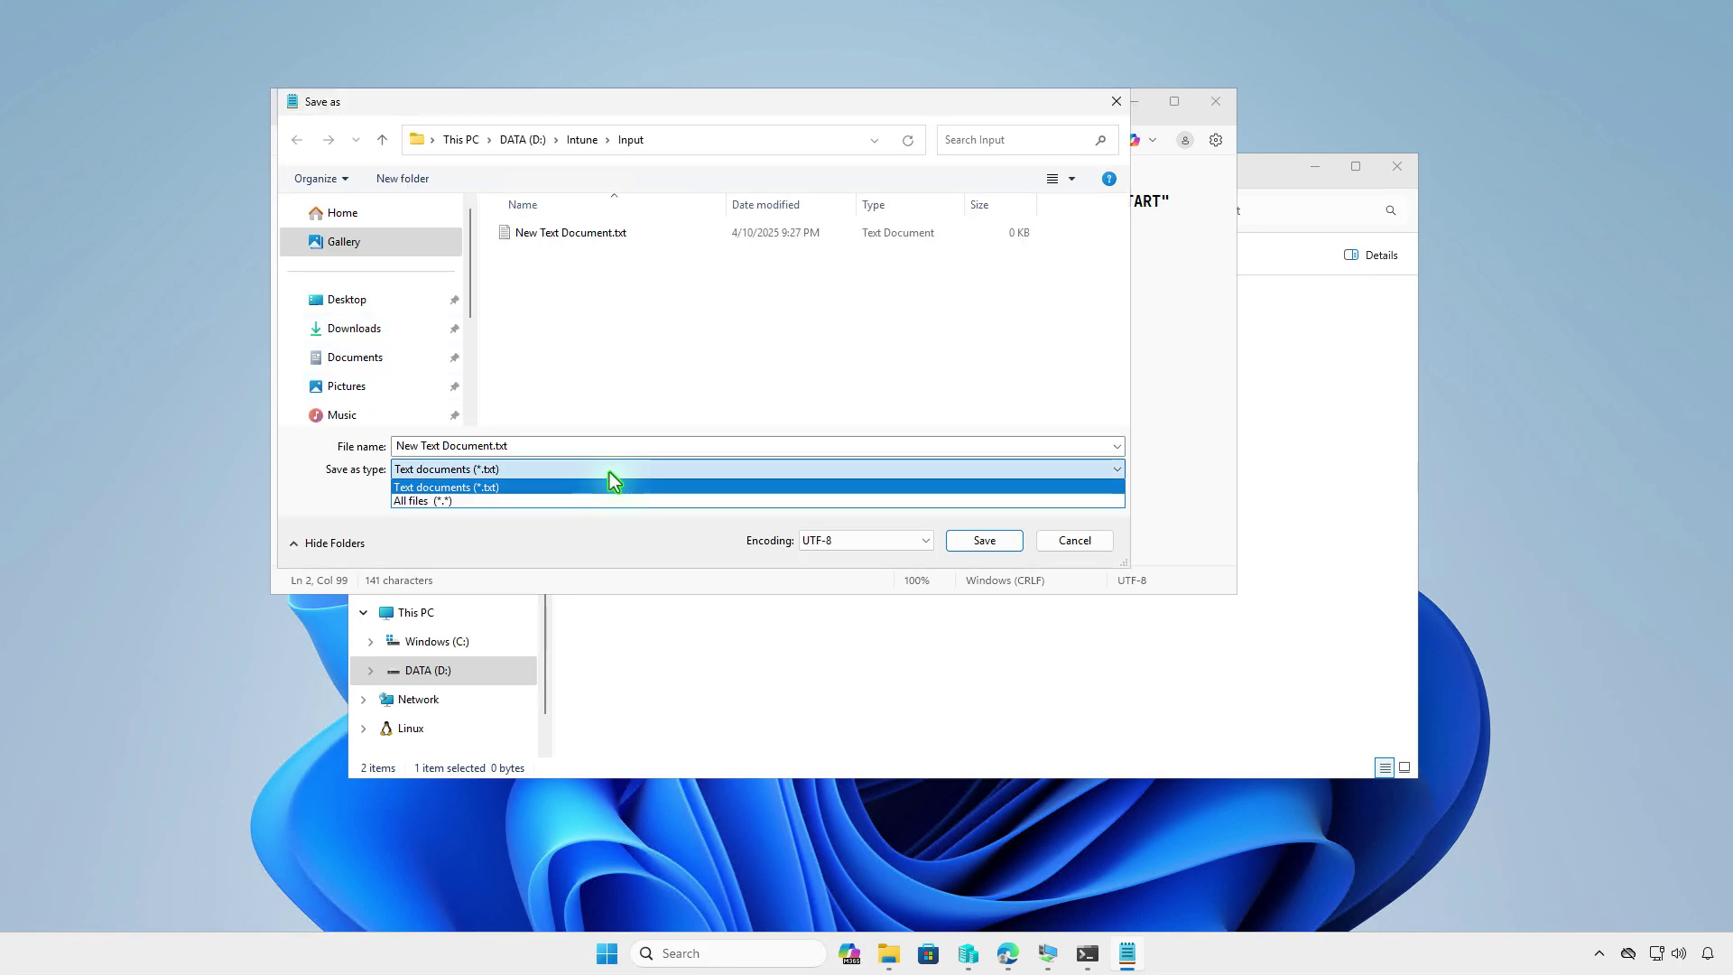
pyautogui.click(599, 502)
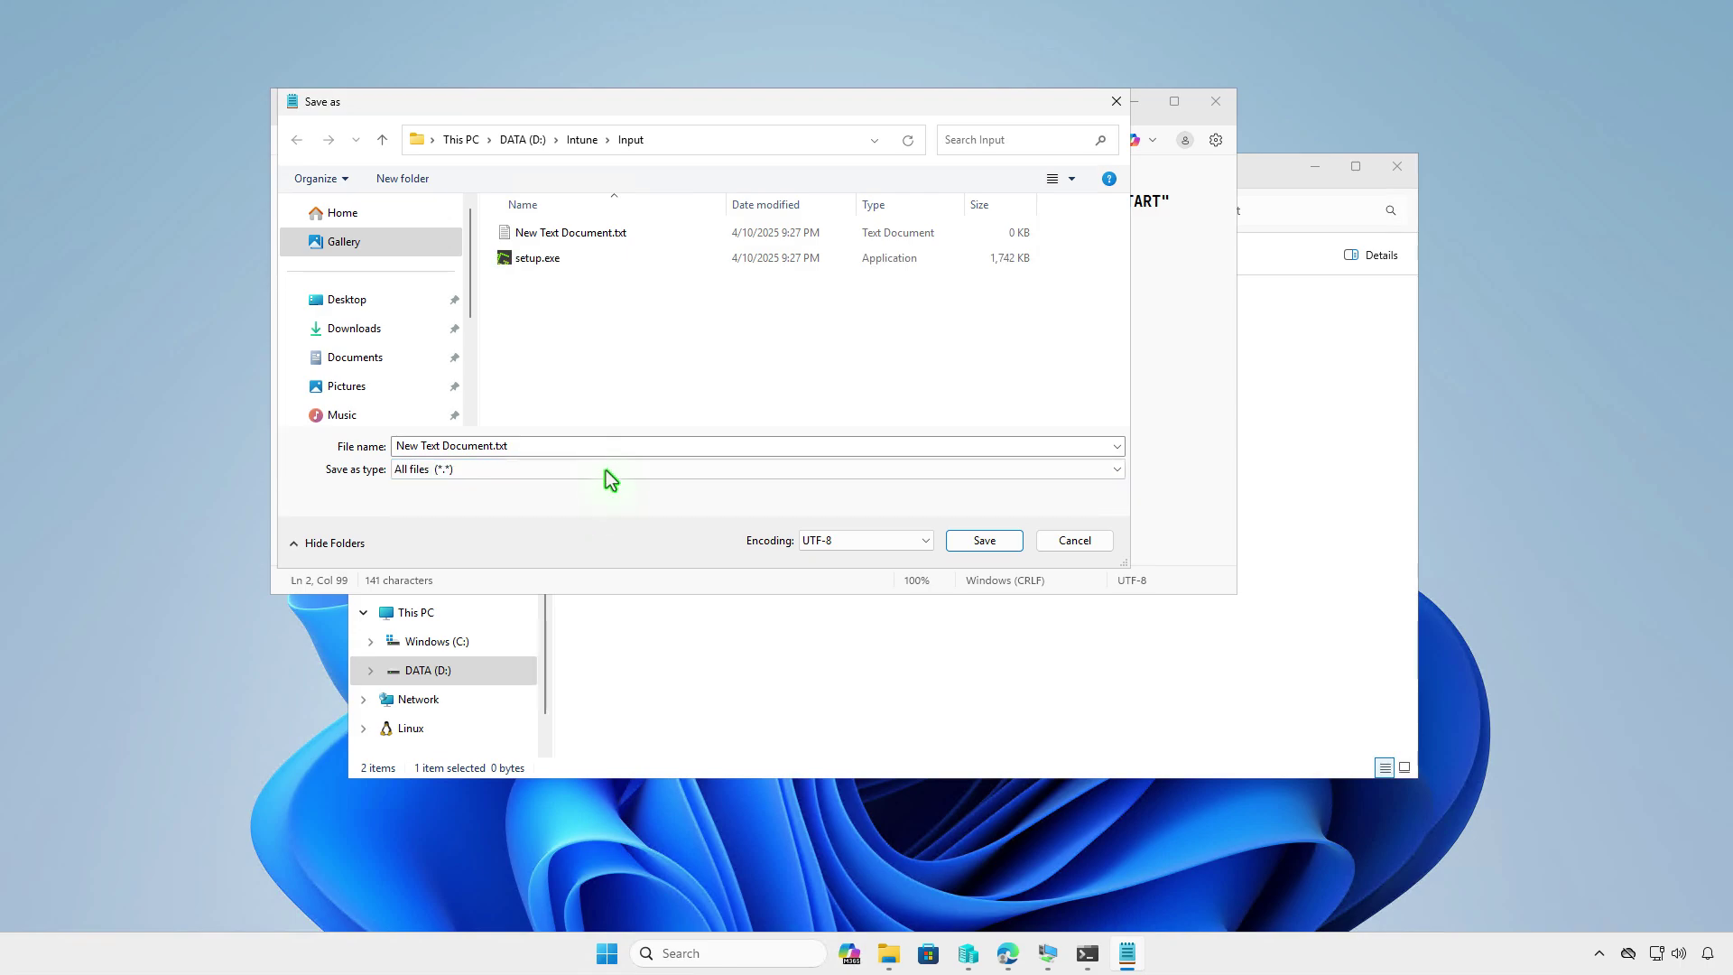
pyautogui.click(615, 446)
pyautogui.hotkey('ctrl', 'a')
pyautogui.write('unins')
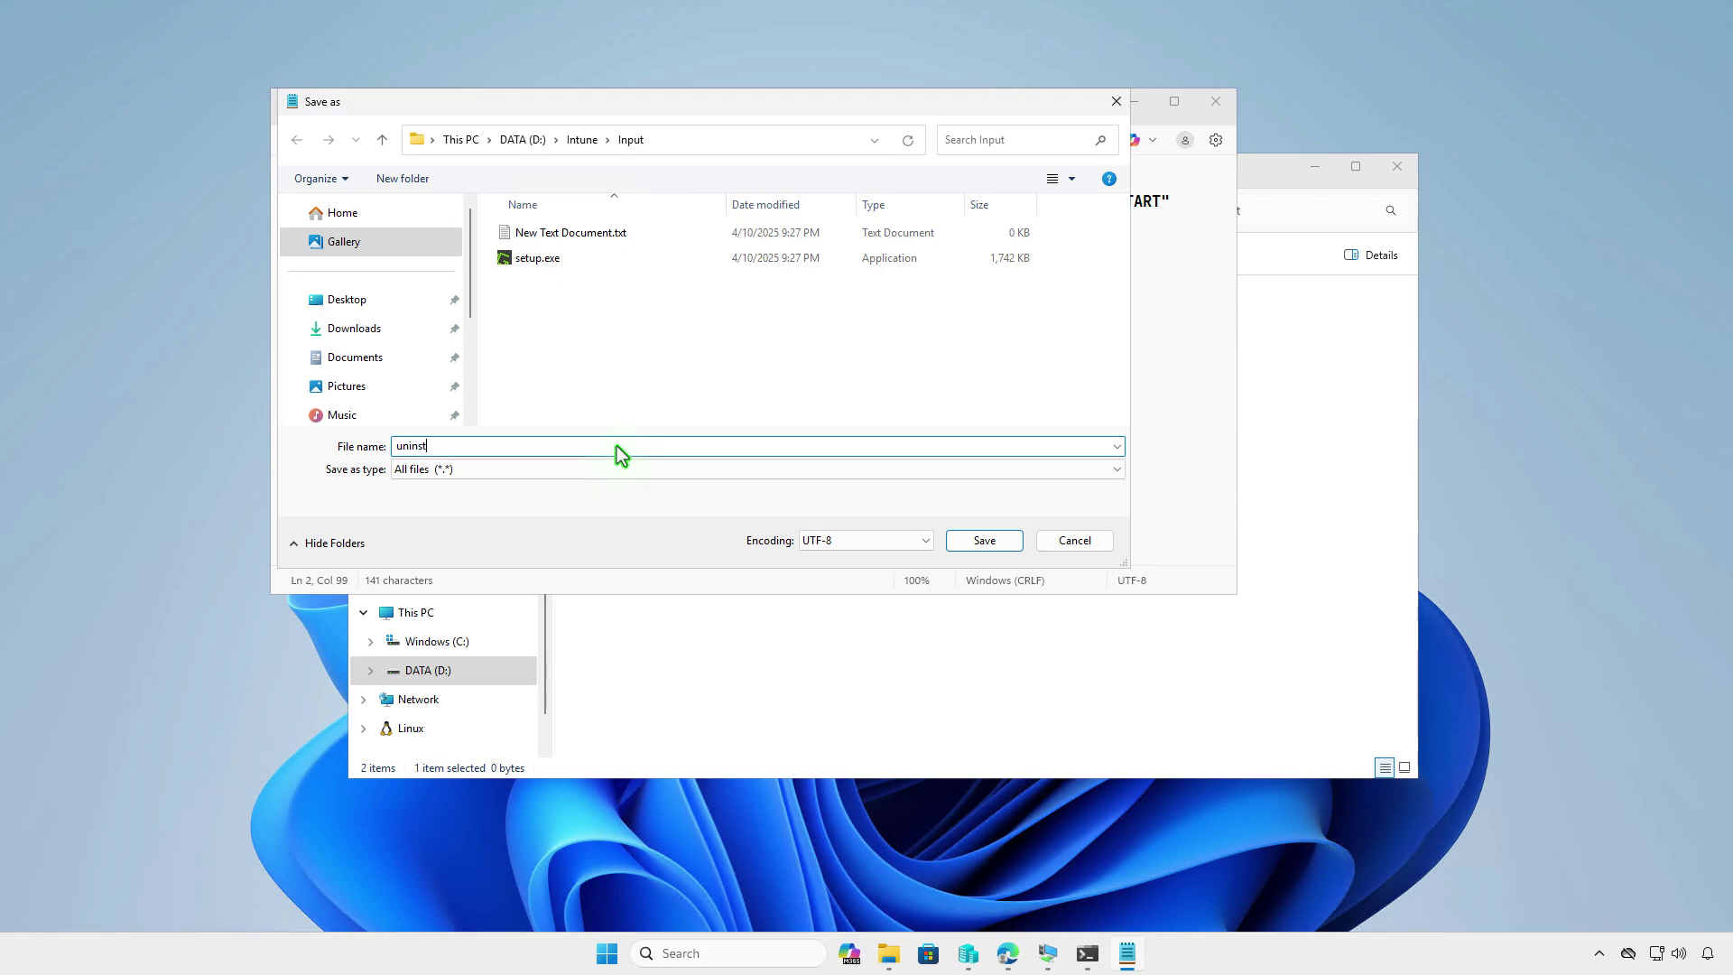
pyautogui.write('tall.cmd')
pyautogui.click(975, 547)
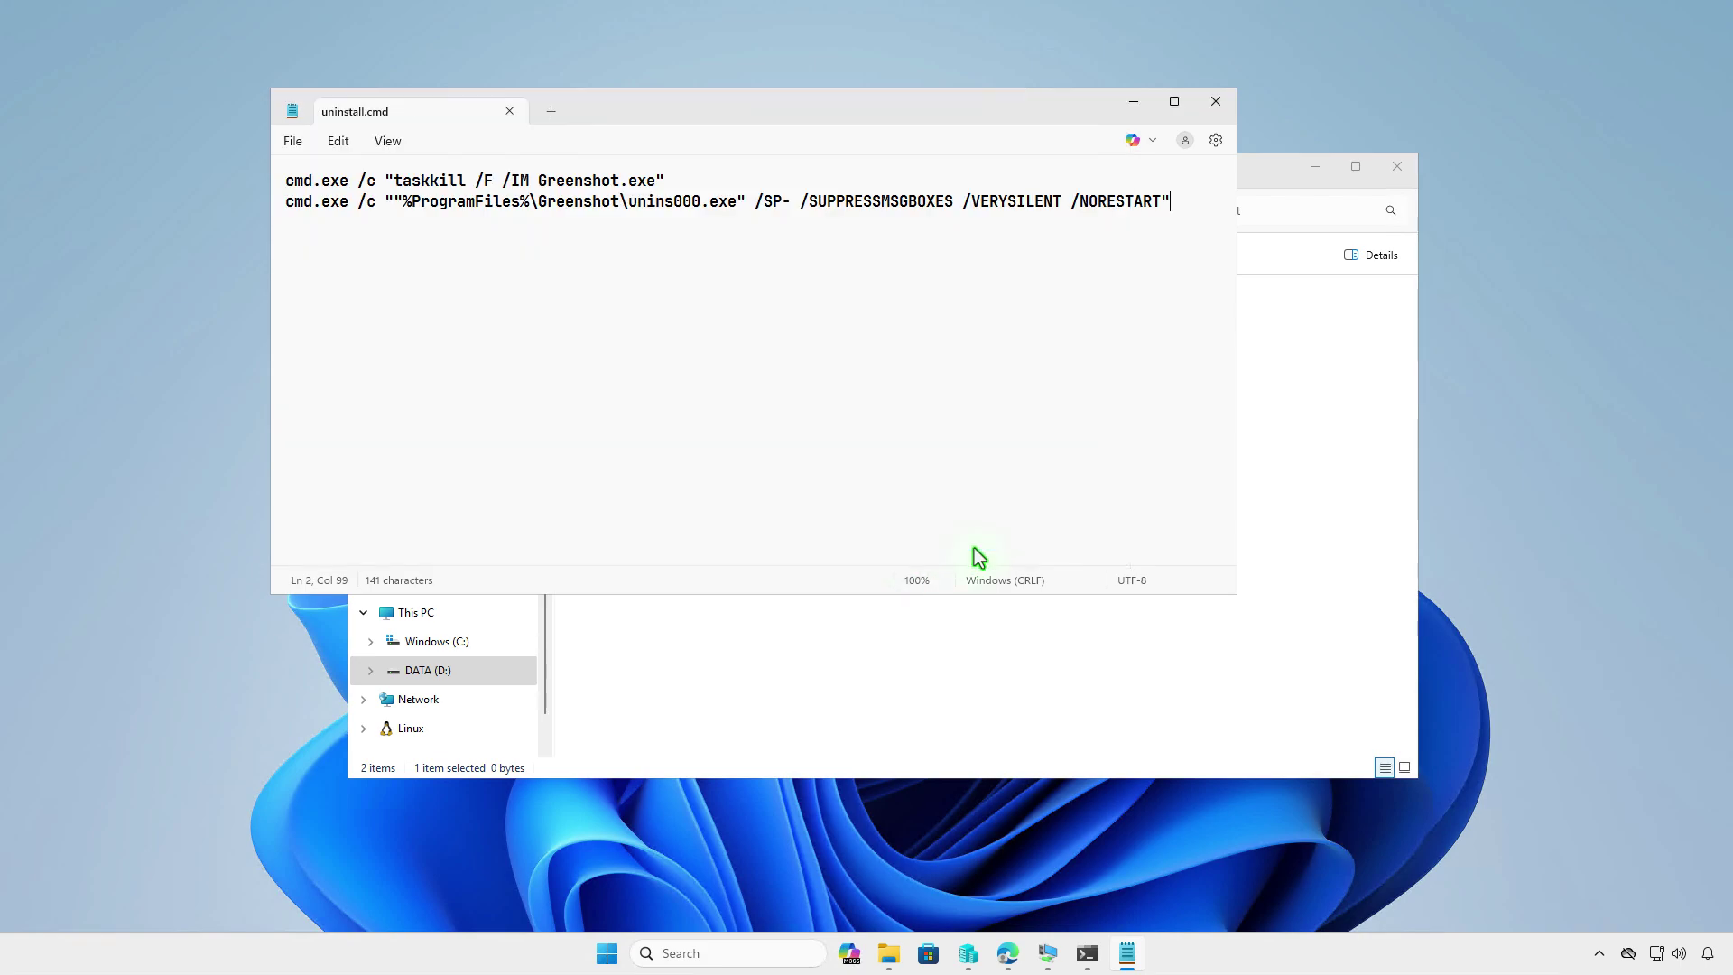
# Close Notepad, delete New Text Document.txt from Input, and minimise Explorer from D:\Intune.
pyautogui.click(511, 113)
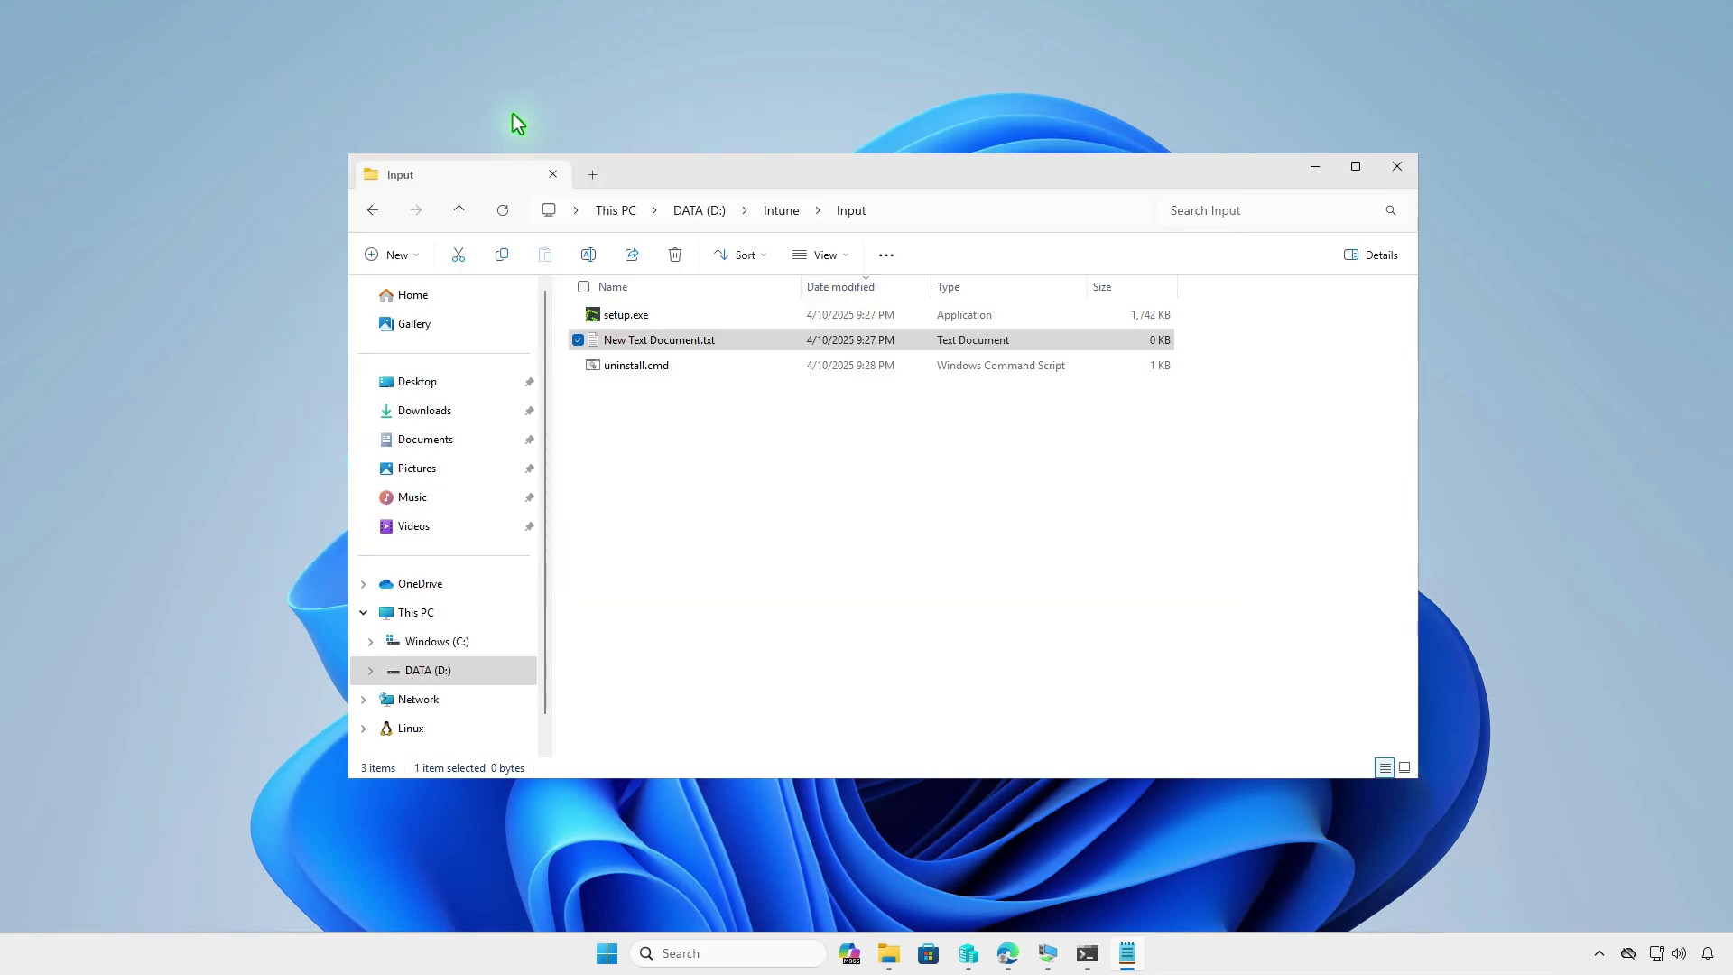
pyautogui.click(677, 262)
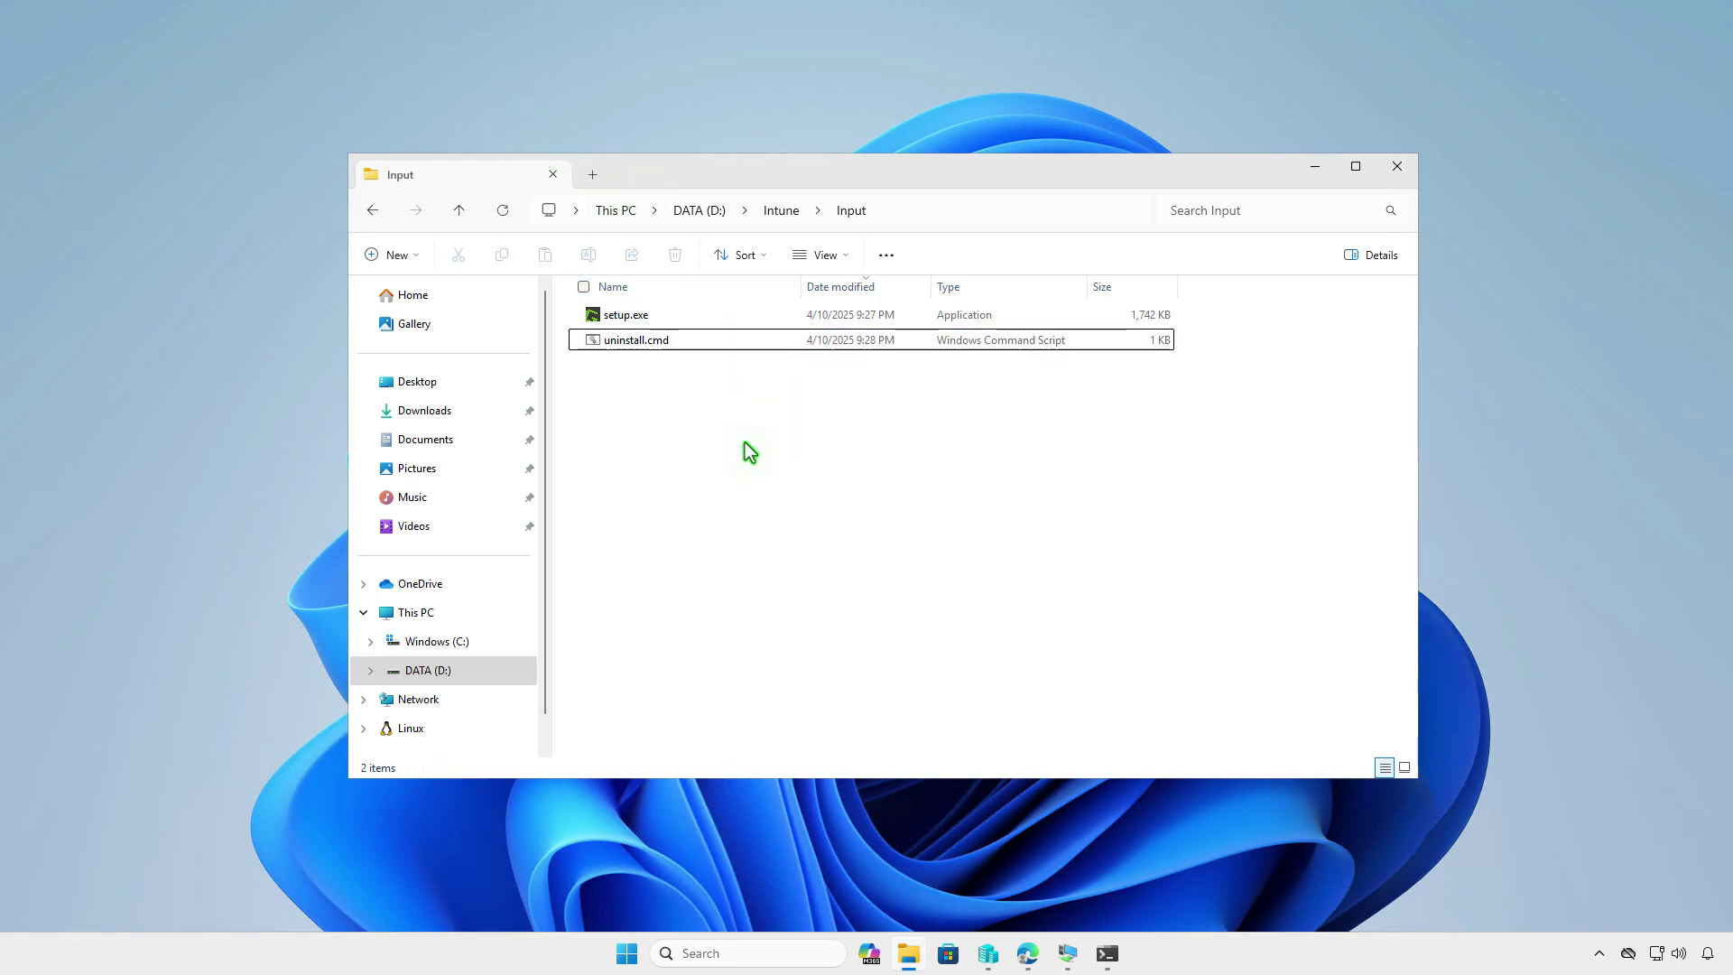
pyautogui.click(782, 213)
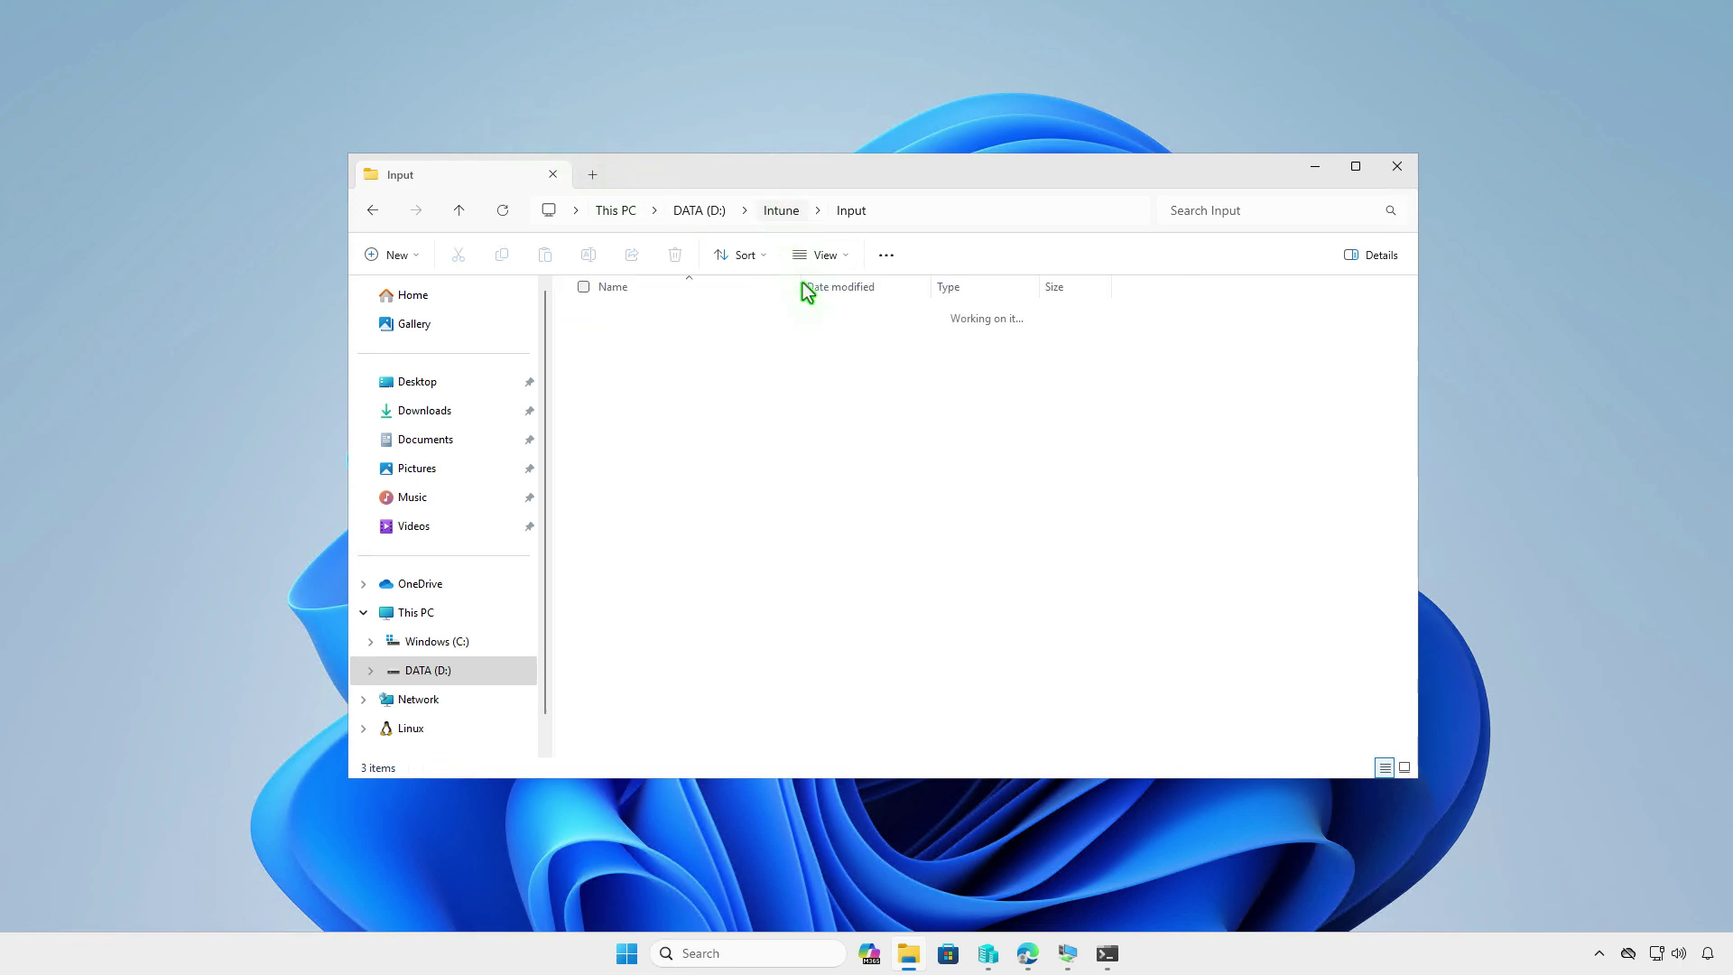
pyautogui.click(872, 531)
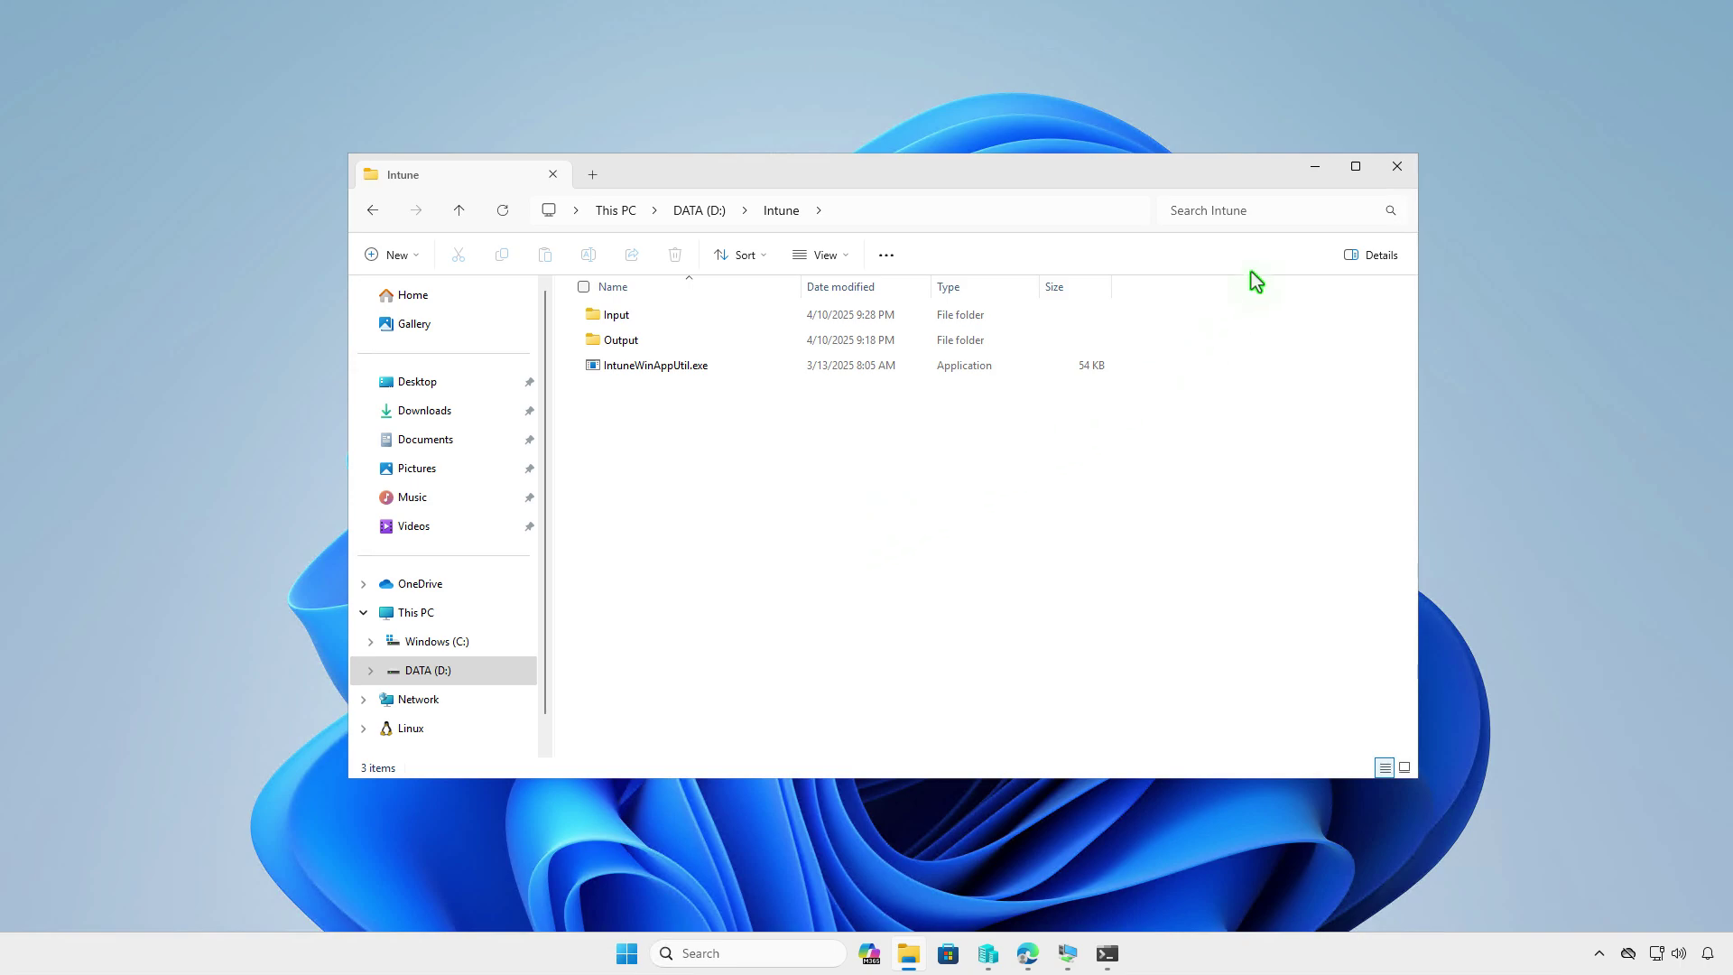
pyautogui.click(1315, 168)
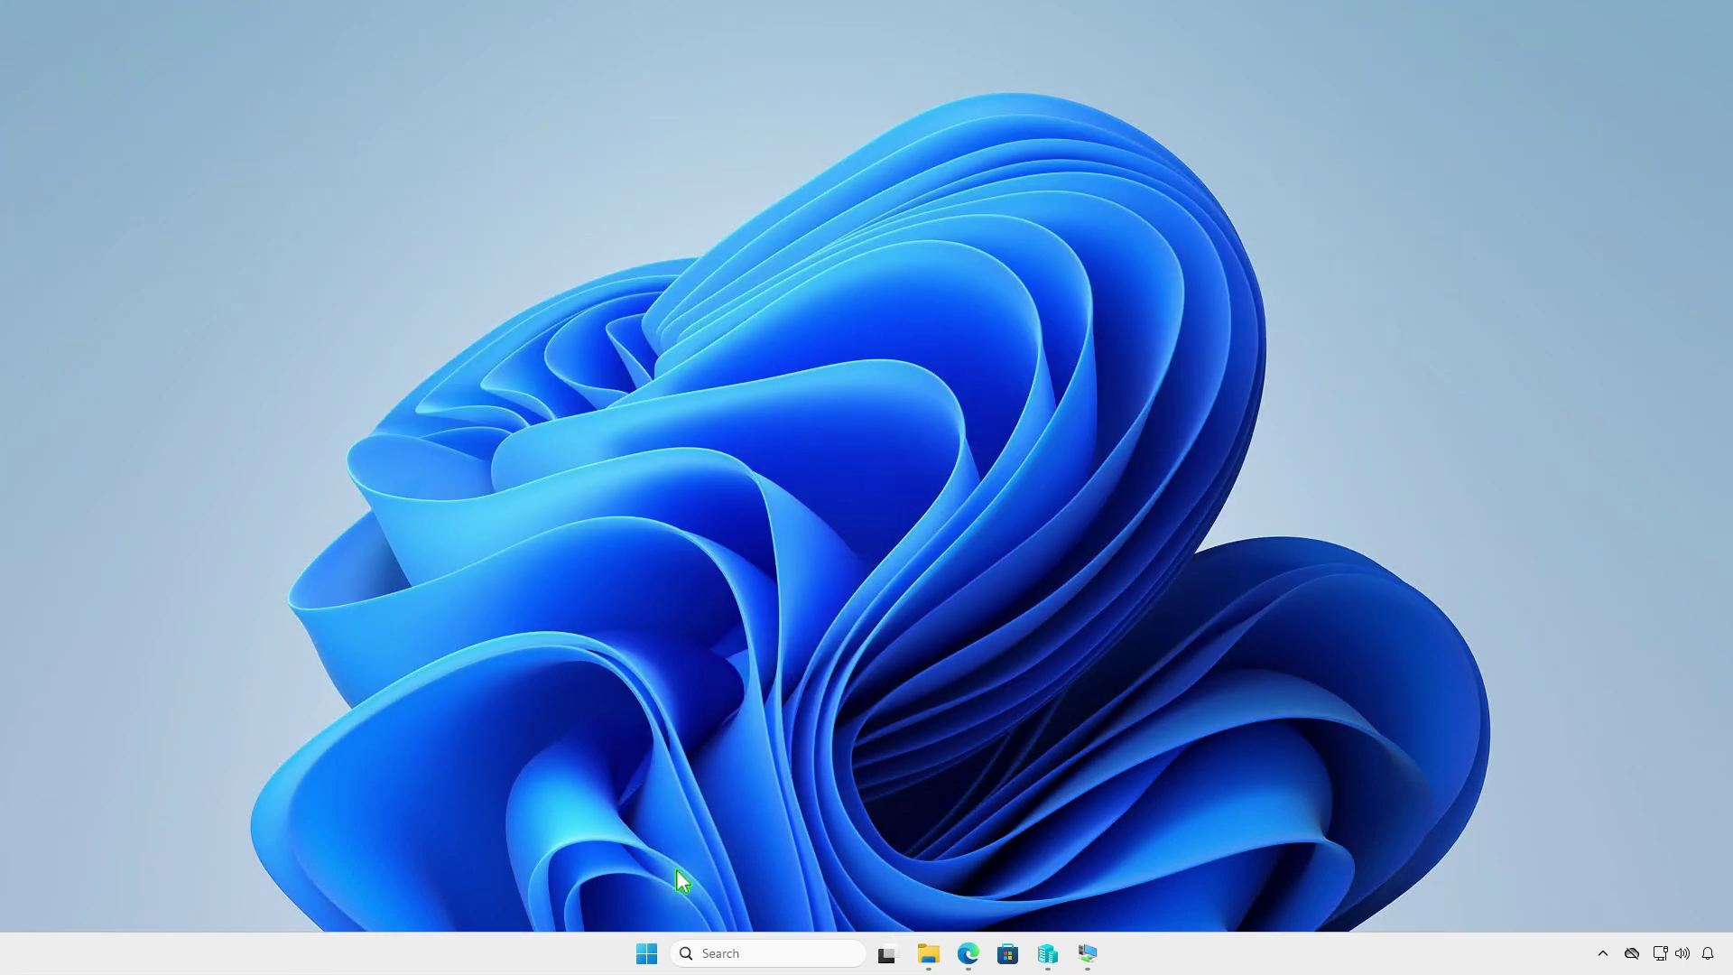
# Open an admin PowerShell terminal and change into D:\Intune.
pyautogui.rightClick(646, 953)
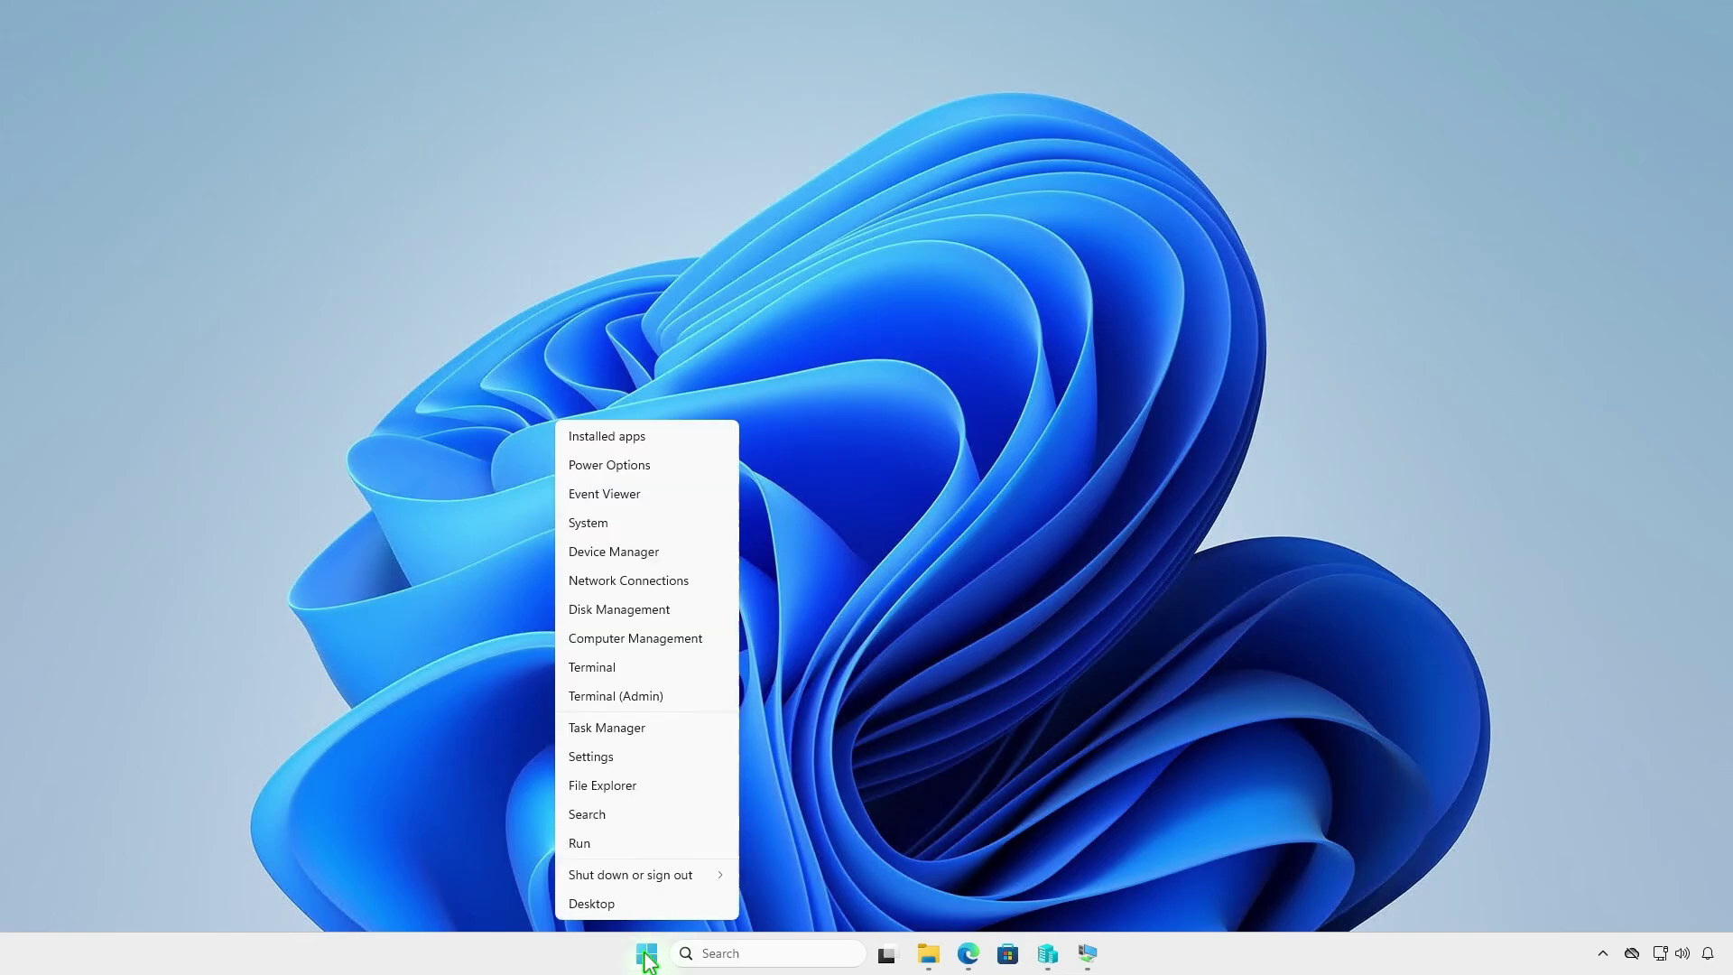
pyautogui.click(695, 697)
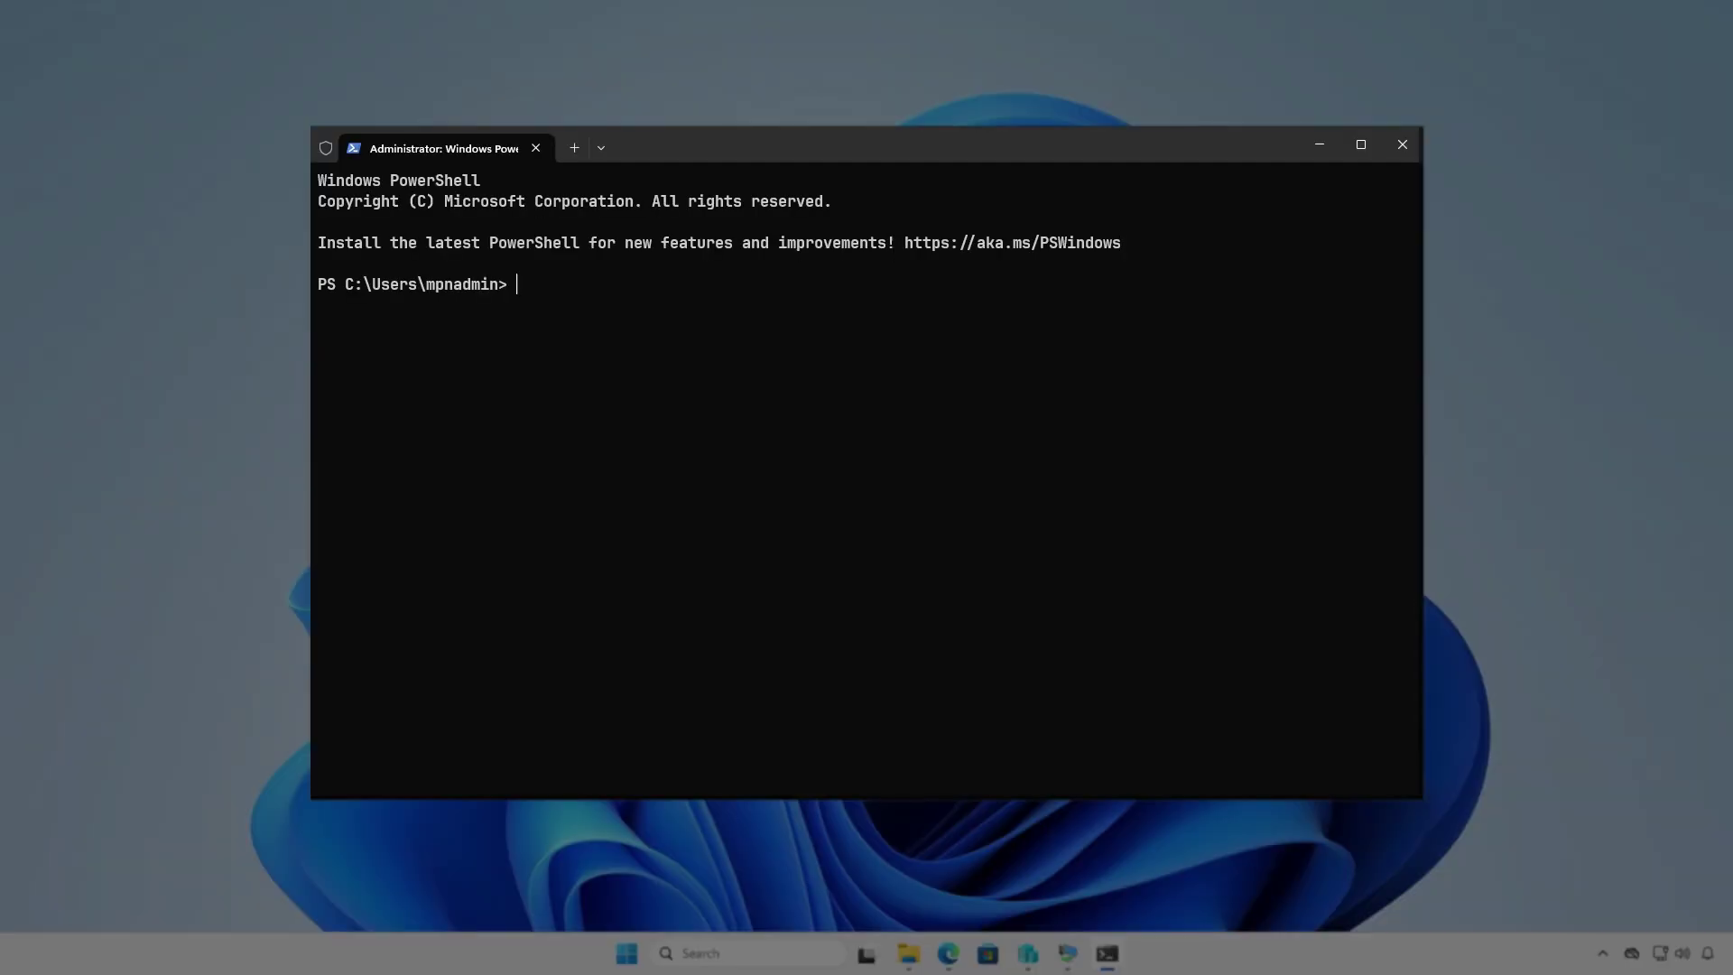
pyautogui.write('cd d:')
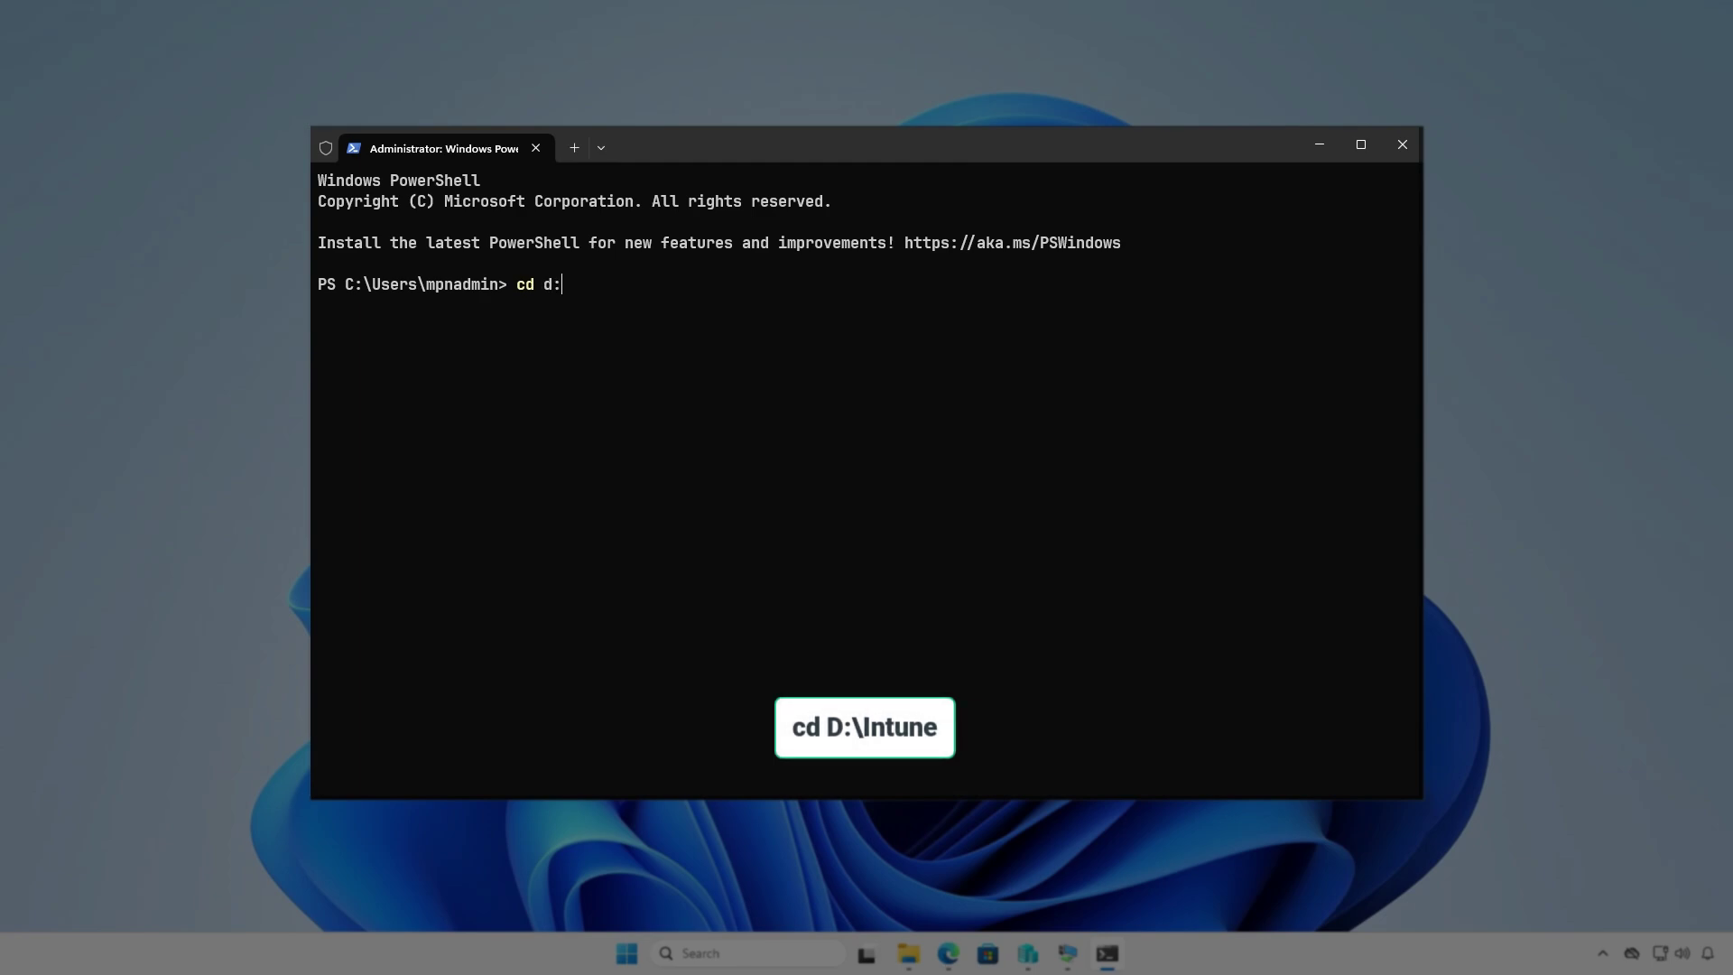
pyautogui.write('\\')
pyautogui.write('i')
pyautogui.press('Tab')
pyautogui.press('Return')
pyautogui.press('Return')
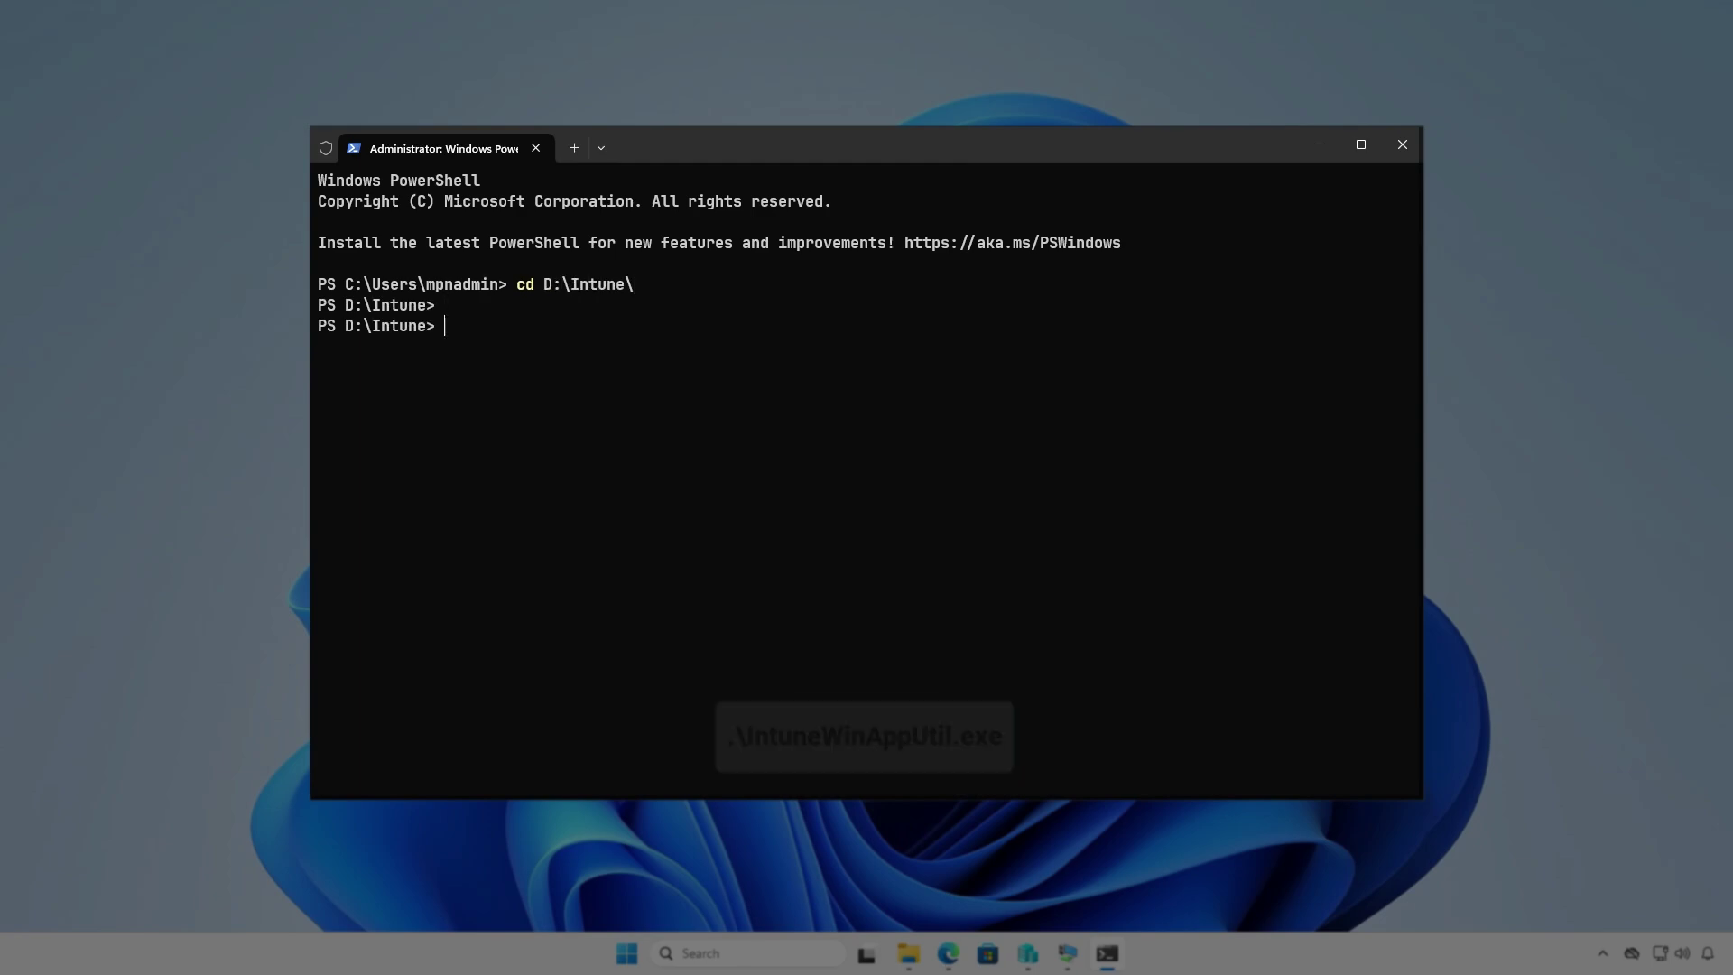
# Run IntuneWinAppUtil.exe with source D:\Intune\Input, setup.exe, output D:\Intune\Output, no catalog.
pyautogui.write('intu')
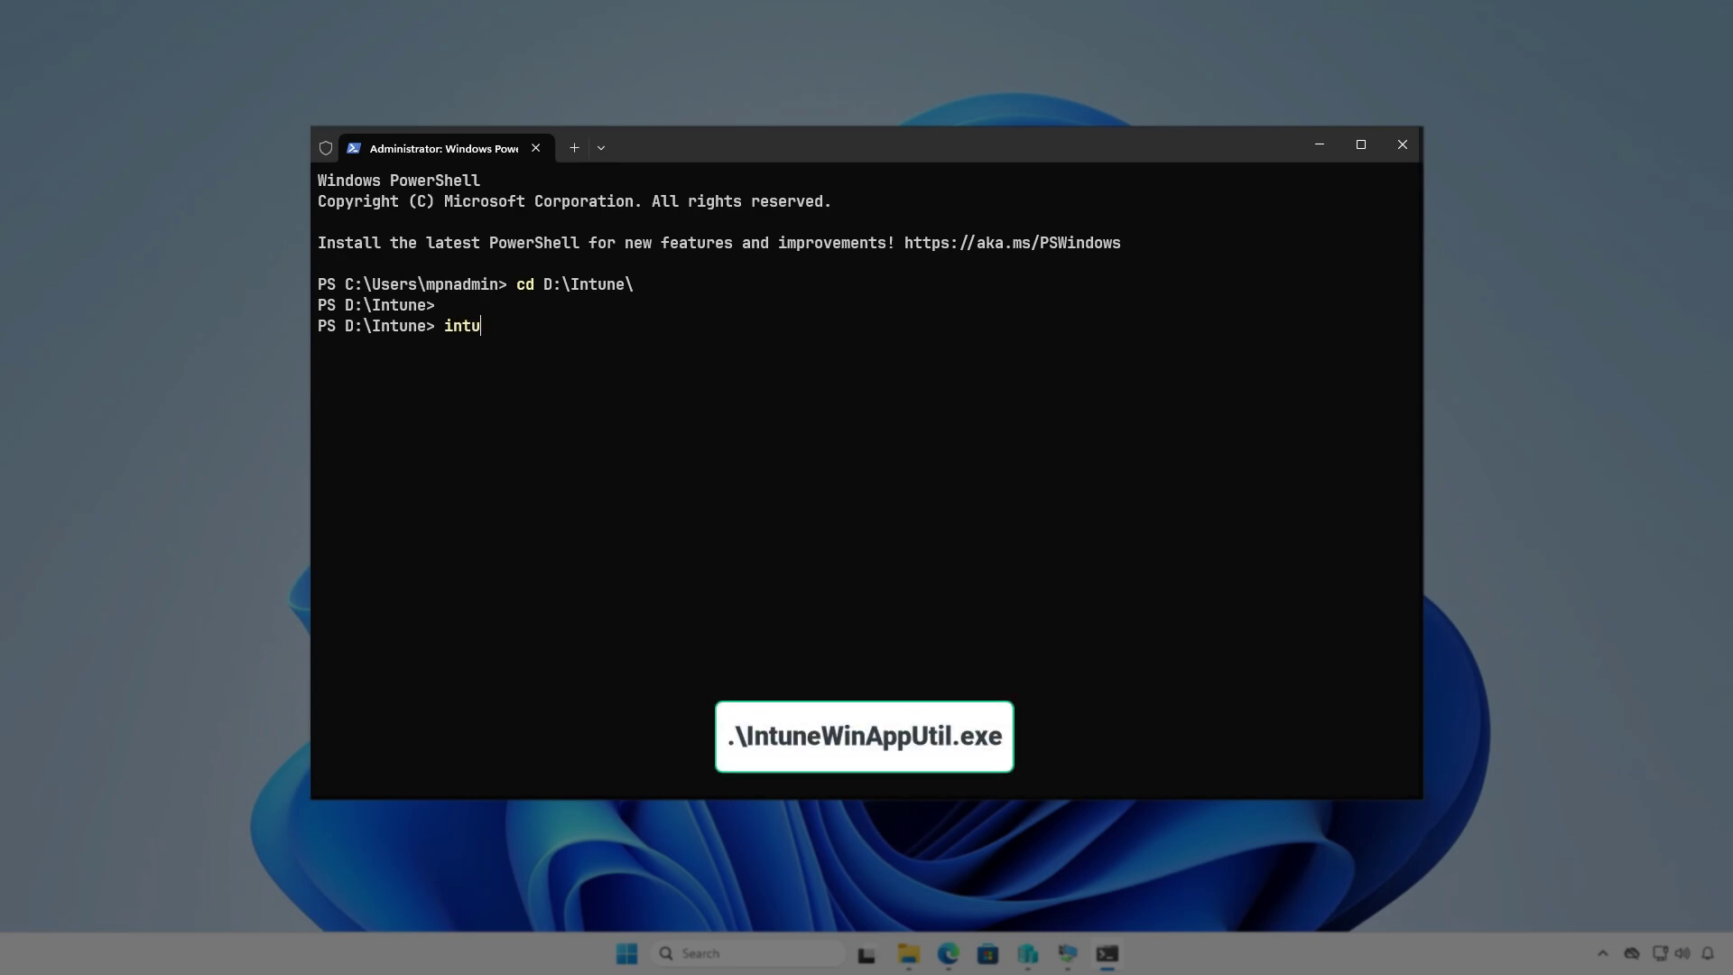
pyautogui.press('Tab')
pyautogui.press('Return')
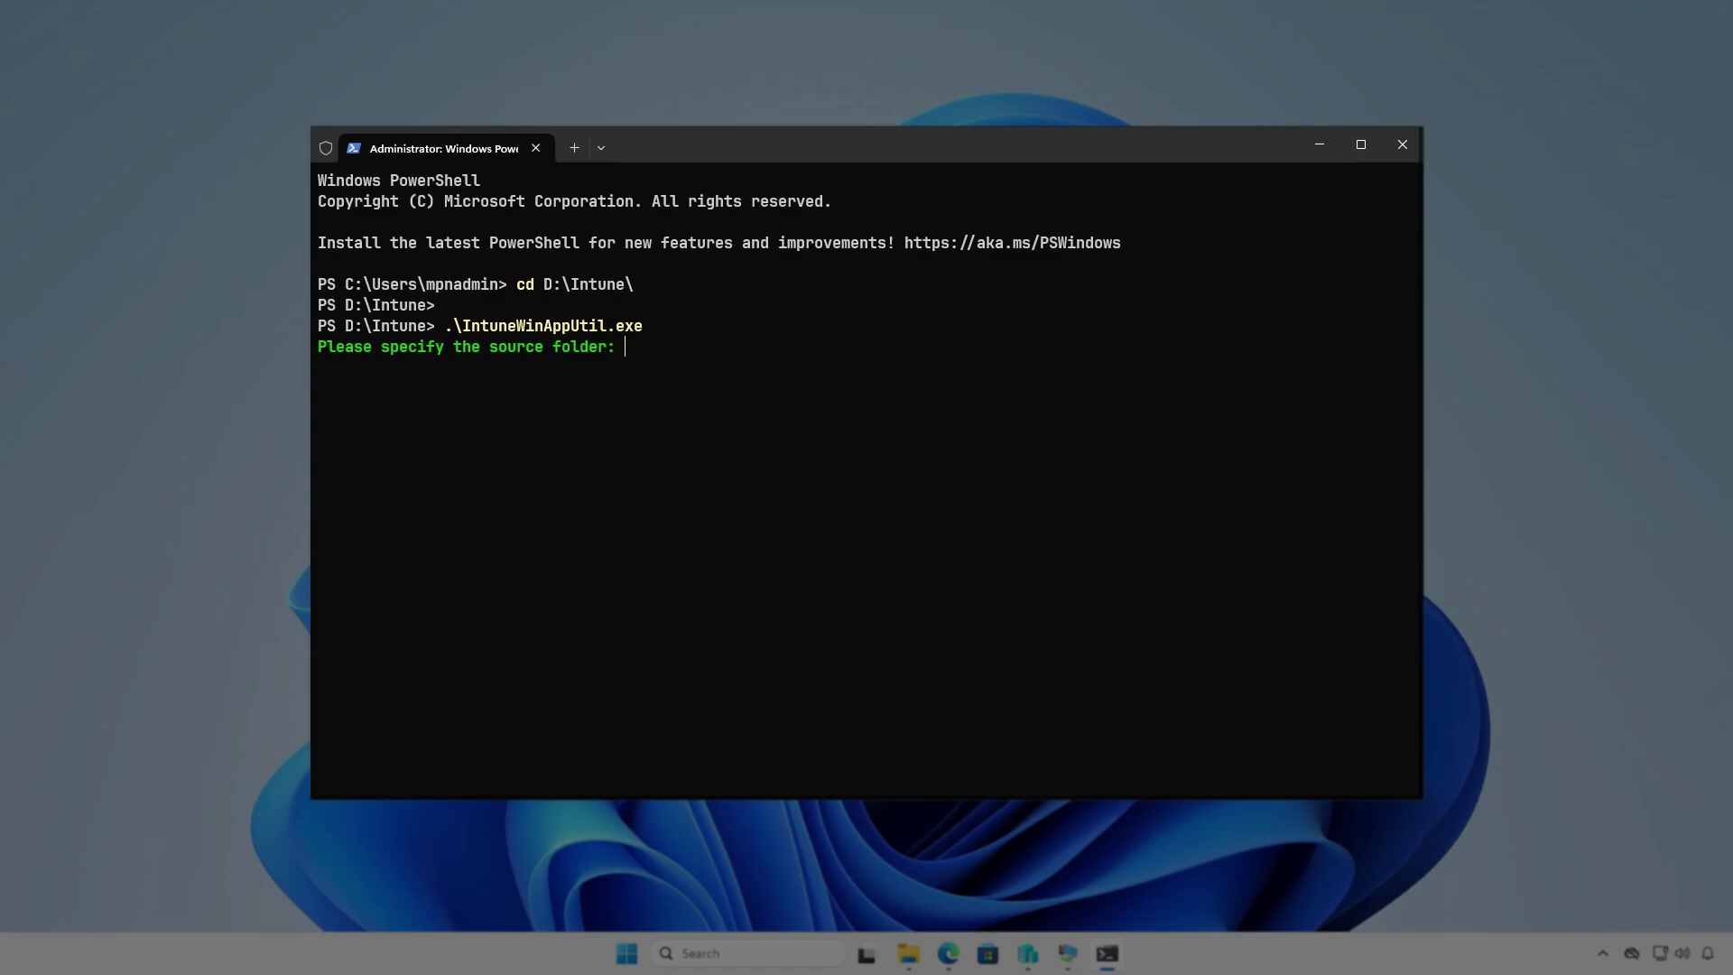
pyautogui.write('D:\\Intune\\Input')
pyautogui.press('Return')
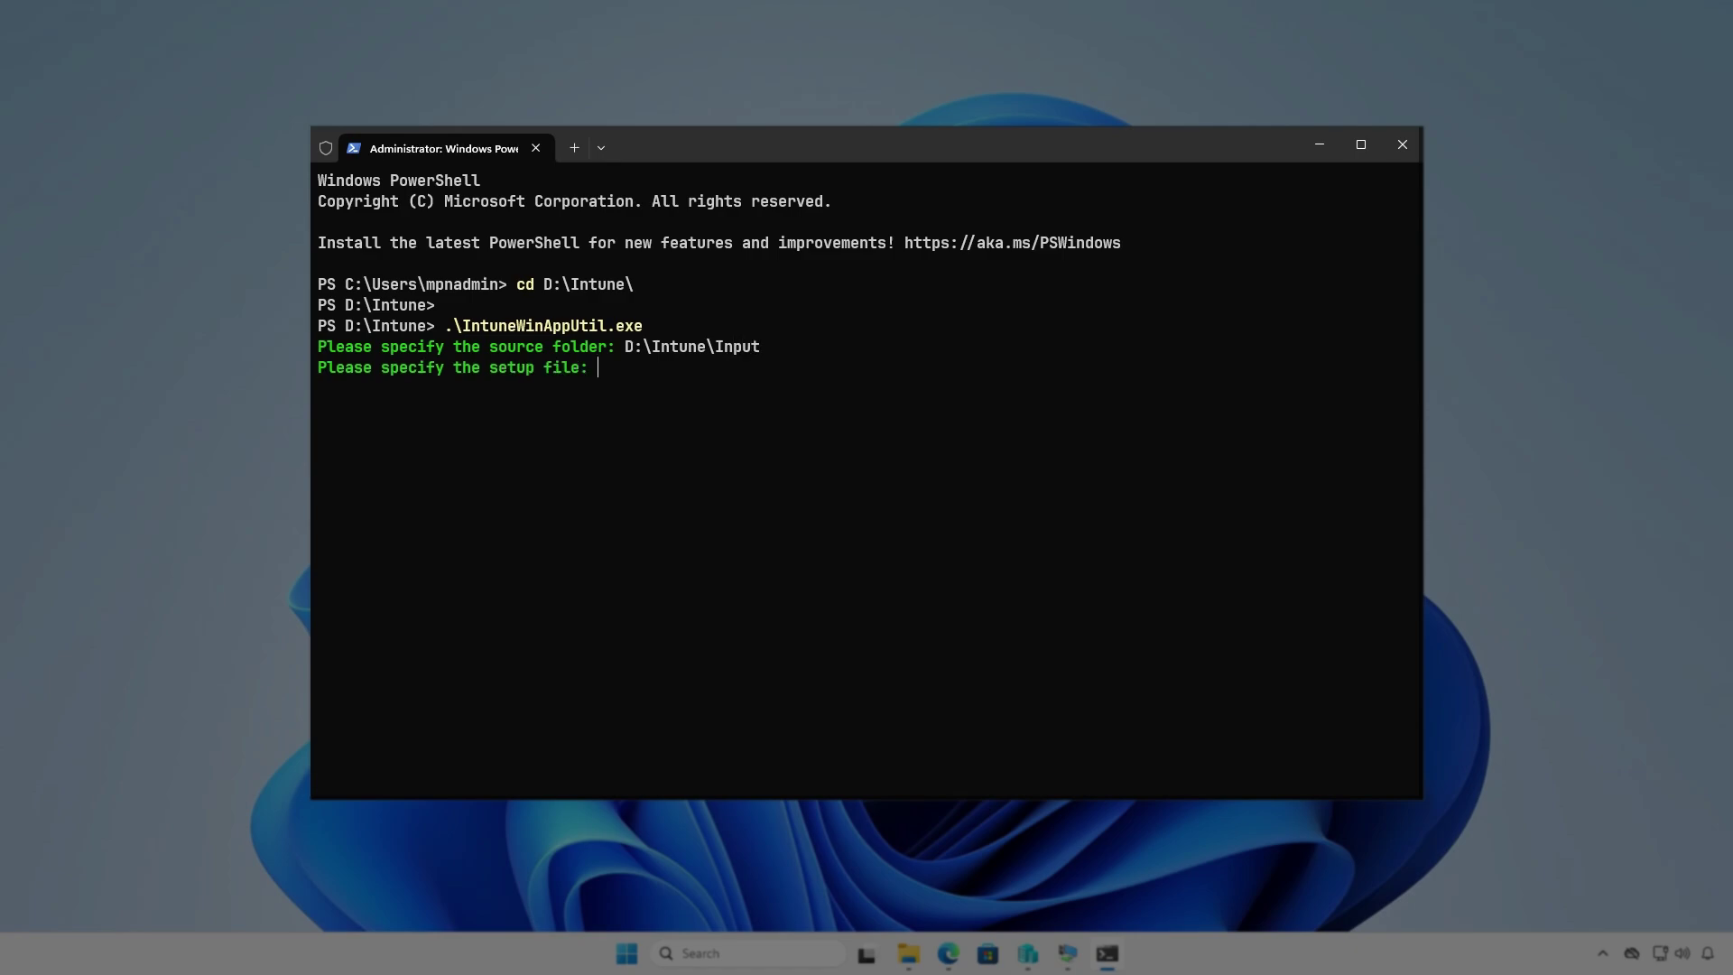
pyautogui.write('D:\\In')
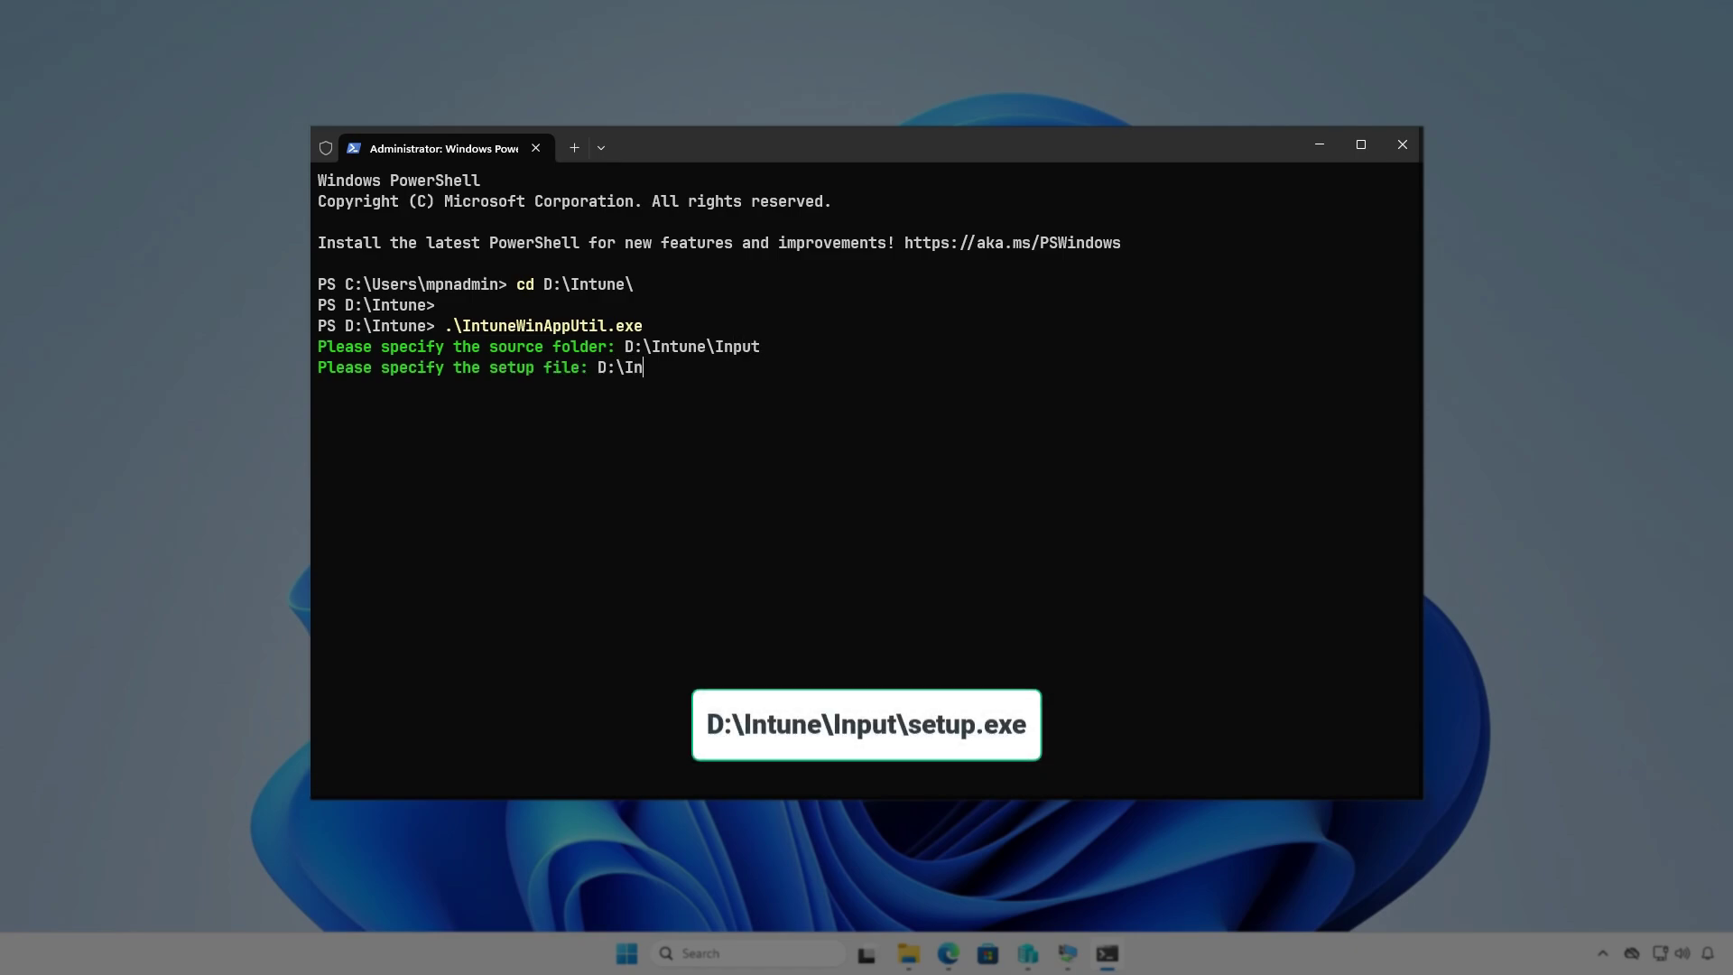
pyautogui.write('tune\\Input\\setup.exe')
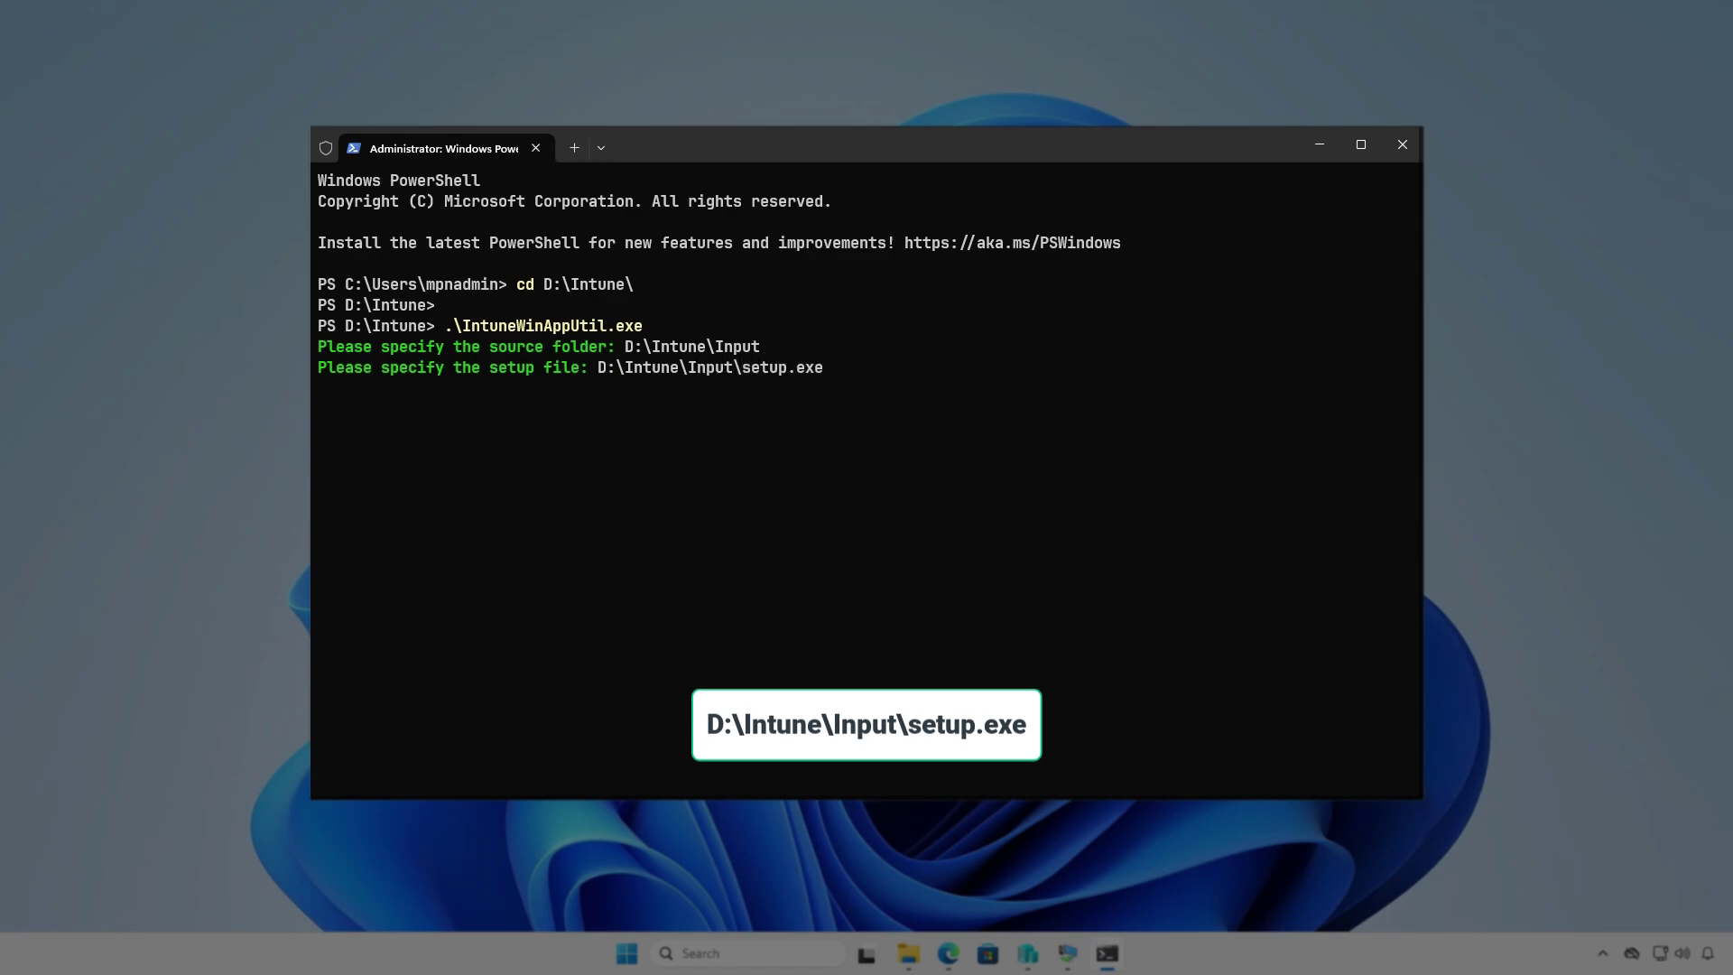
pyautogui.press('Return')
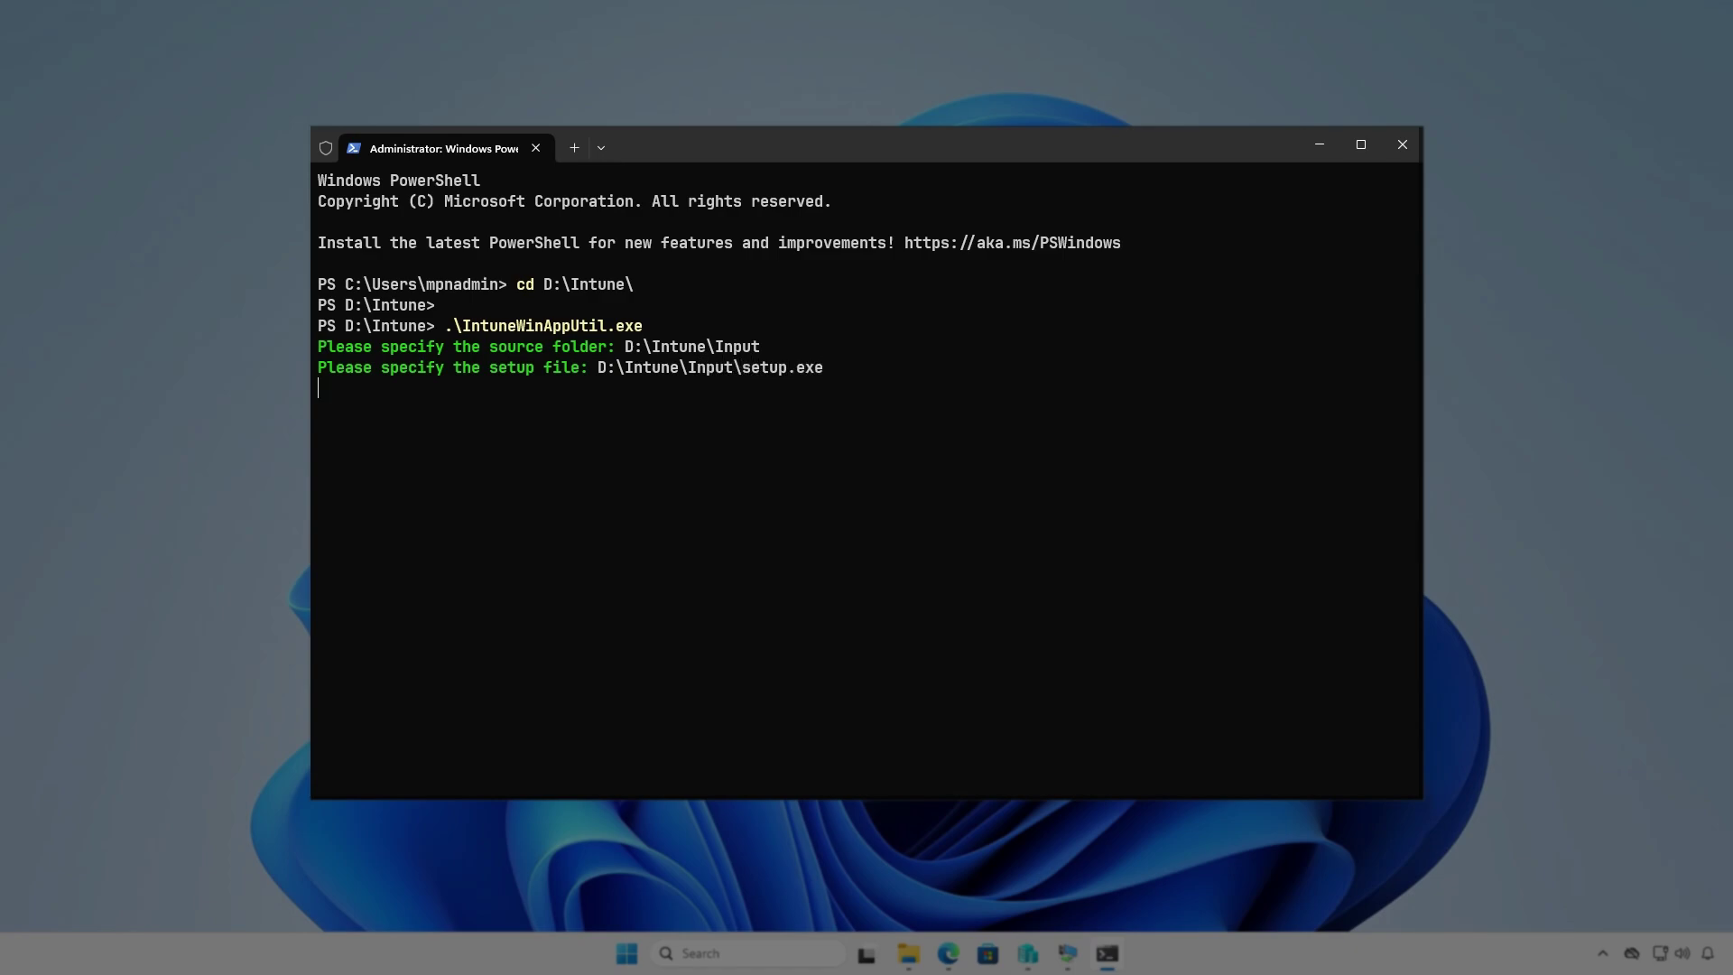
pyautogui.write('D:\\')
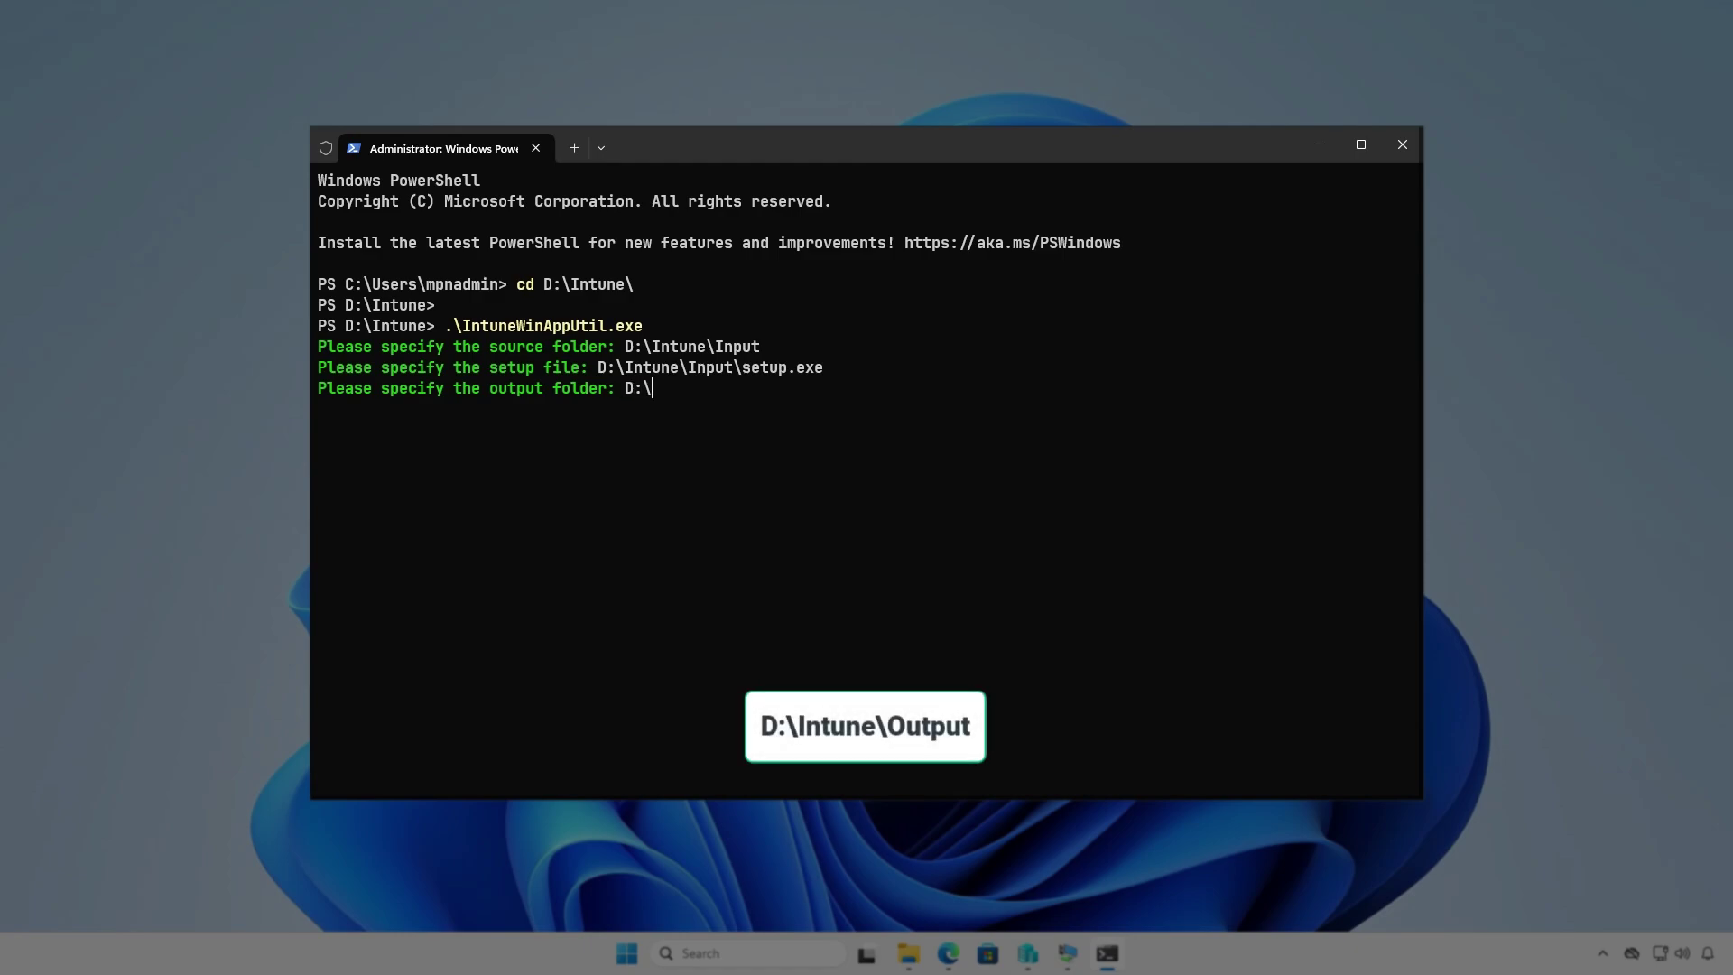
pyautogui.write('Intune\\Output')
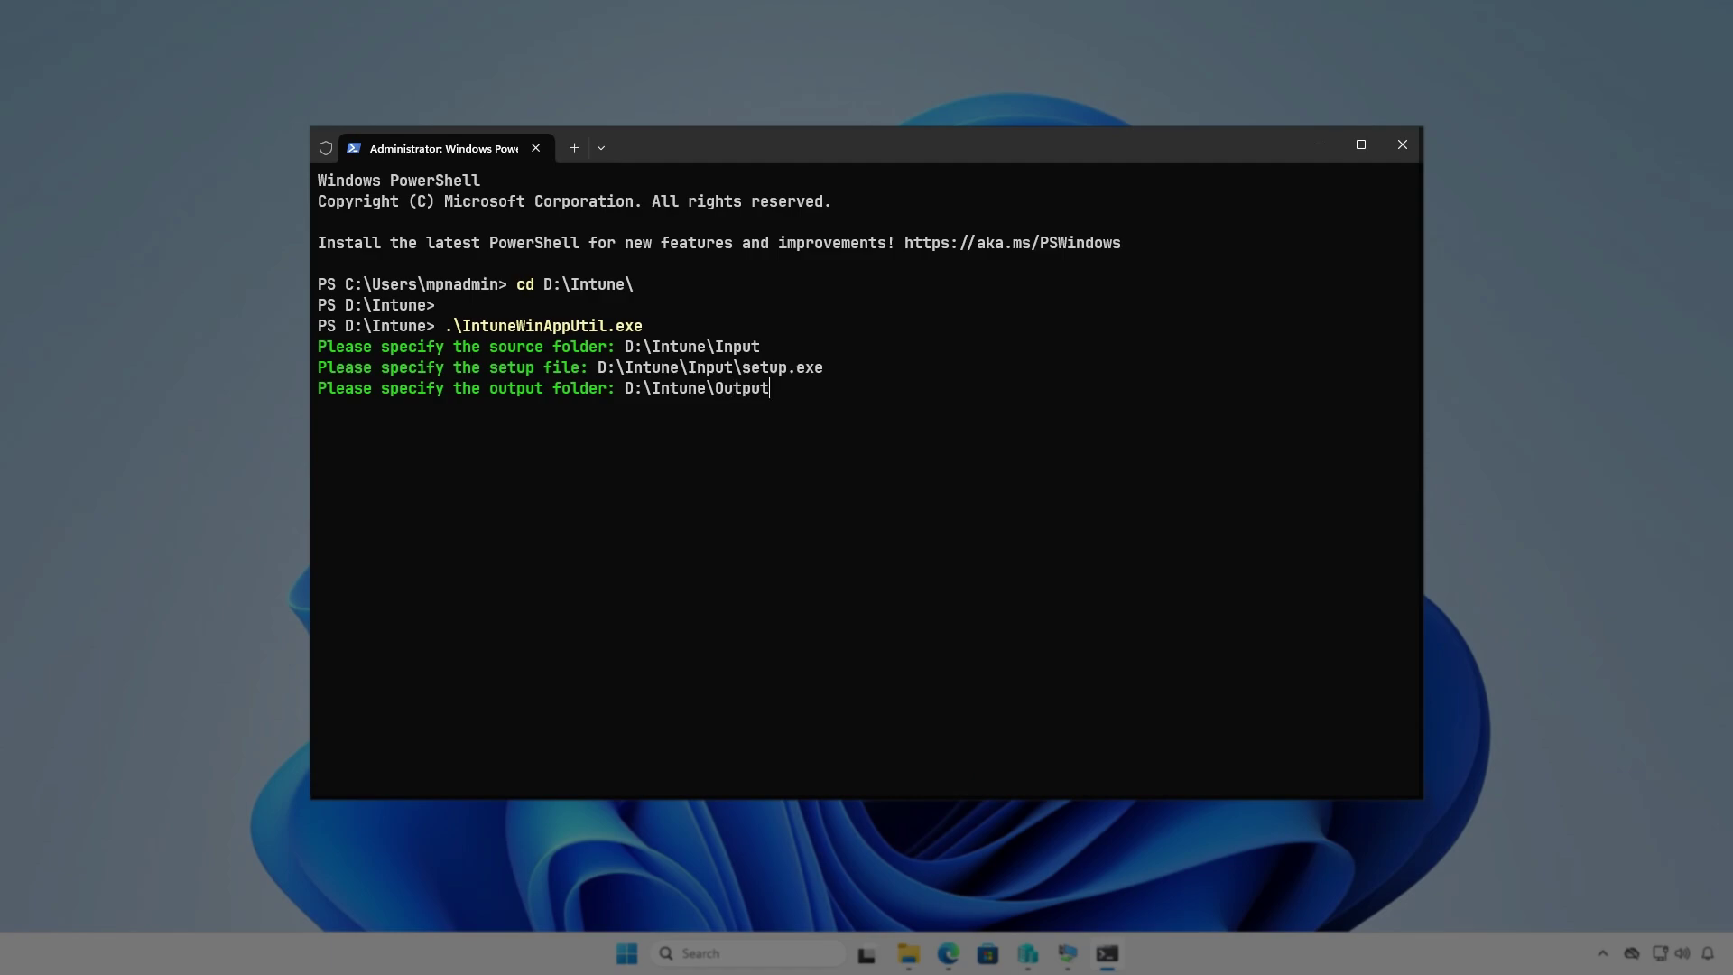
pyautogui.press('Return')
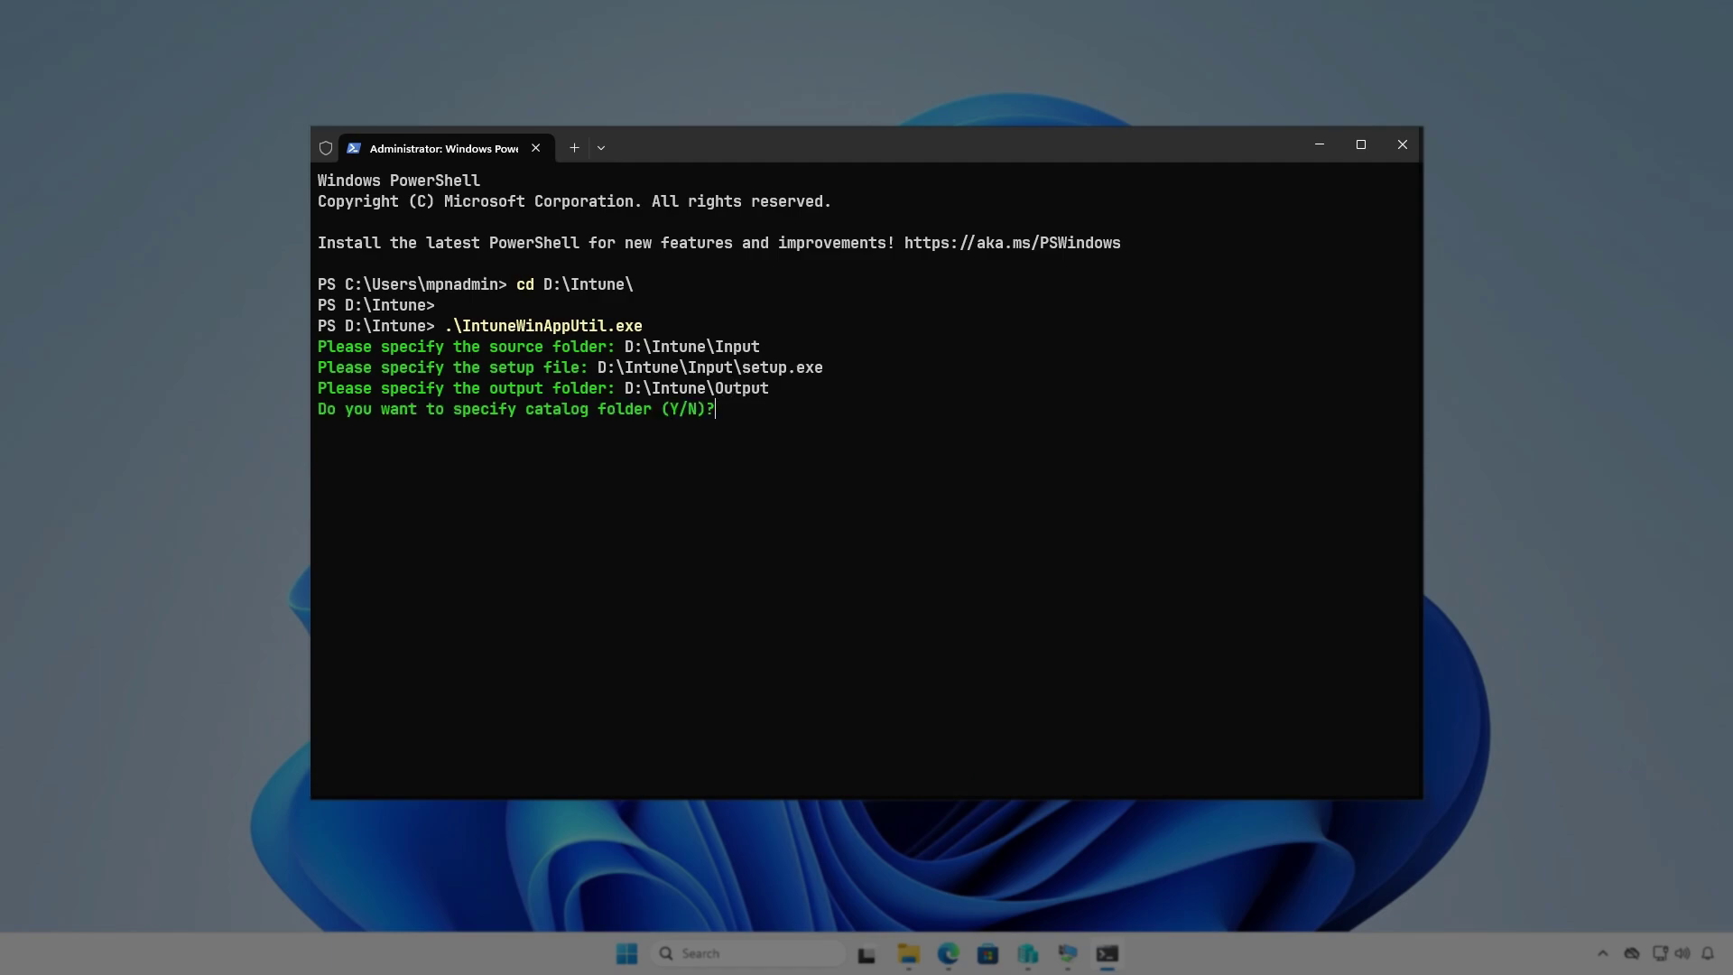
pyautogui.press('n')
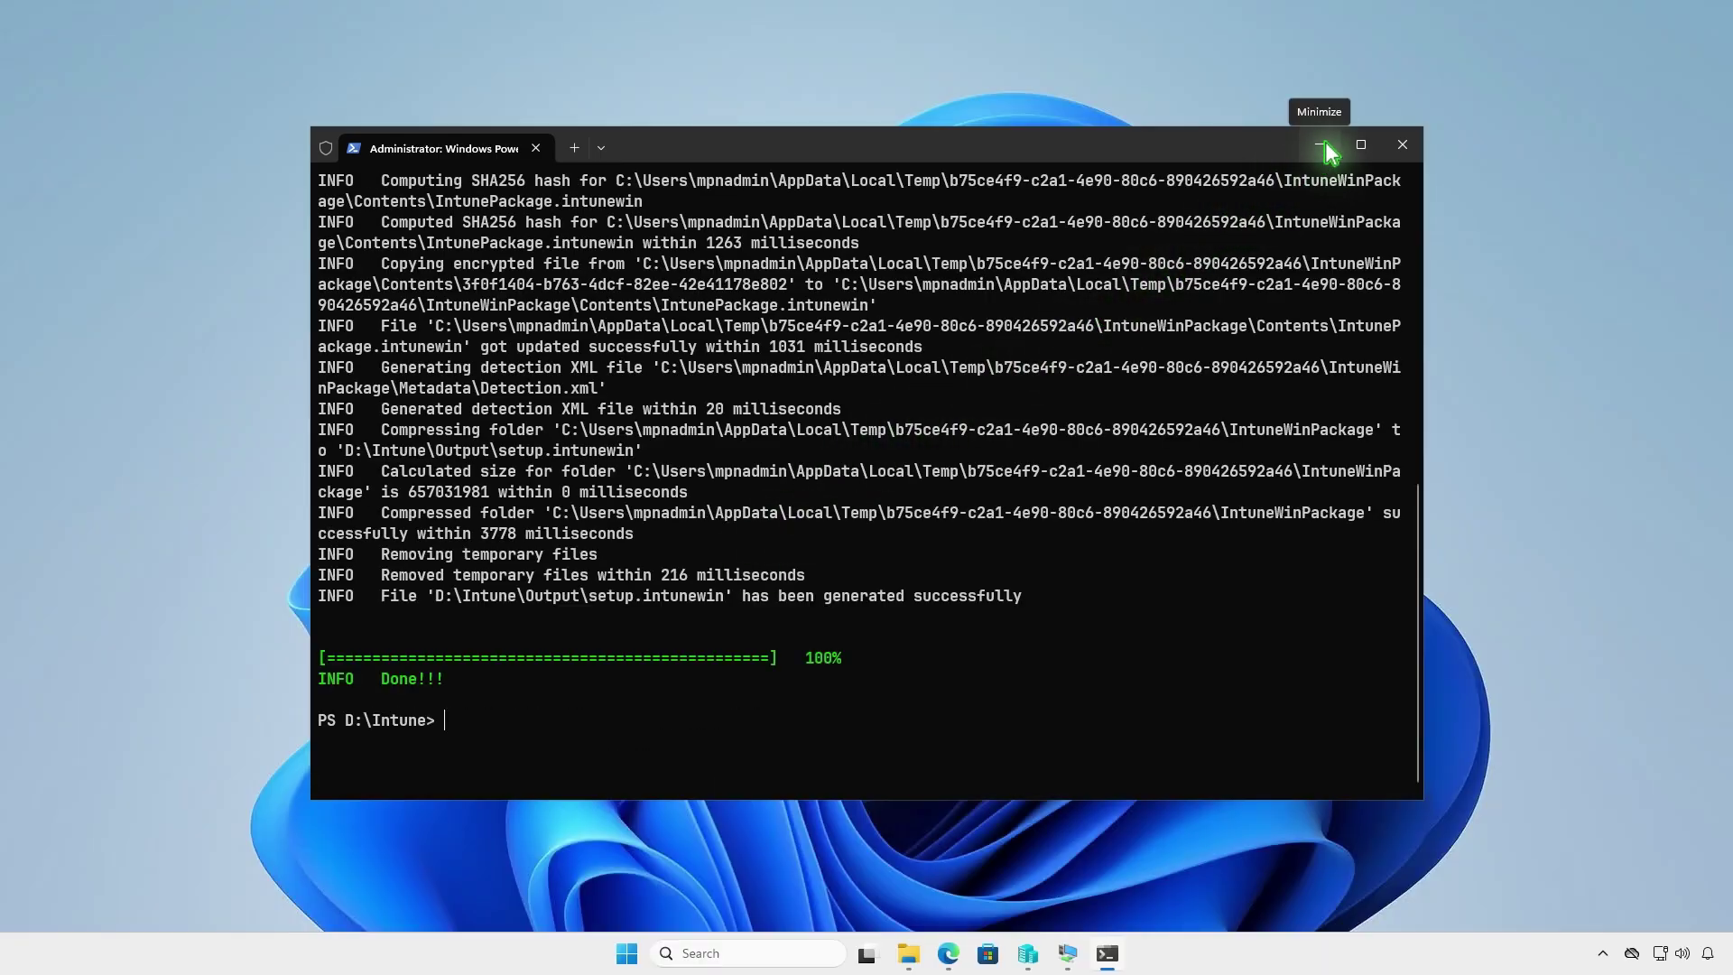
# Confirm setup.intunewin (1,664 KB) is in D:\Intune\Output, then minimise Explorer.
pyautogui.click(1323, 144)
pyautogui.click(908, 955)
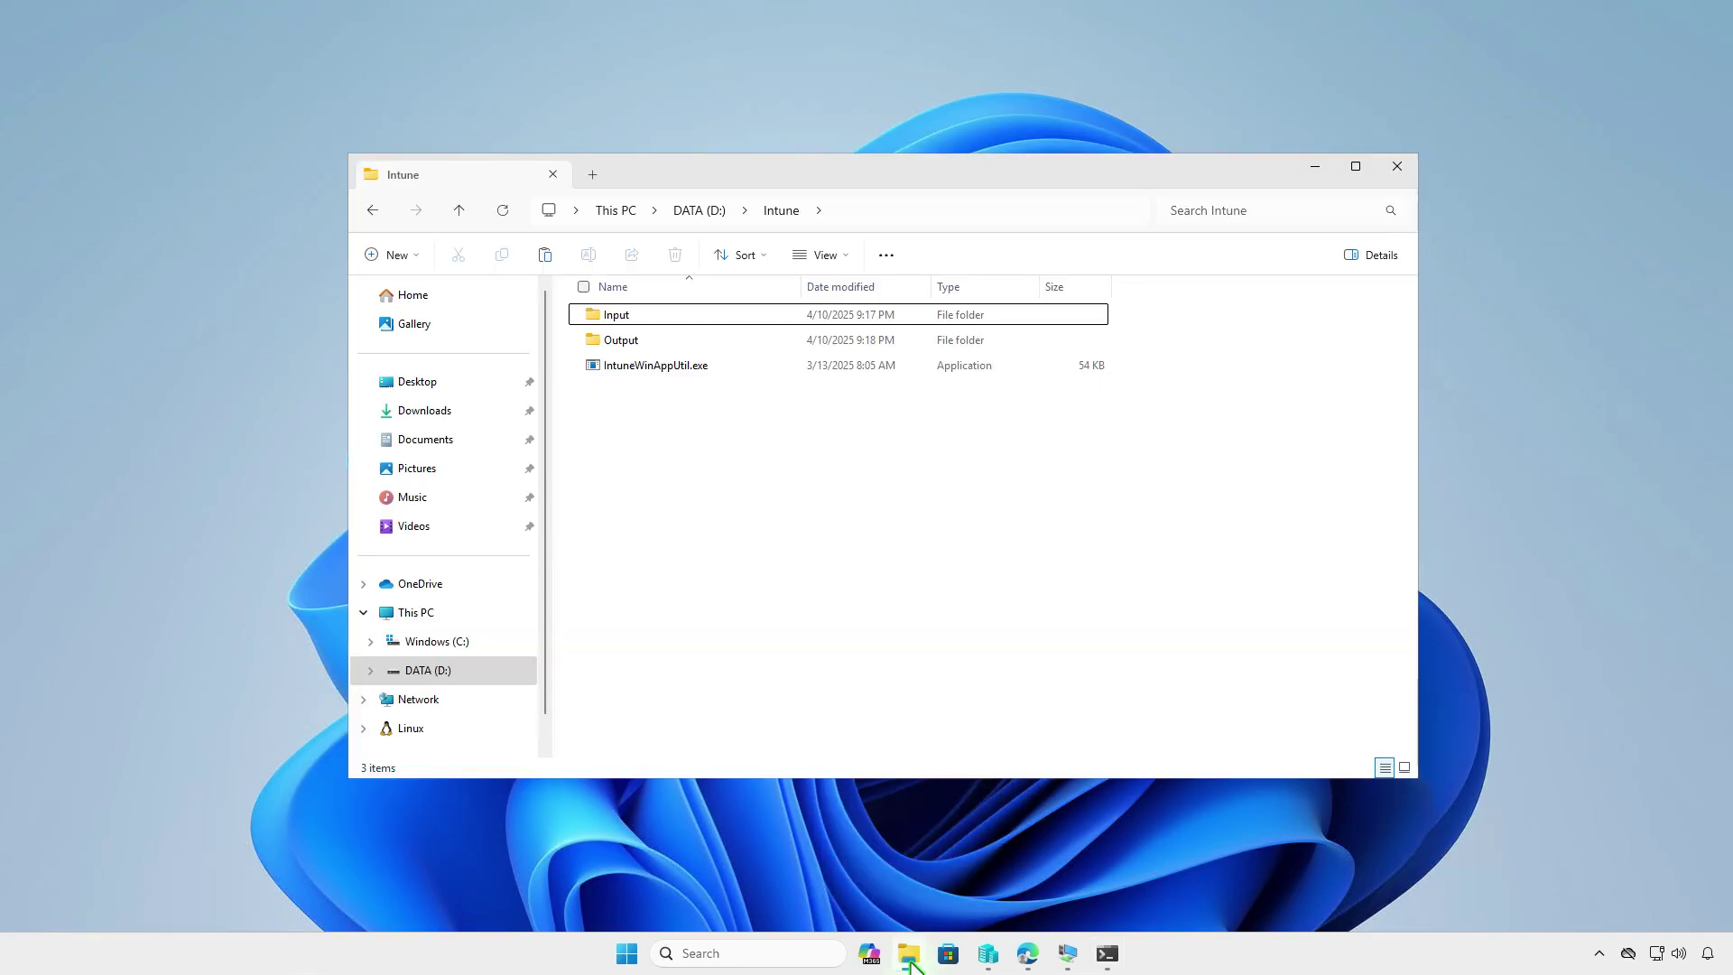
pyautogui.doubleClick(655, 338)
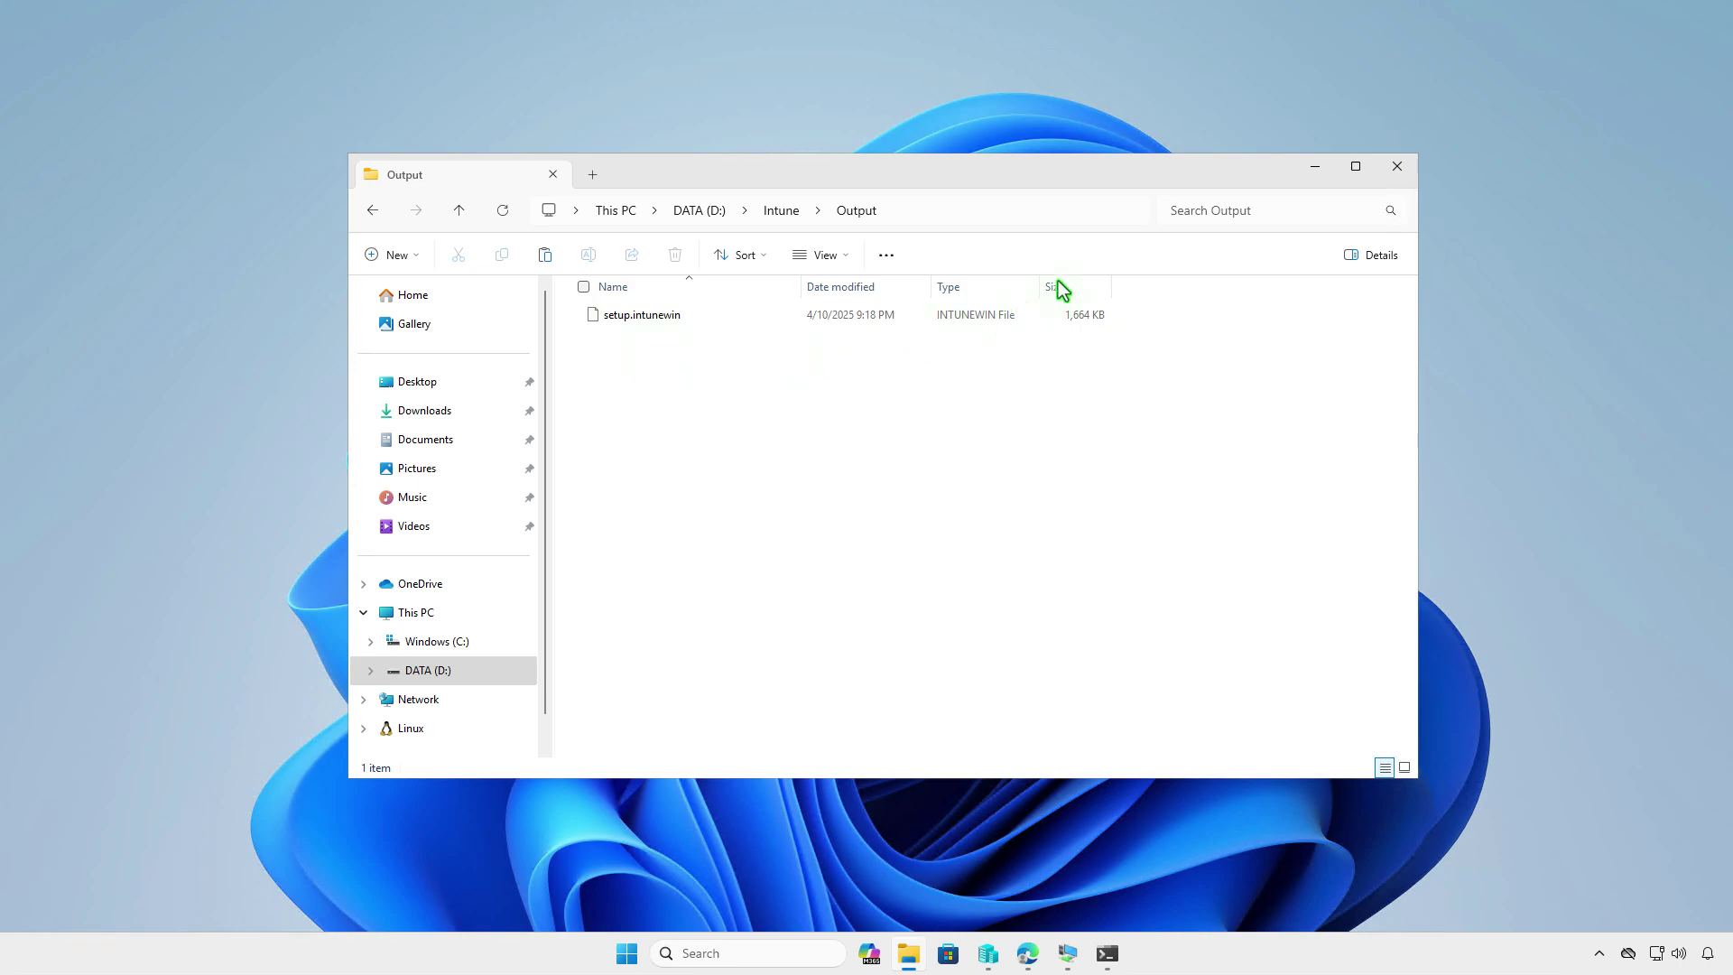
pyautogui.click(1303, 171)
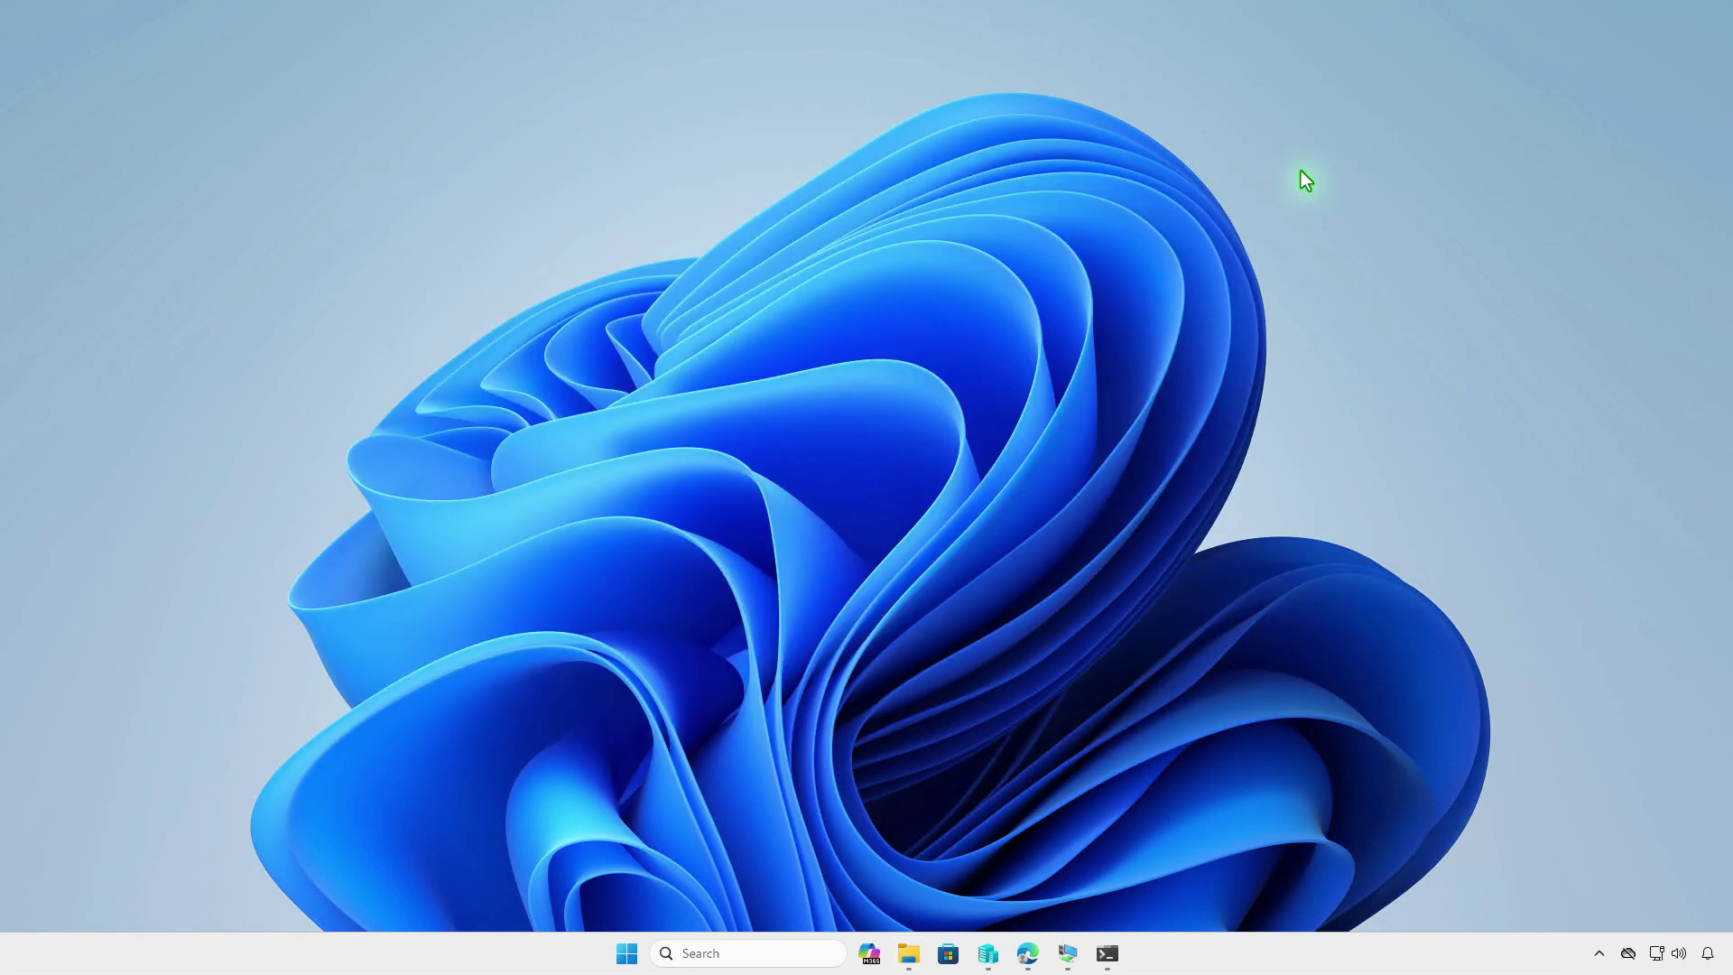
# Return to the Contoso Intune admin center tab and open Apps > Windows.
pyautogui.click(1028, 954)
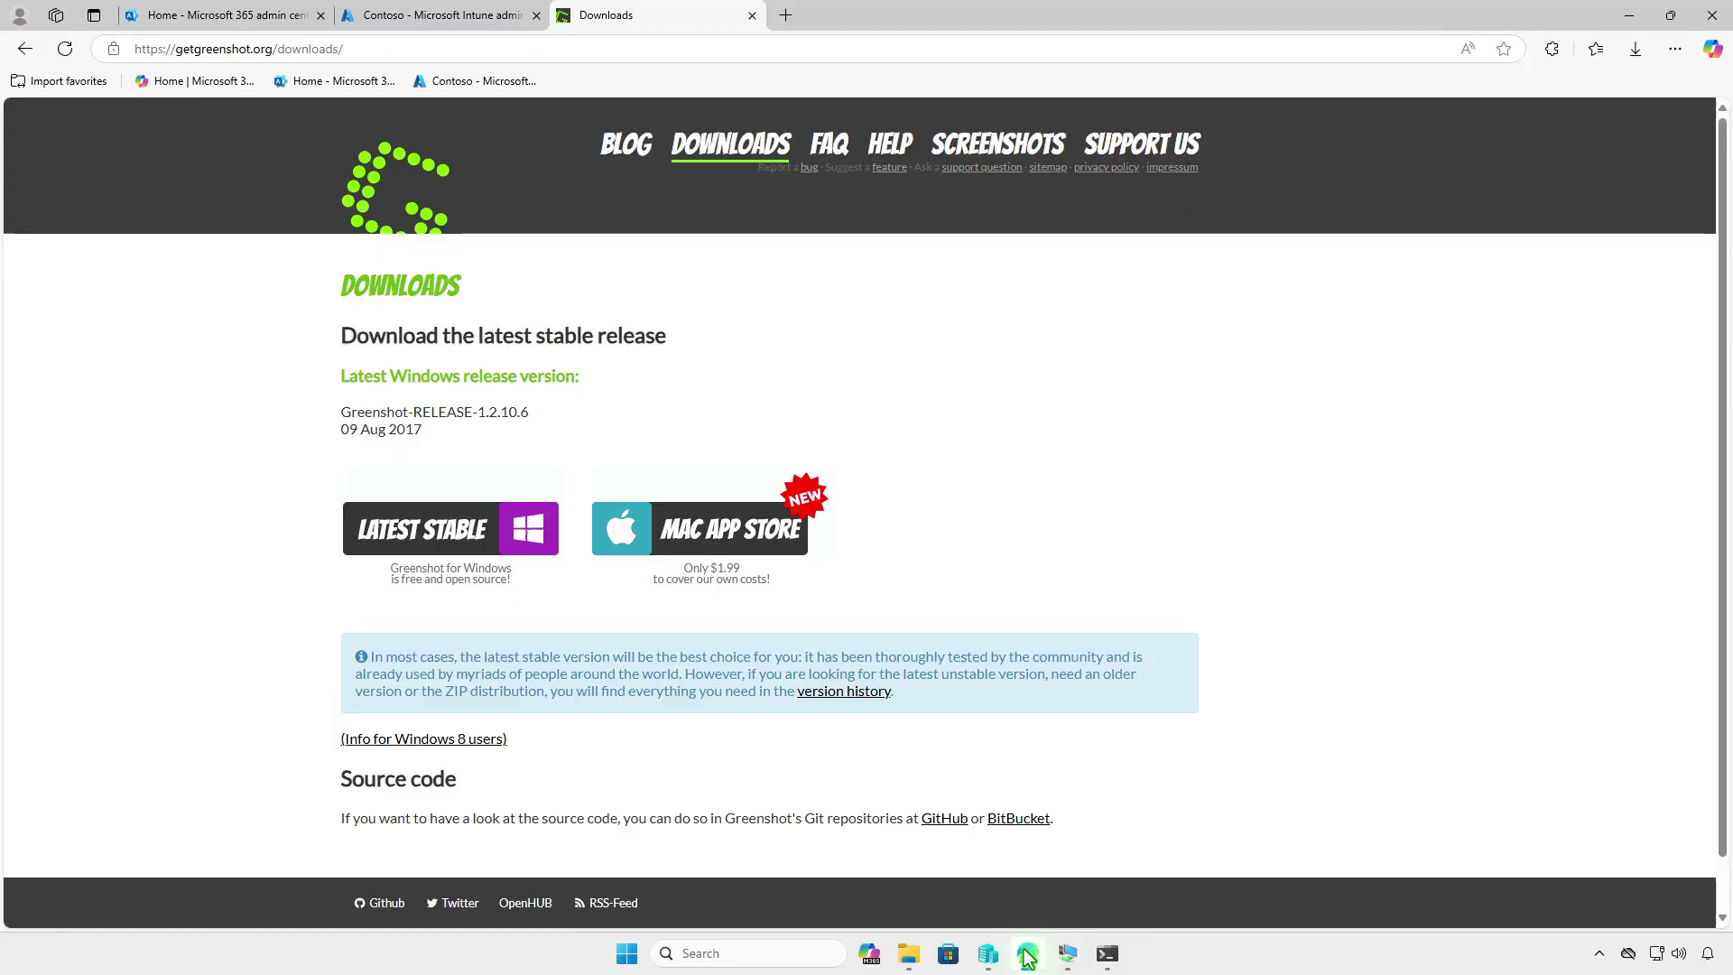
pyautogui.click(454, 20)
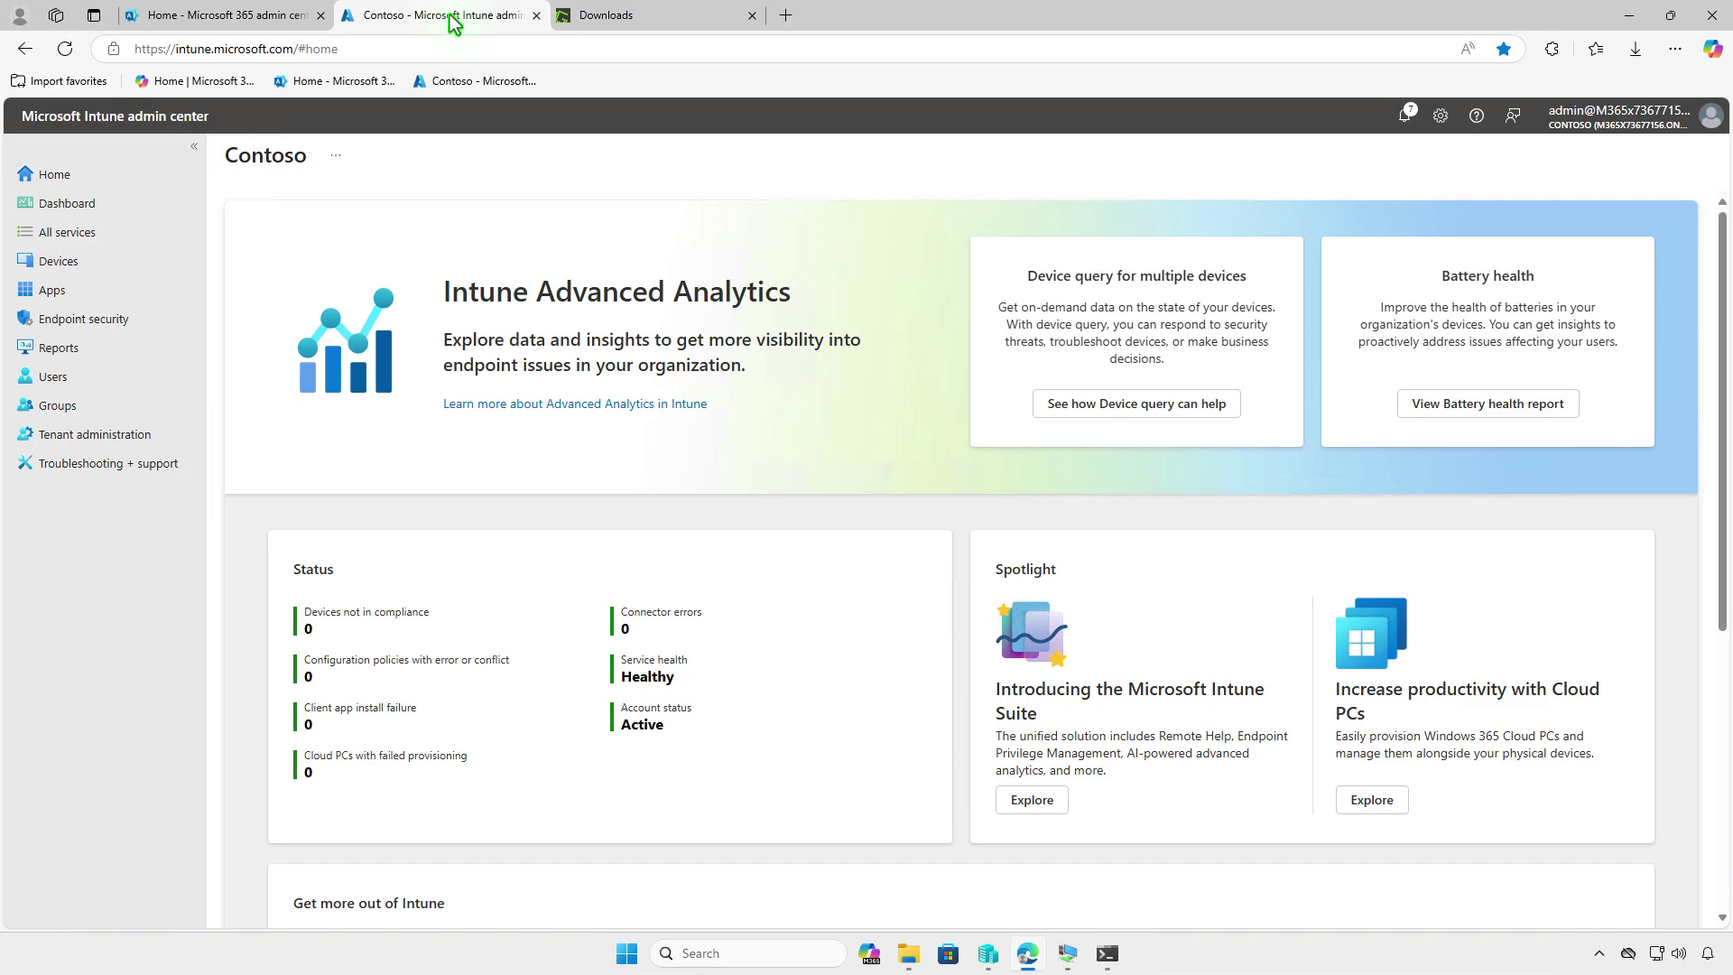
pyautogui.click(97, 291)
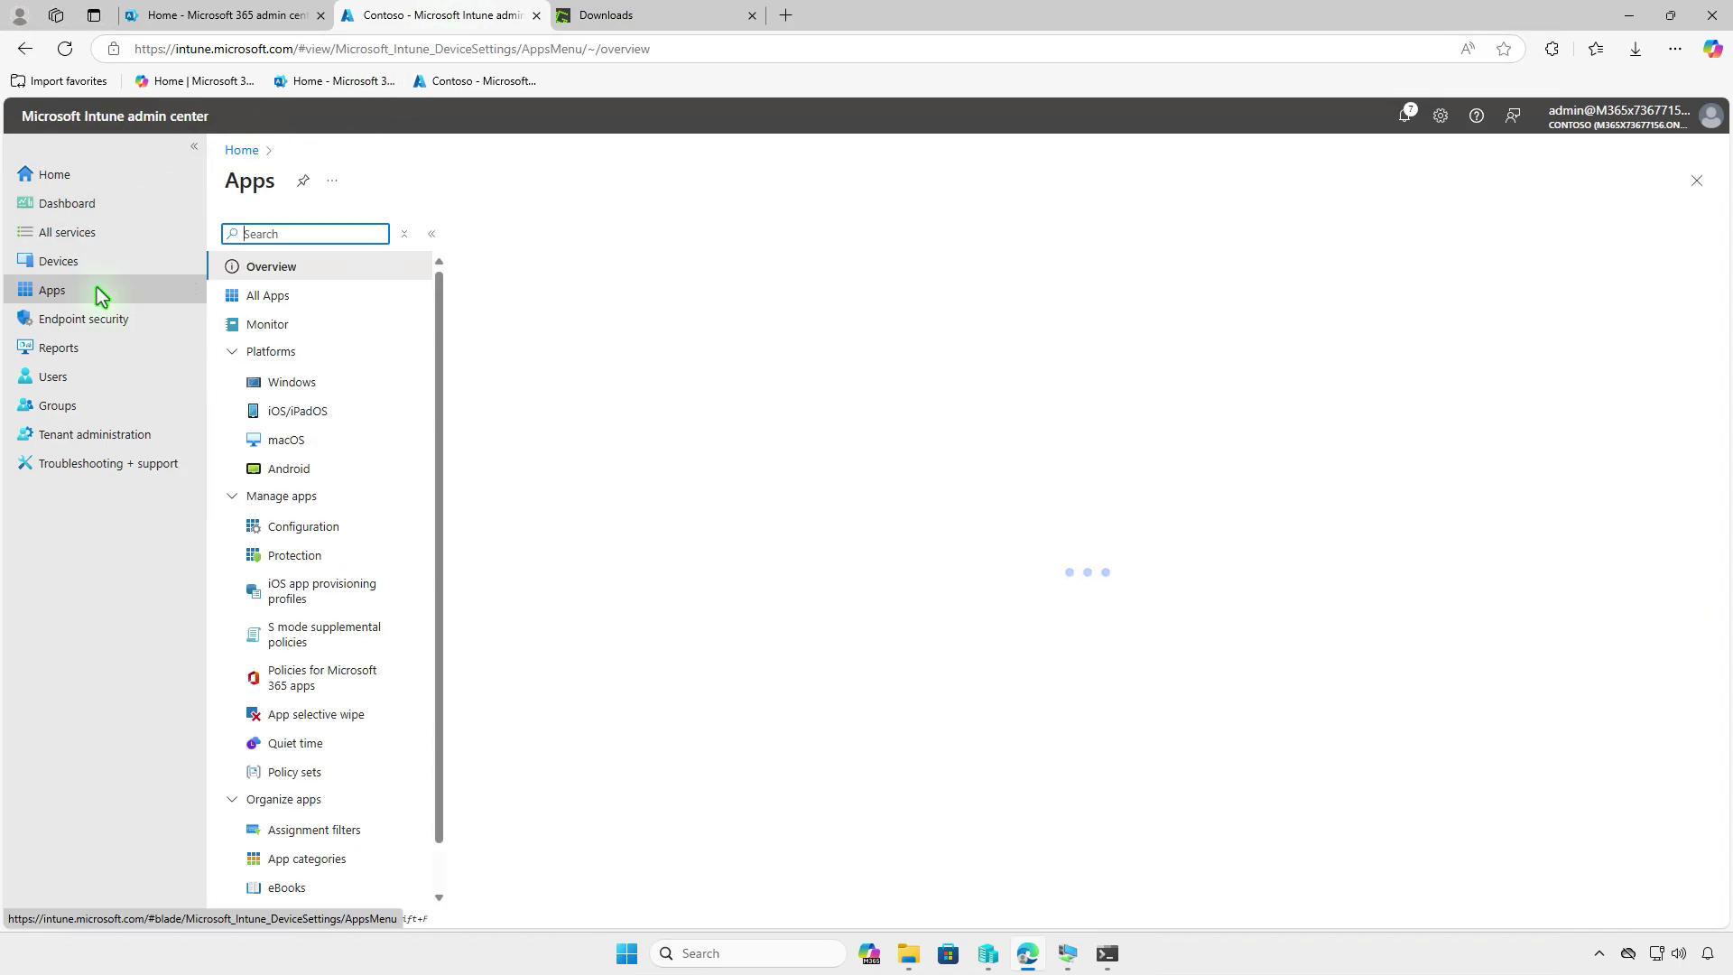
pyautogui.click(336, 386)
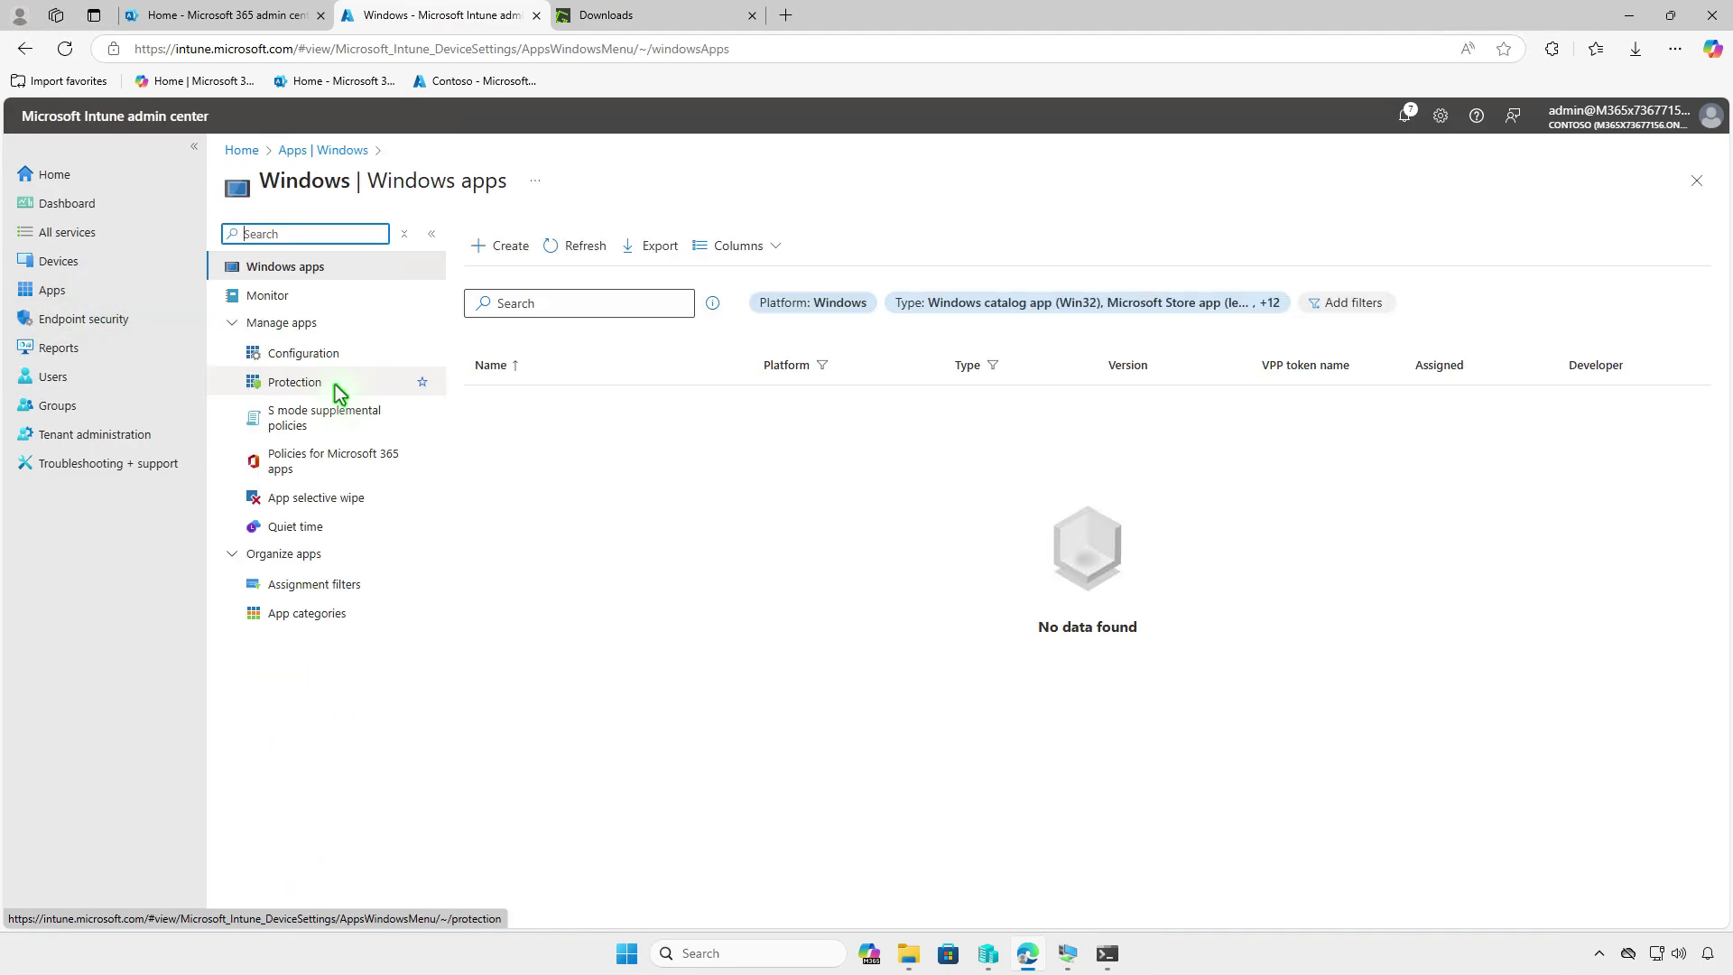
# Create a new Windows app (Win32) and open the app package file pane.
pyautogui.click(497, 259)
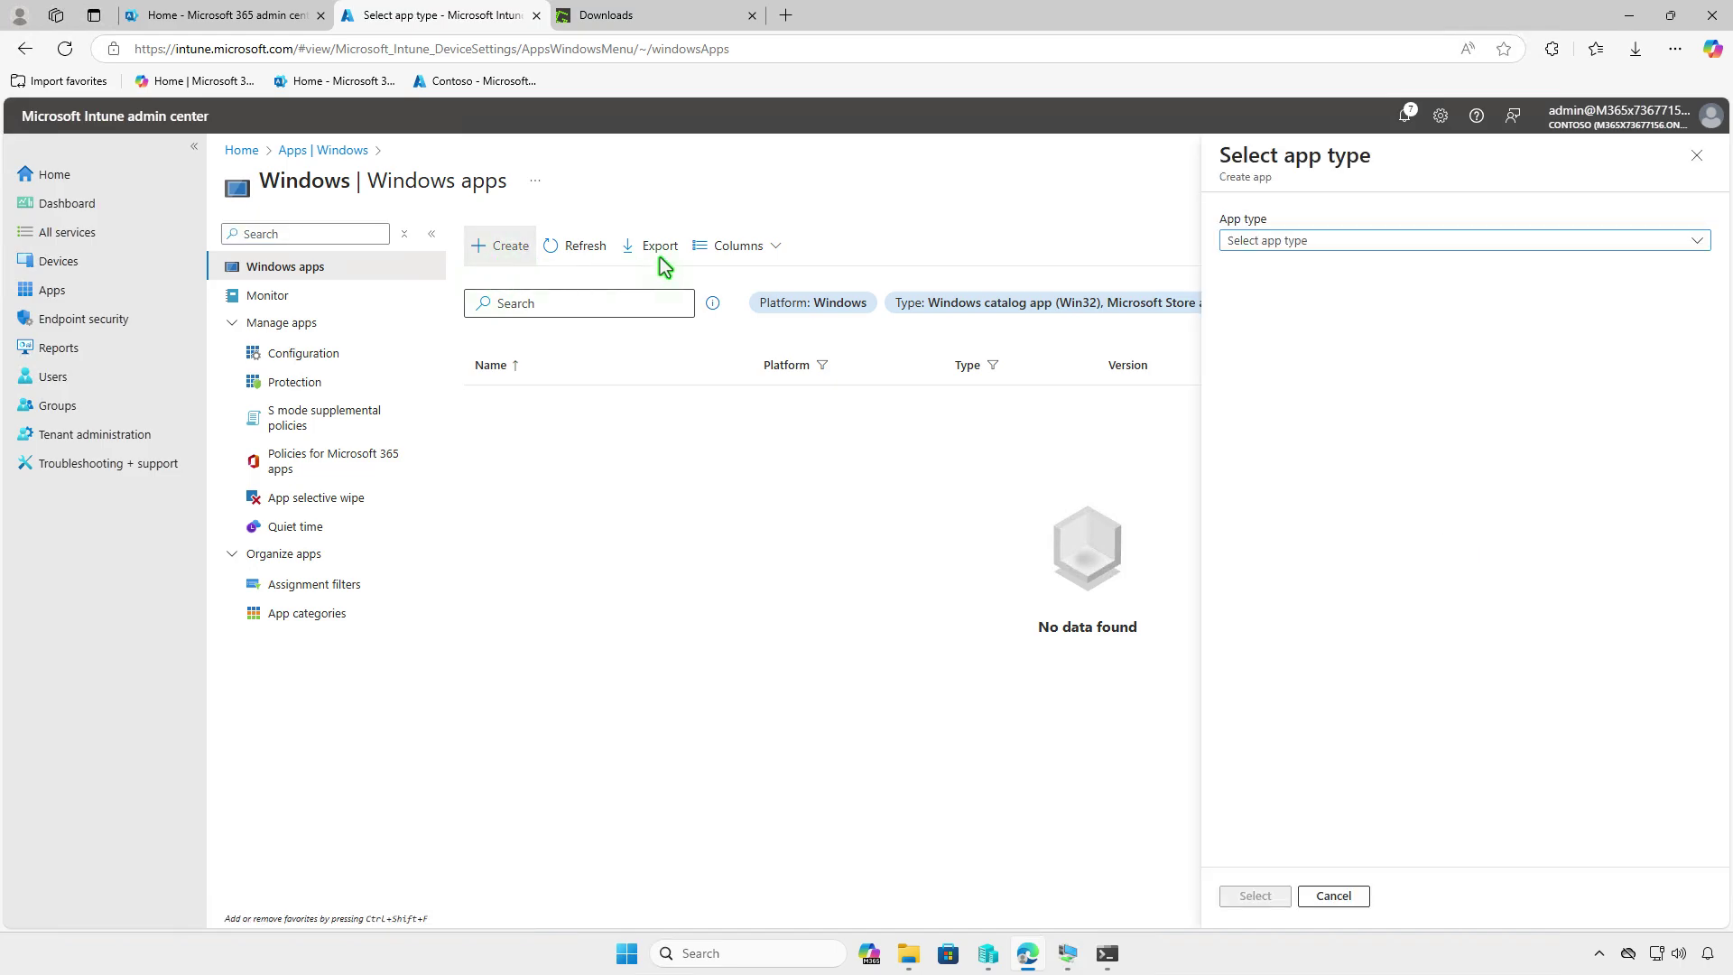
pyautogui.click(1351, 241)
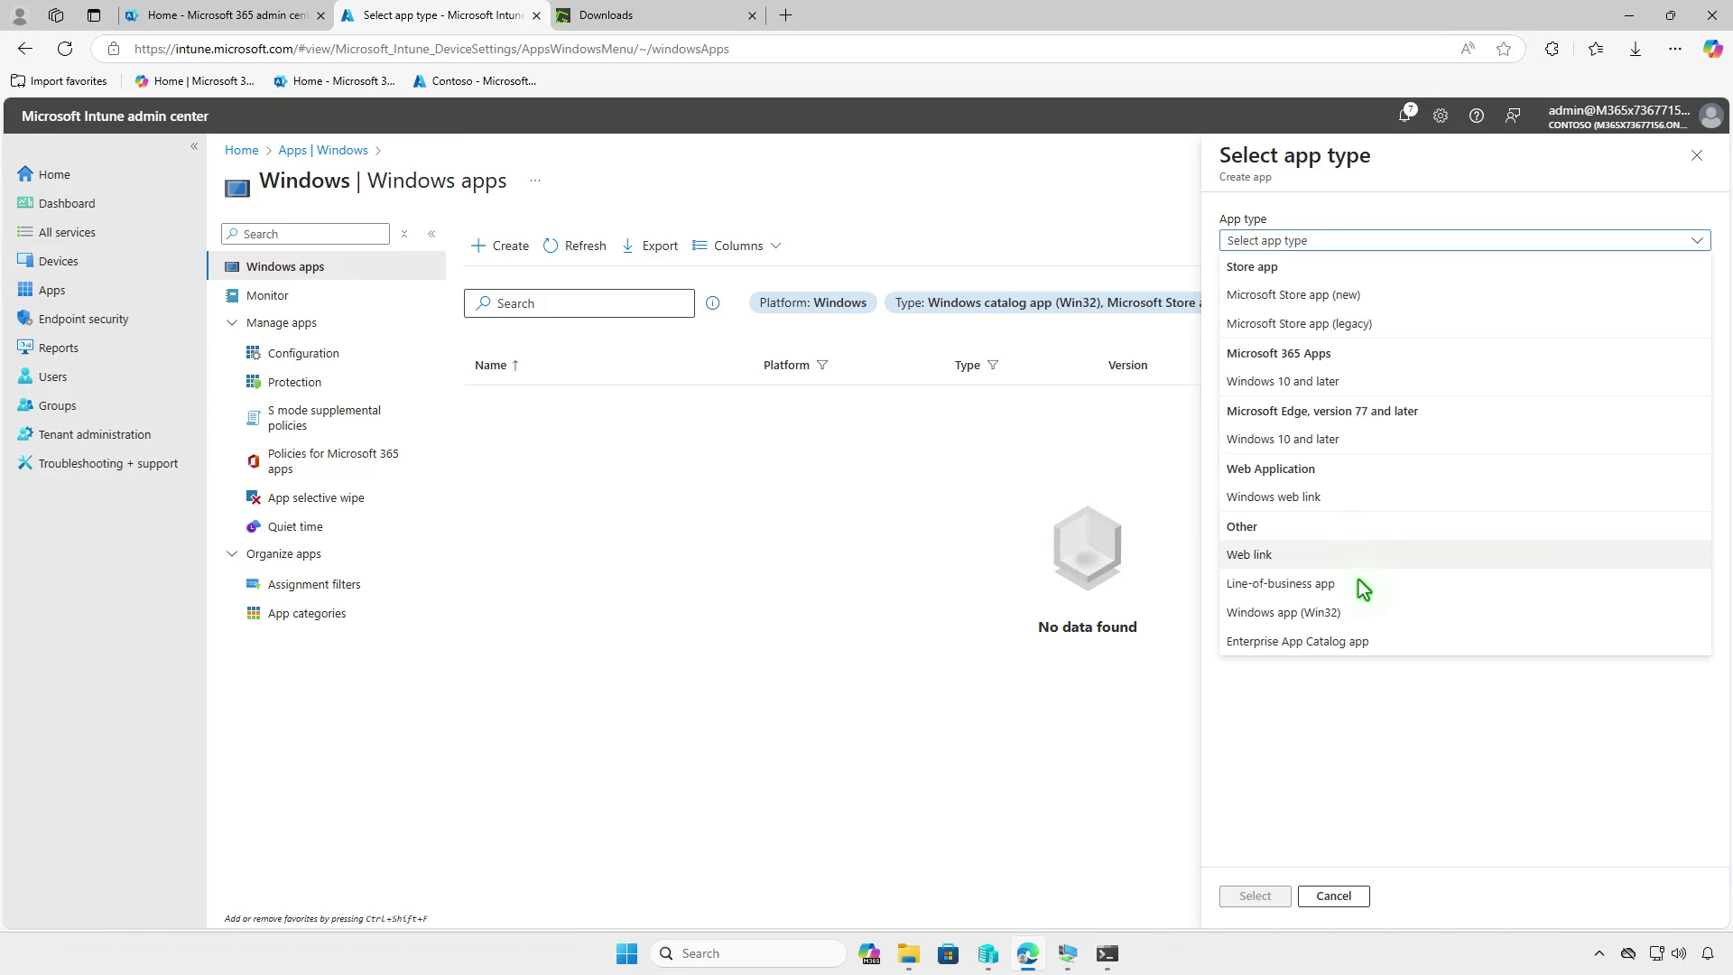
pyautogui.click(1360, 616)
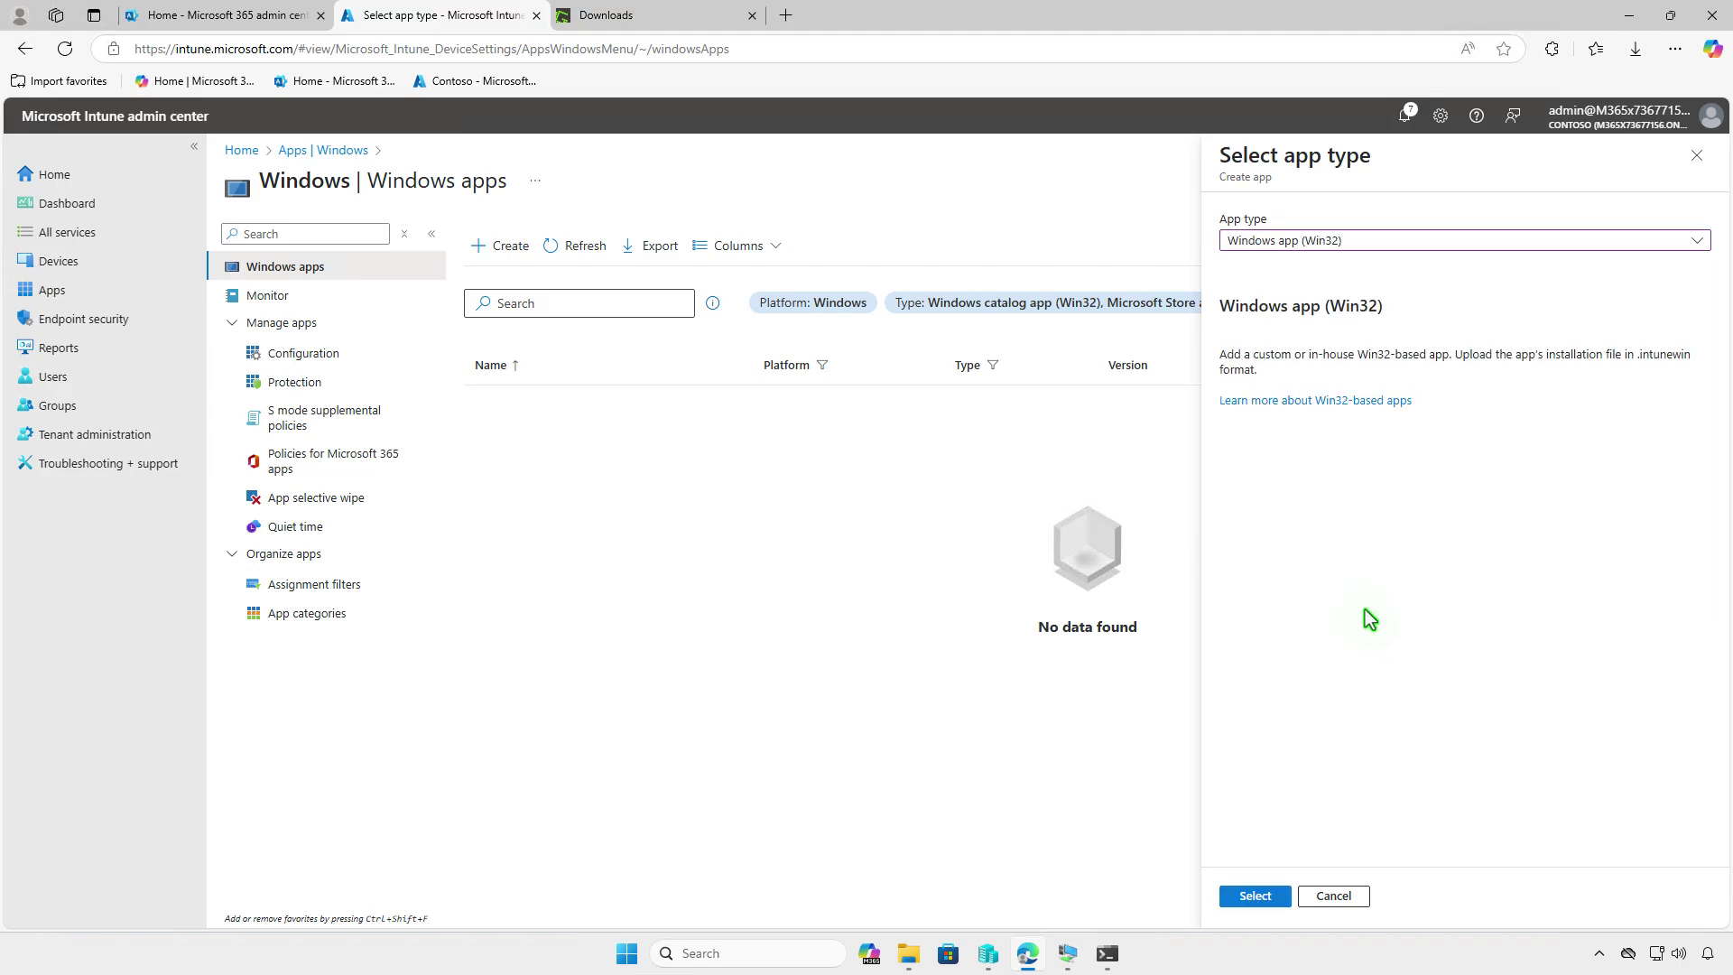
pyautogui.click(1275, 895)
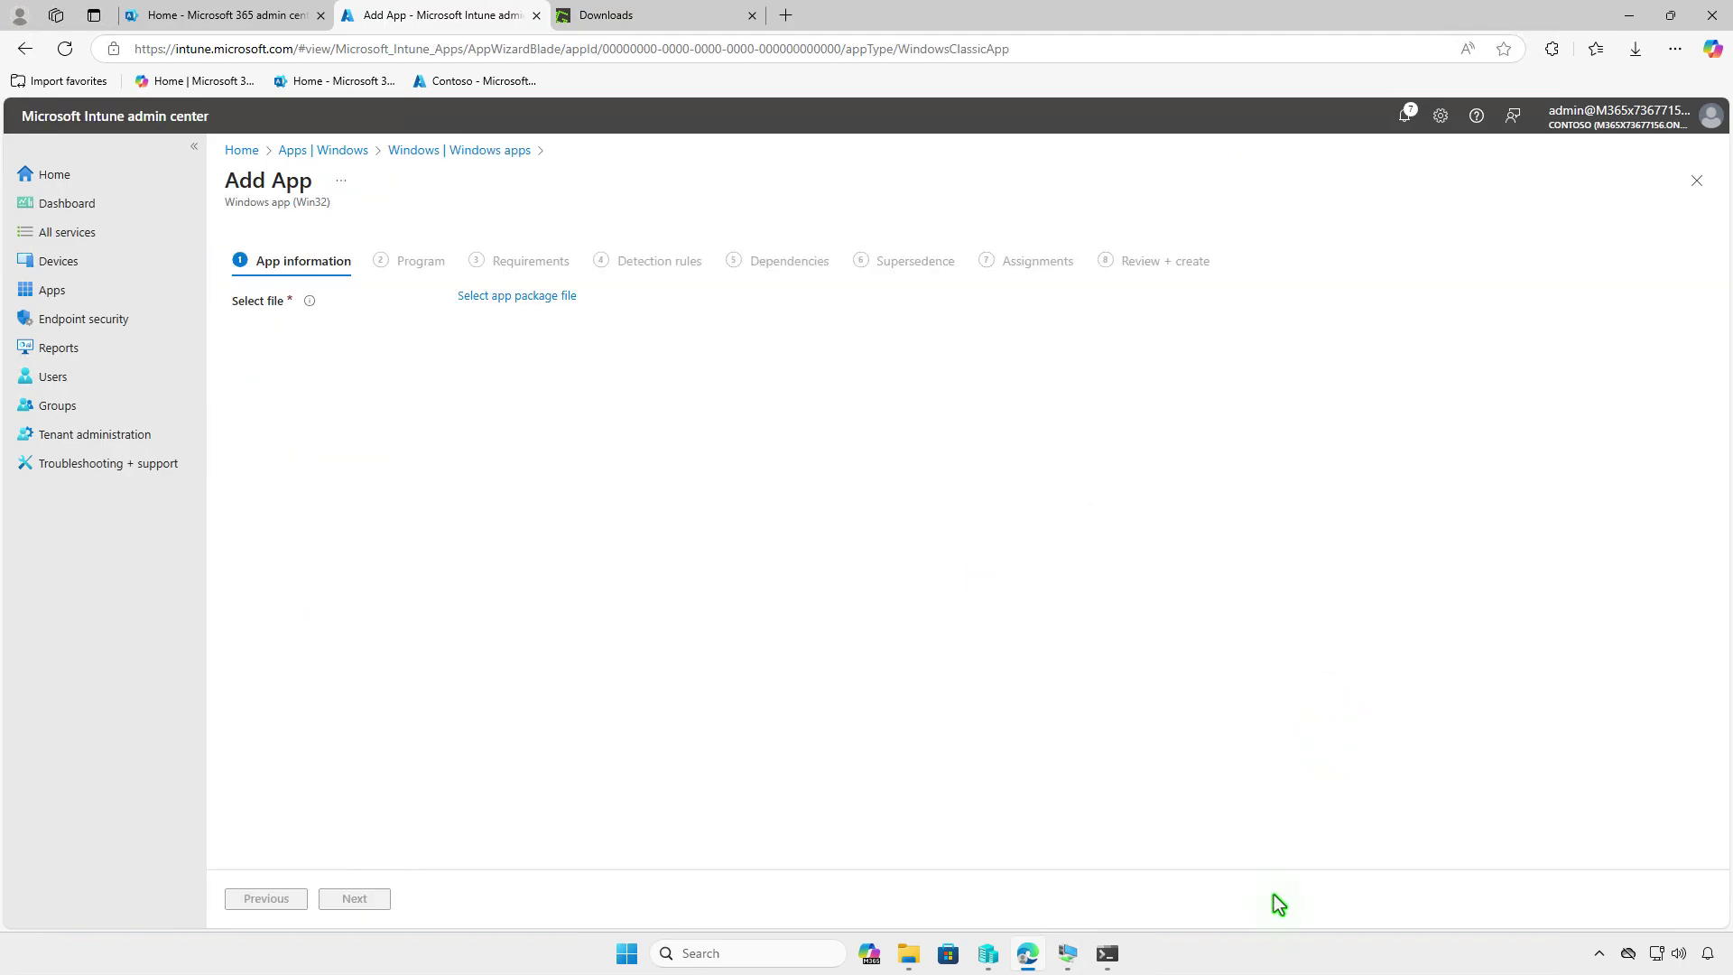
pyautogui.click(567, 299)
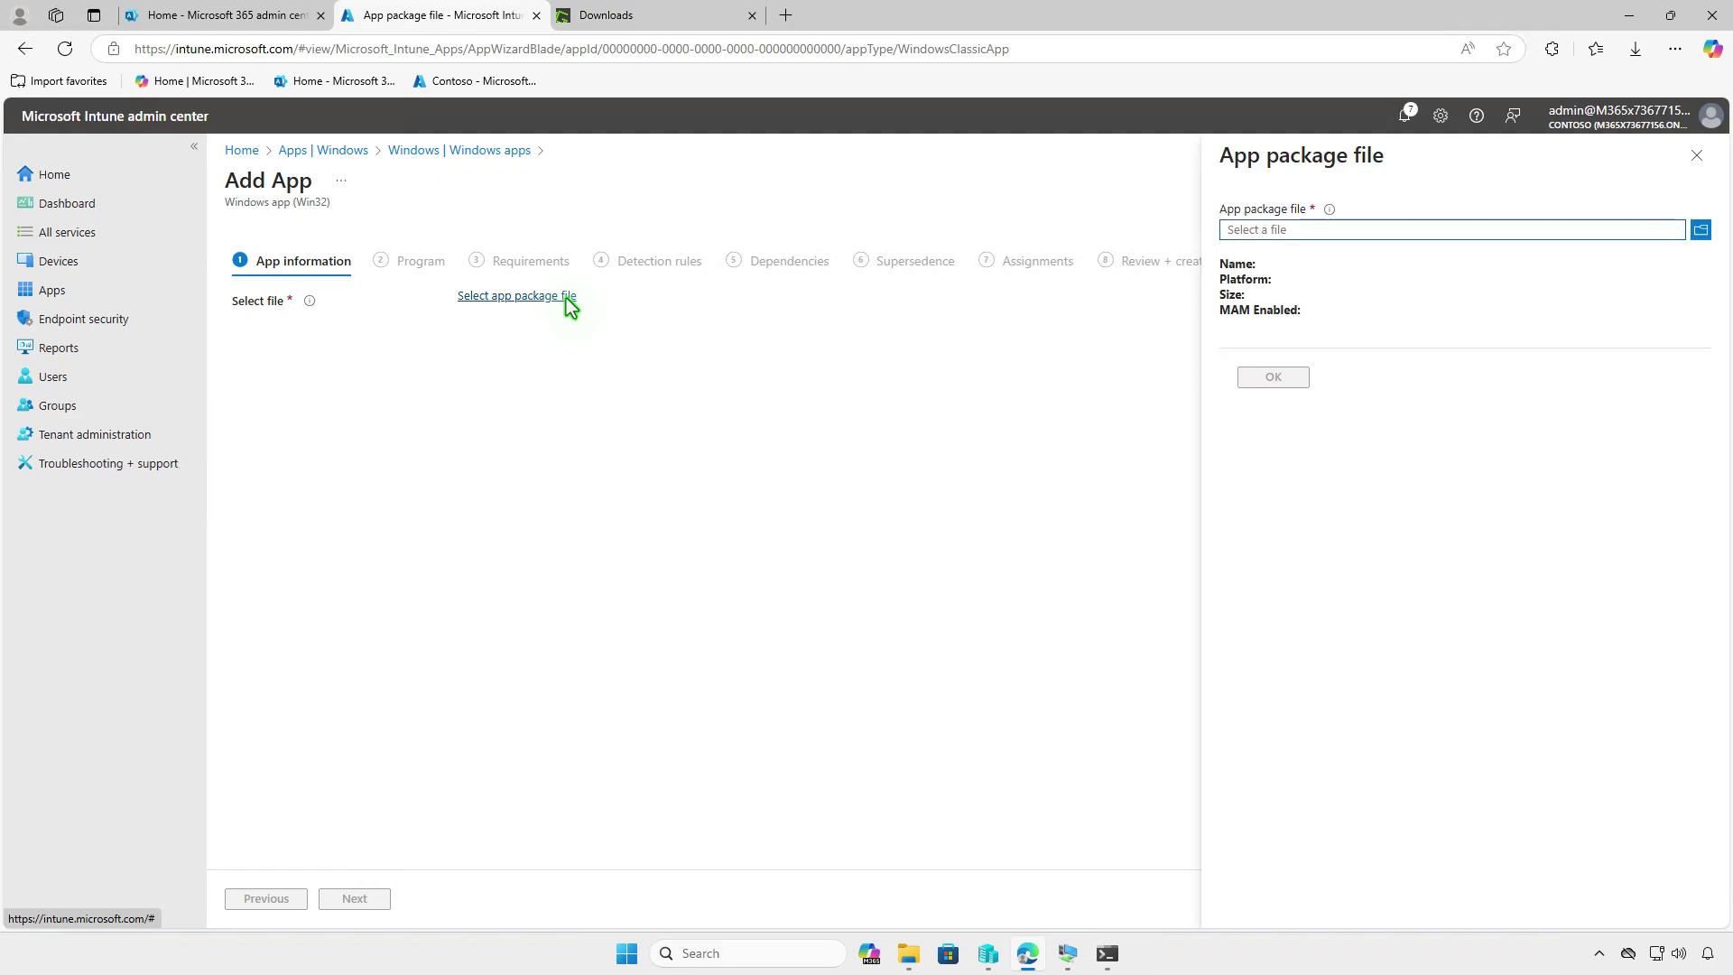
# Attach D:\Intune\Output\setup.intunewin as the app package file.
pyautogui.click(1332, 230)
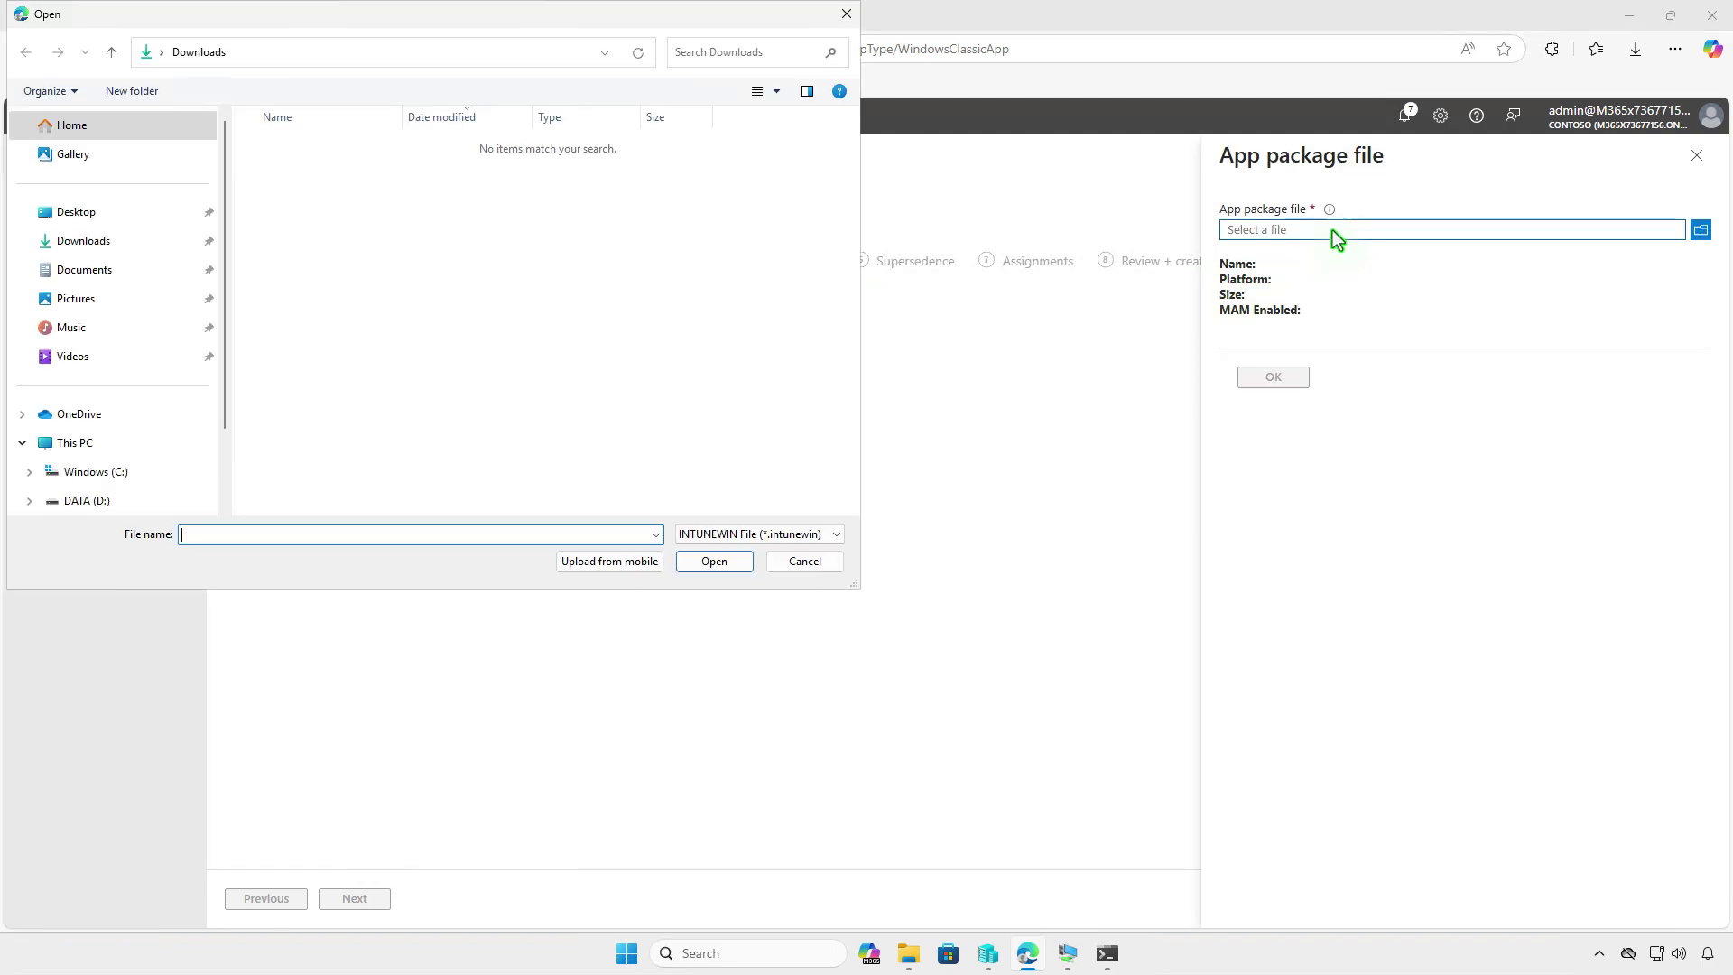
pyautogui.click(145, 442)
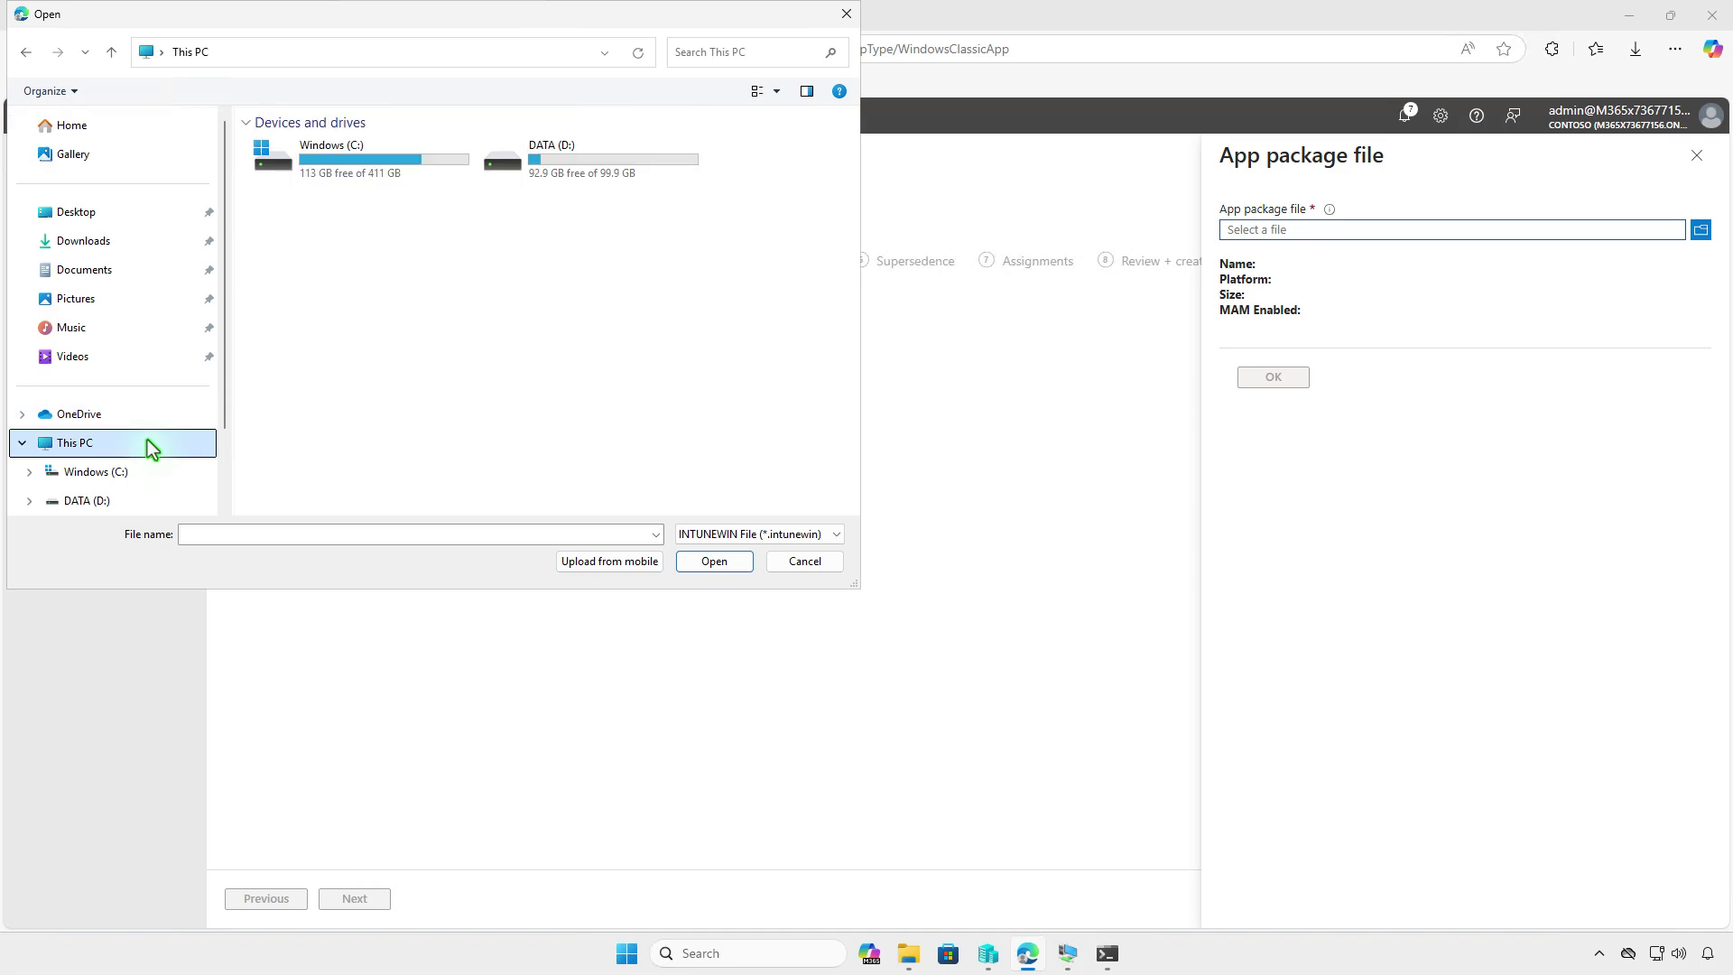
pyautogui.doubleClick(605, 161)
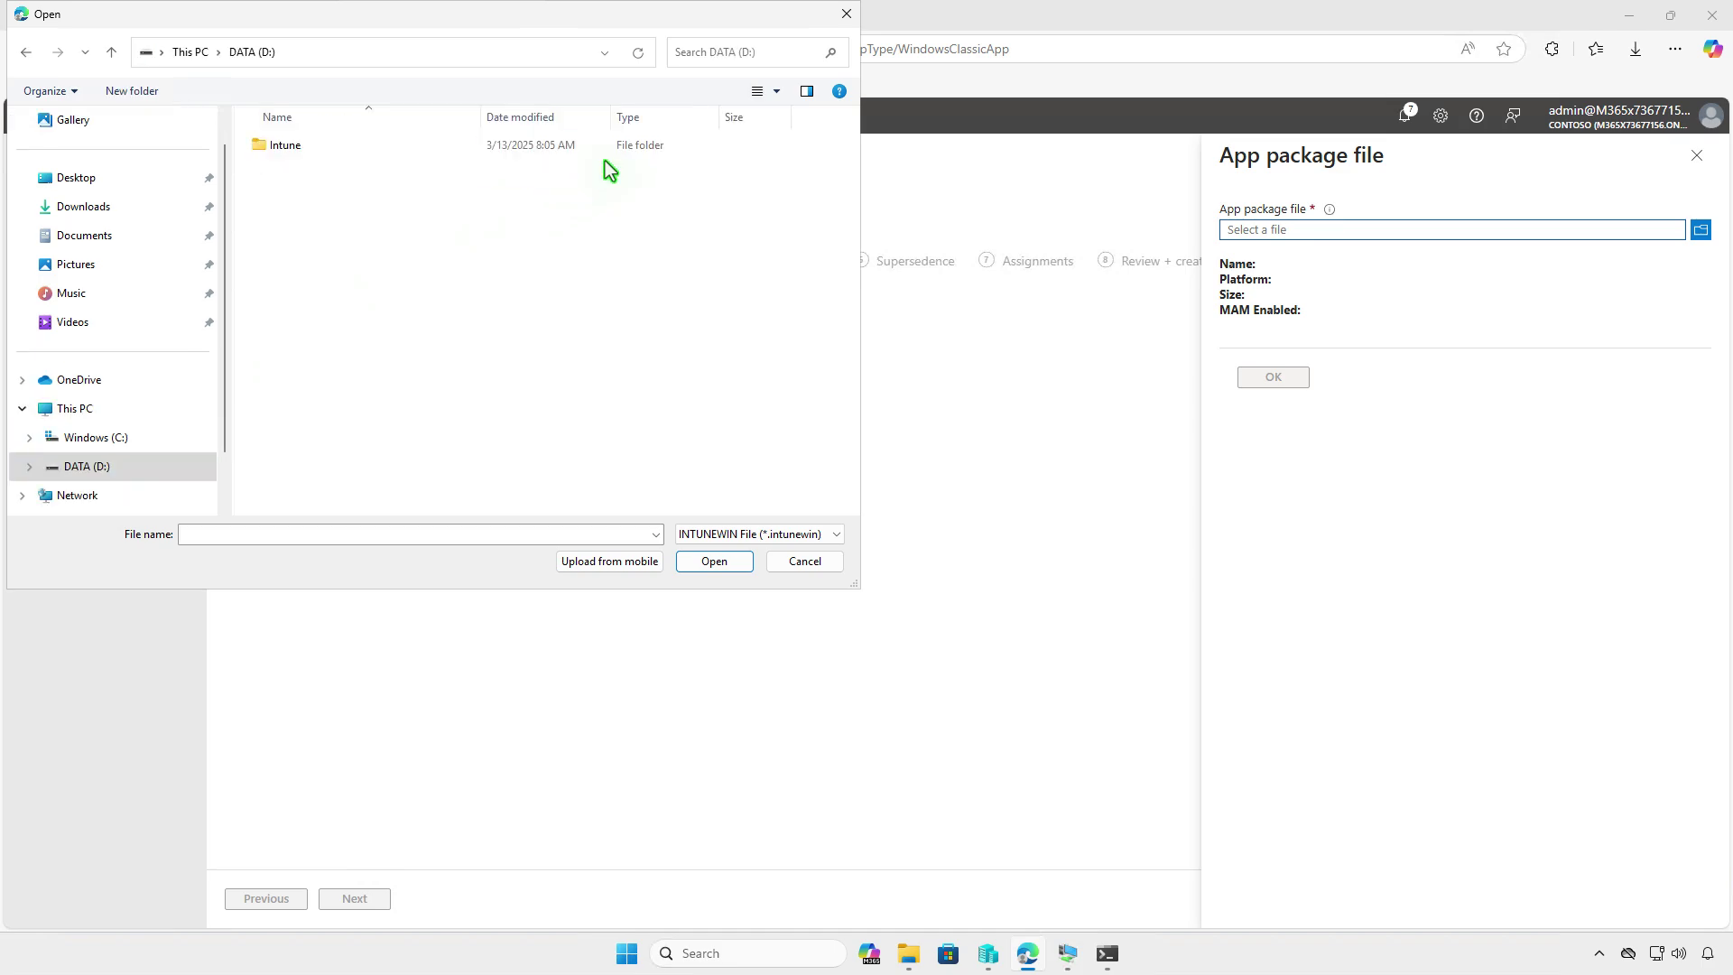
pyautogui.doubleClick(455, 144)
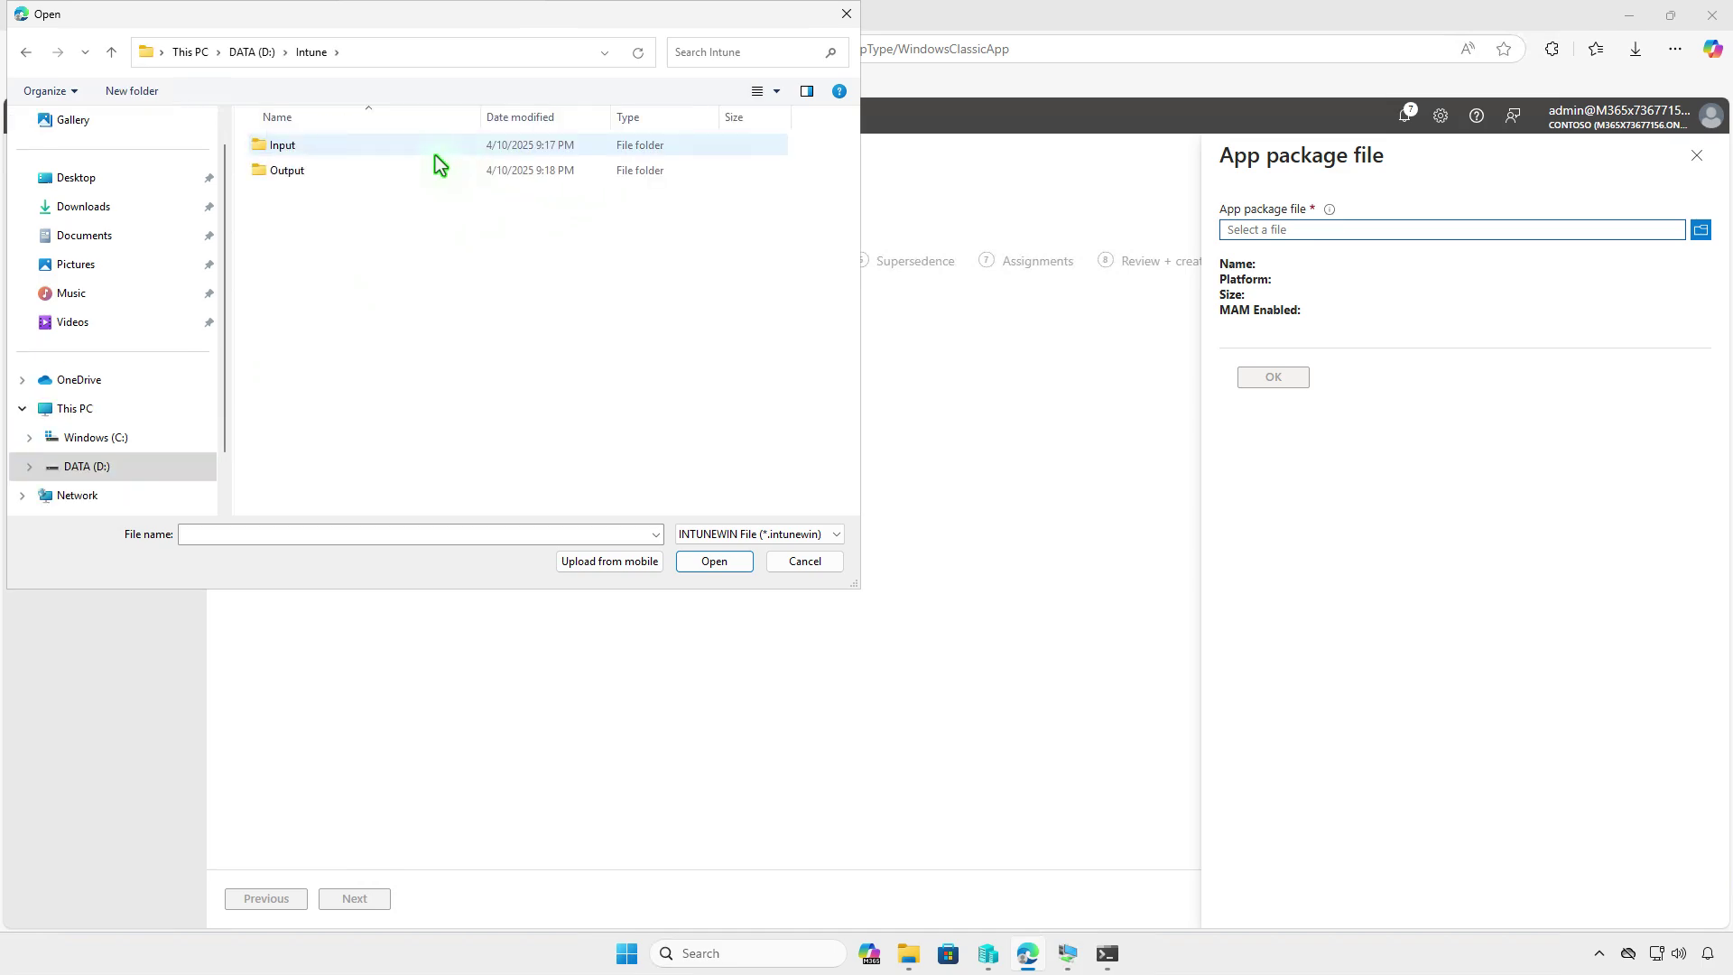
pyautogui.doubleClick(383, 172)
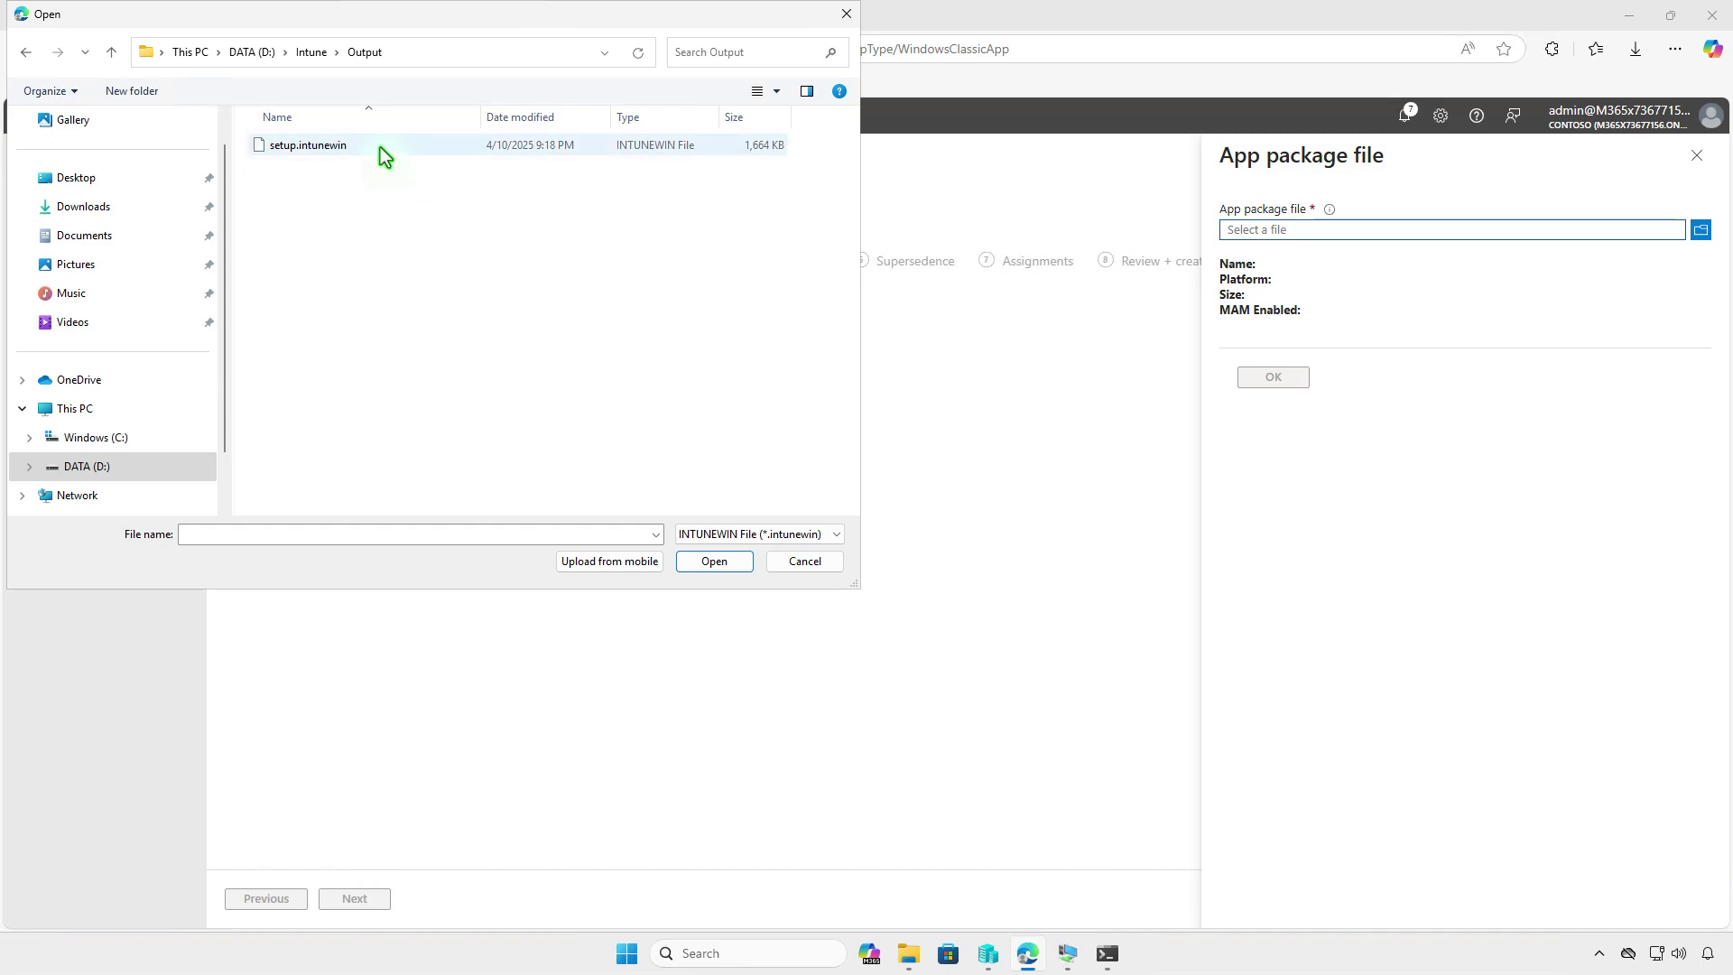
pyautogui.click(380, 147)
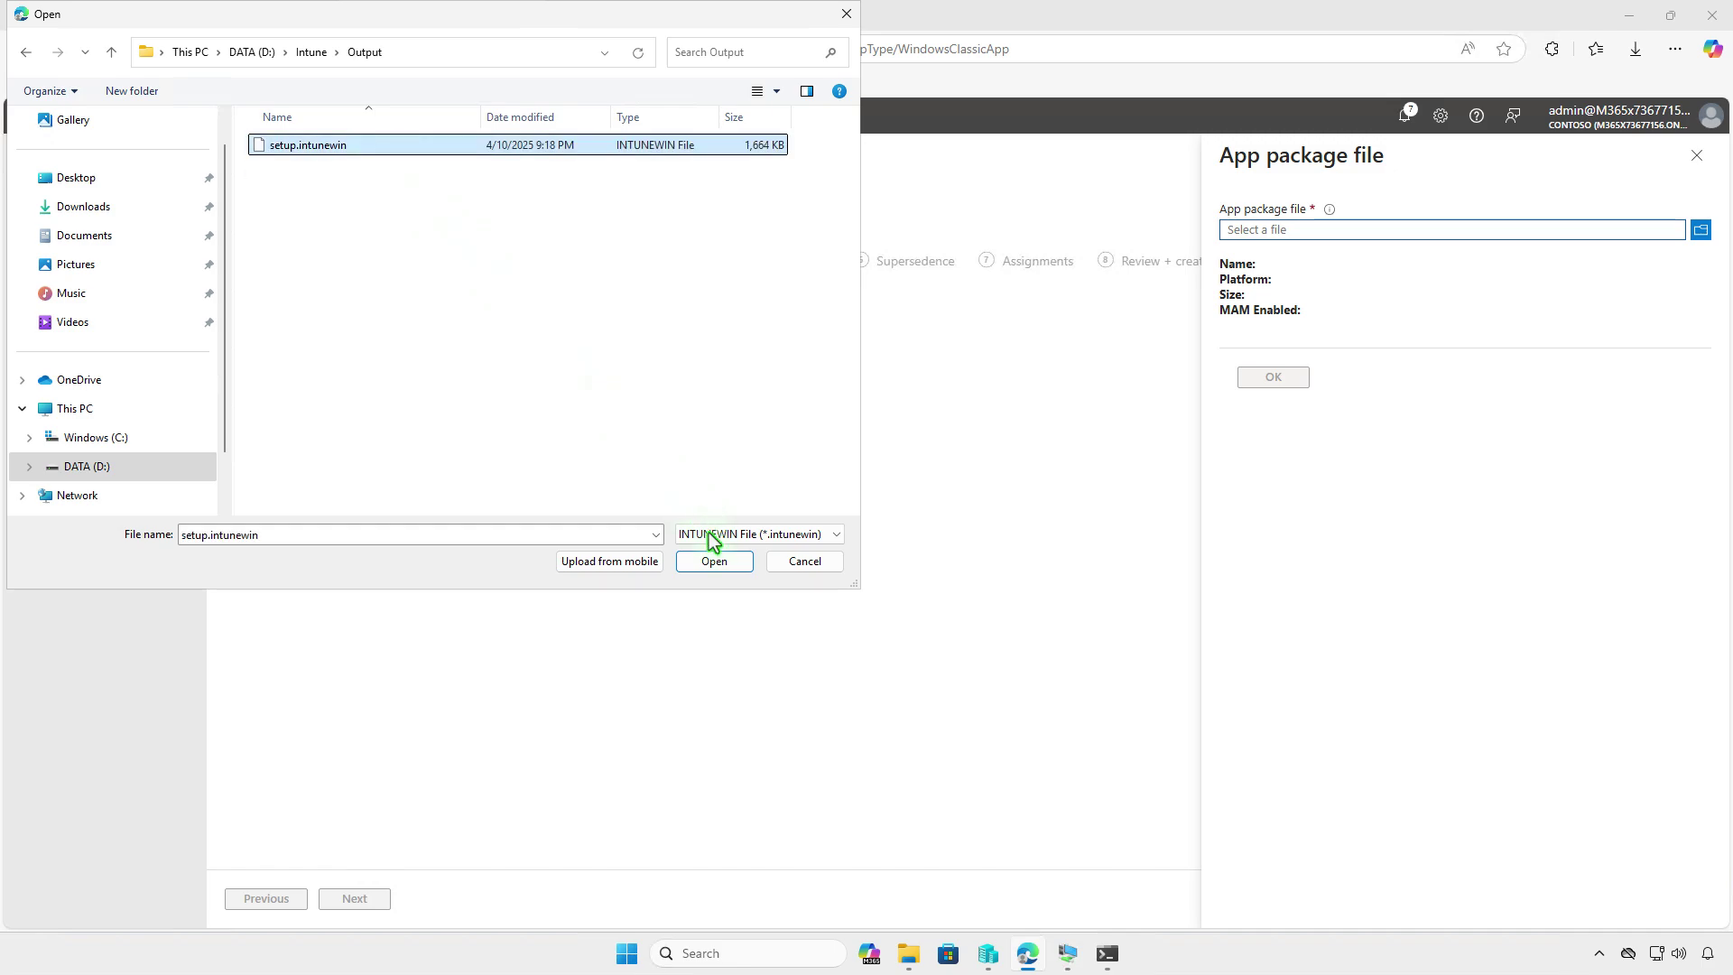
pyautogui.click(716, 563)
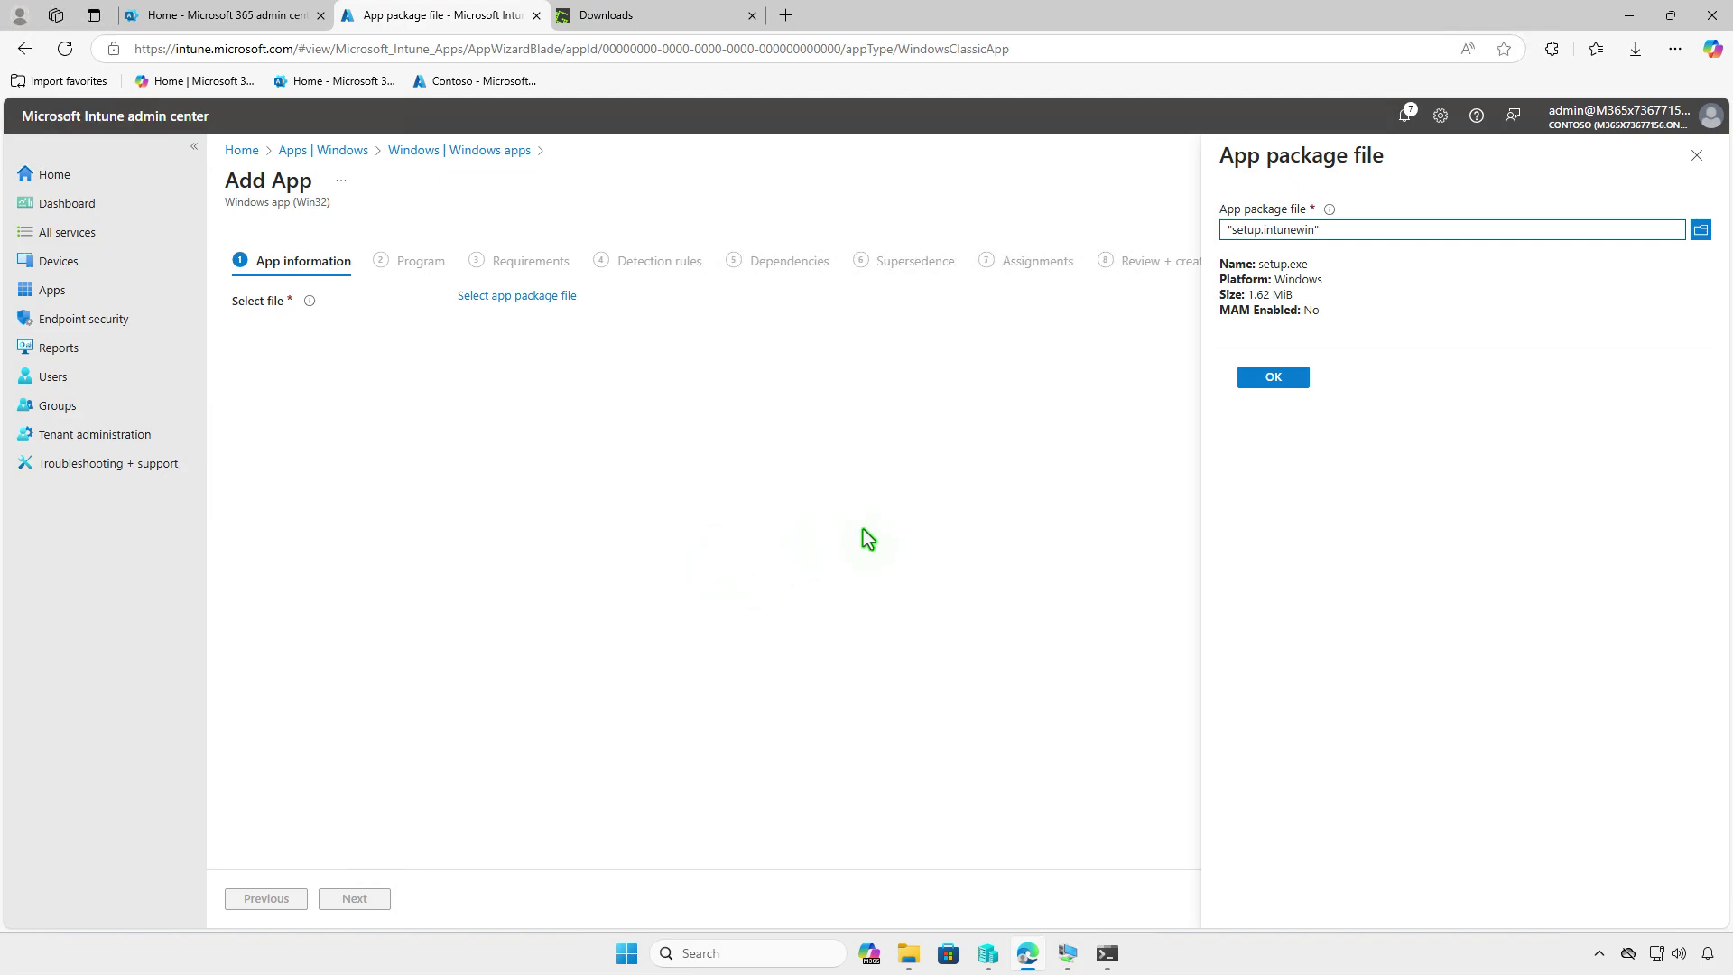
pyautogui.click(1257, 380)
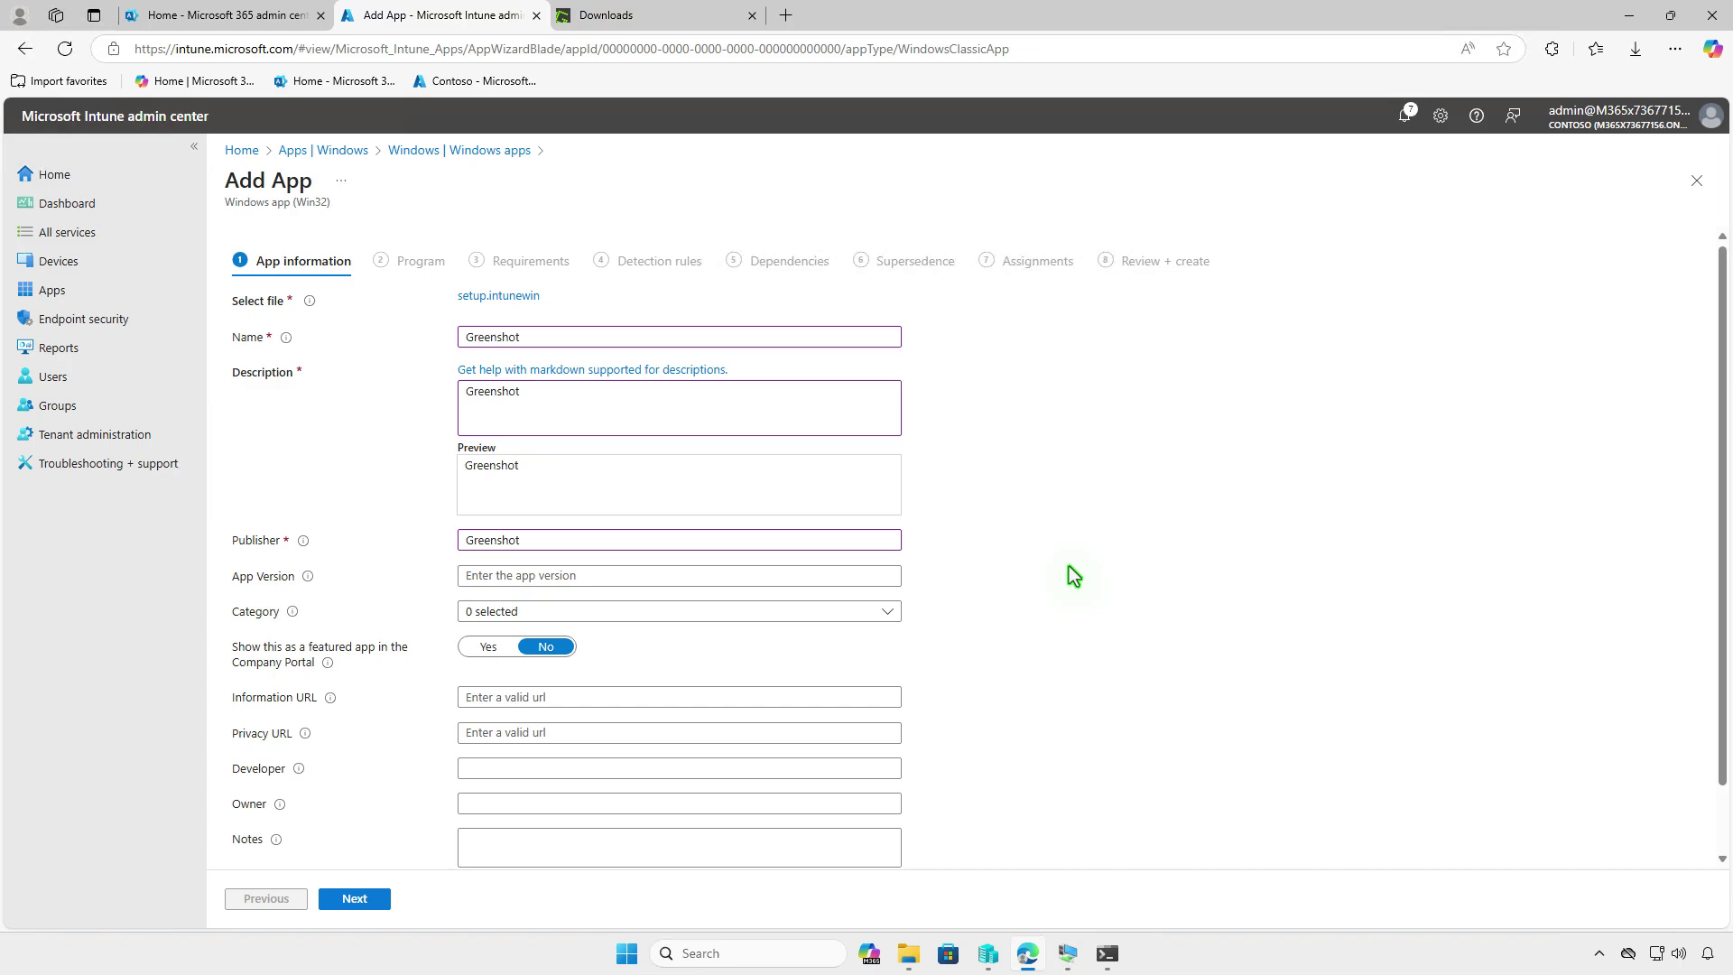
# Upload Greenshot_logo.svg.png from Downloads as the app logo and continue to Program settings.
pyautogui.scroll(-1, 1068, 573)
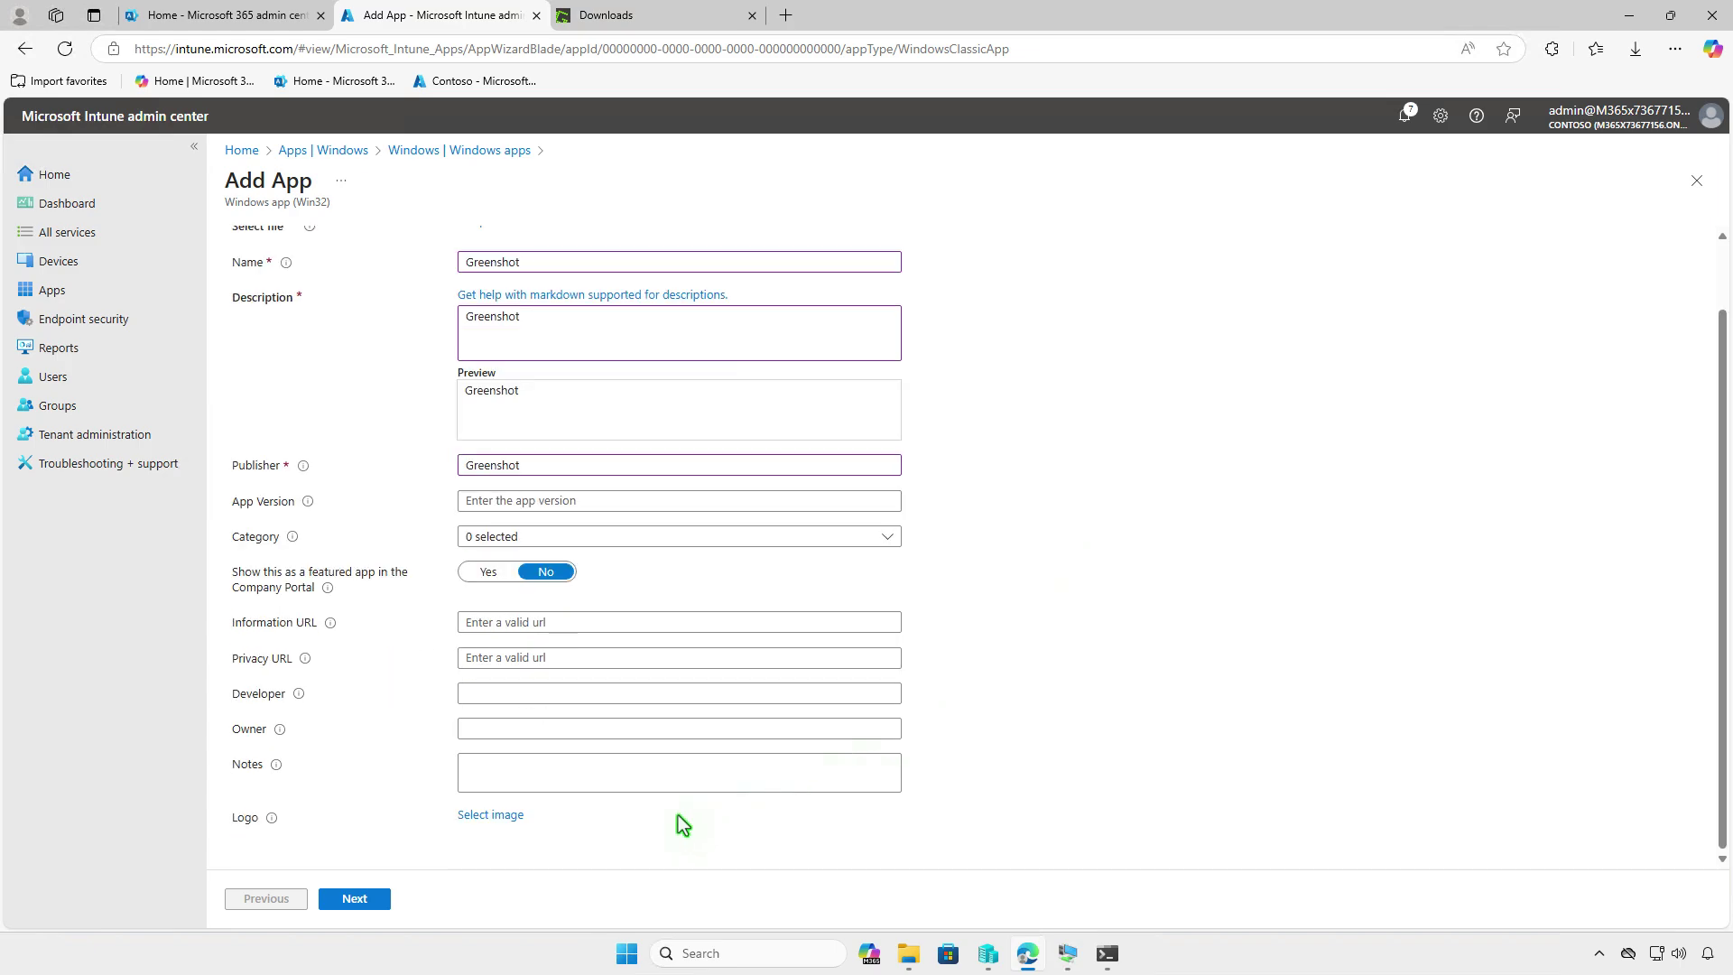
pyautogui.click(498, 816)
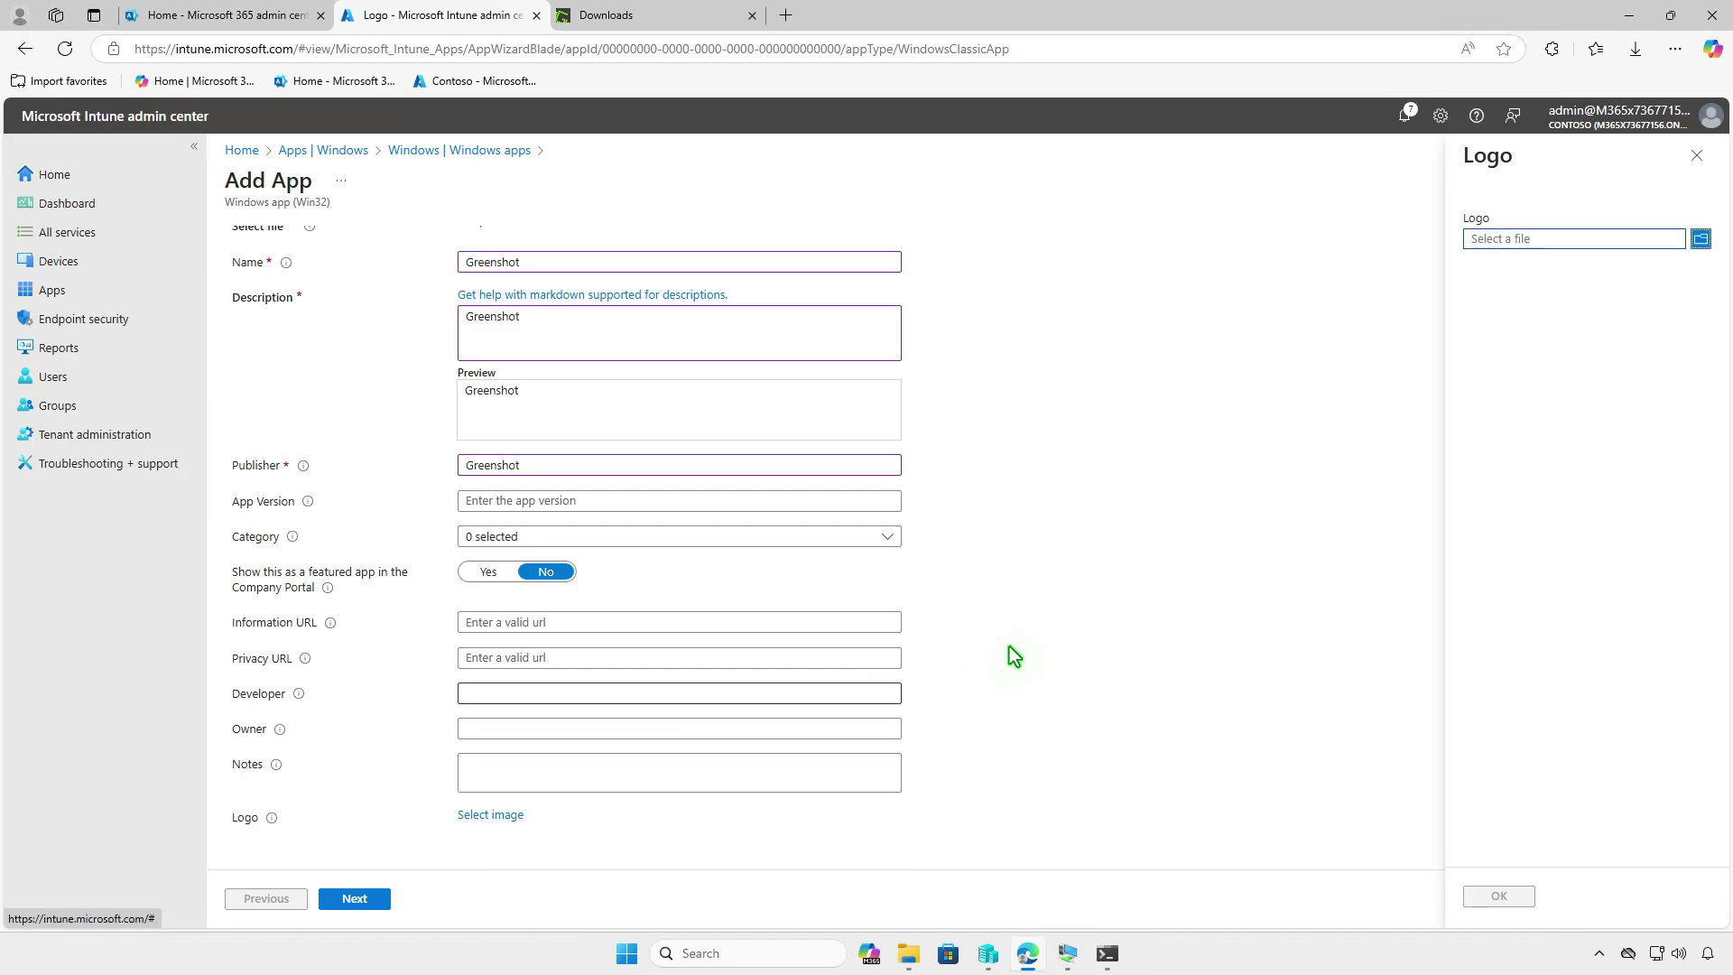
pyautogui.click(1556, 246)
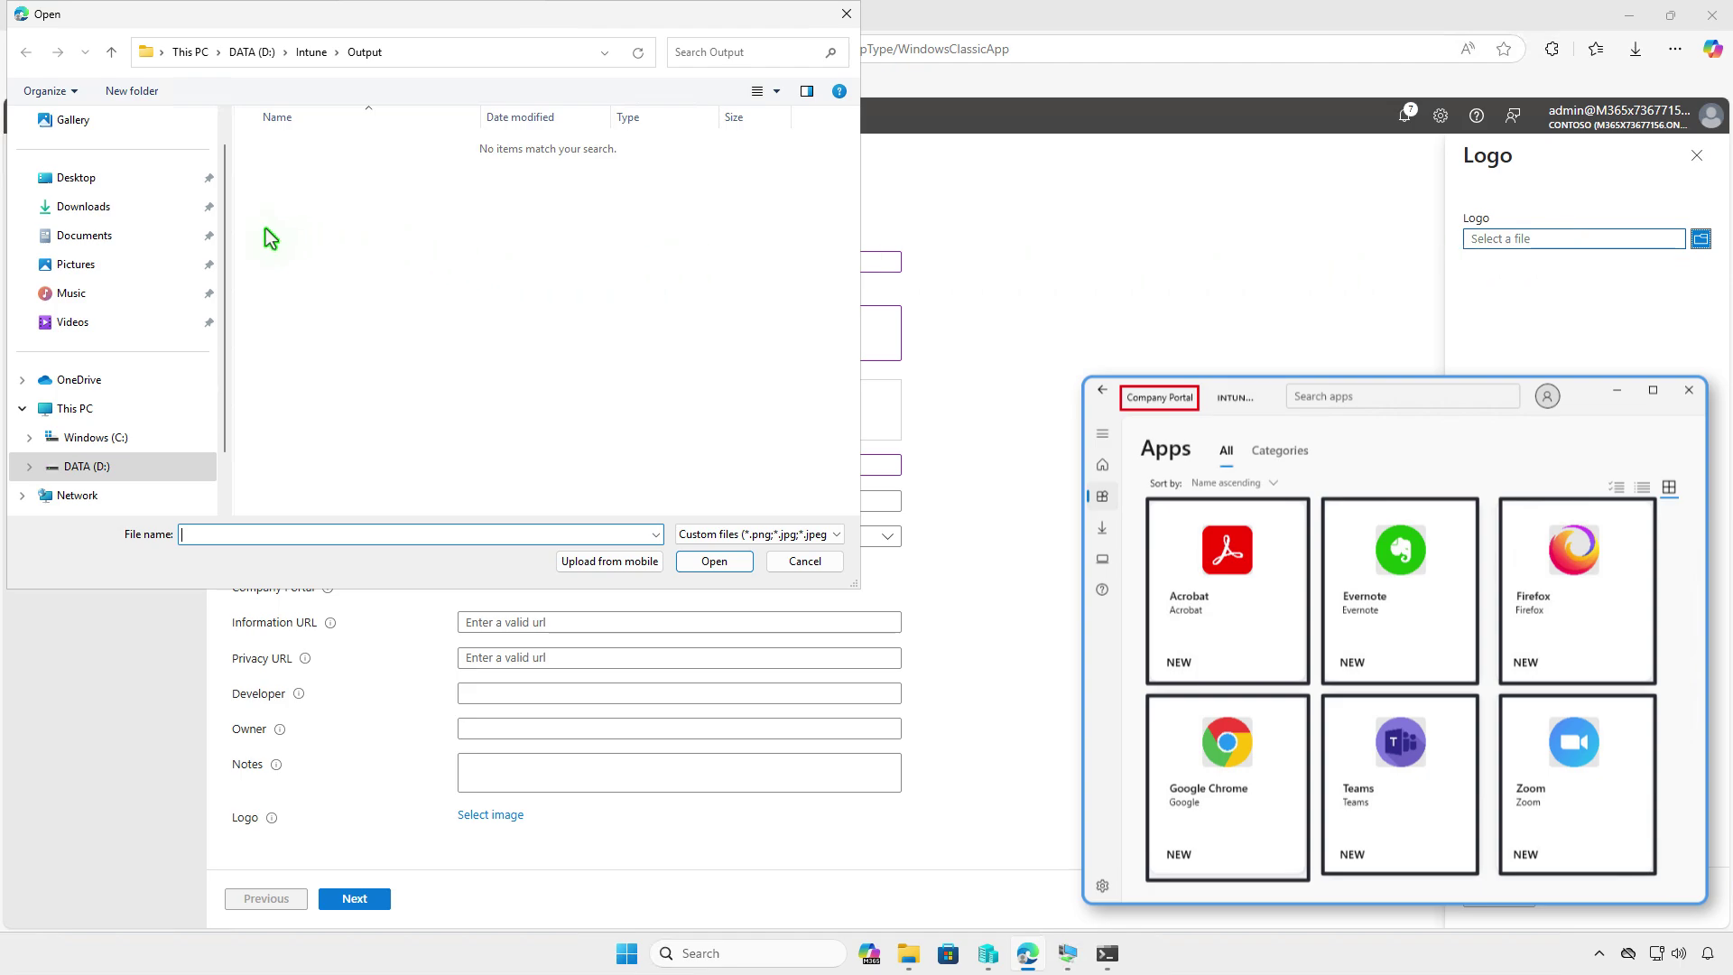
pyautogui.click(106, 213)
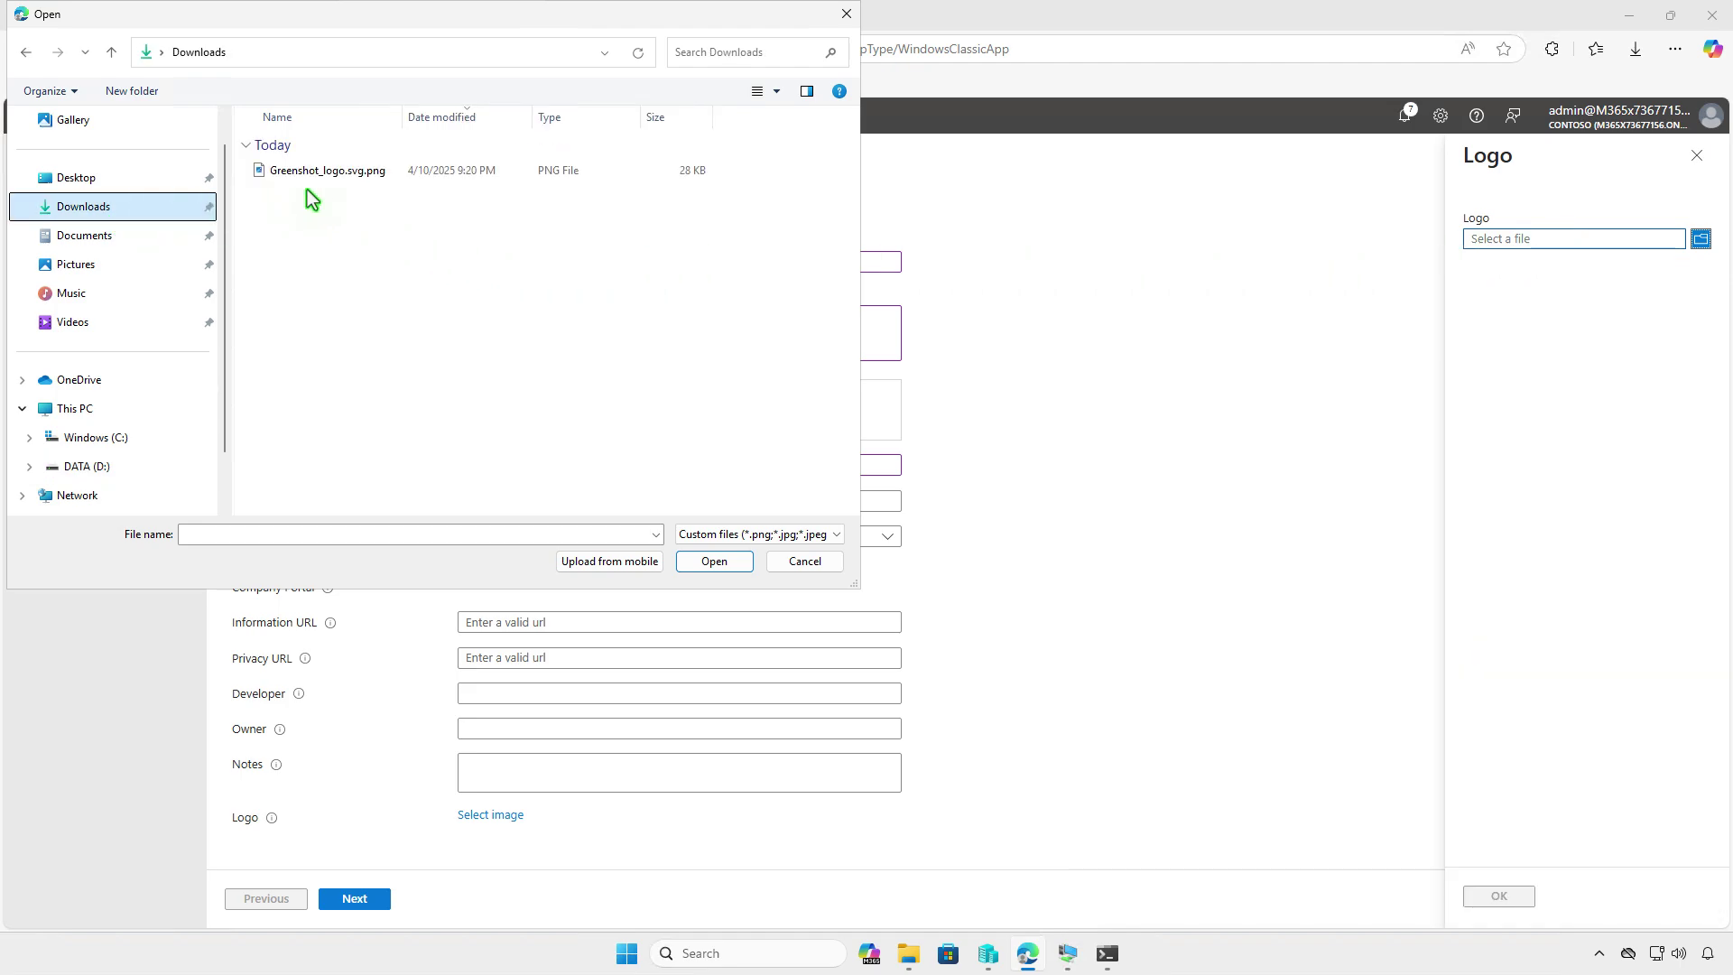
pyautogui.click(415, 176)
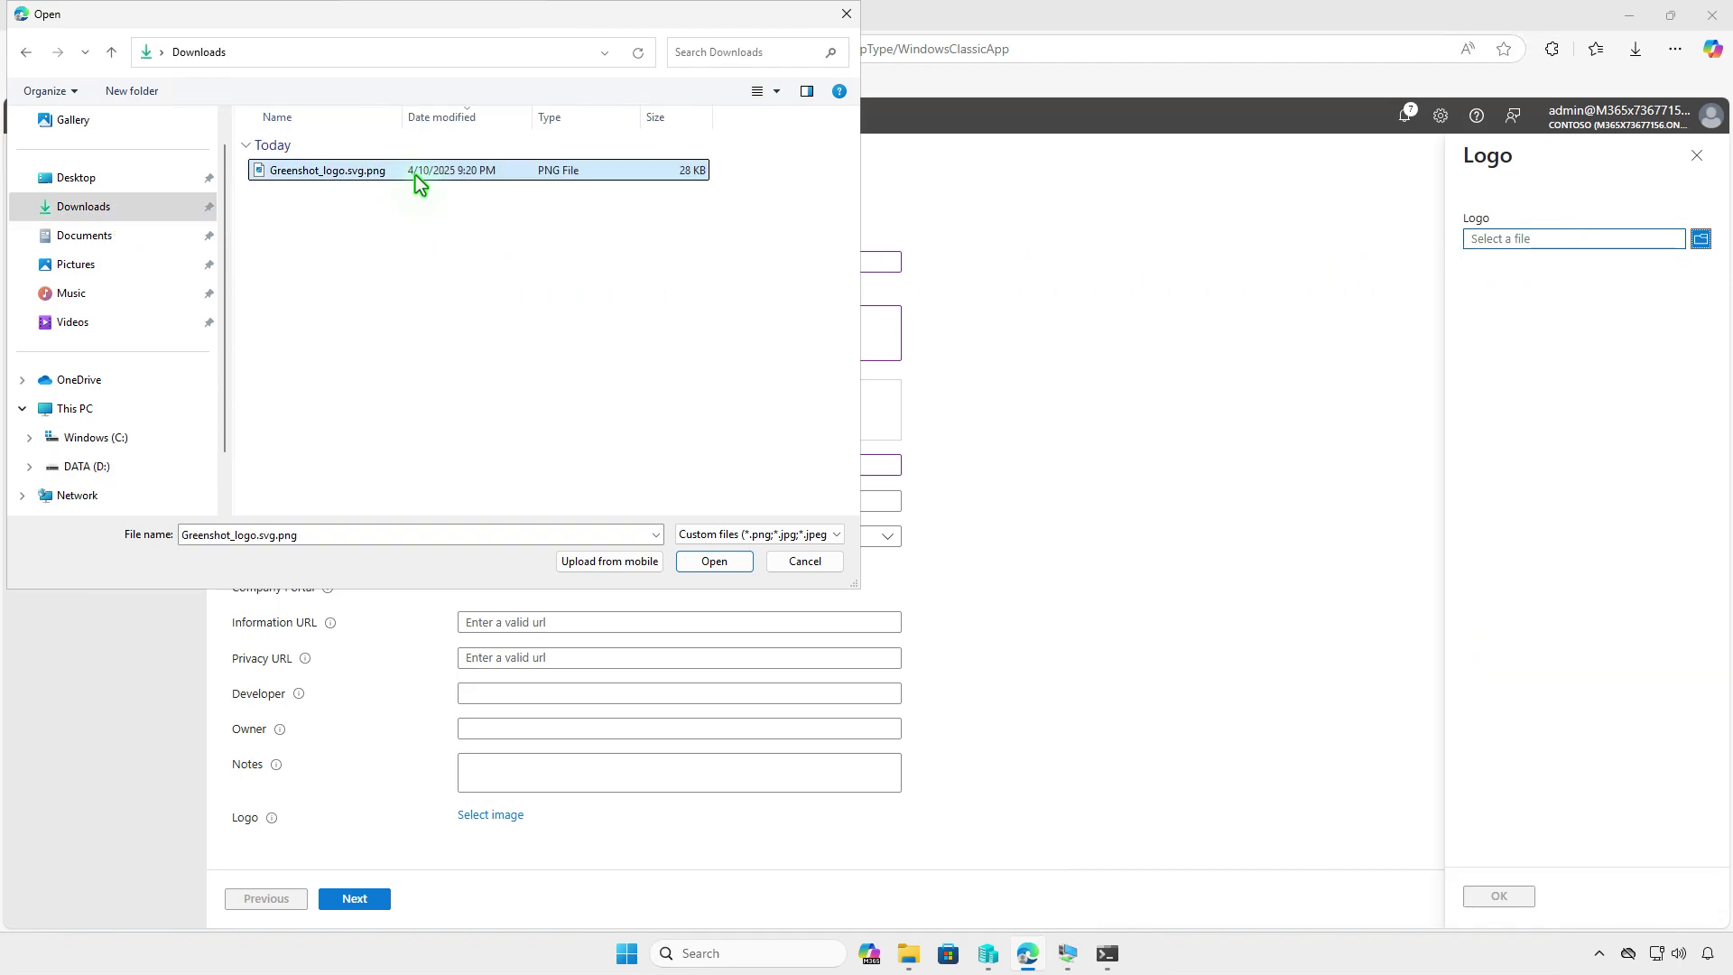
pyautogui.click(712, 561)
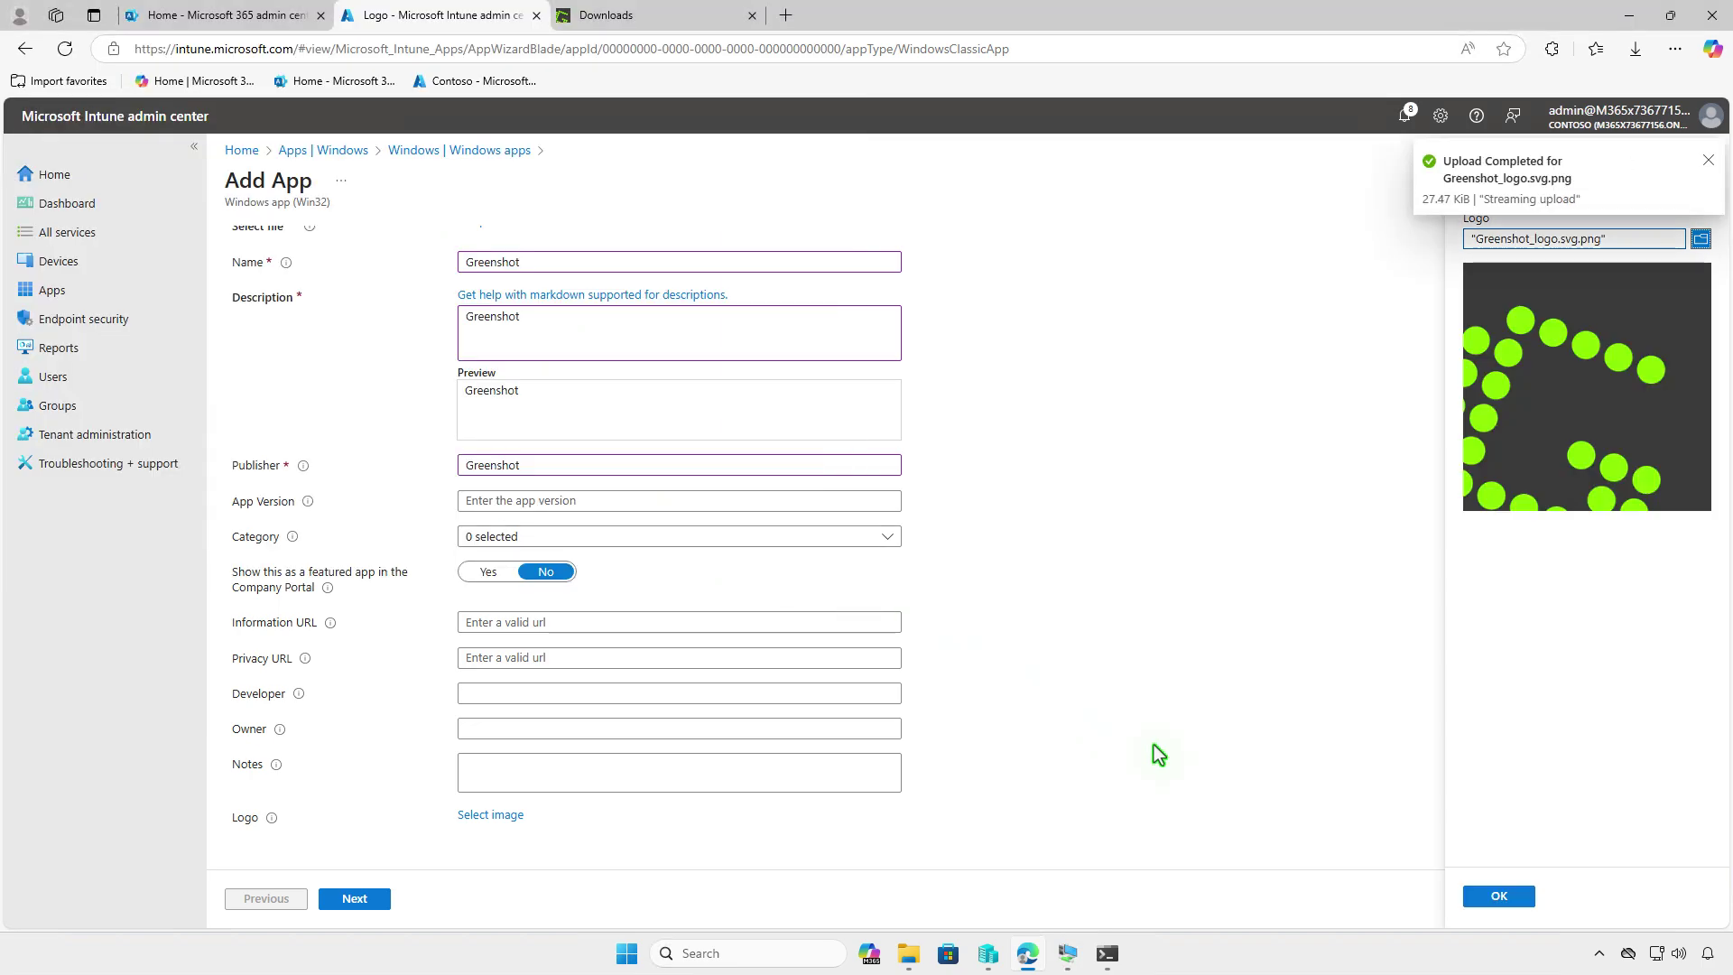
pyautogui.click(1466, 897)
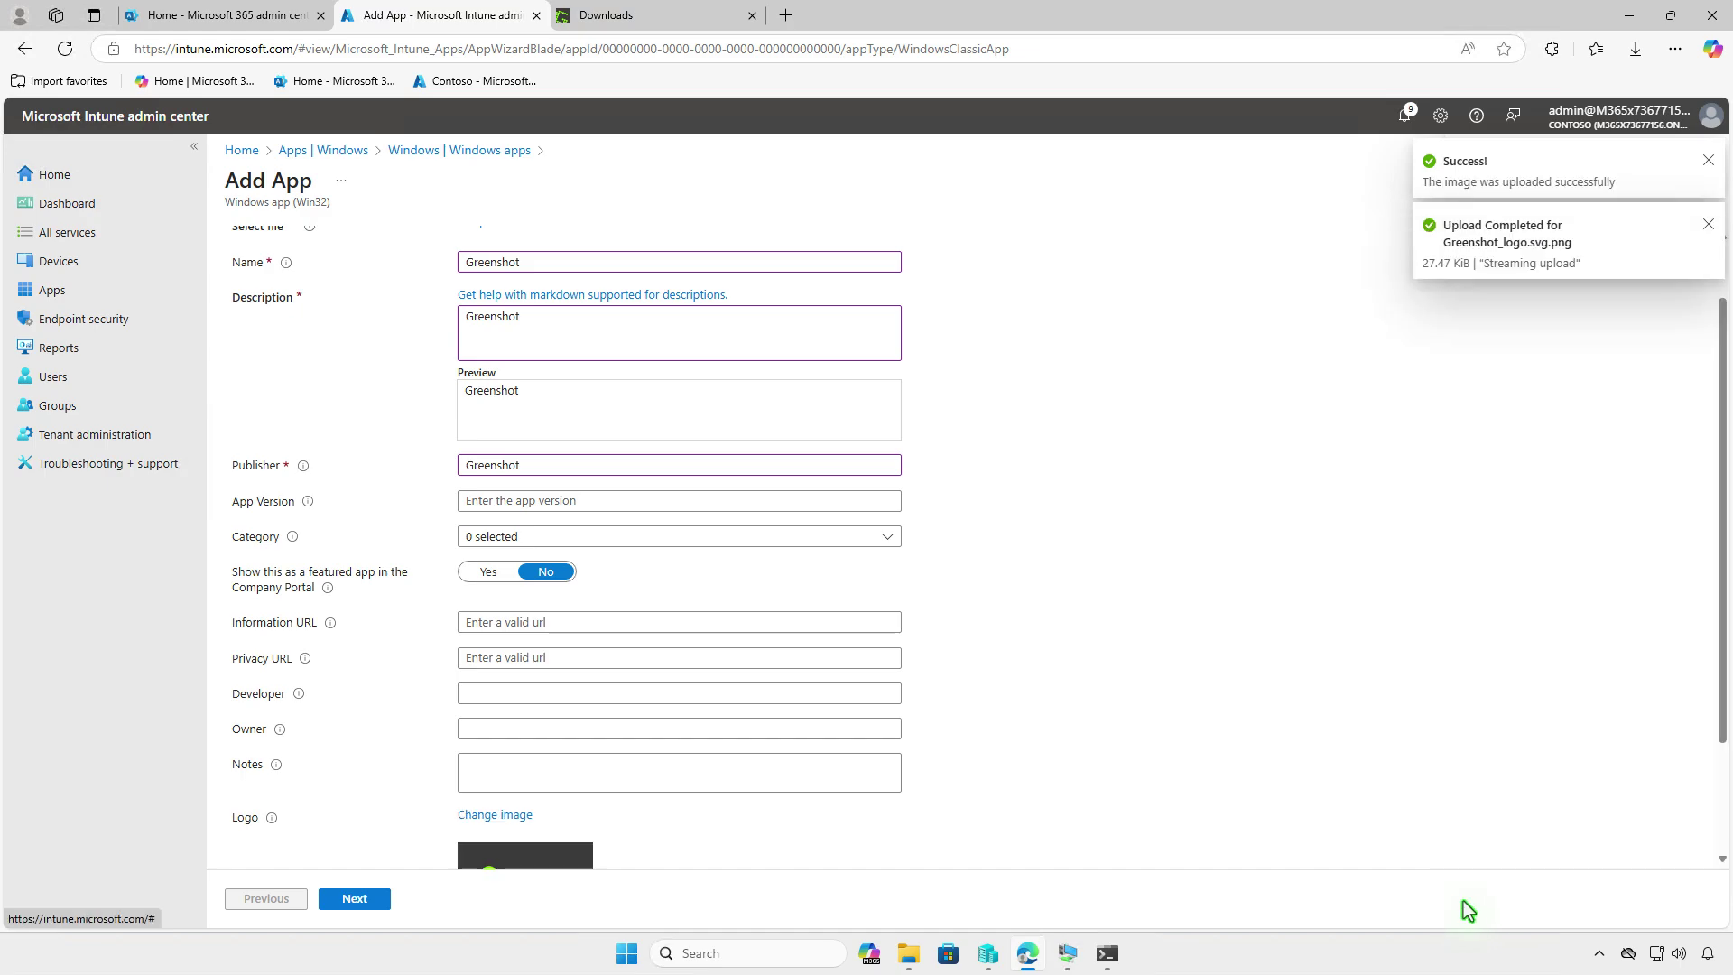
pyautogui.scroll(-2, 990, 825)
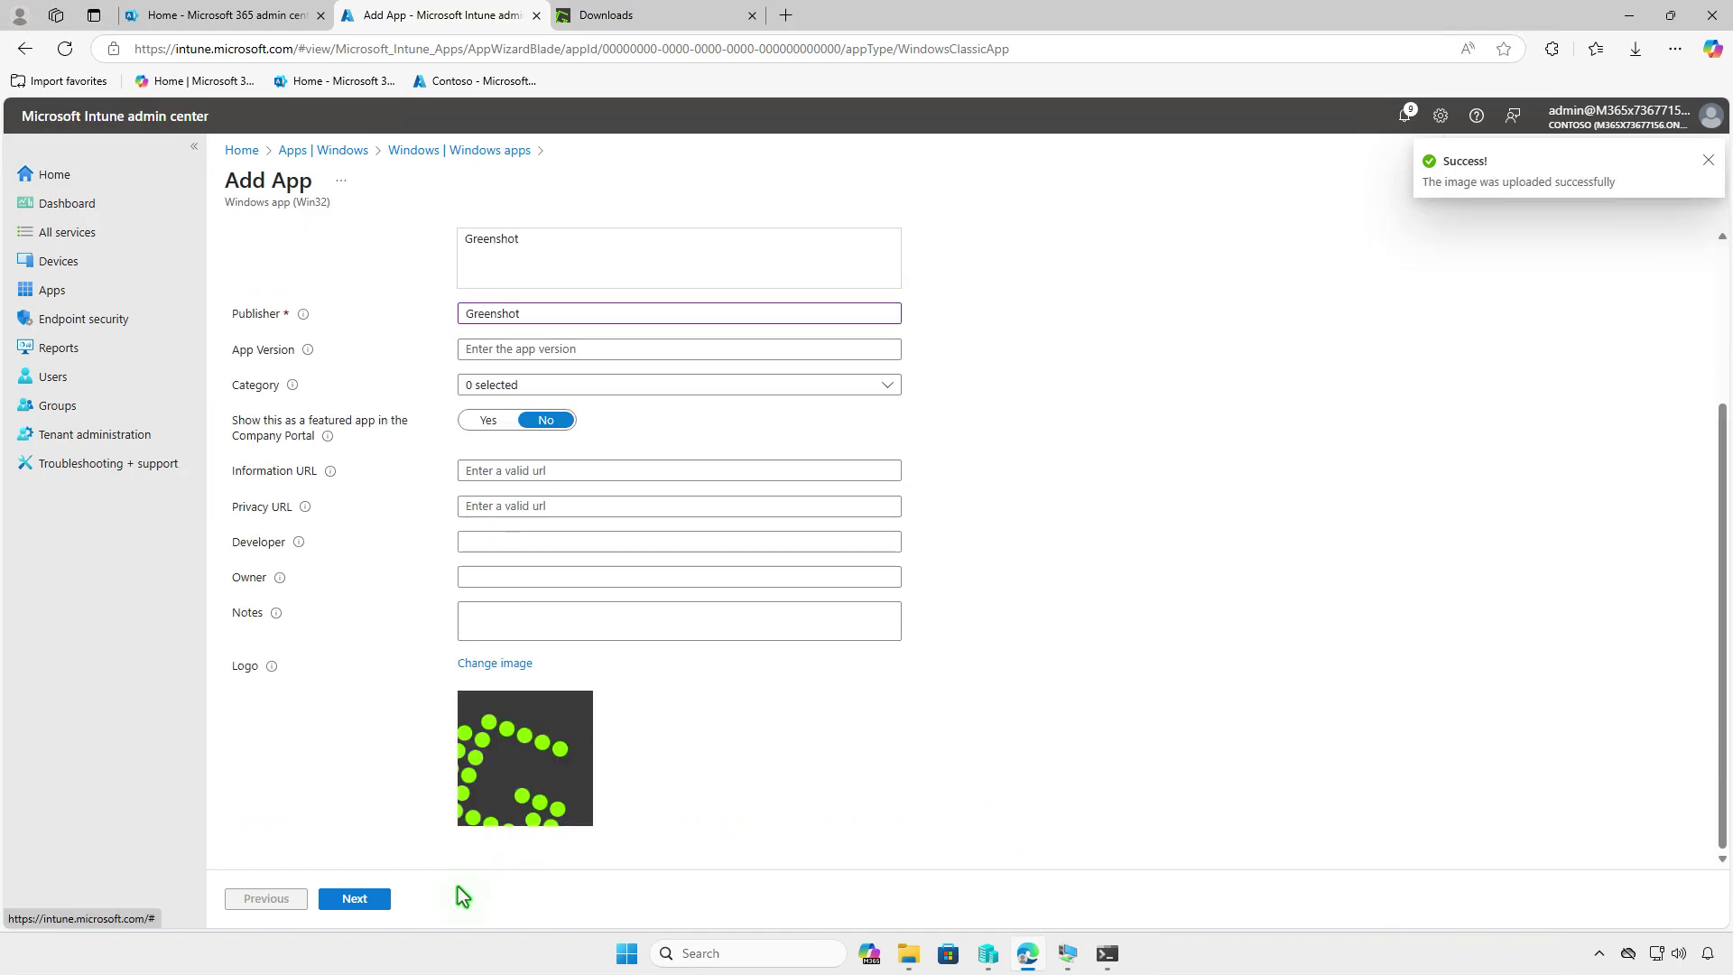
pyautogui.click(386, 896)
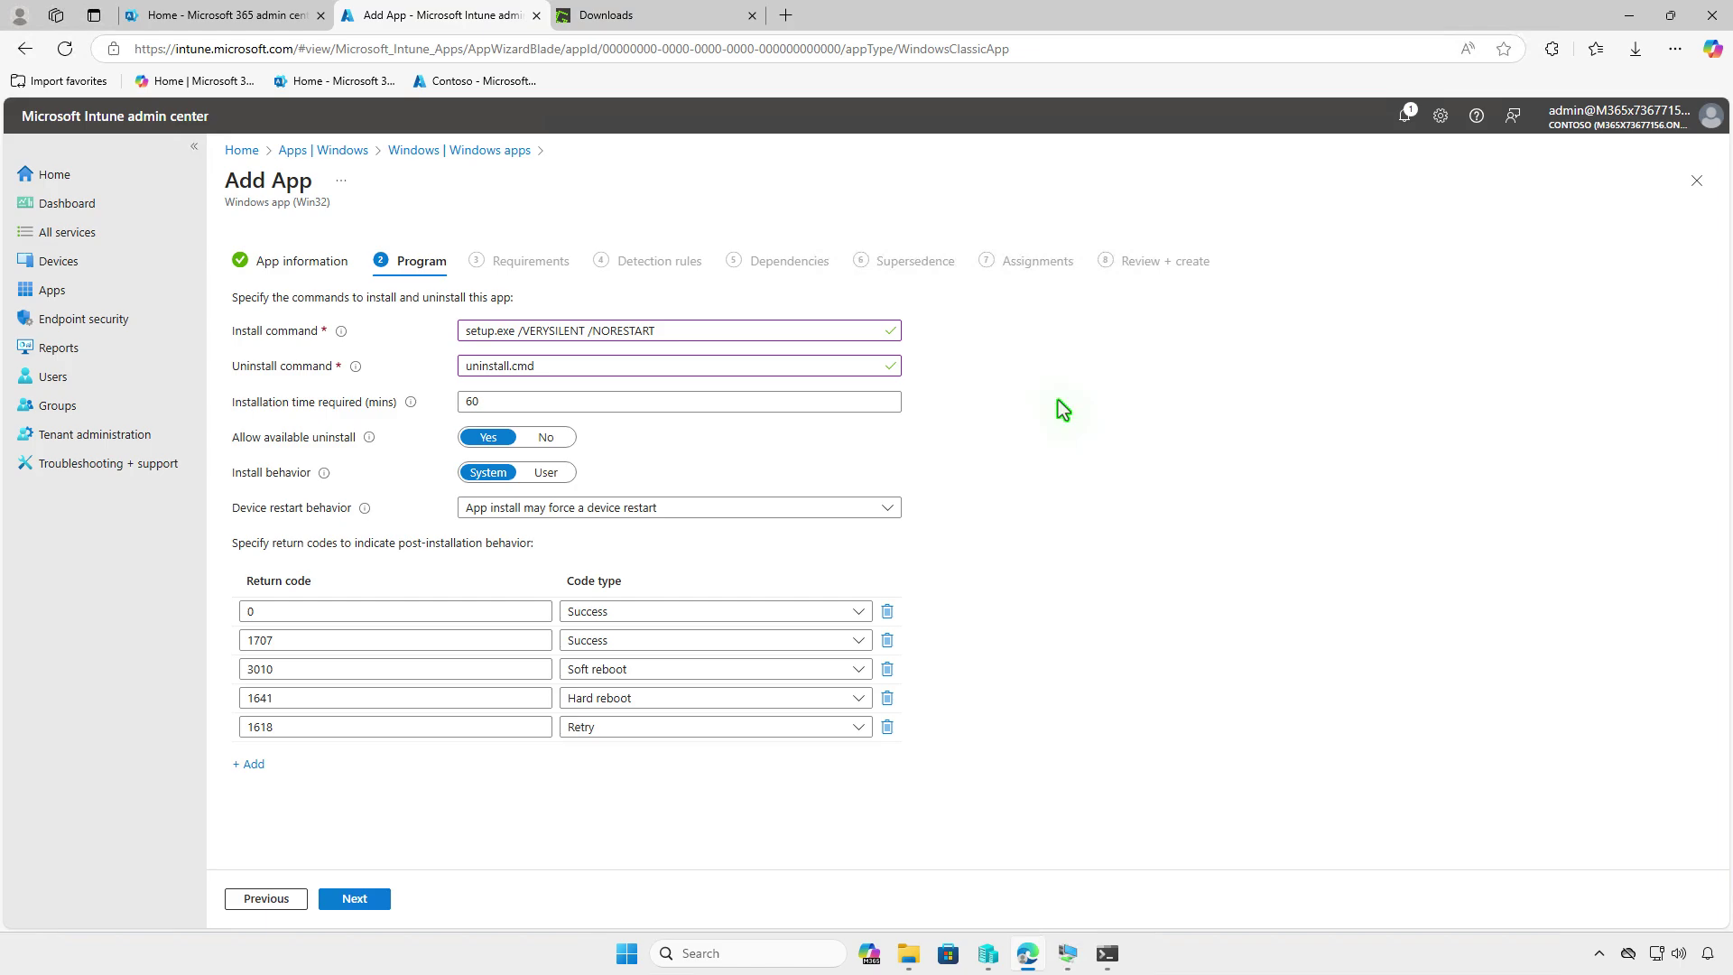
# Require 64-bit architecture and minimum OS Windows 10 1607, then continue to Detection rules.
pyautogui.click(370, 900)
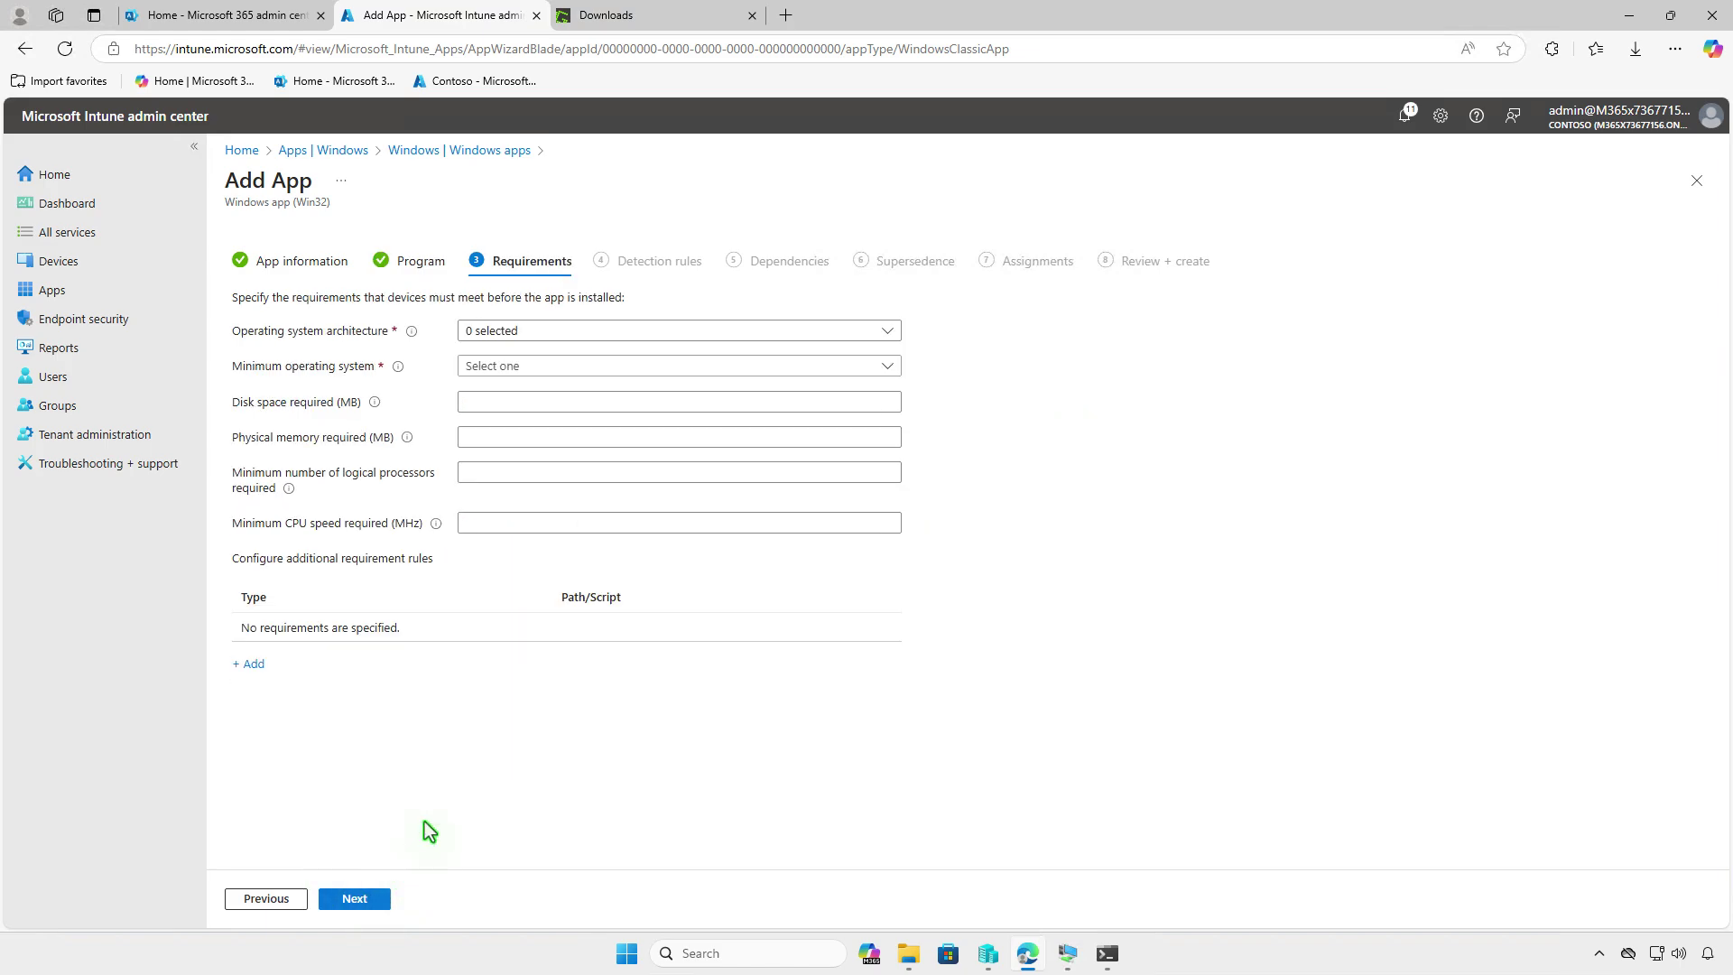
pyautogui.click(626, 330)
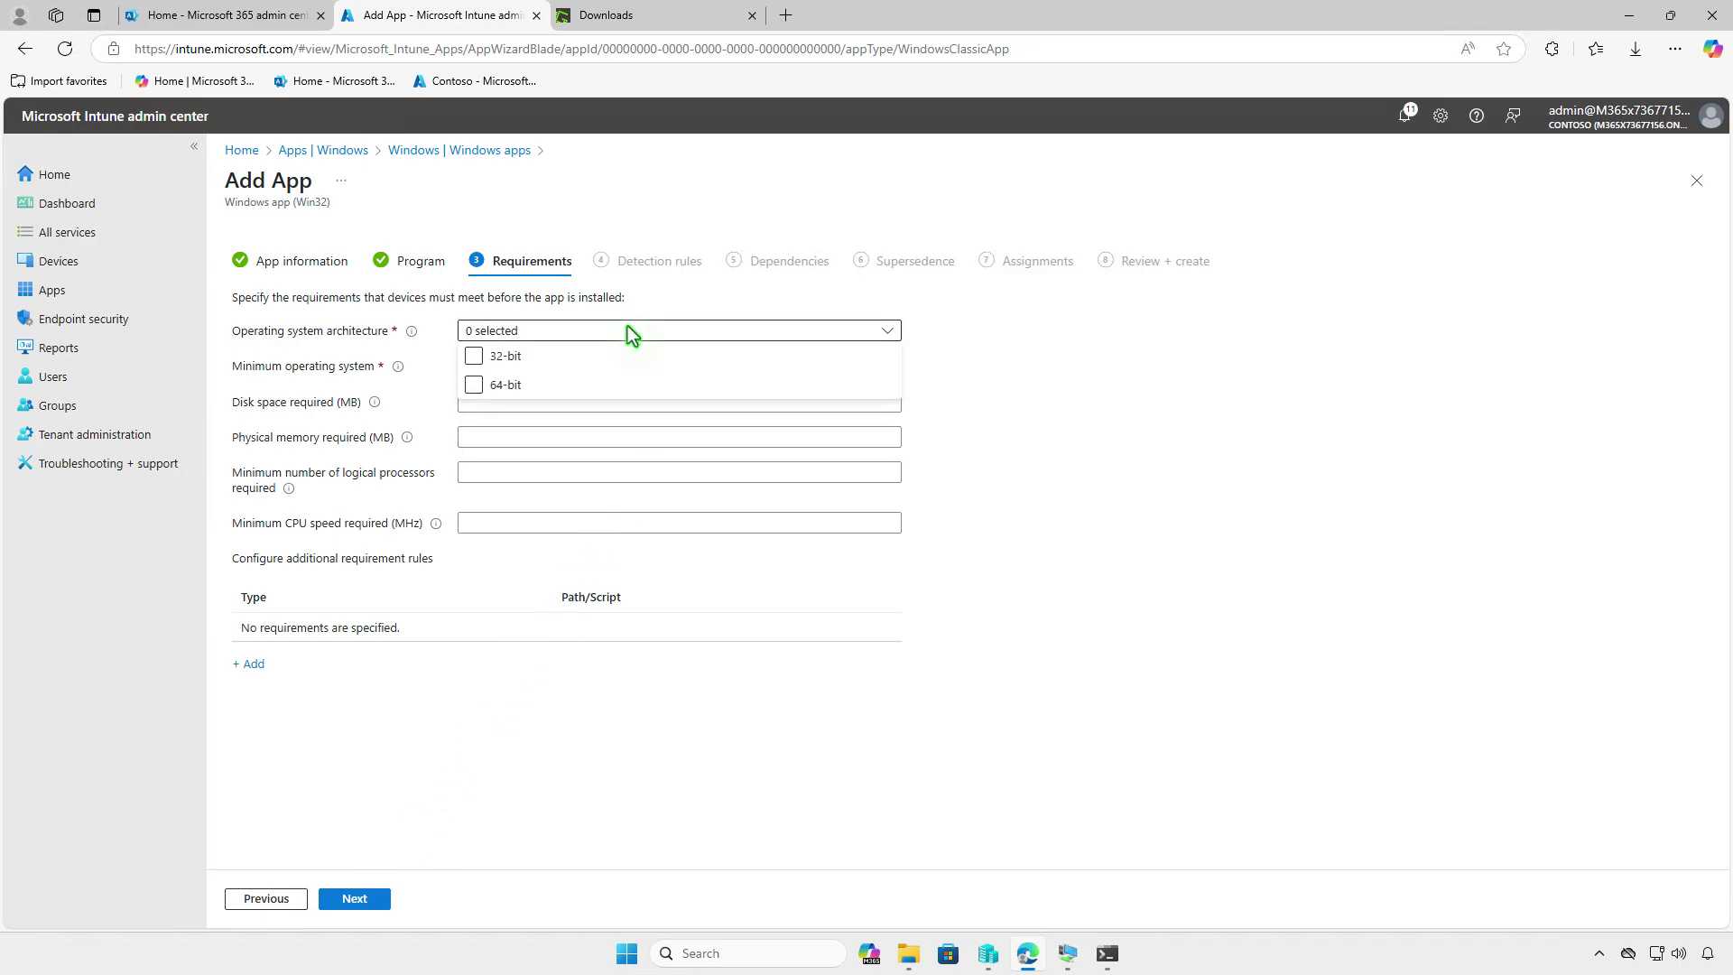
pyautogui.click(527, 385)
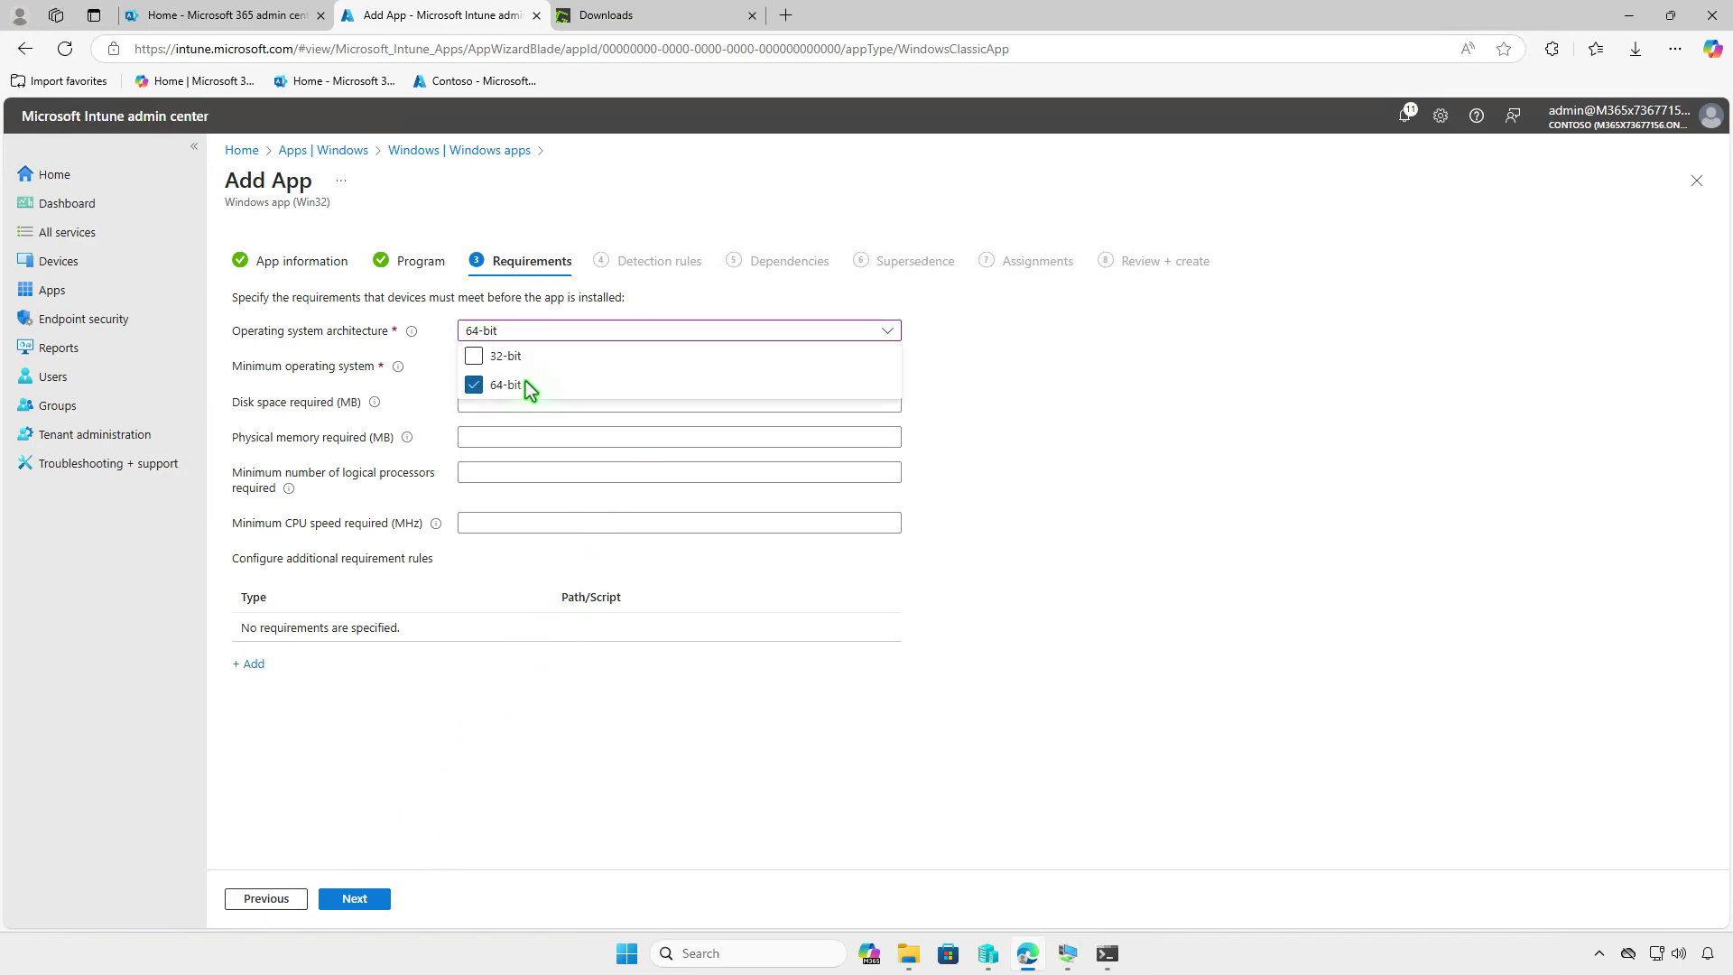
pyautogui.click(437, 406)
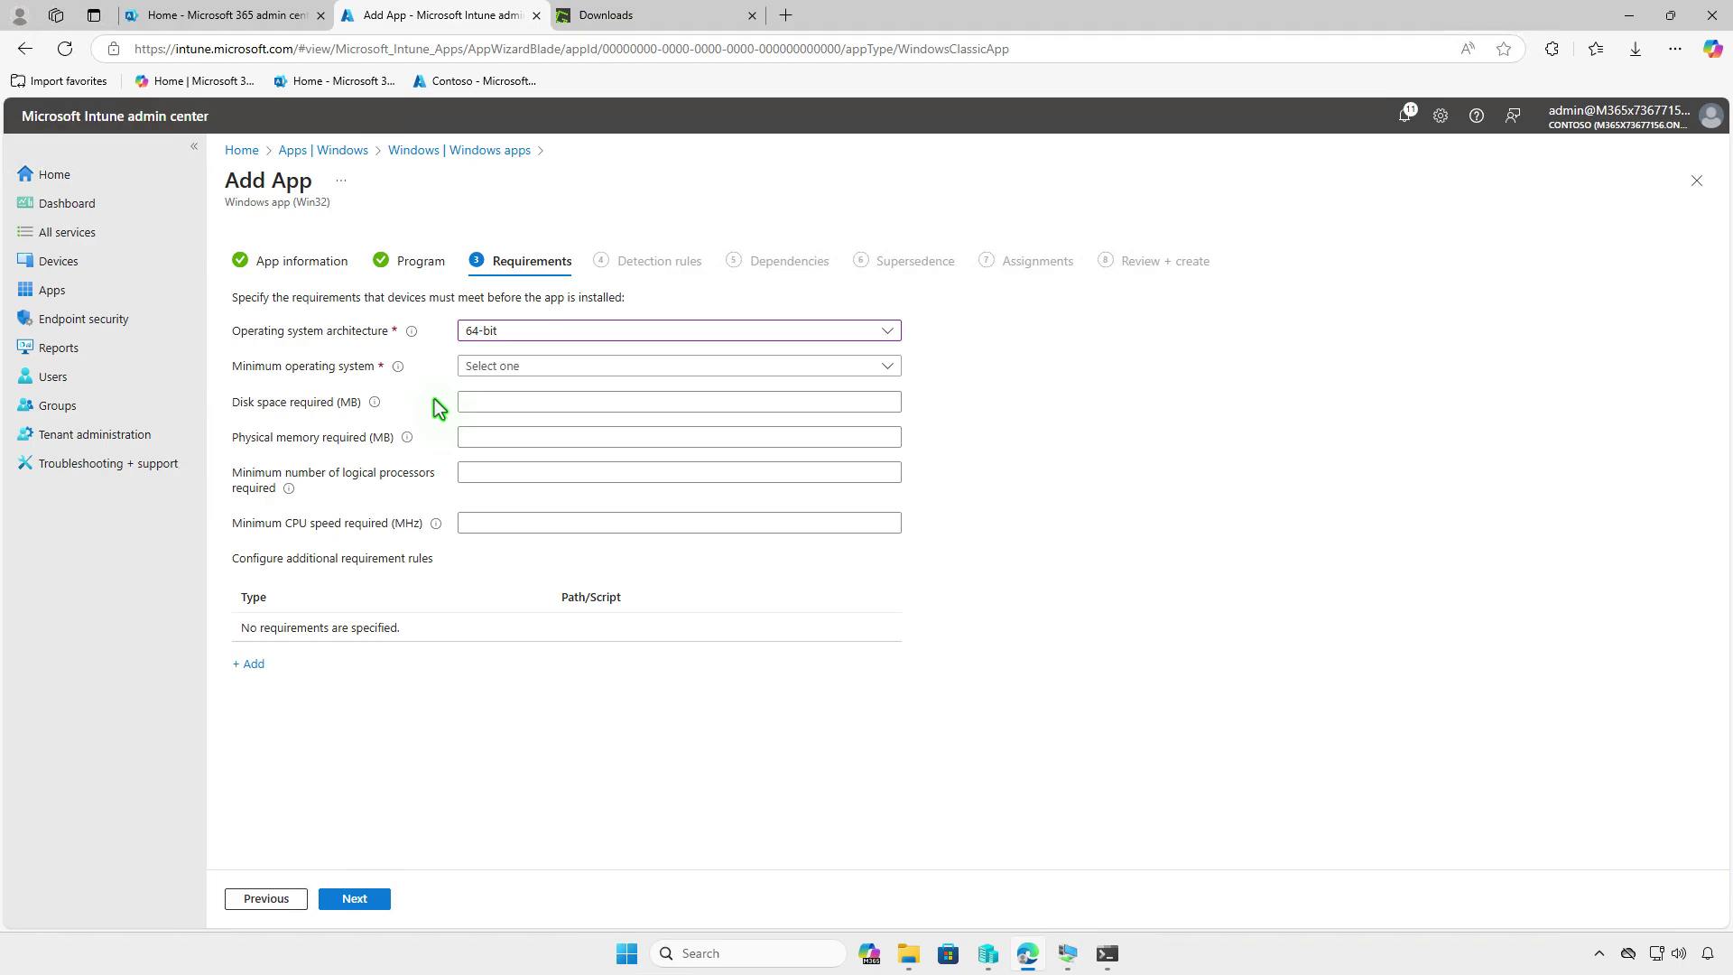
pyautogui.click(552, 368)
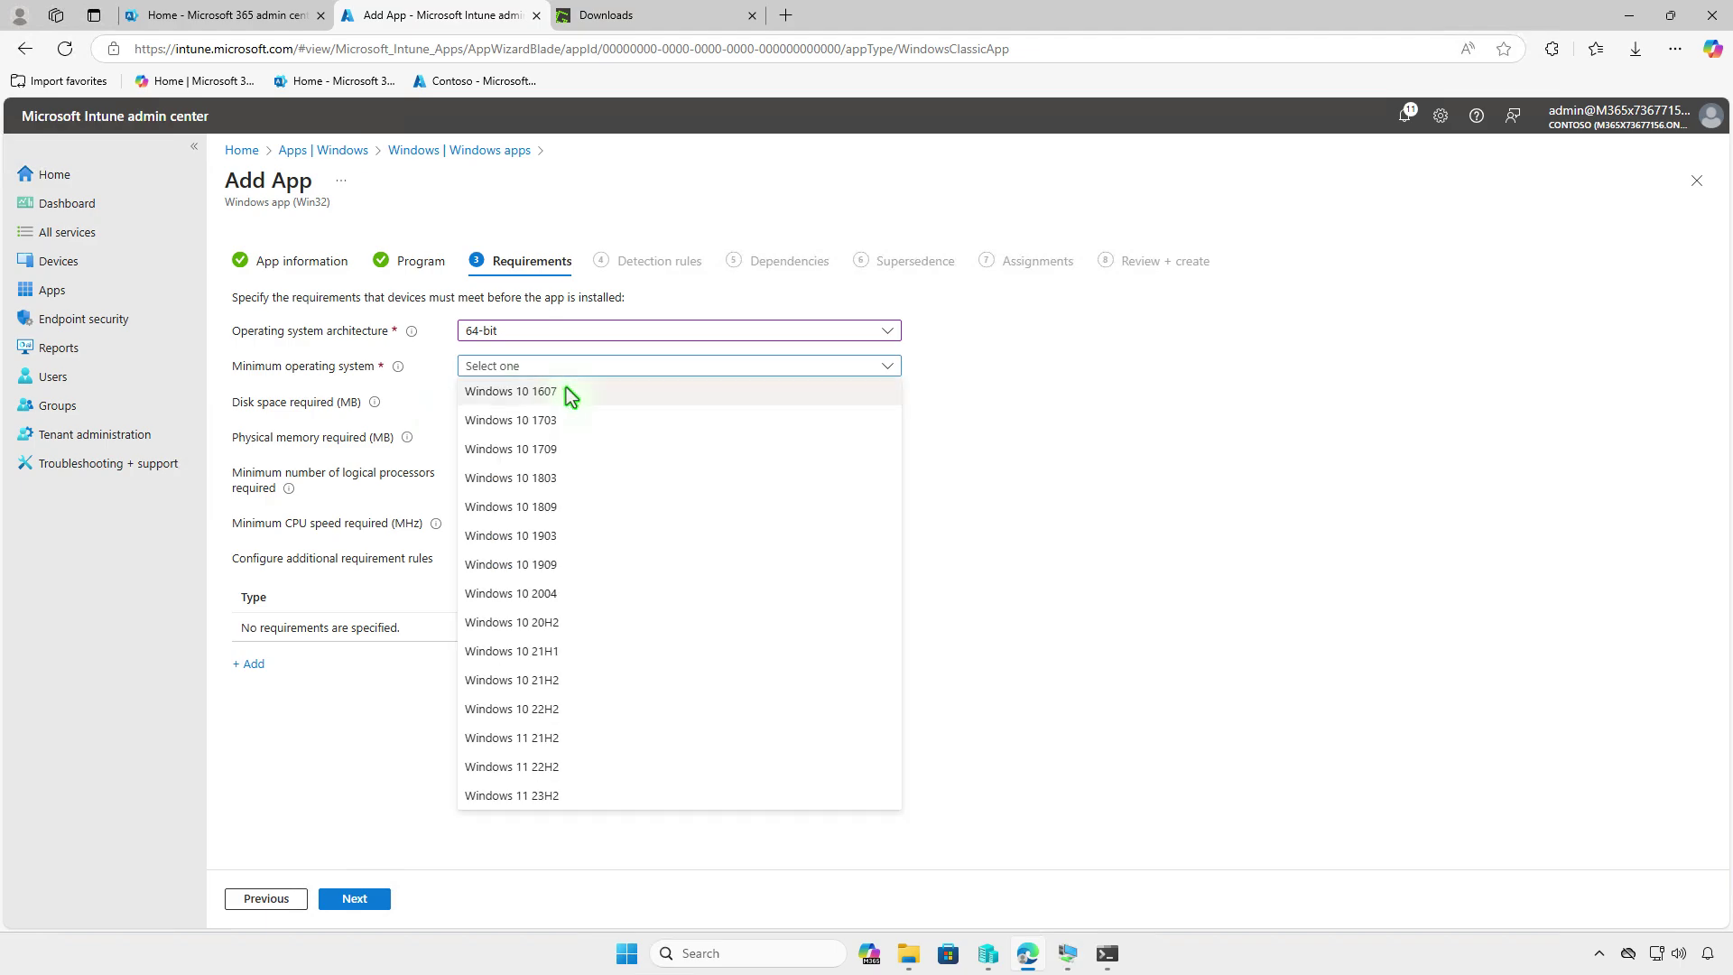
pyautogui.click(566, 388)
pyautogui.click(565, 398)
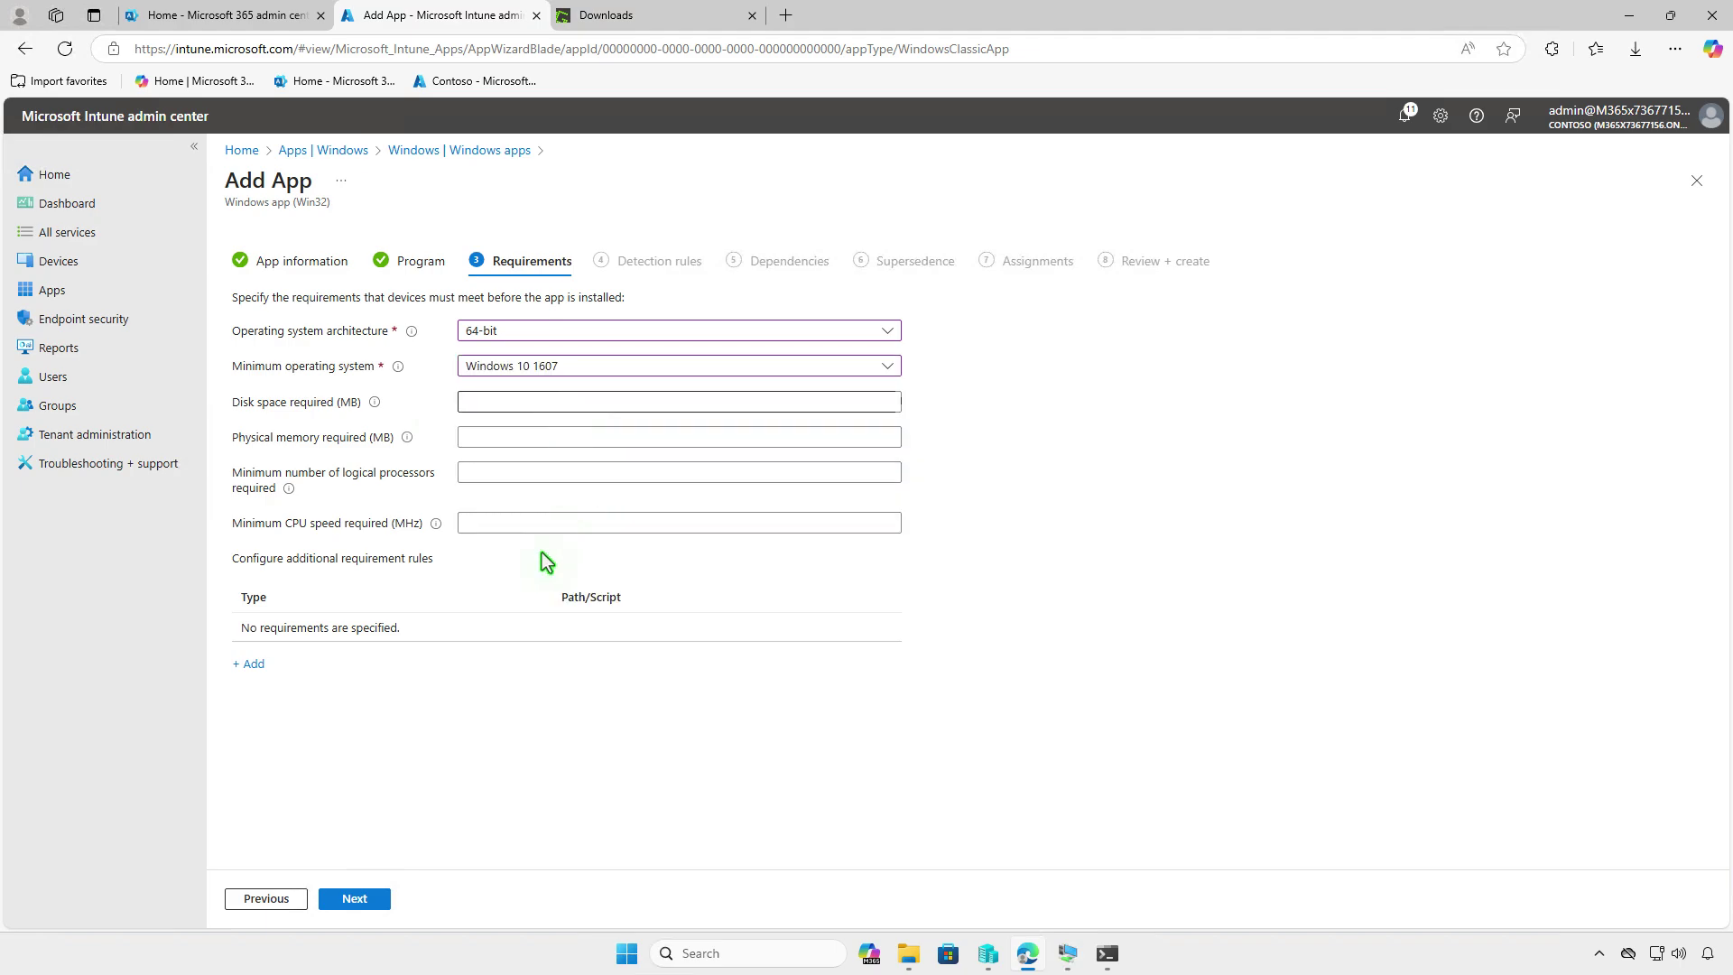
pyautogui.click(377, 897)
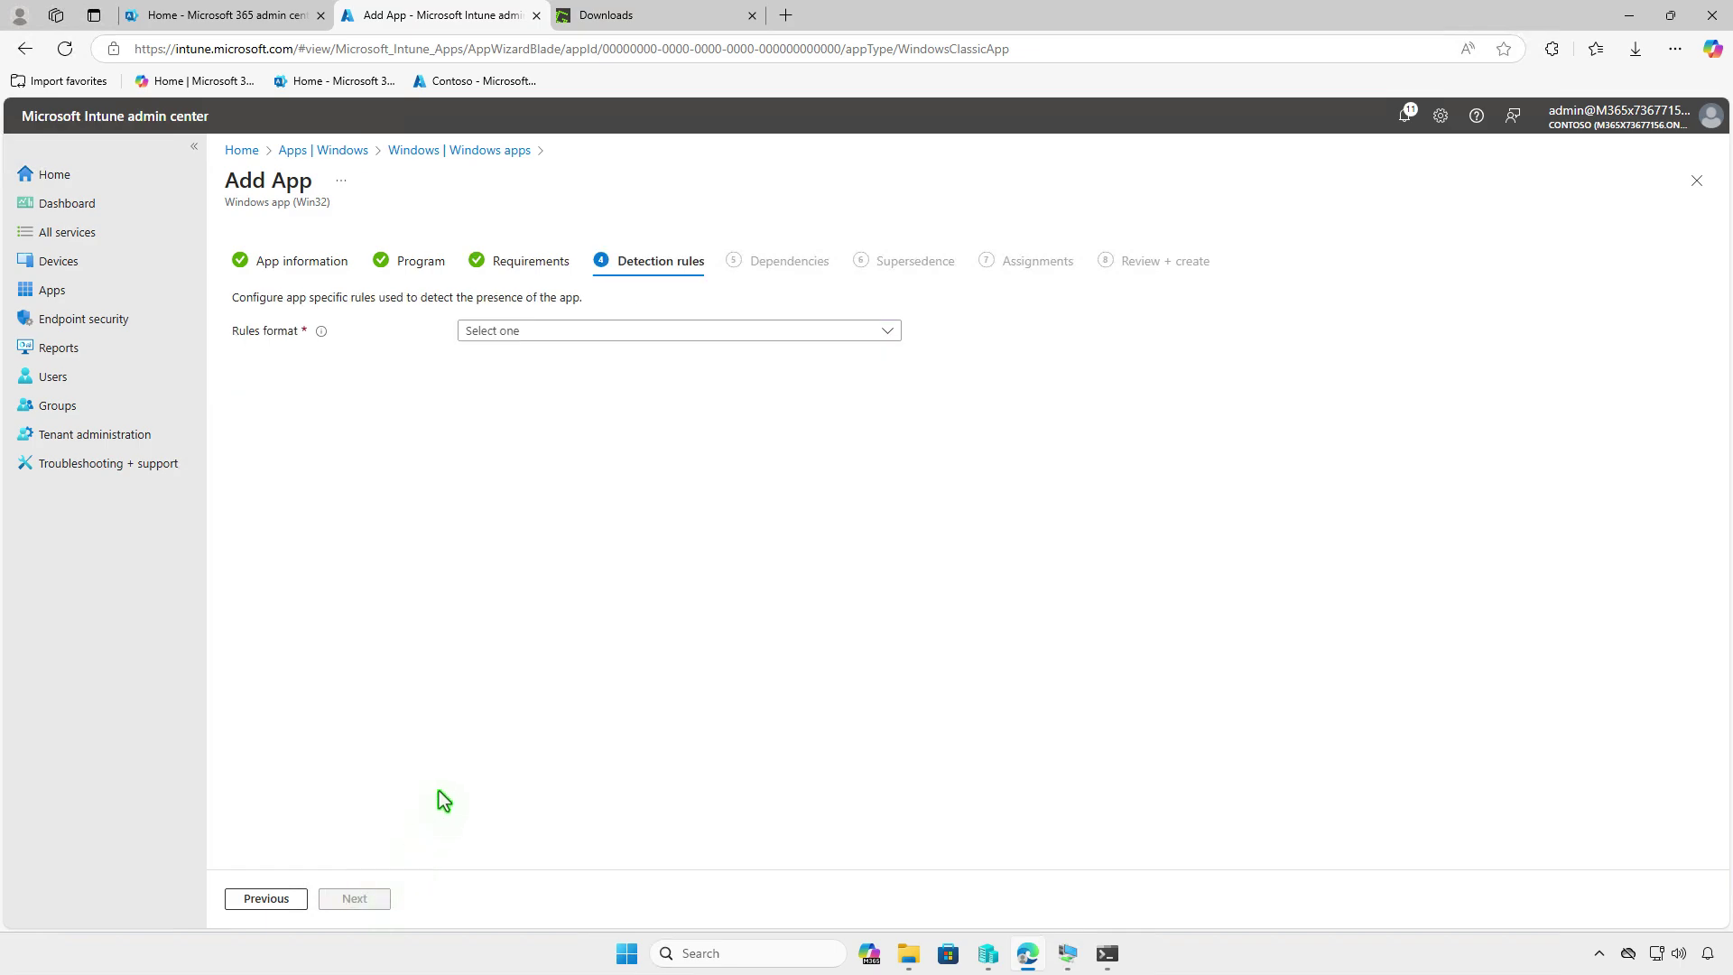
# Add a manual File detection rule for %ProgramFiles%\Greenshot (file or folder exists), then continue.
pyautogui.click(706, 332)
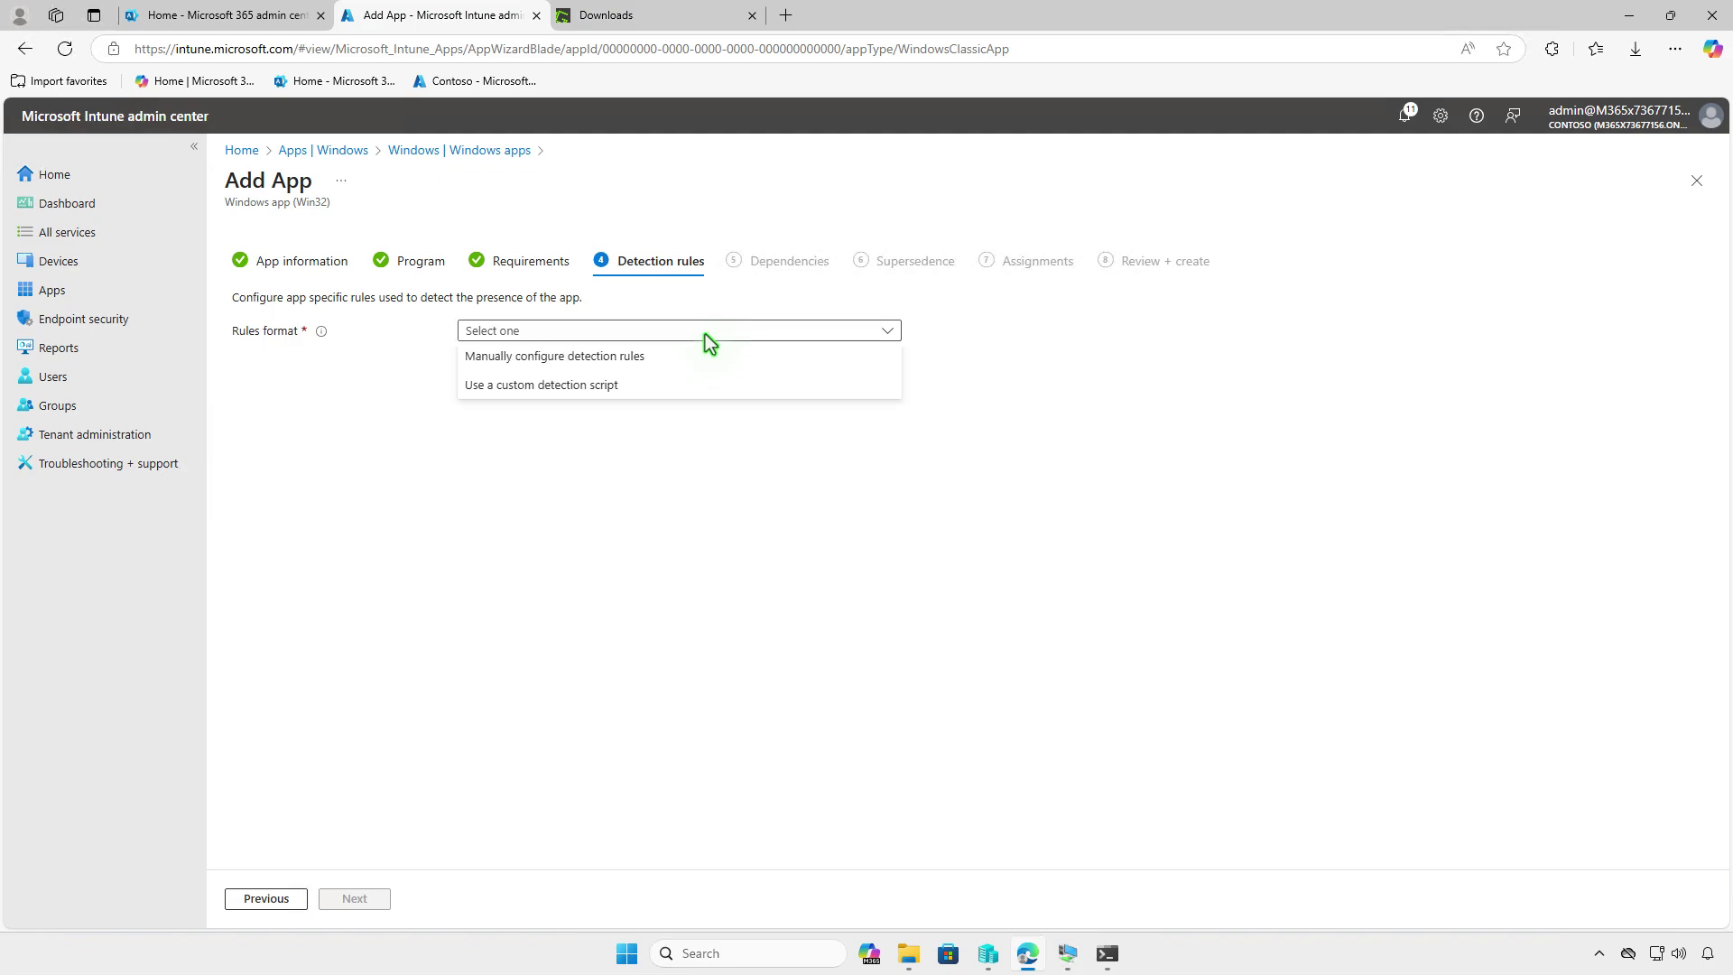
pyautogui.click(708, 359)
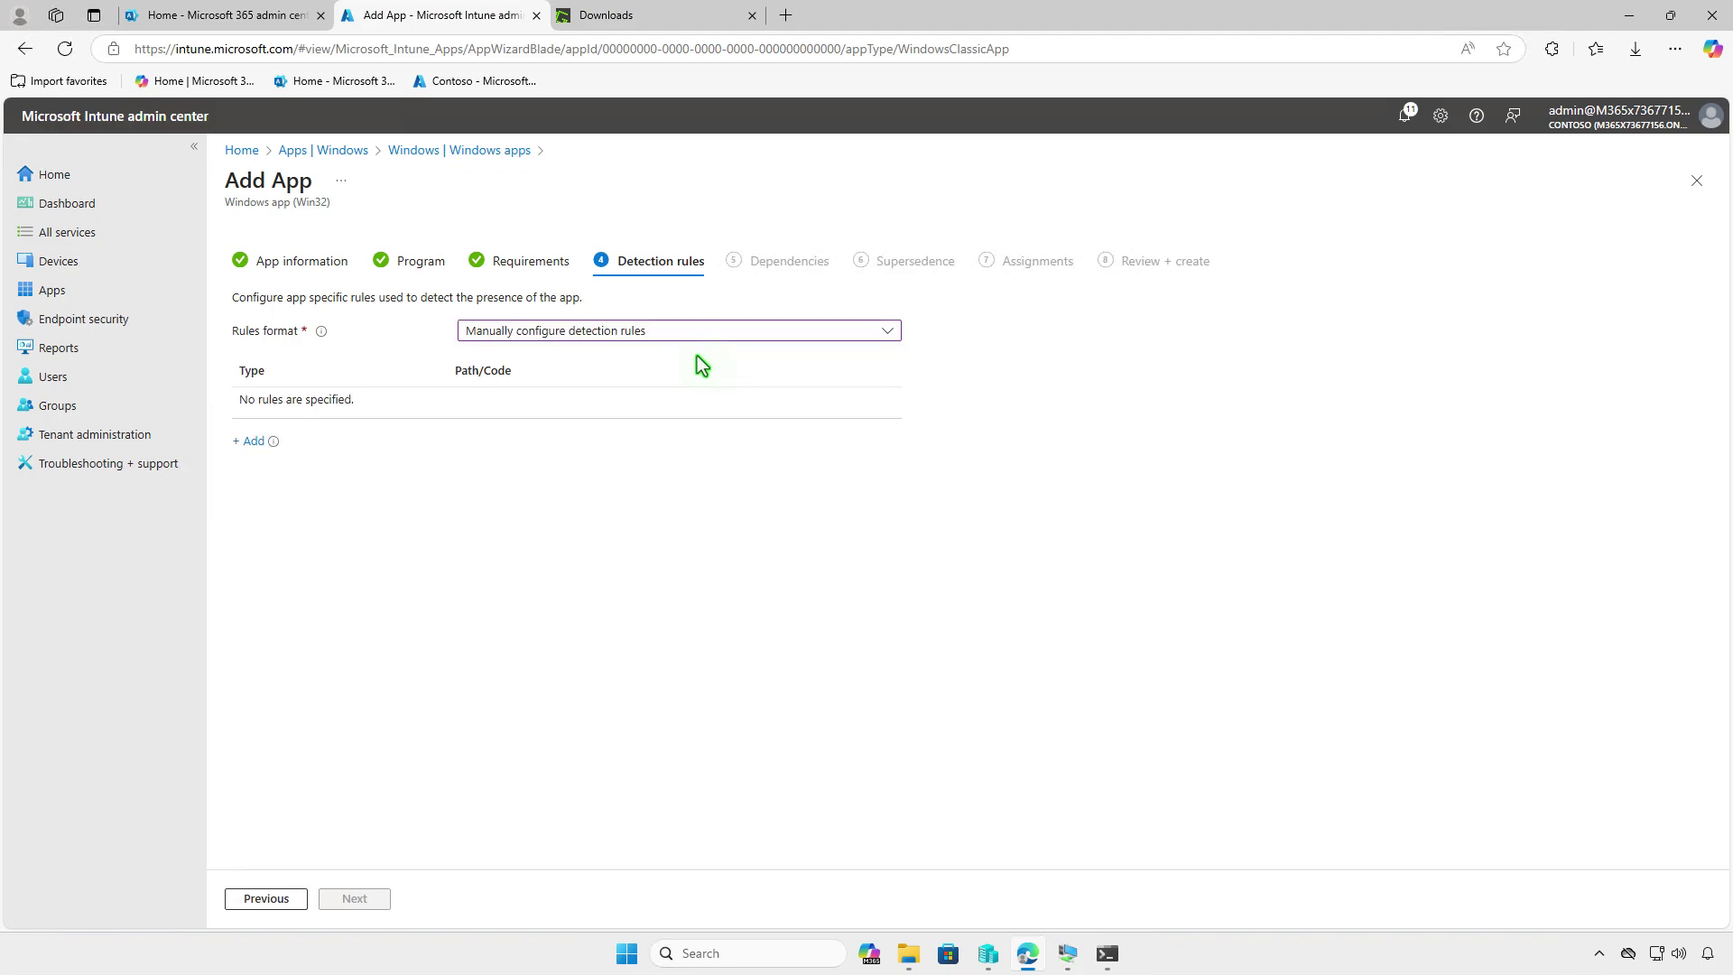
pyautogui.click(252, 442)
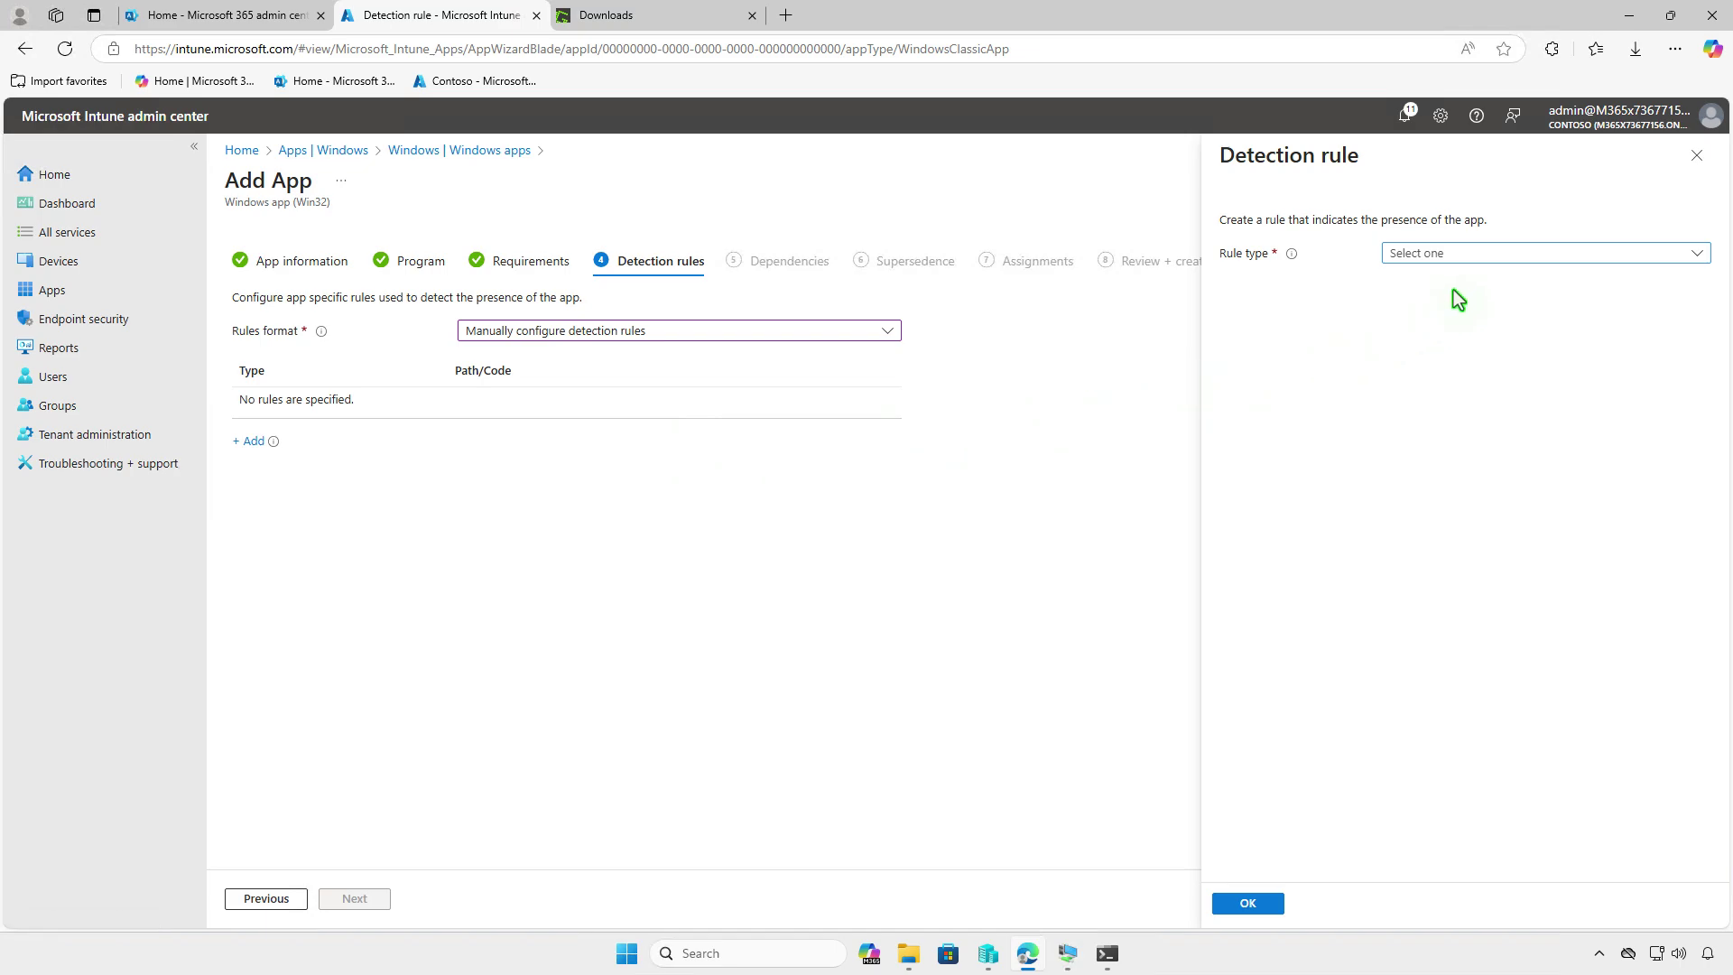
pyautogui.click(1524, 253)
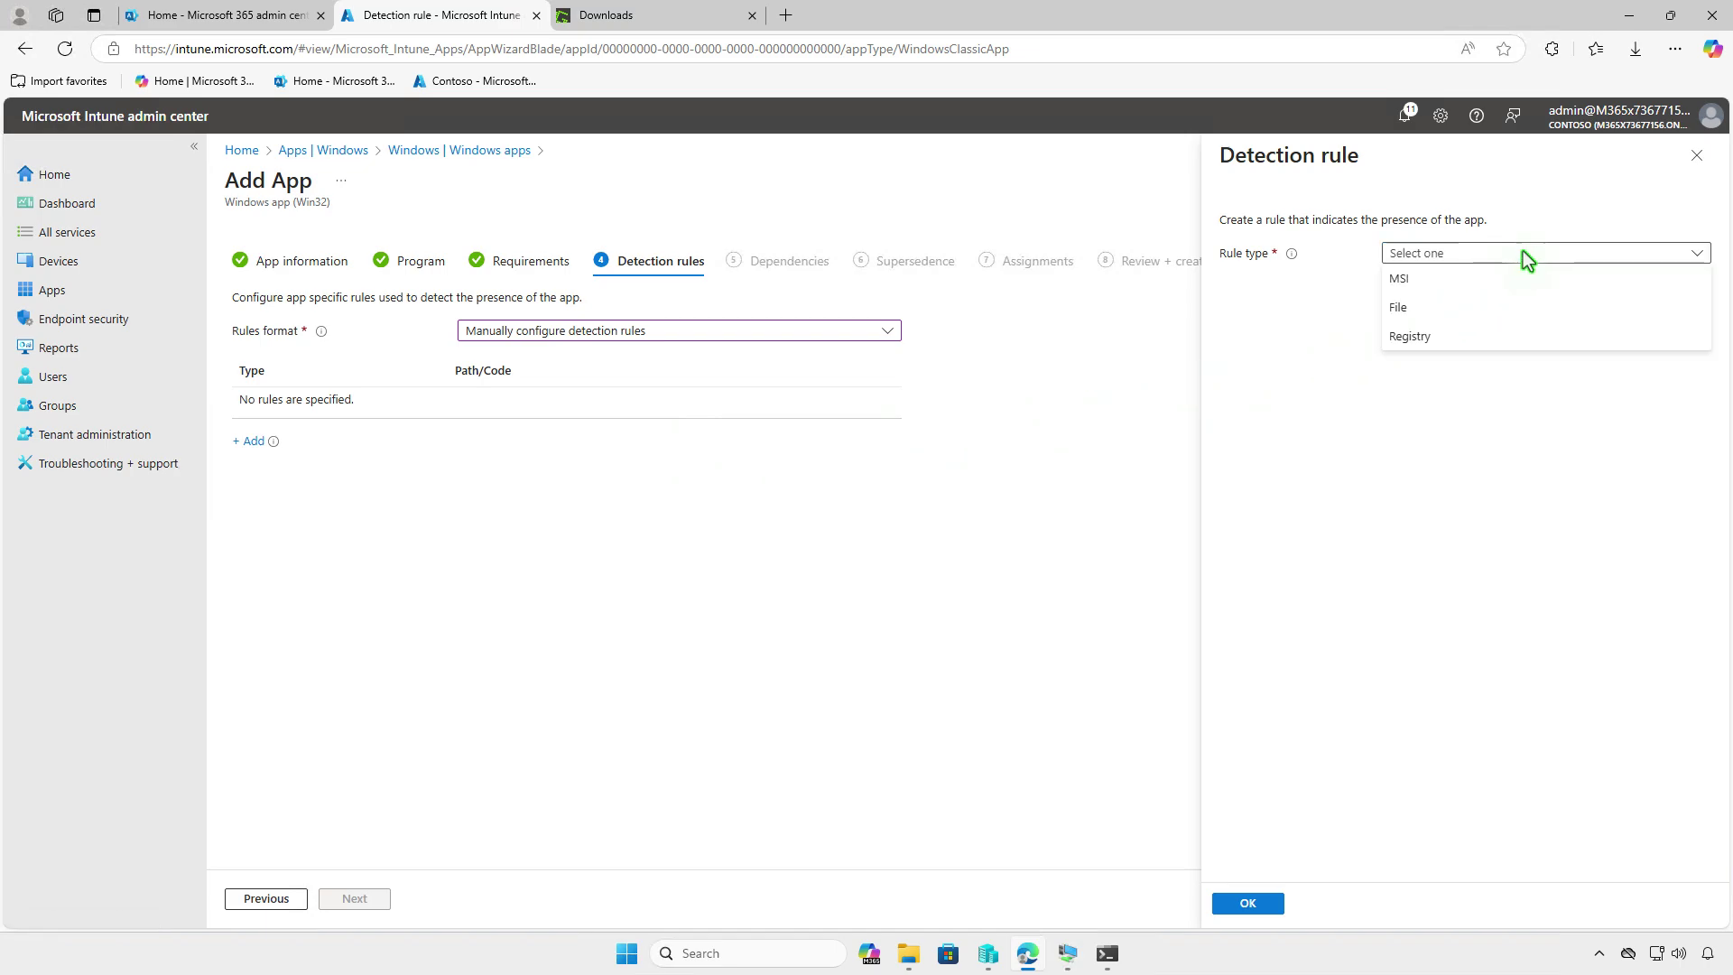
pyautogui.click(1515, 307)
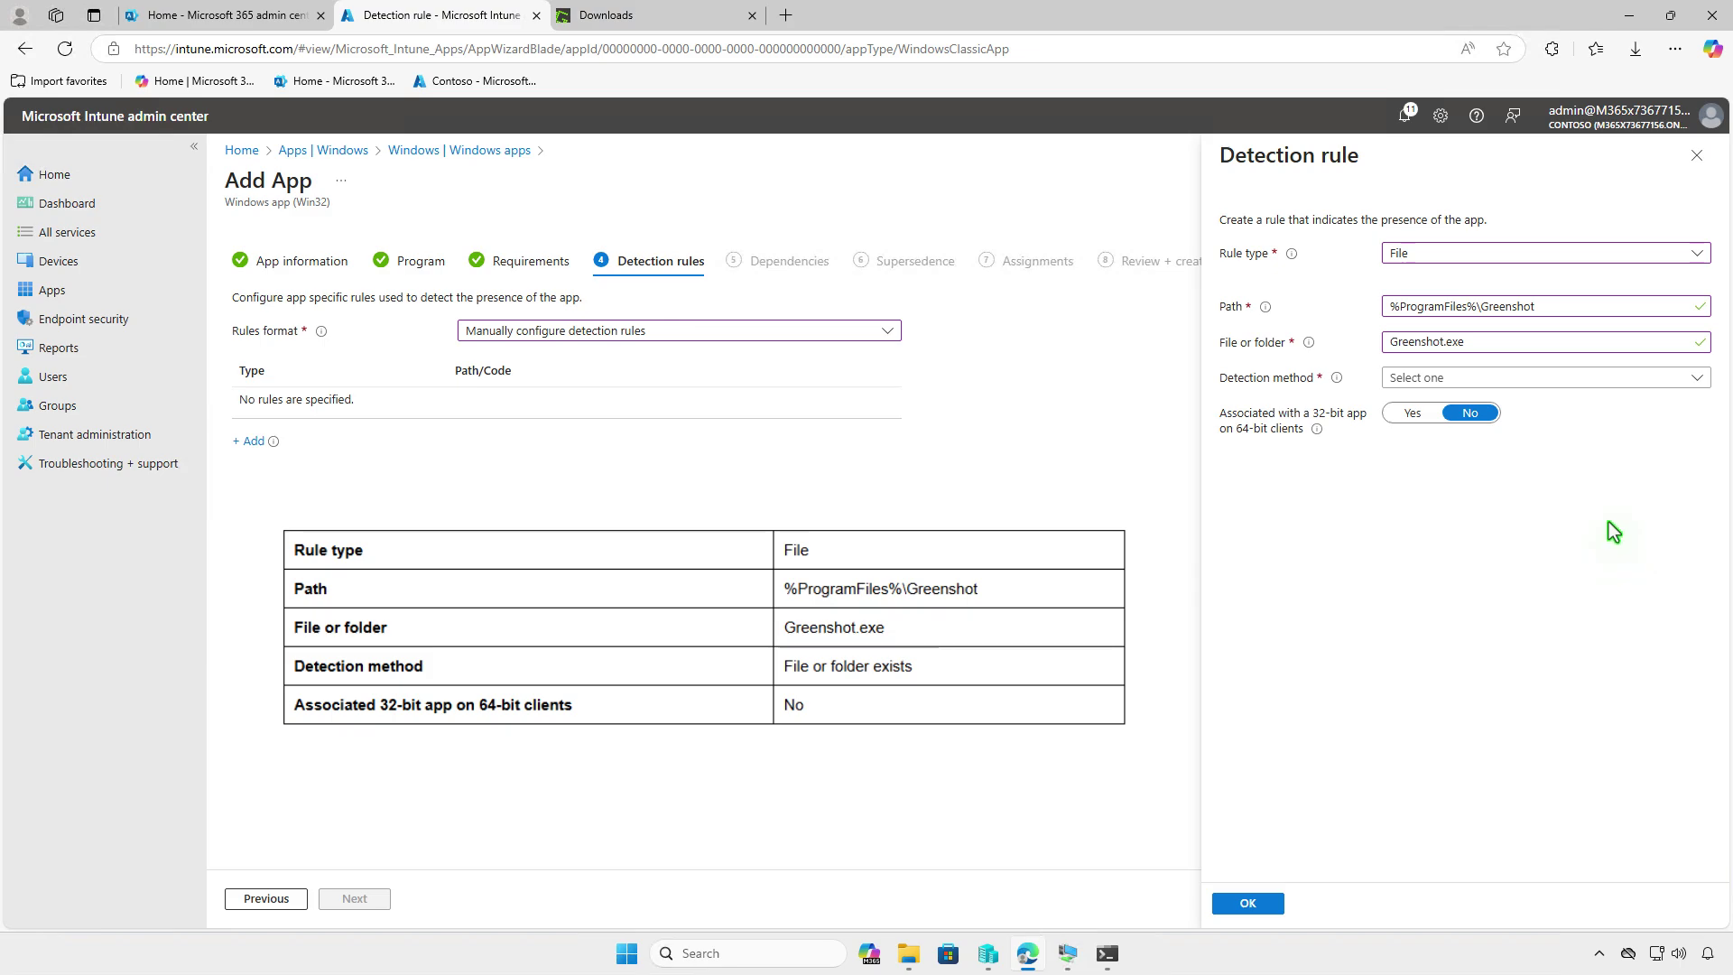
pyautogui.click(1607, 379)
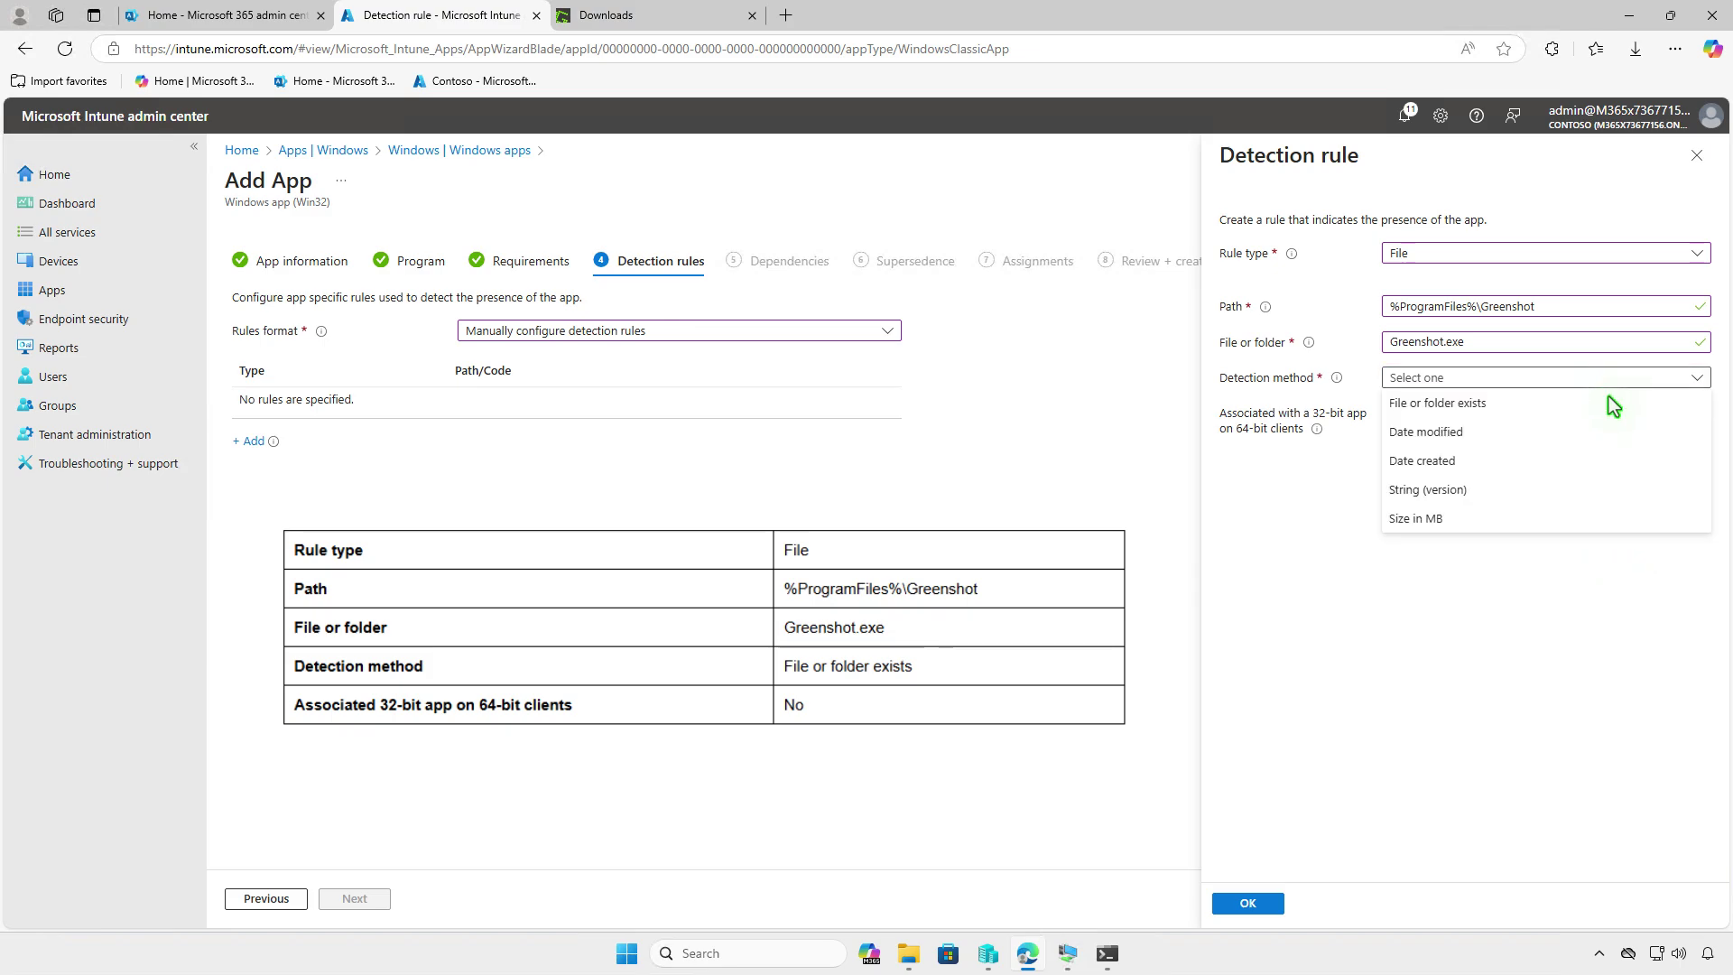
pyautogui.click(1608, 398)
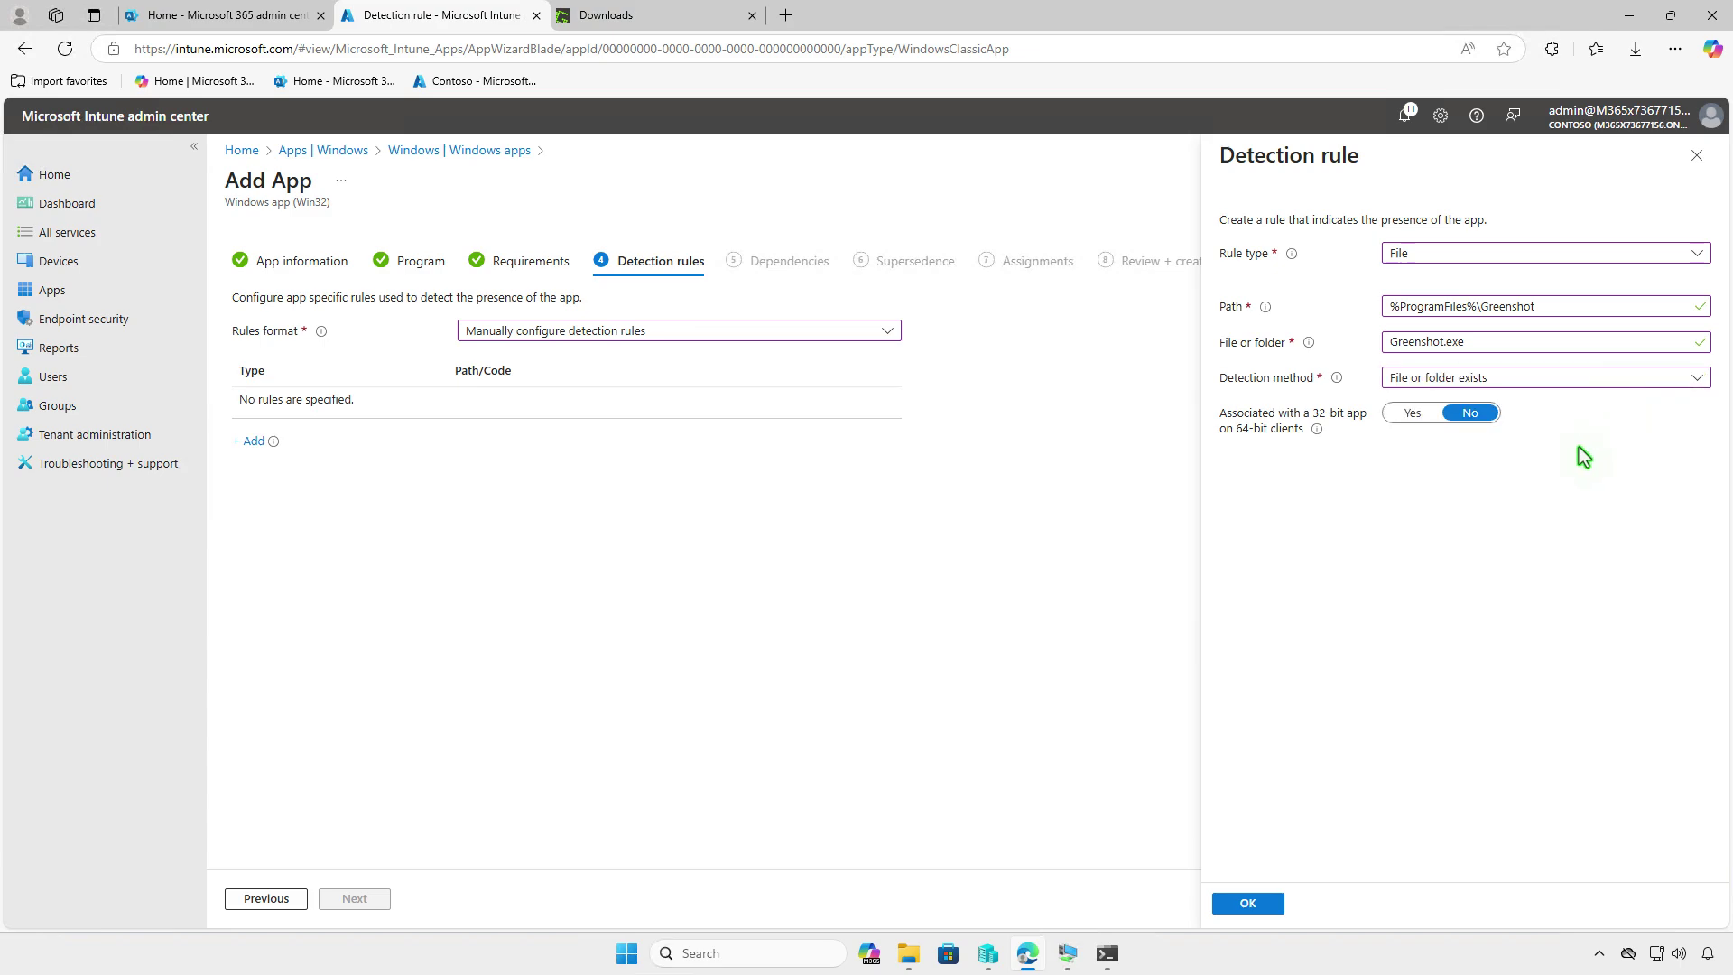
pyautogui.click(1277, 907)
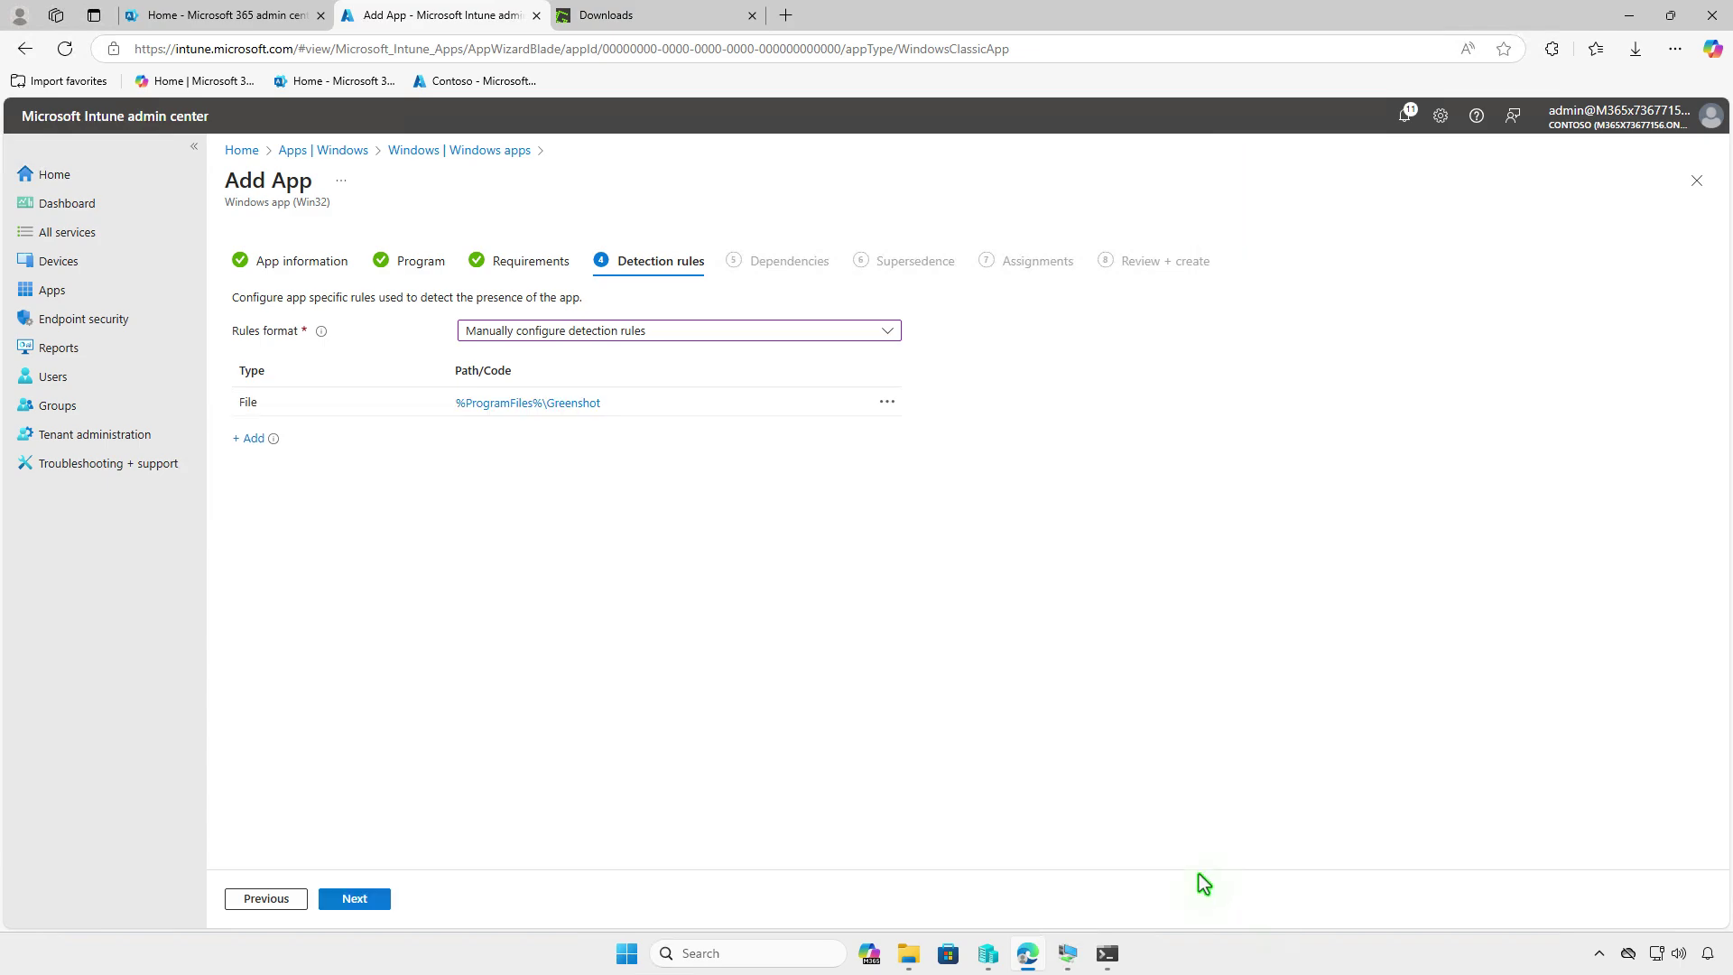
pyautogui.click(382, 897)
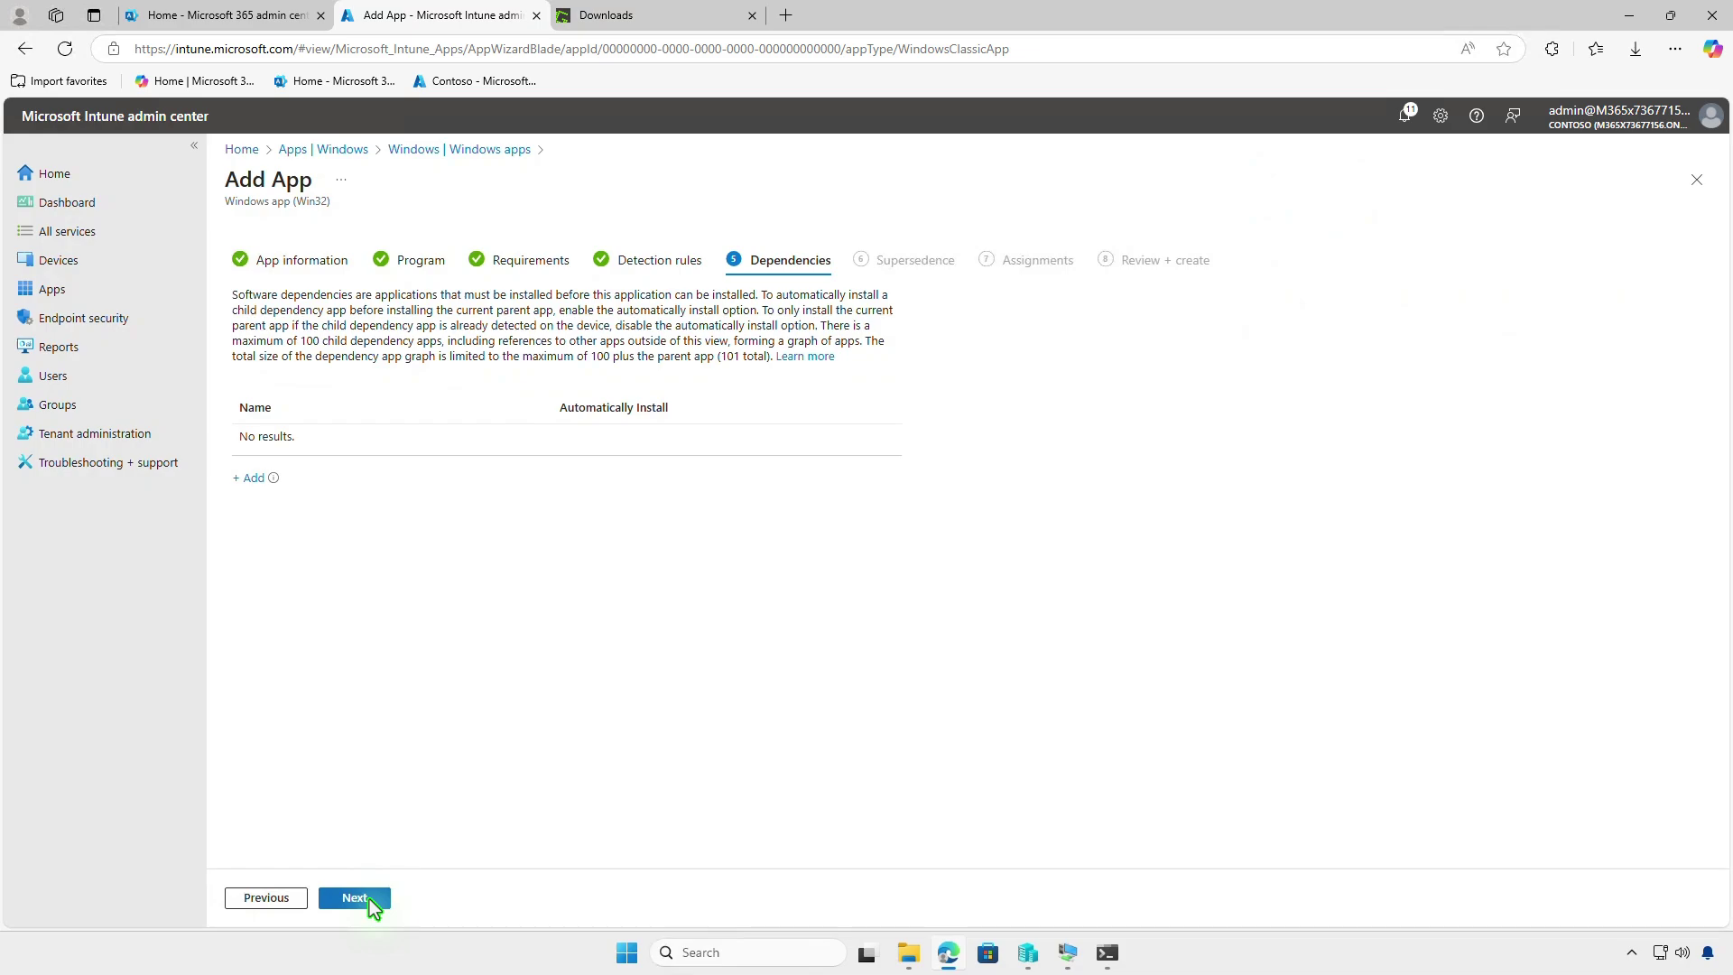
# Skip Dependencies and Supersedence, then add Test_Devices as a Required assignment group.
pyautogui.click(374, 906)
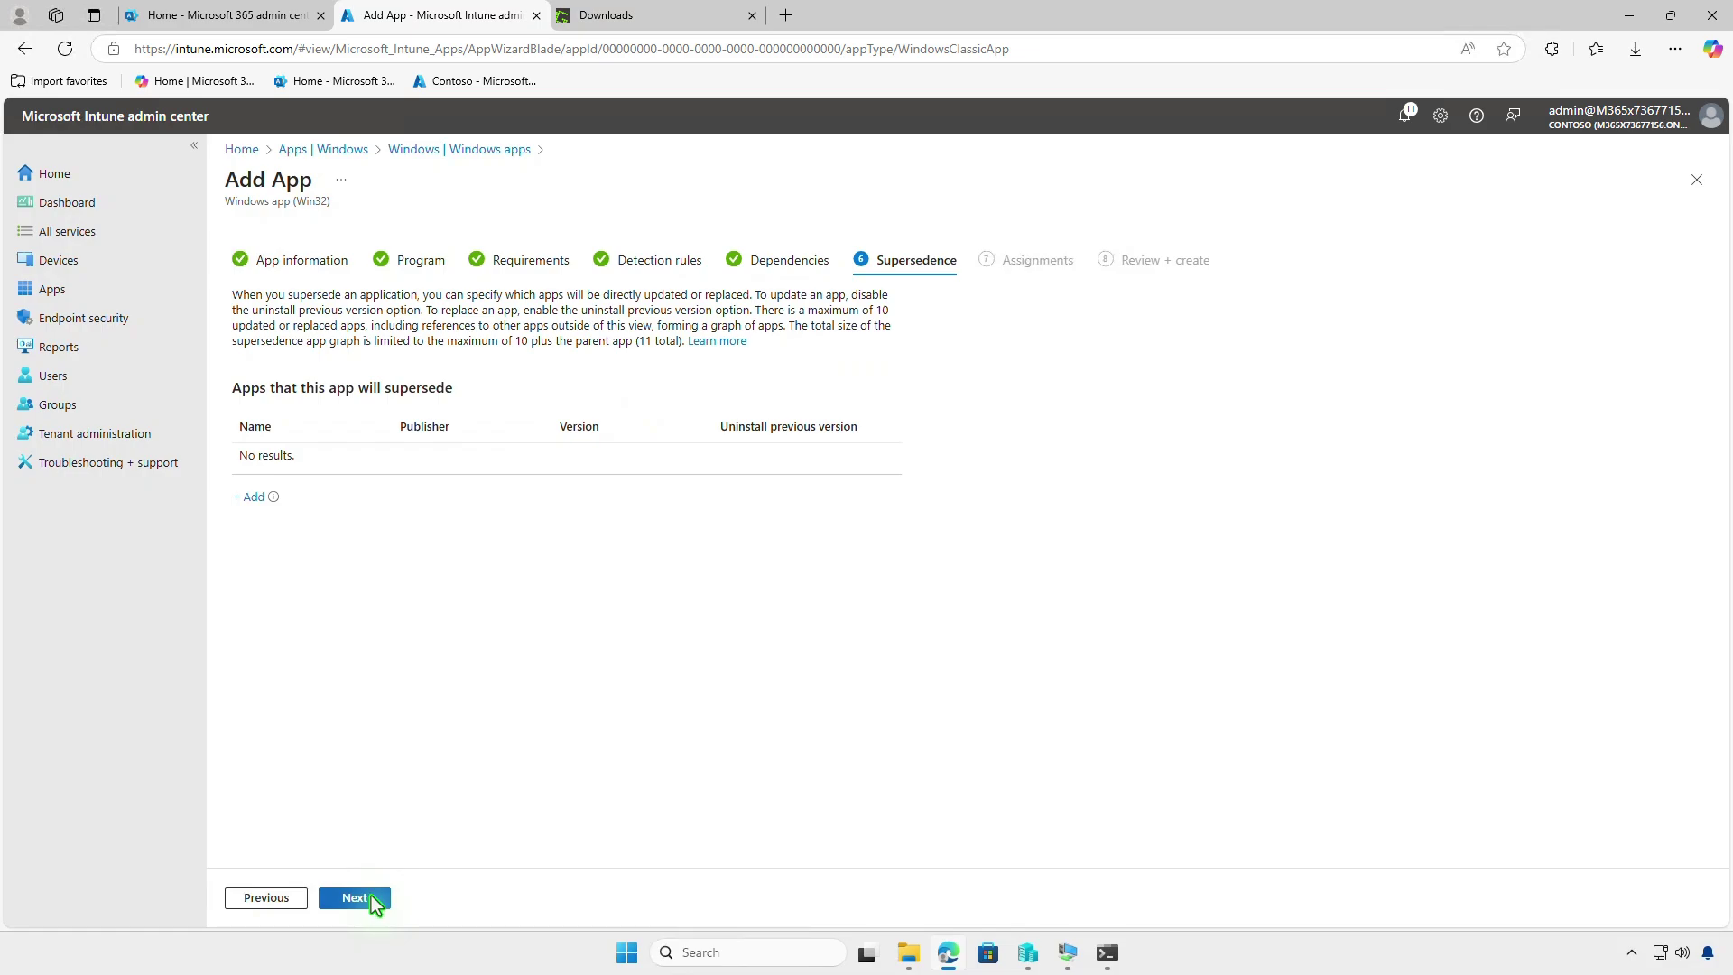
pyautogui.click(371, 897)
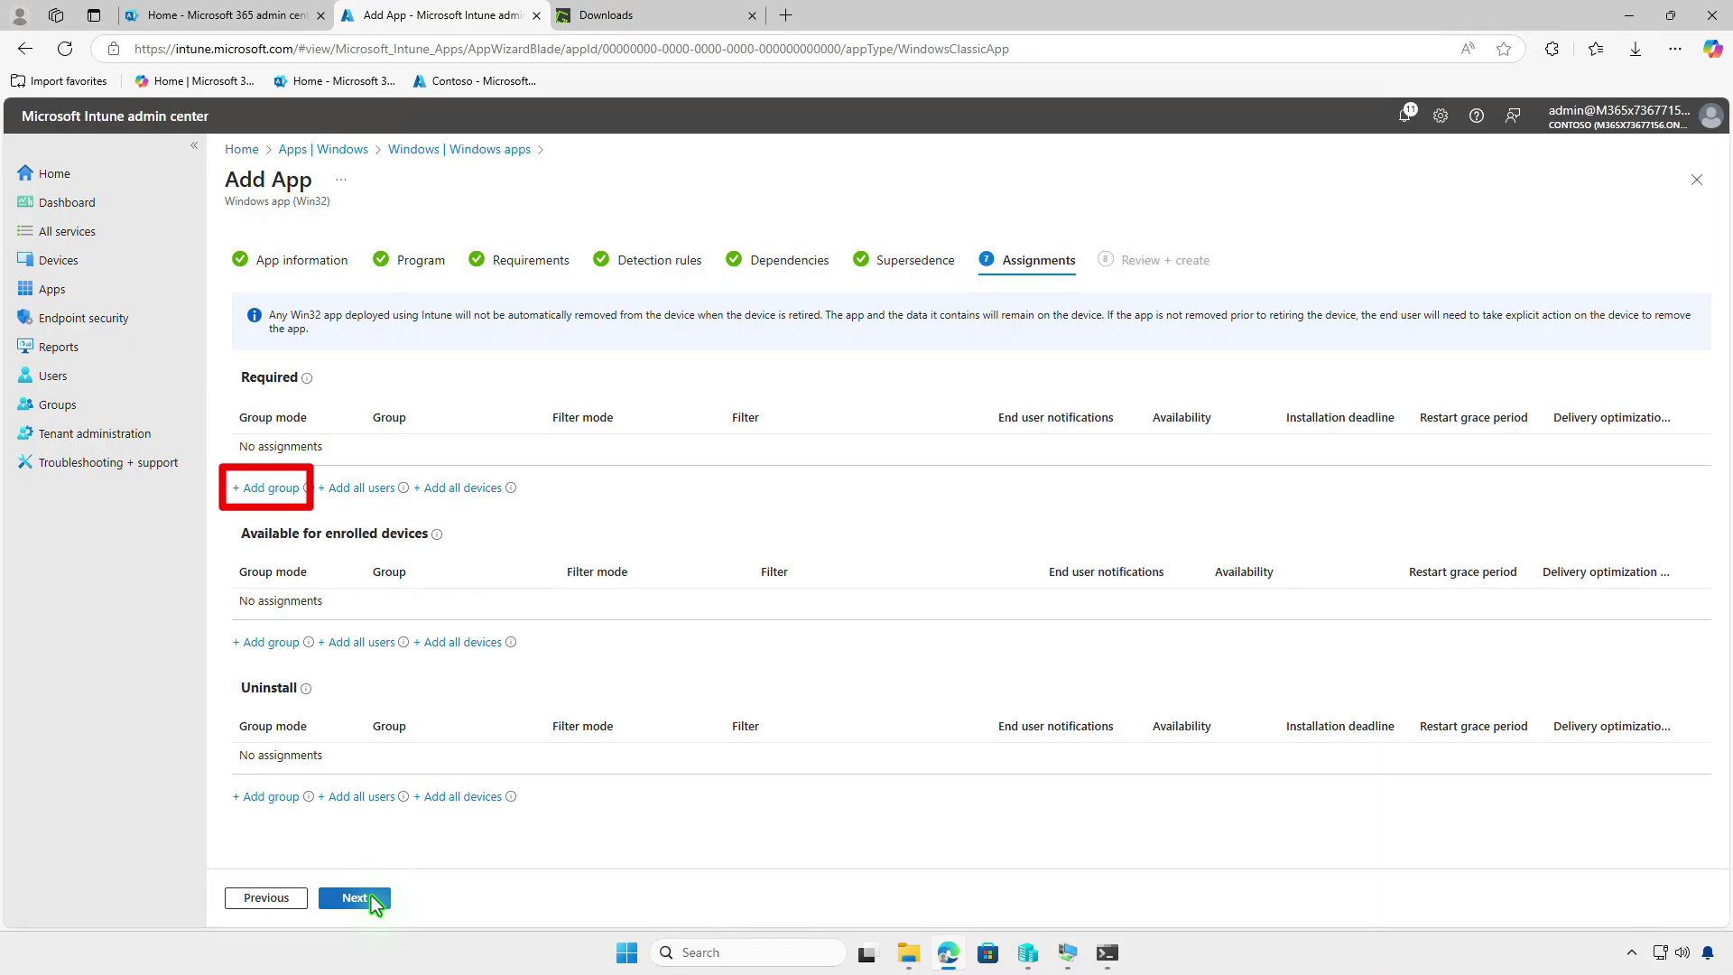
pyautogui.click(271, 487)
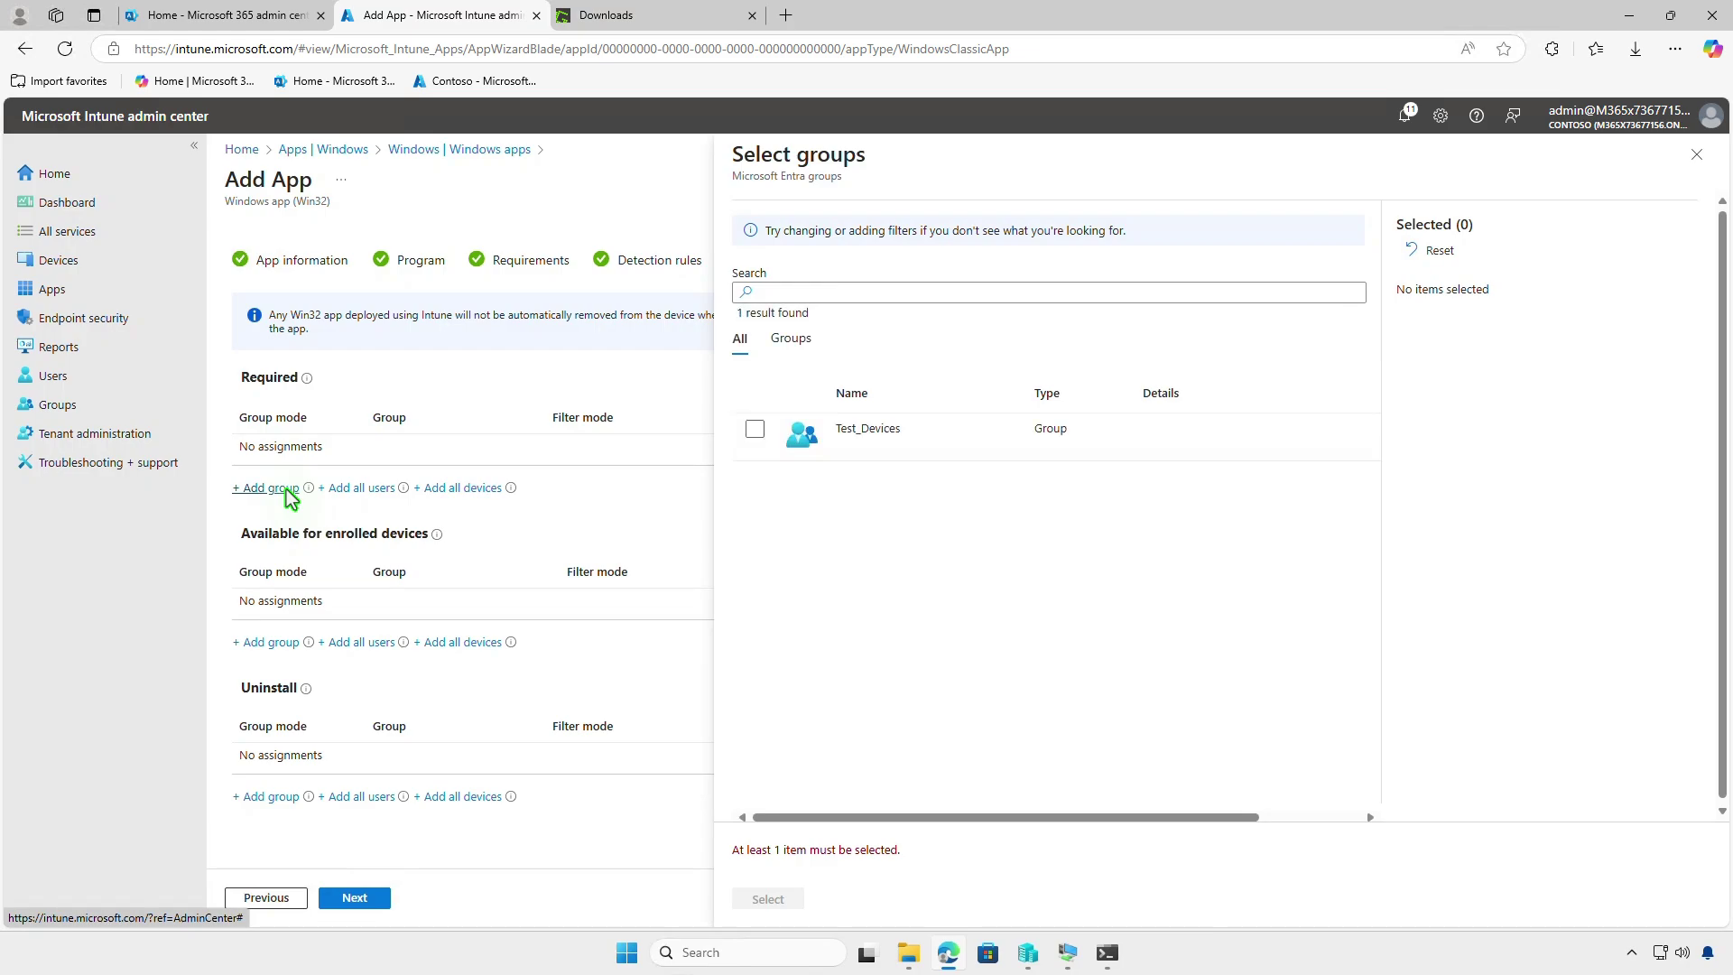
pyautogui.click(755, 430)
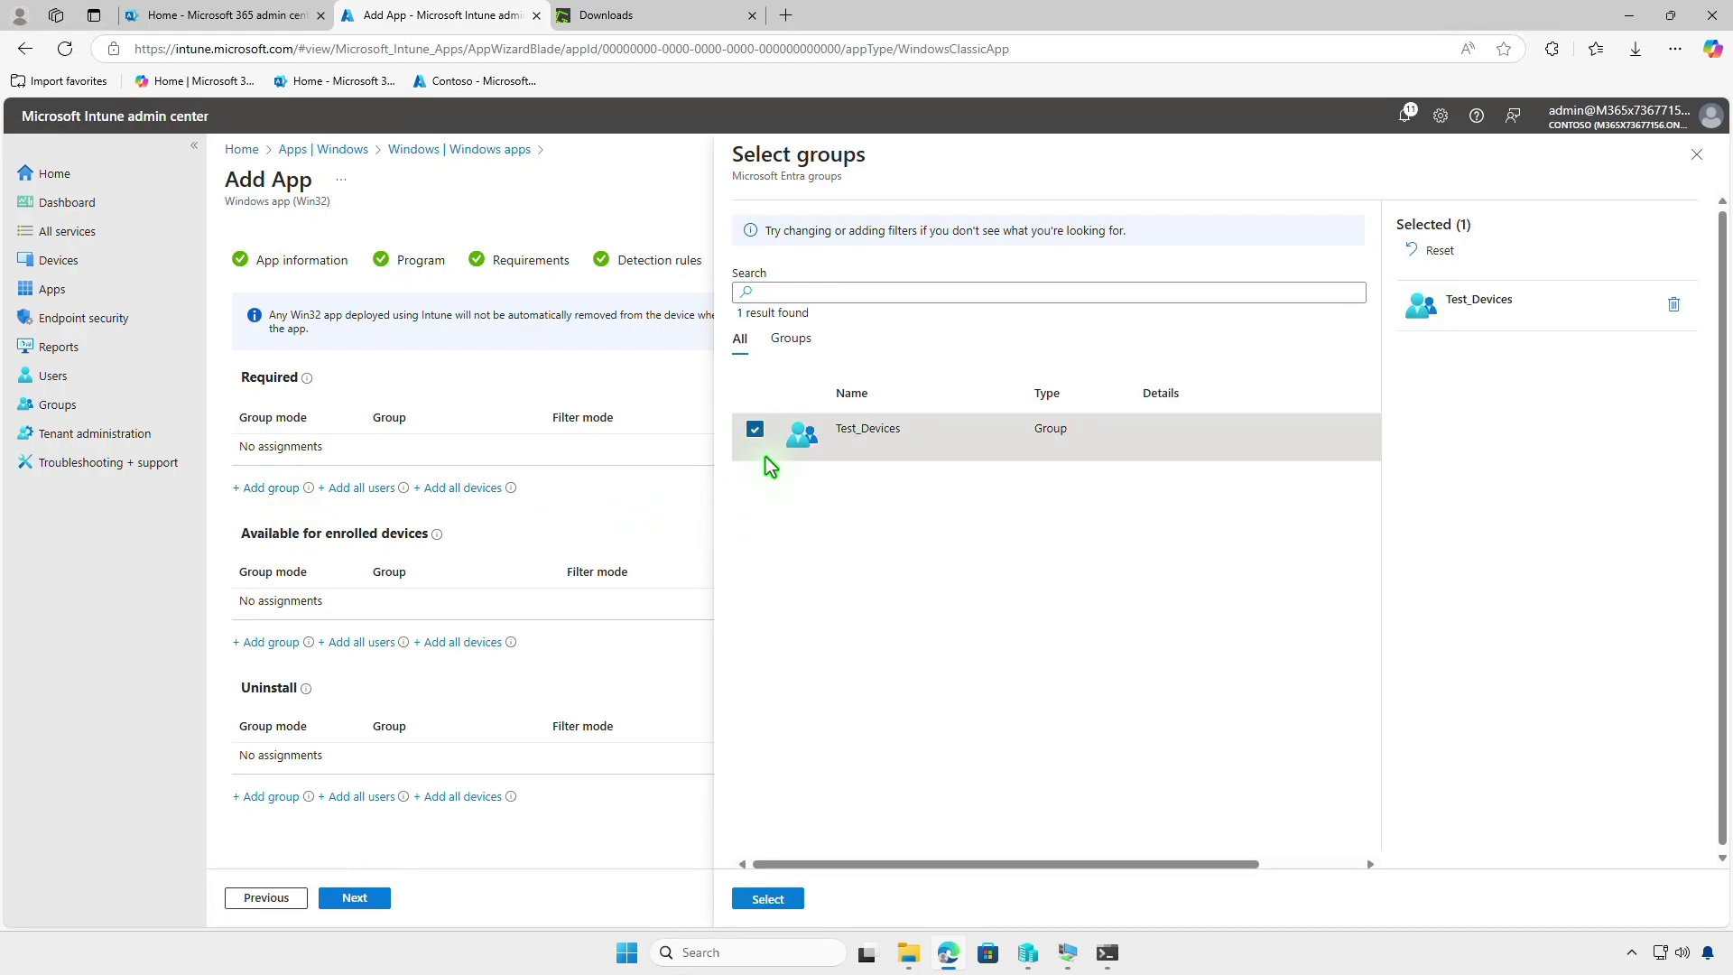
pyautogui.click(772, 898)
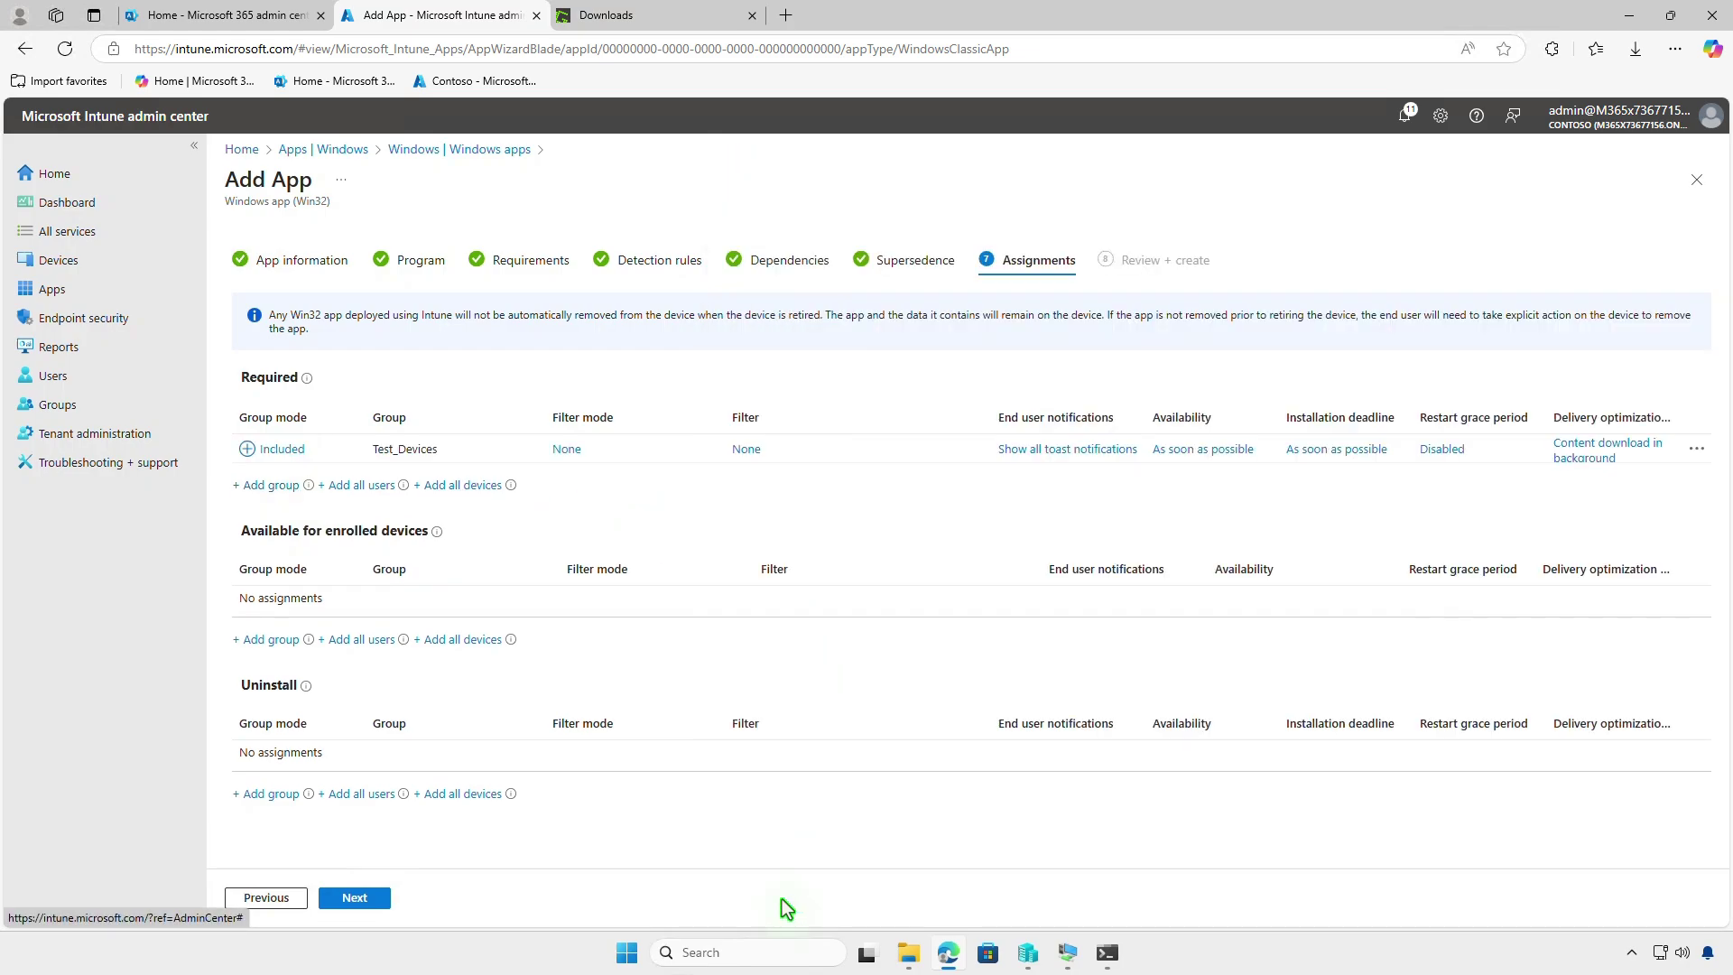
pyautogui.click(1049, 451)
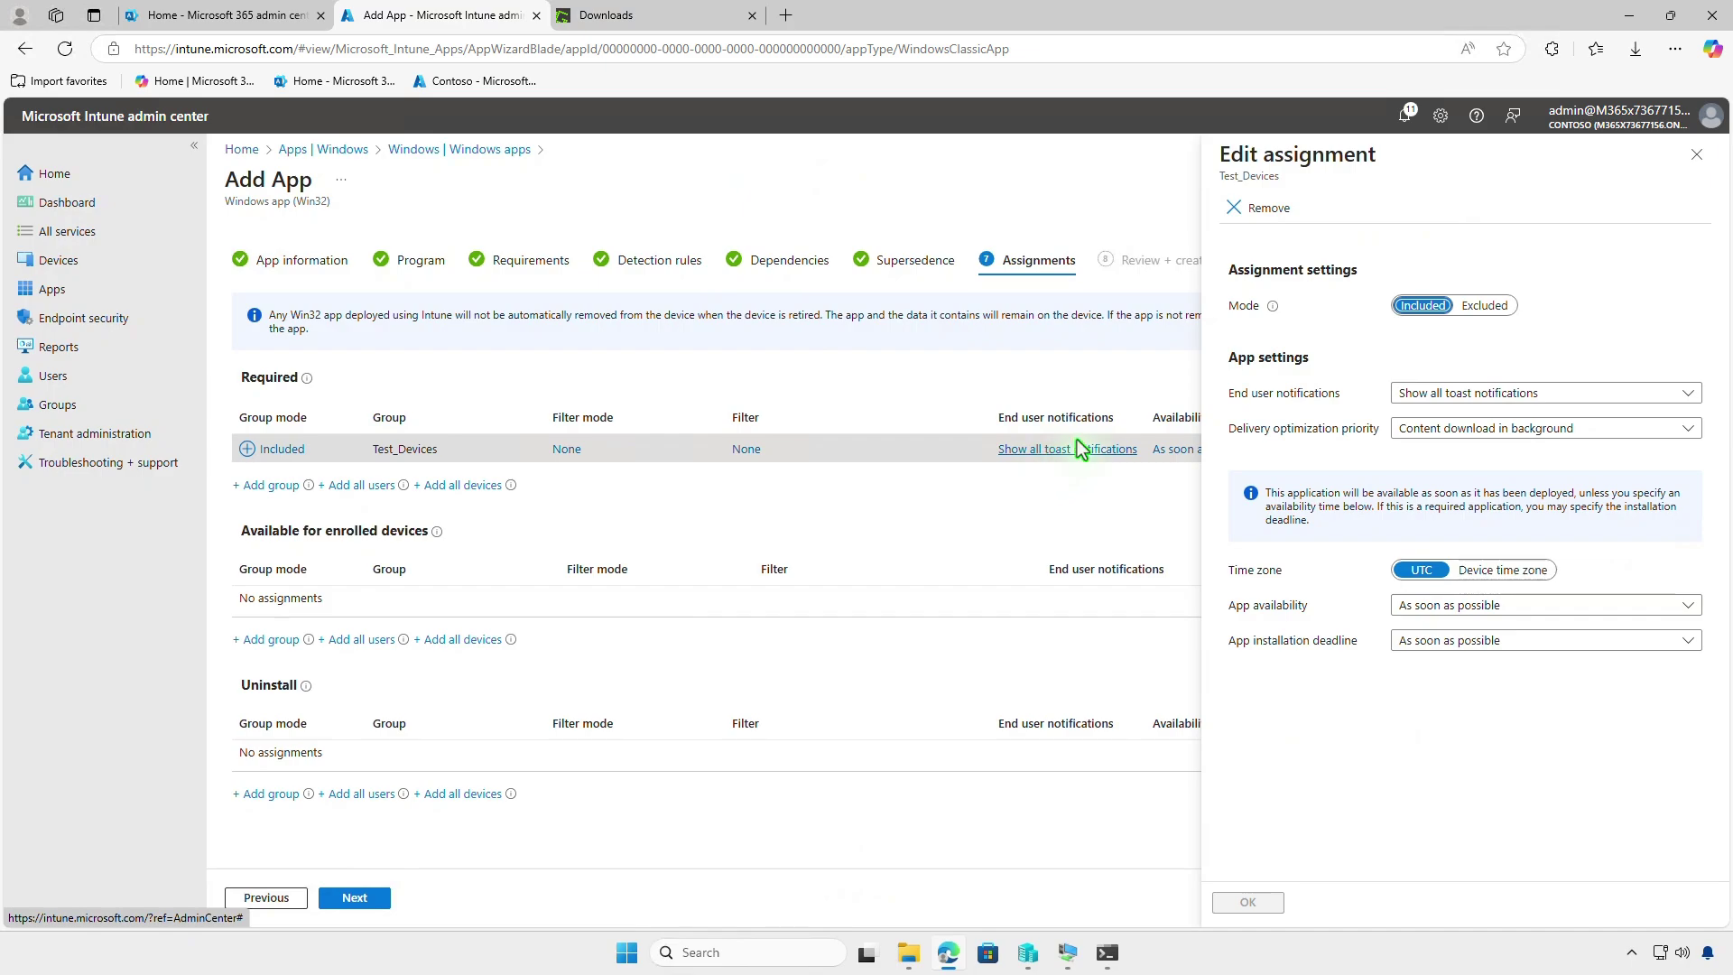
pyautogui.click(1693, 157)
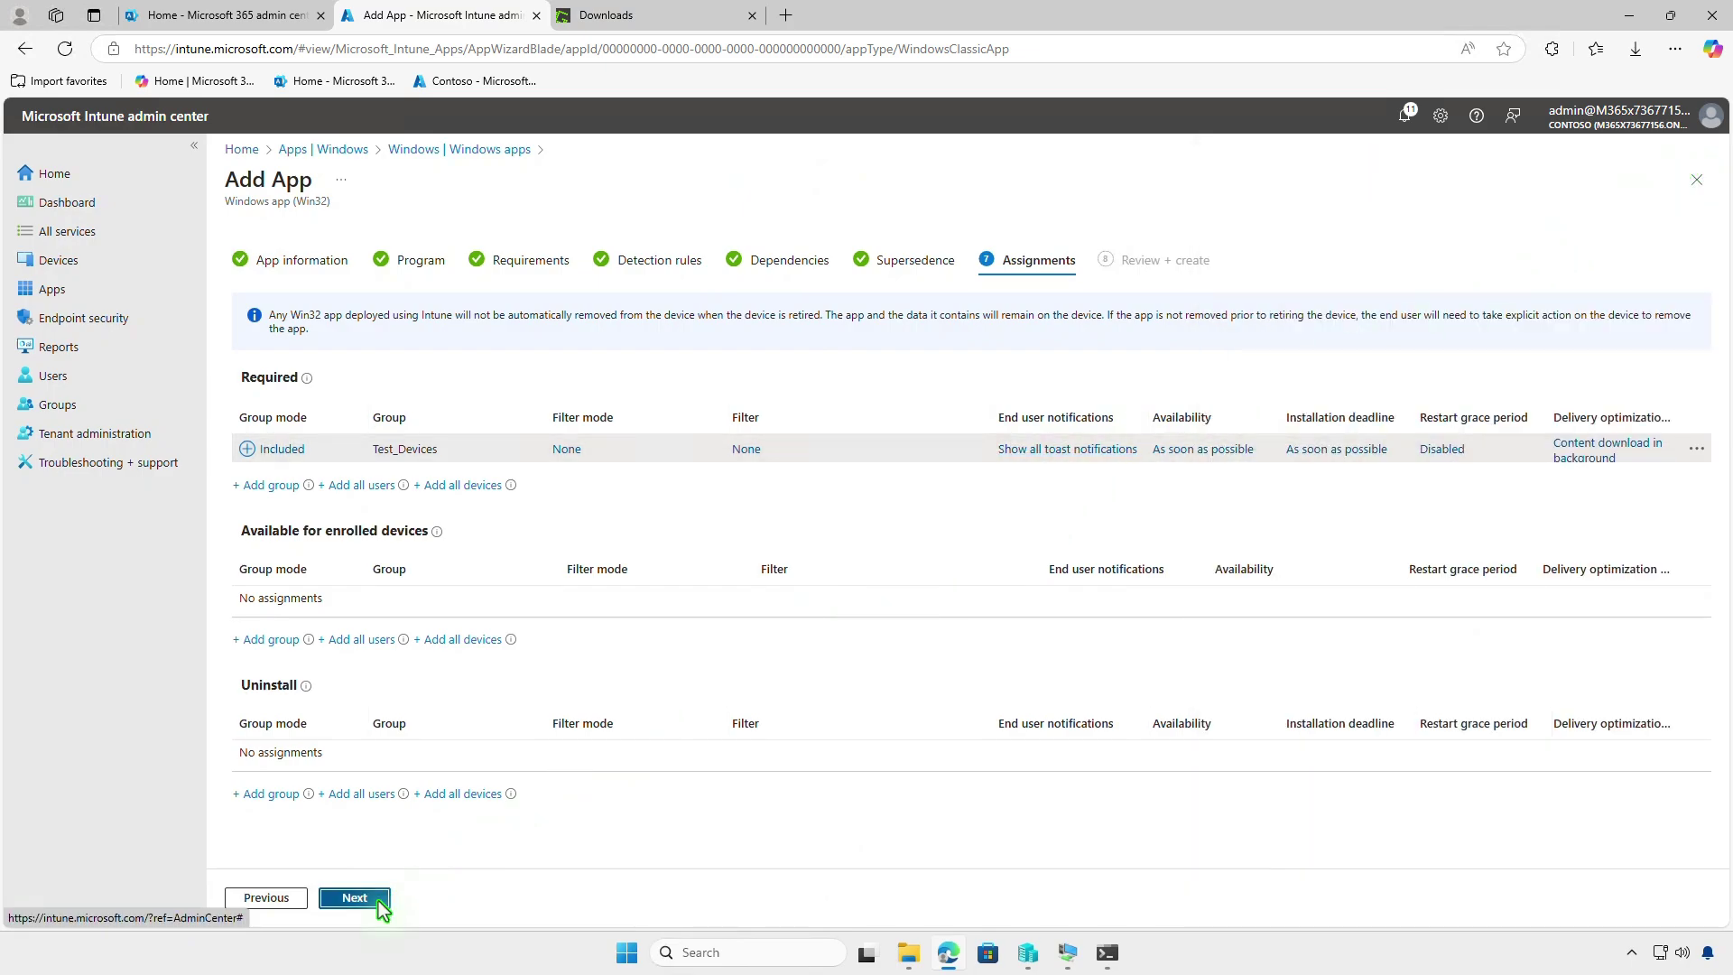
# Review the summary and create the Greenshot Win32 app.
pyautogui.click(355, 898)
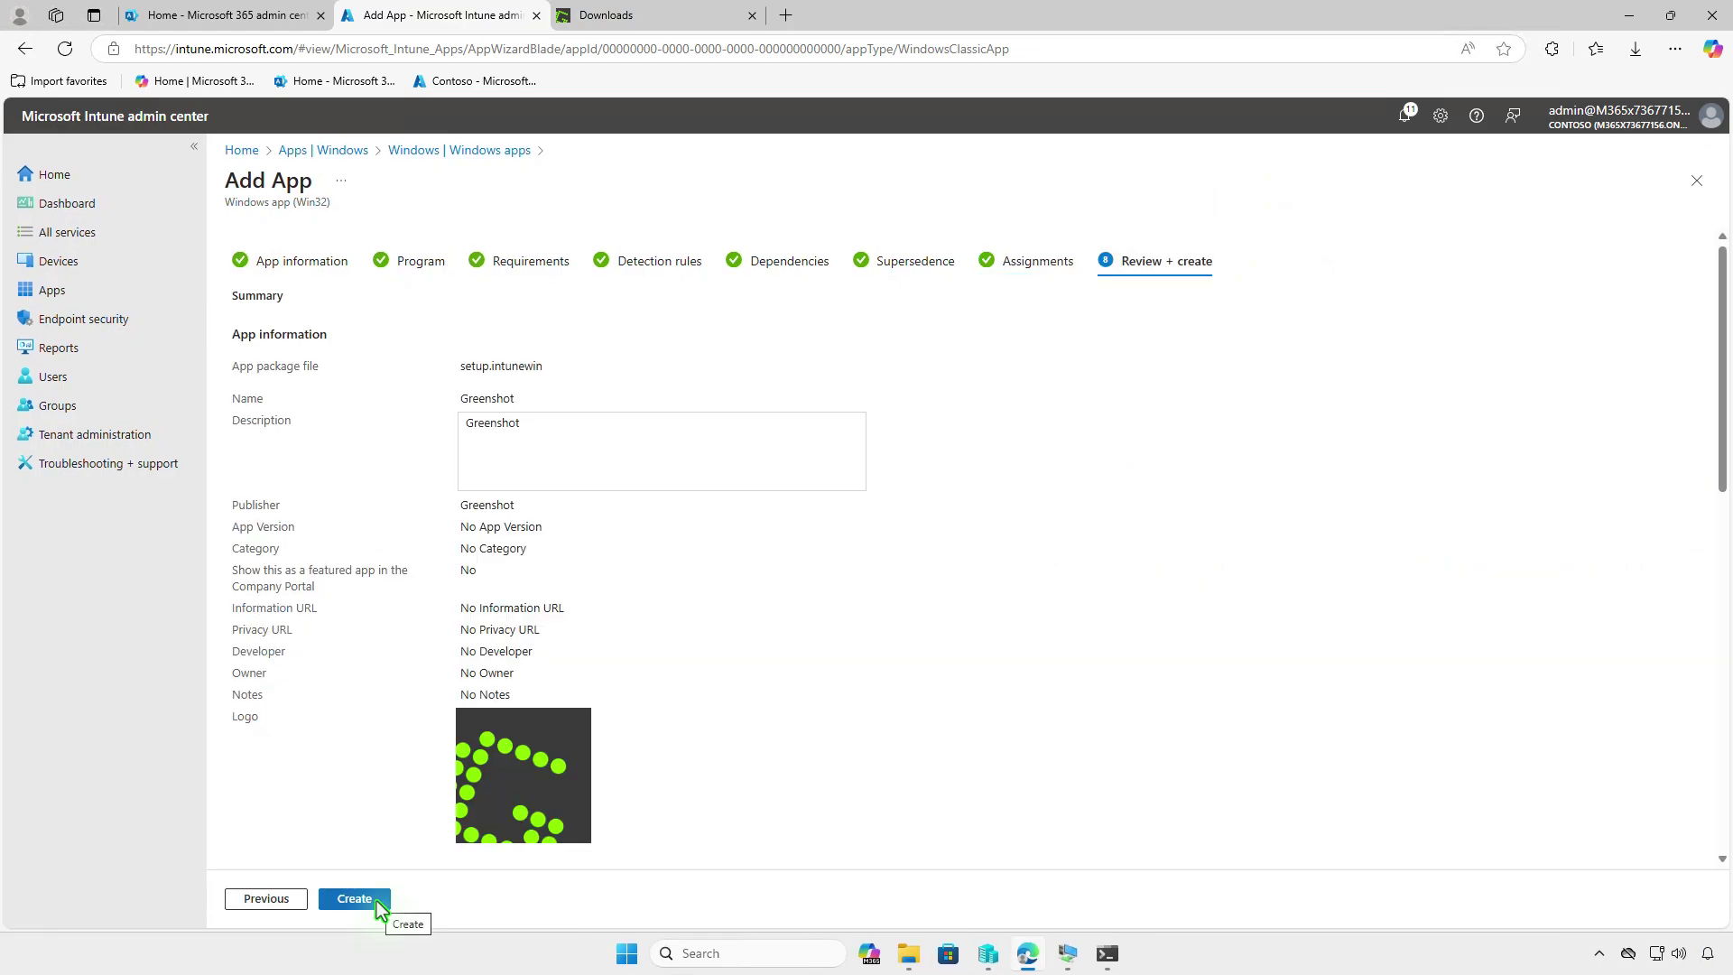
pyautogui.click(375, 901)
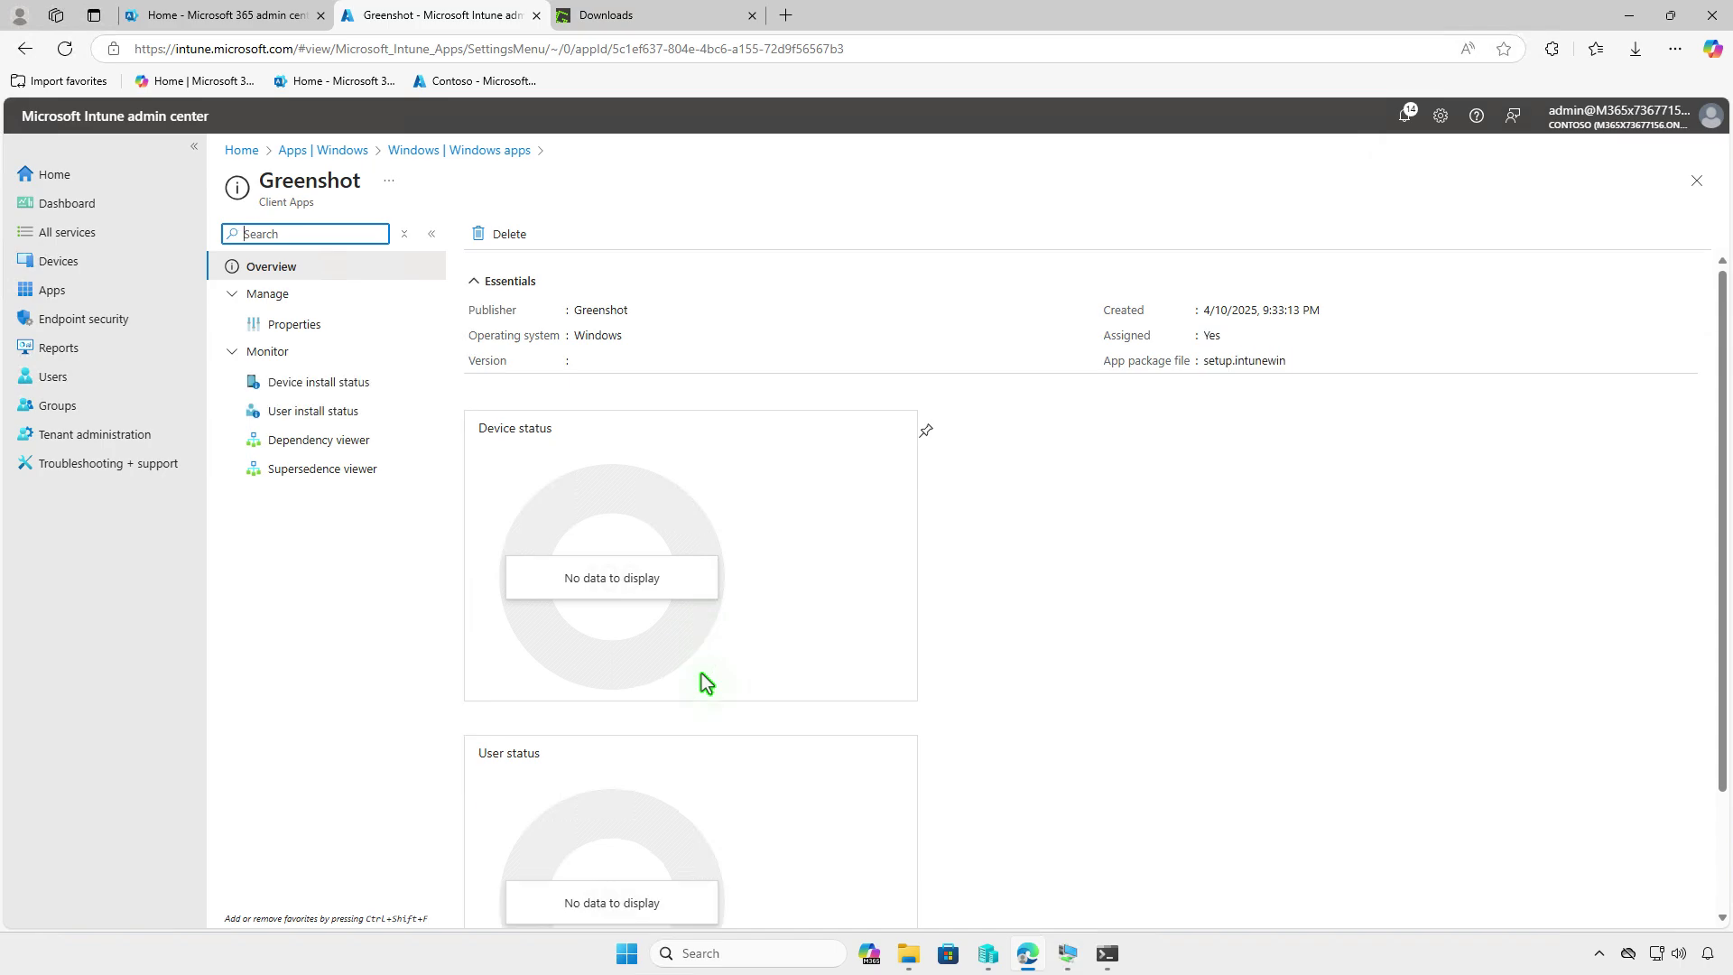
# On the WIN10-CTL VM, check the Contoso work account's management info and sync status, then minimise Settings.
pyautogui.click(1623, 21)
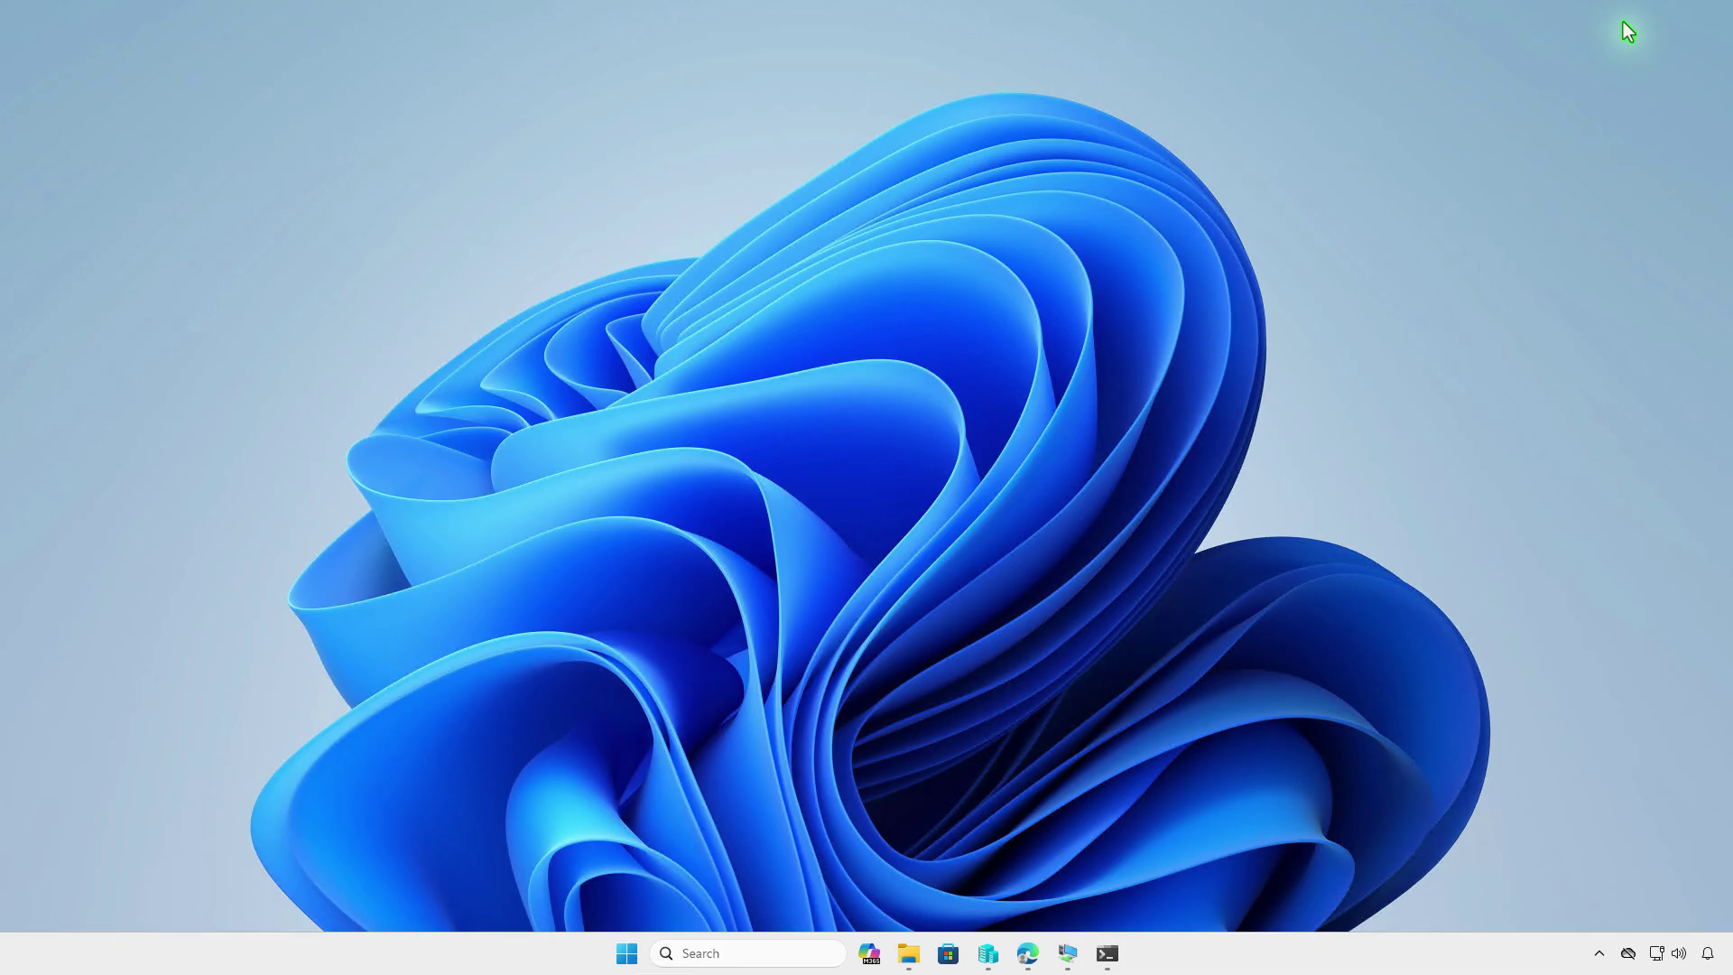
pyautogui.click(1070, 958)
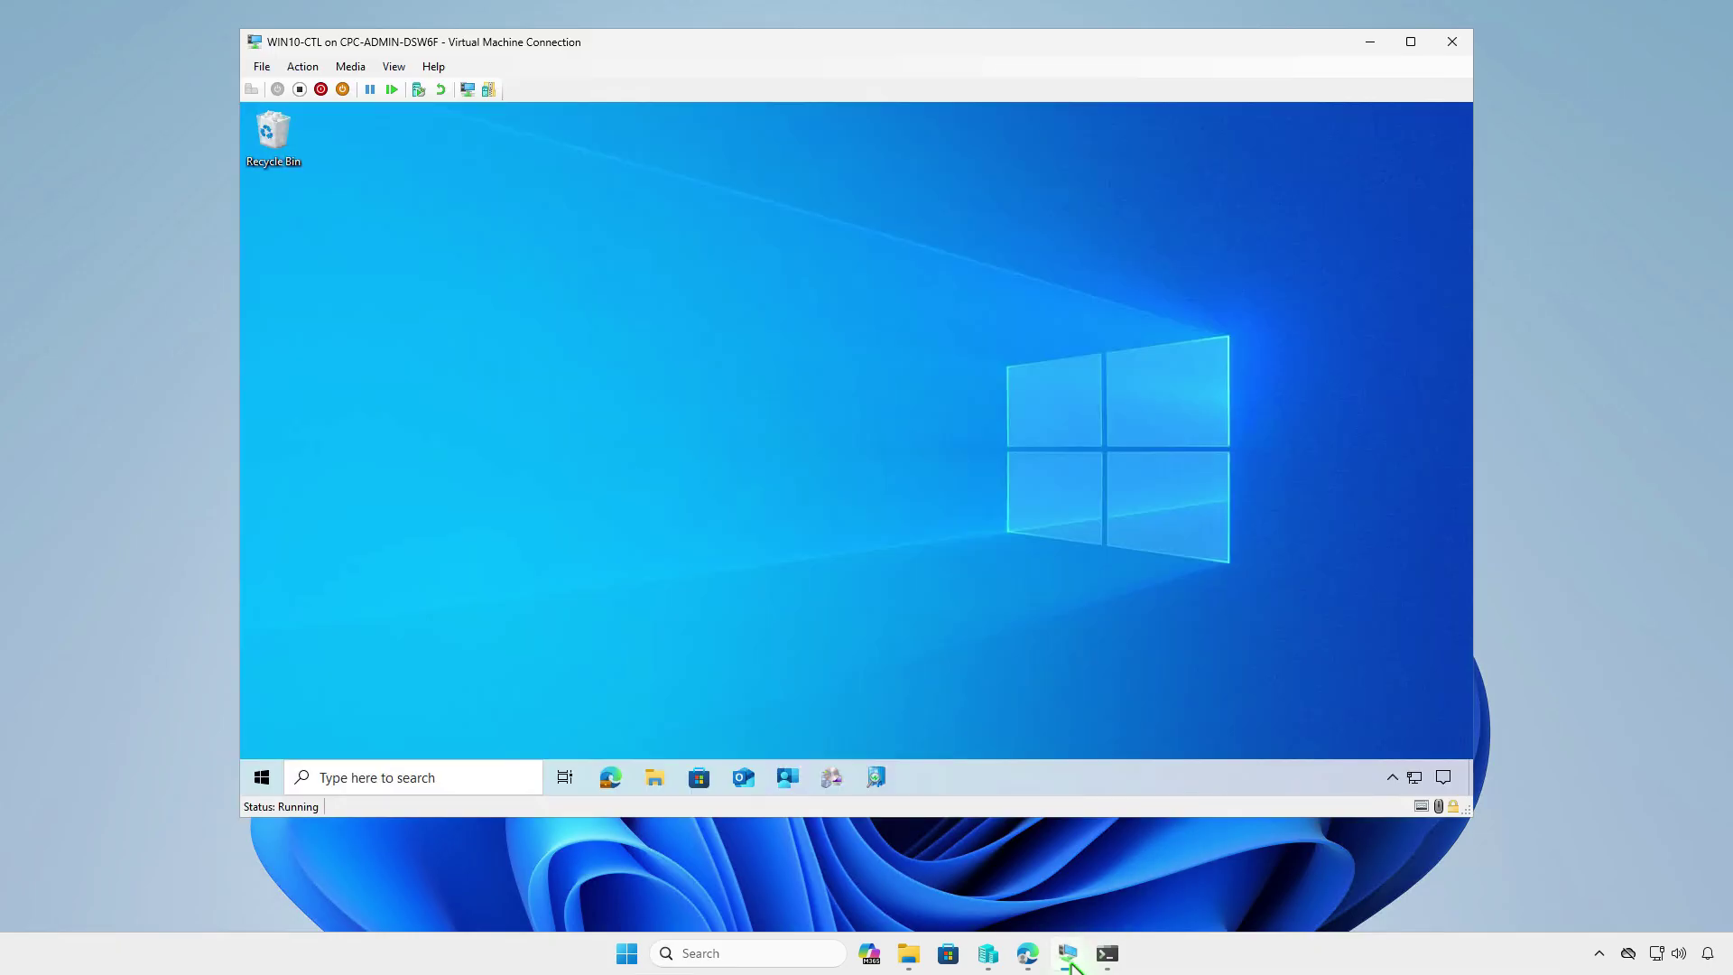
pyautogui.click(263, 776)
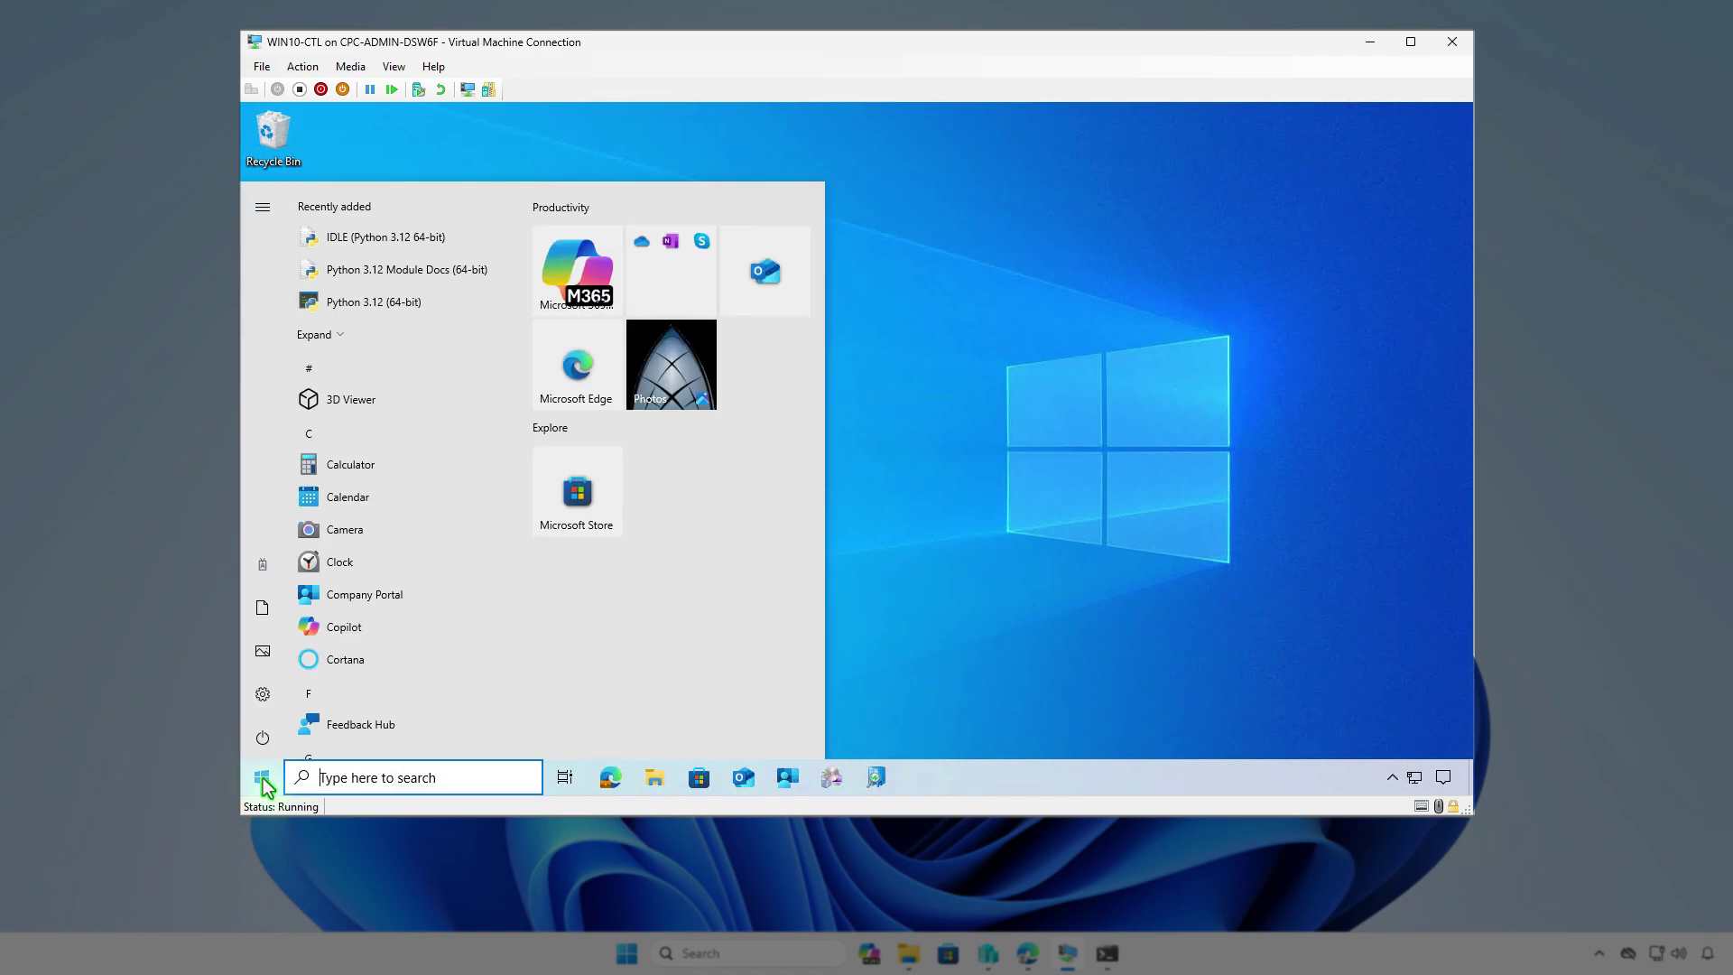
pyautogui.click(268, 568)
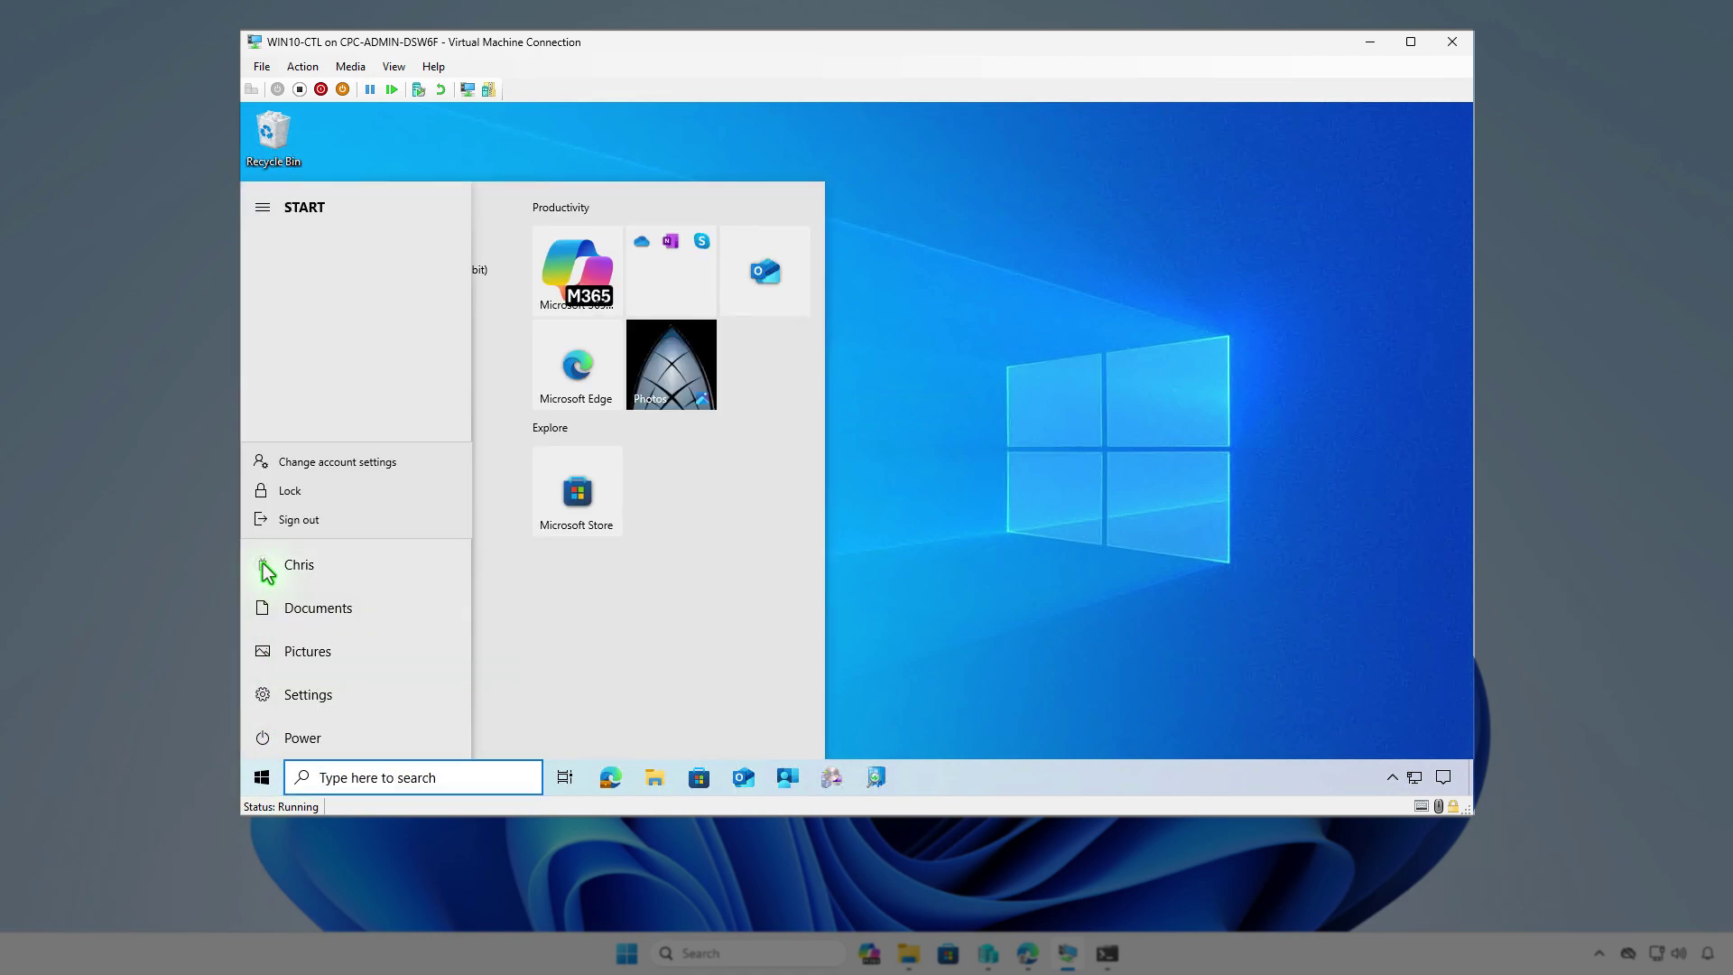
pyautogui.click(394, 466)
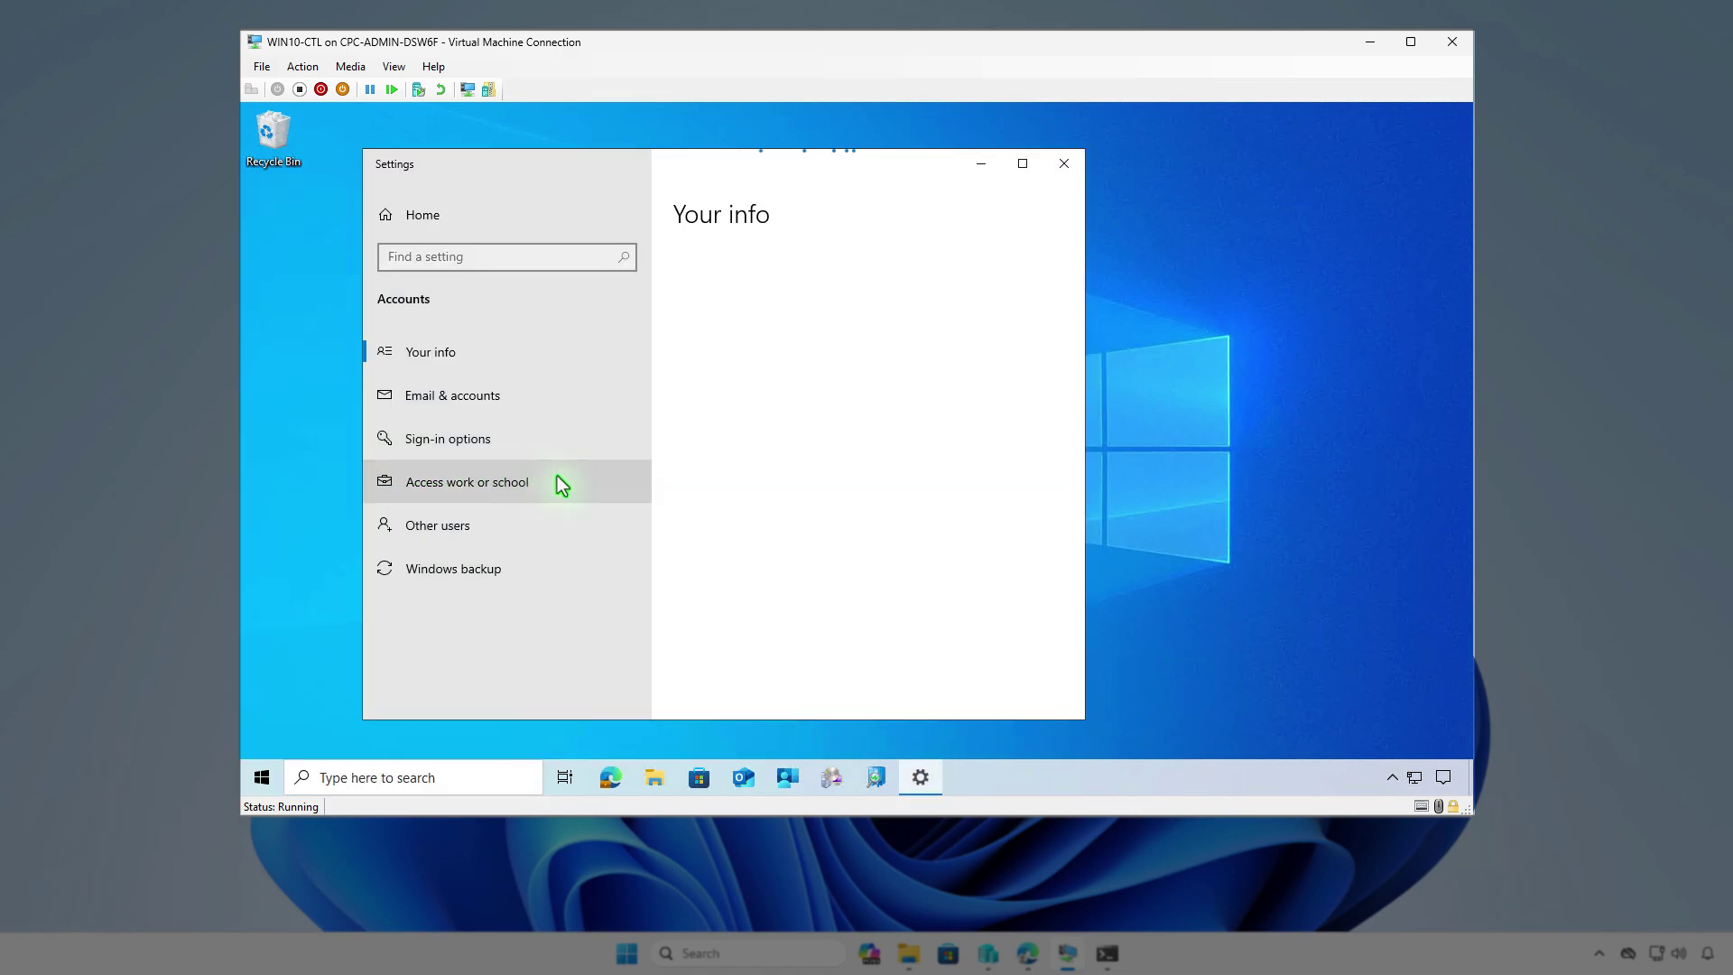
pyautogui.click(578, 480)
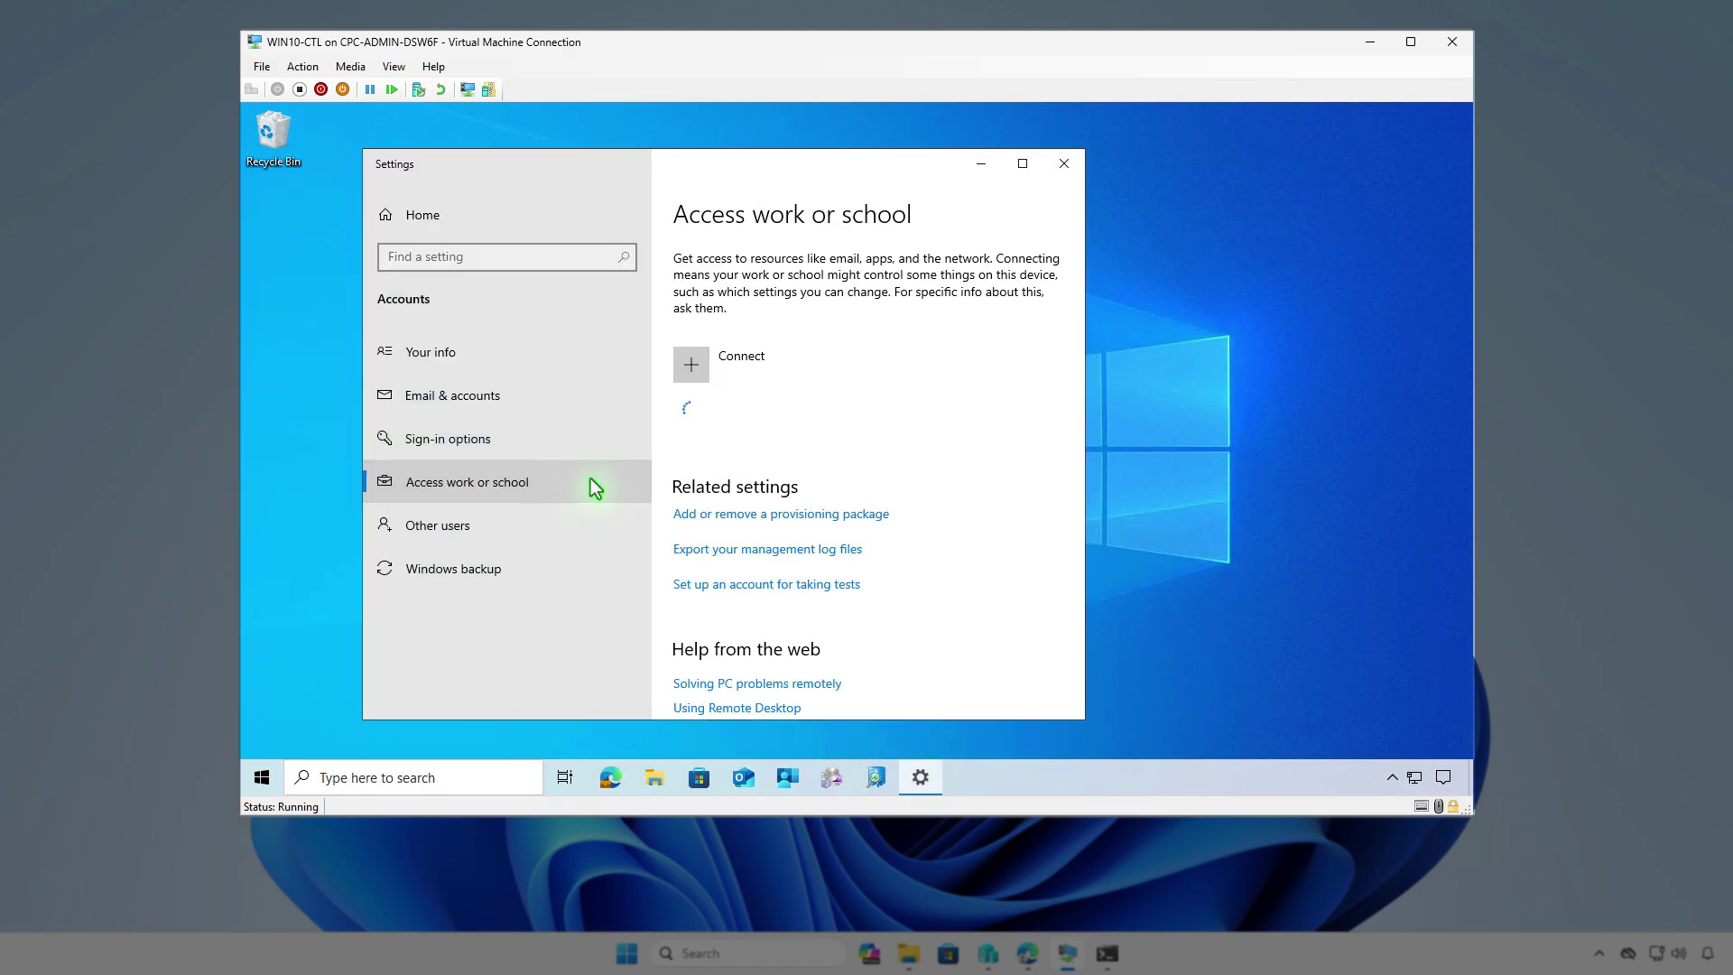
pyautogui.click(934, 417)
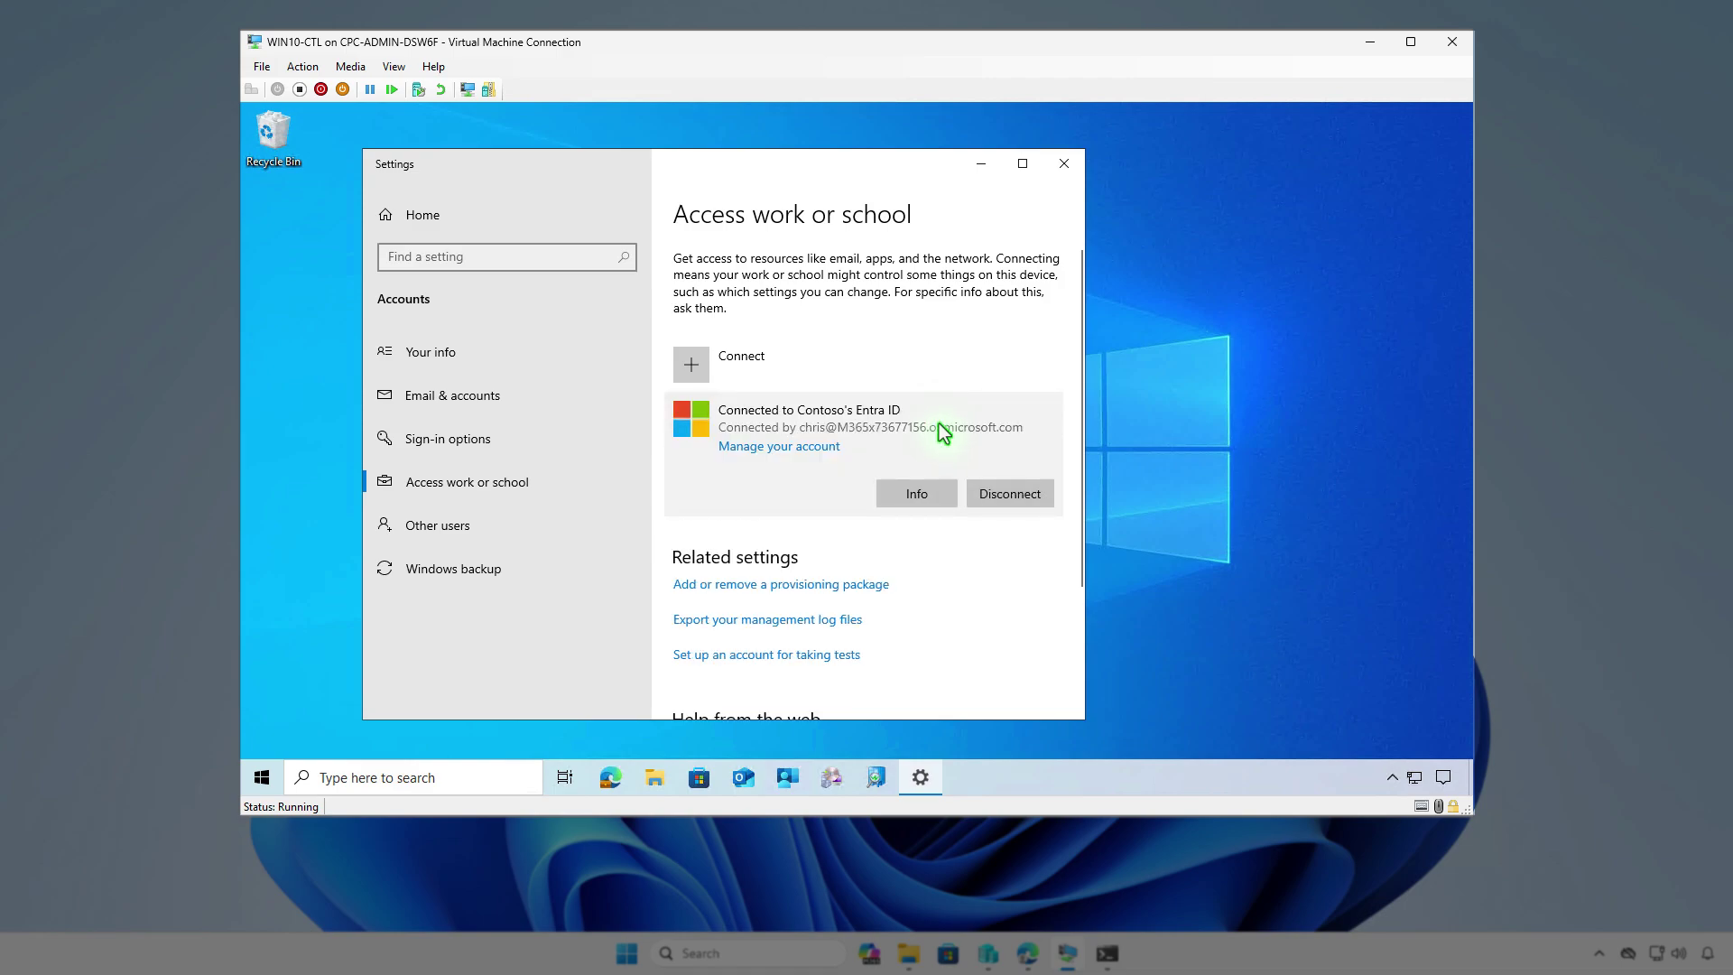
pyautogui.click(939, 495)
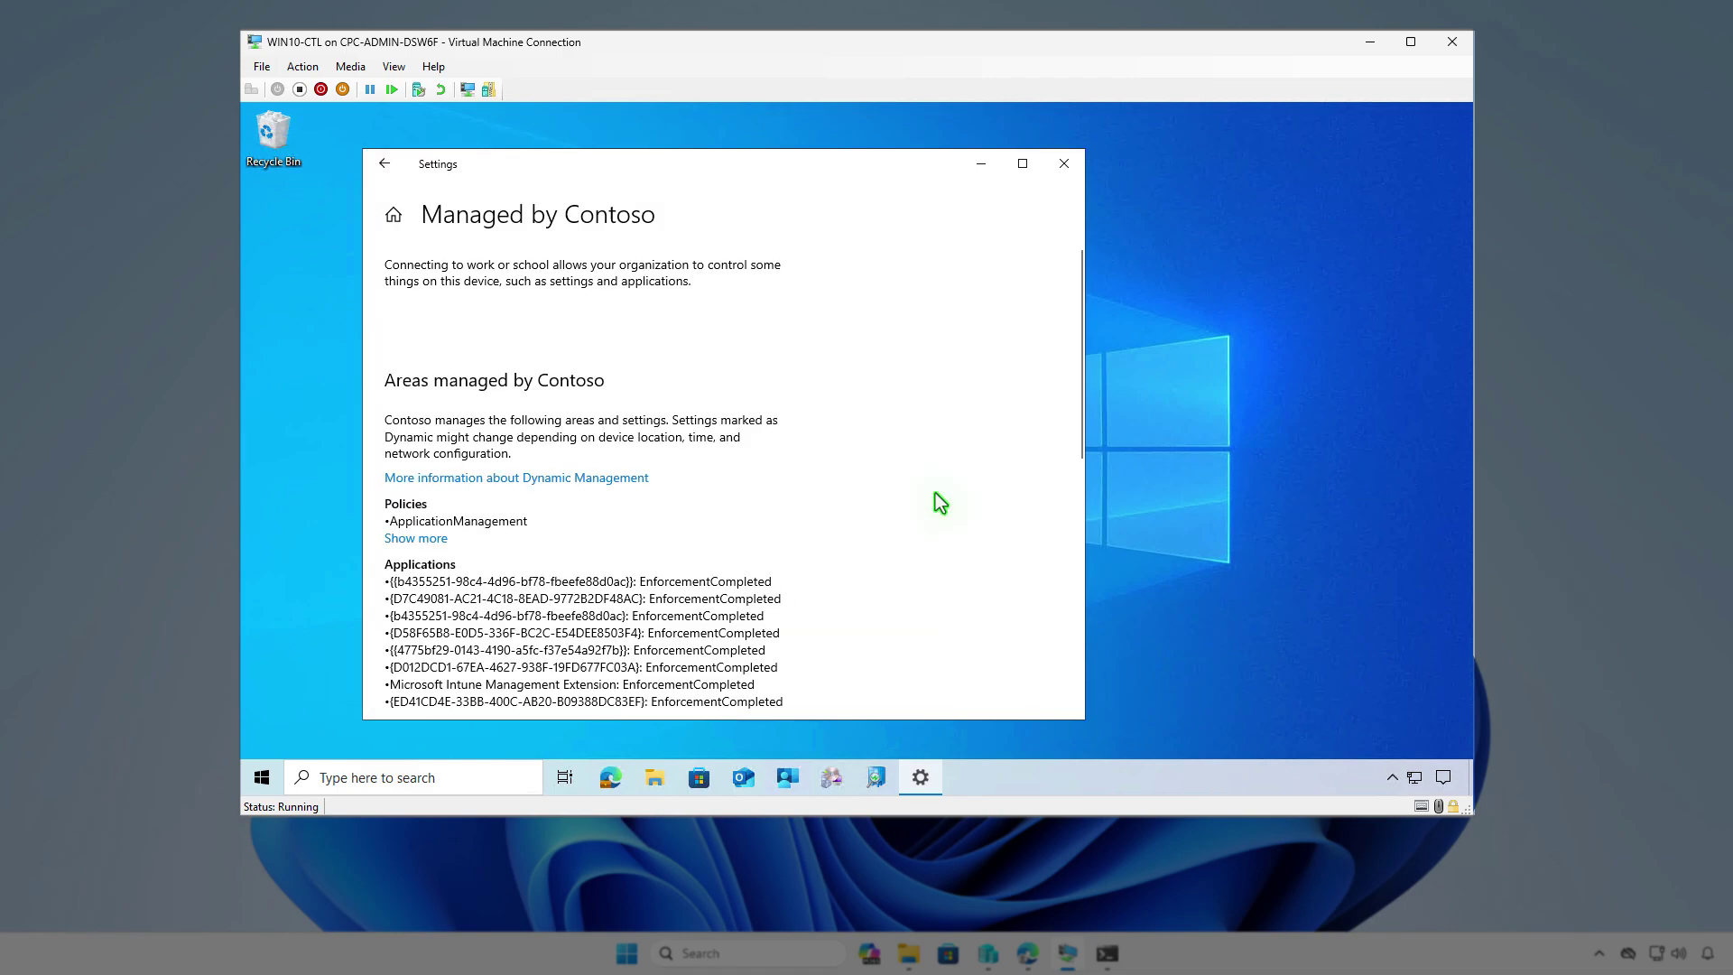
pyautogui.scroll(-10, 936, 494)
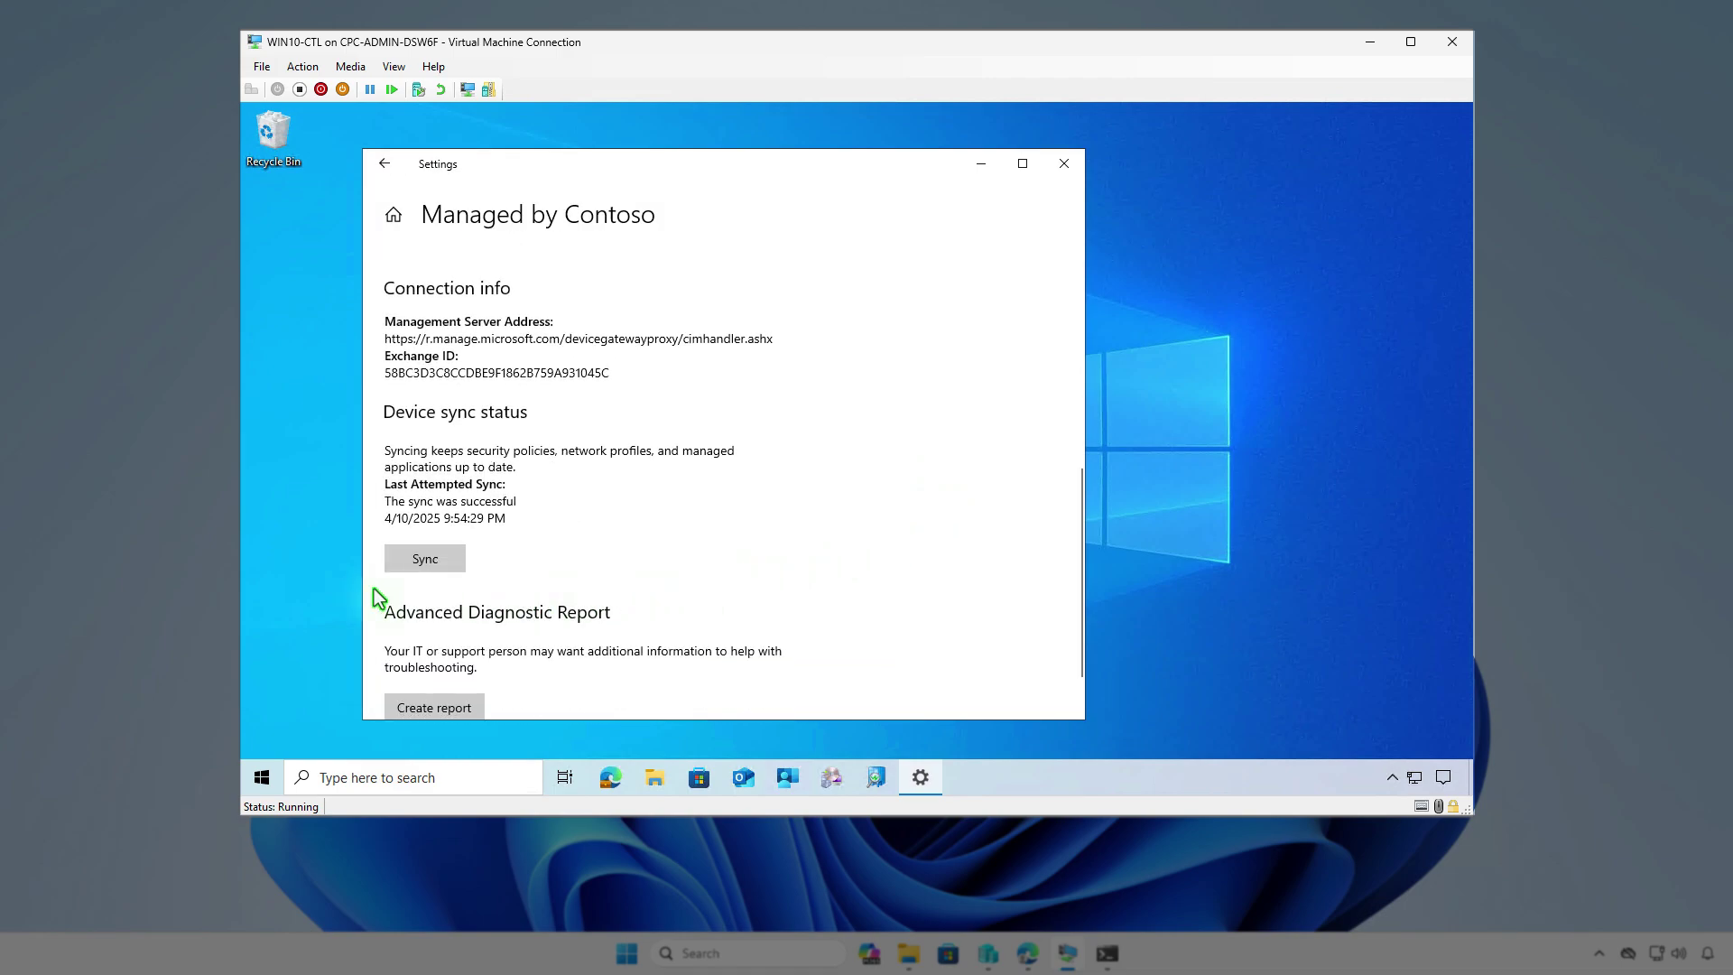
pyautogui.click(981, 166)
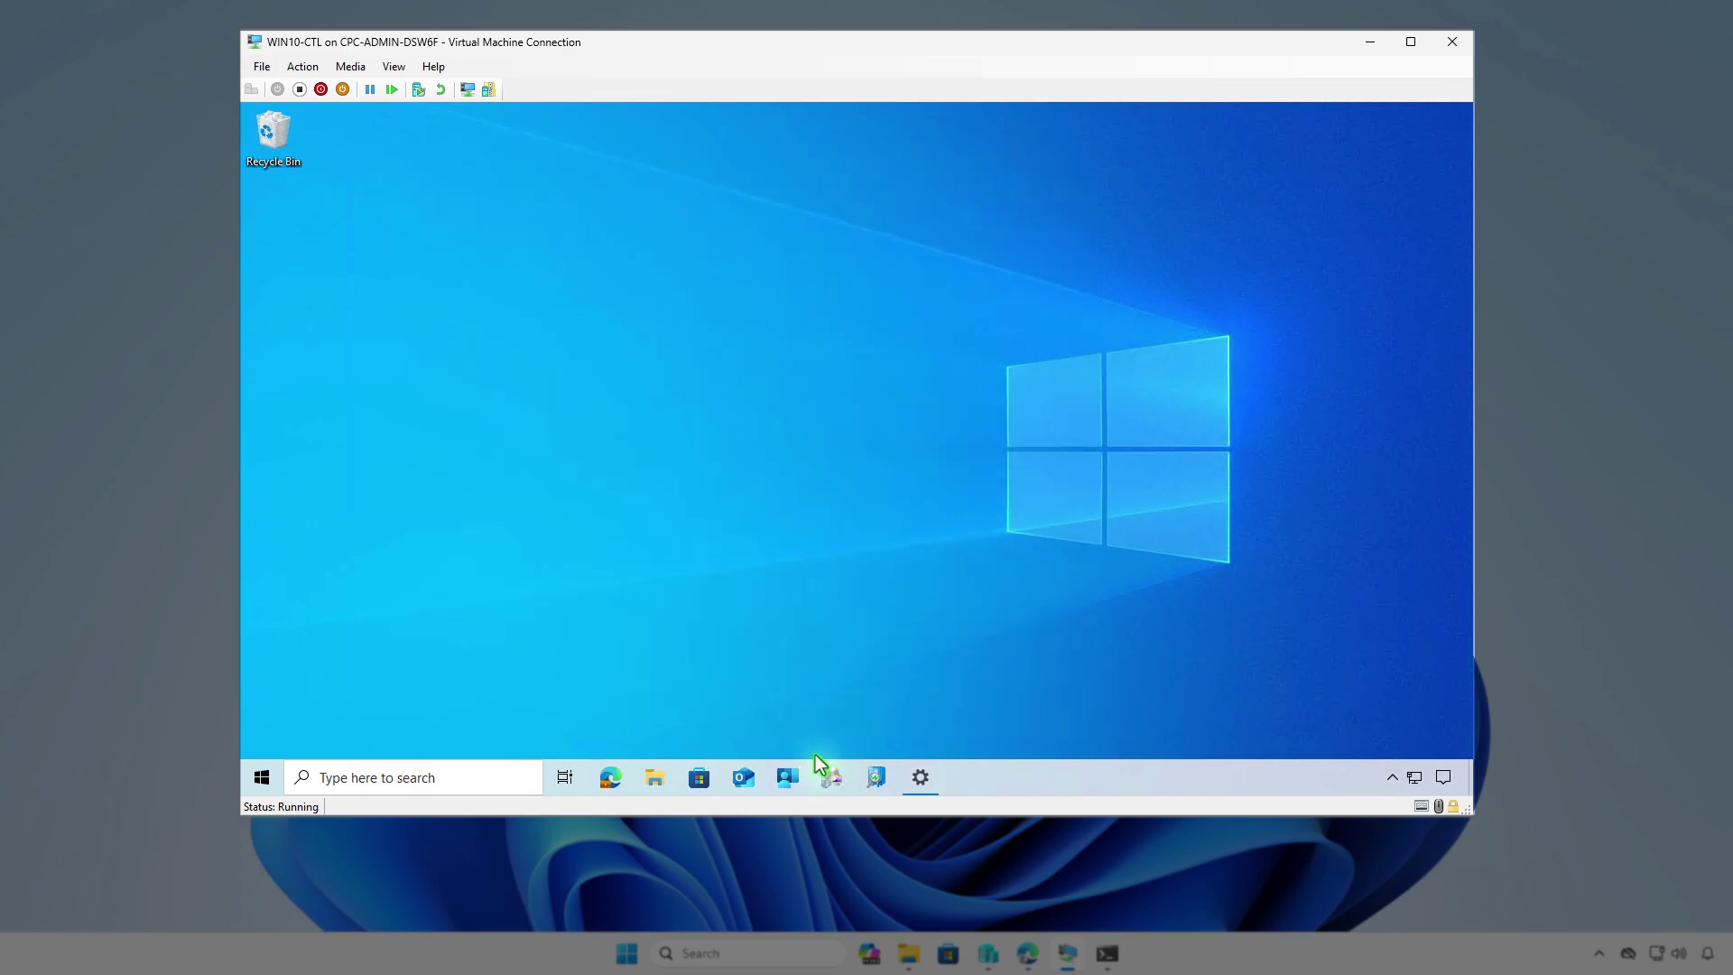
# Sync the VM from Company Portal settings and check the Intune install notifications.
pyautogui.click(794, 780)
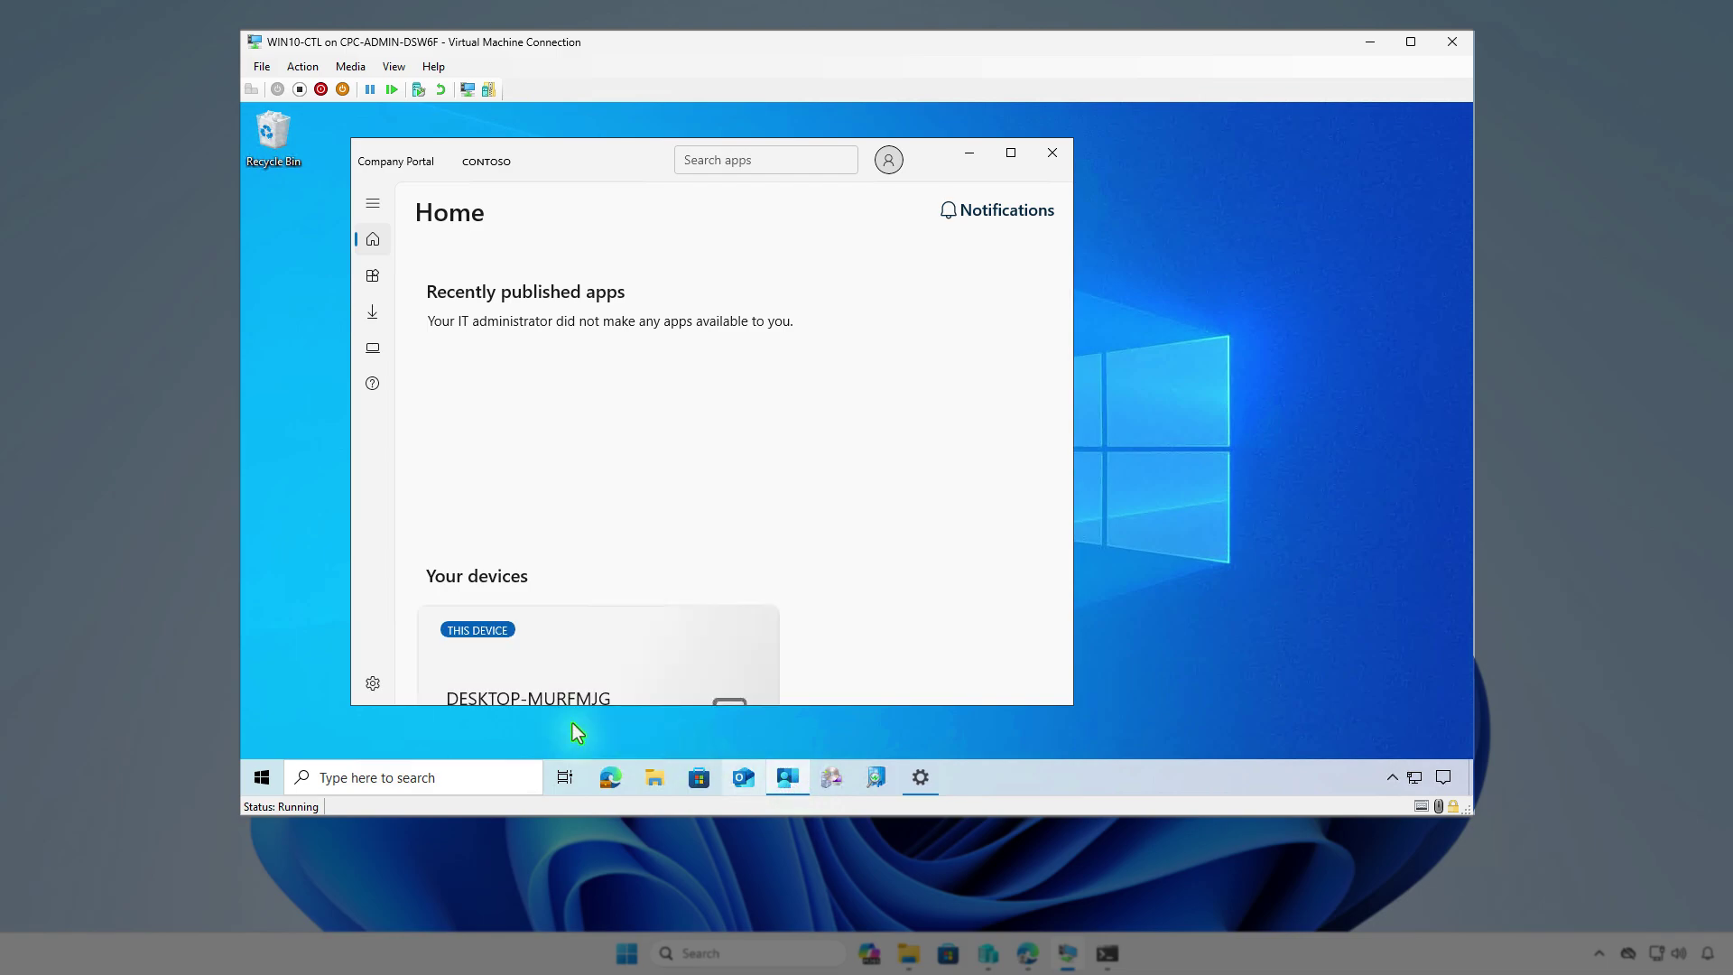
pyautogui.click(381, 682)
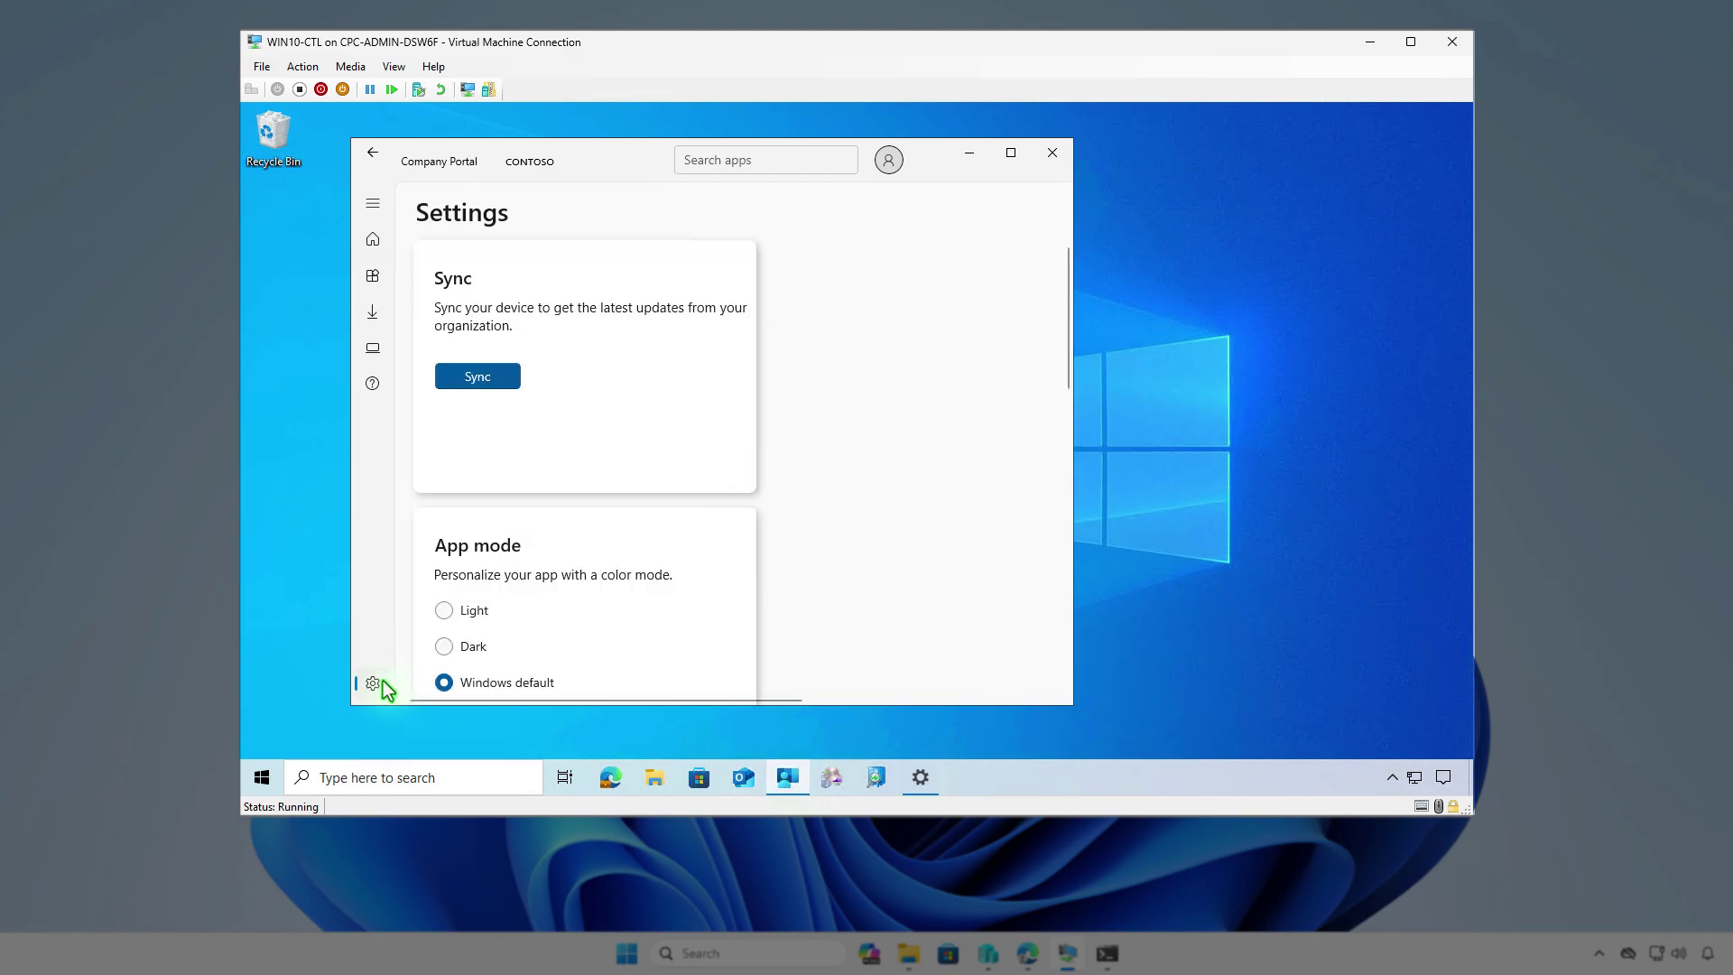
pyautogui.click(500, 377)
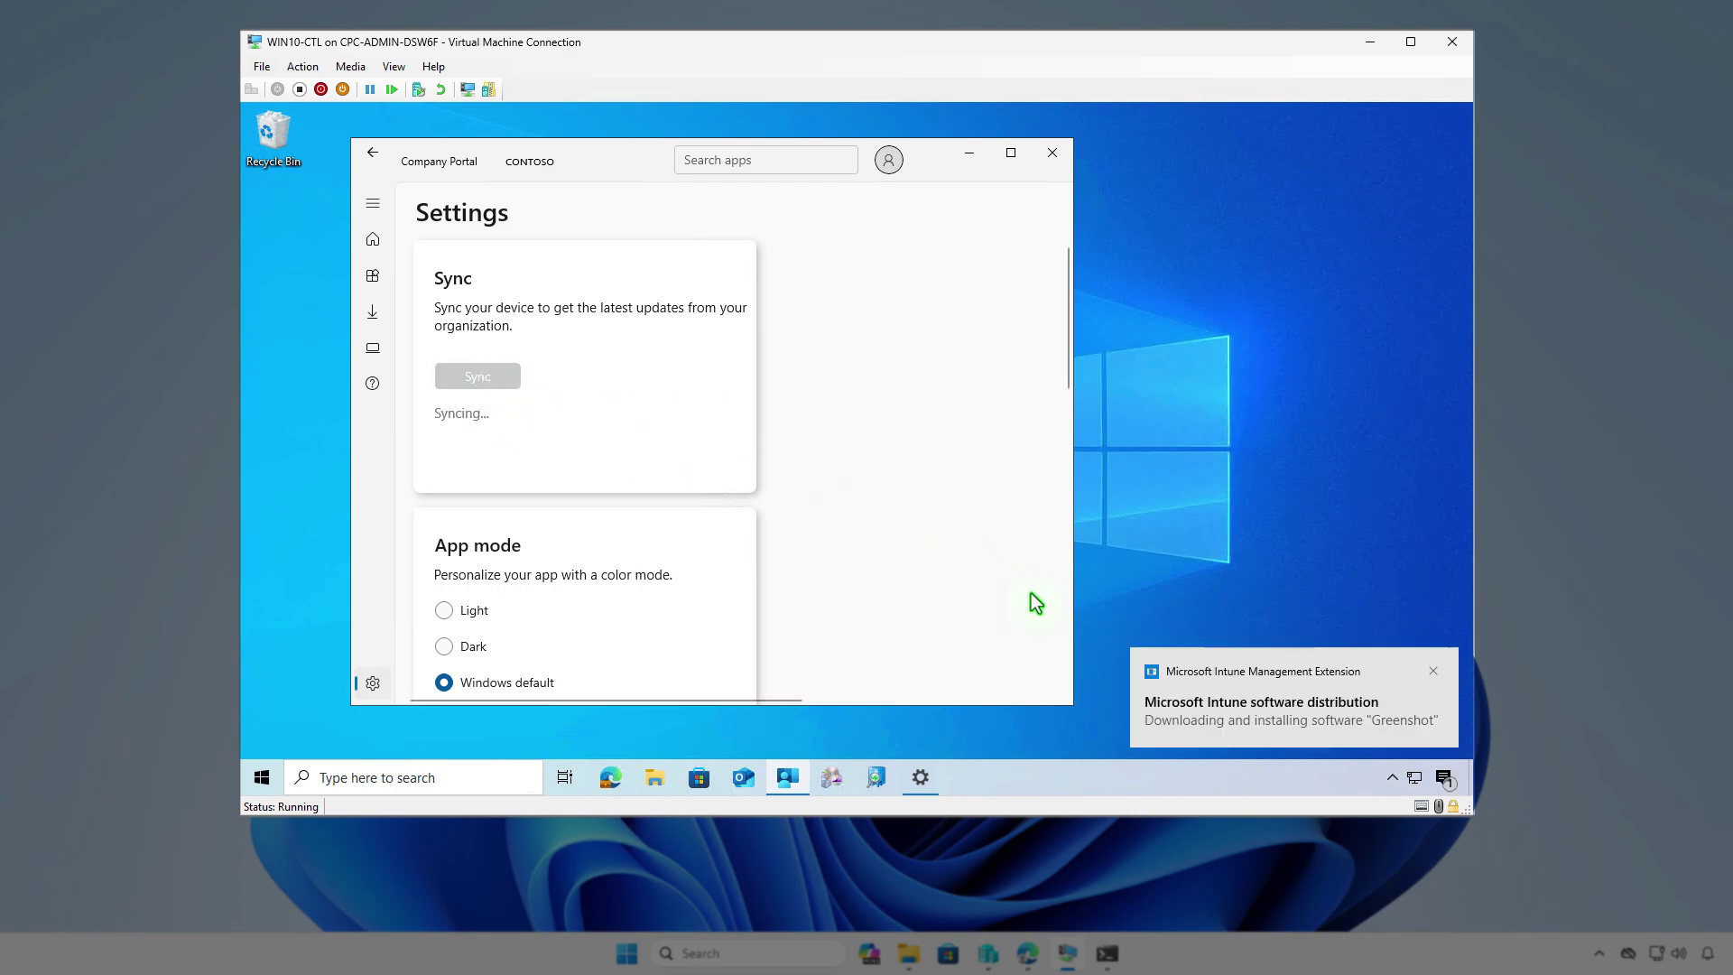
pyautogui.click(1444, 778)
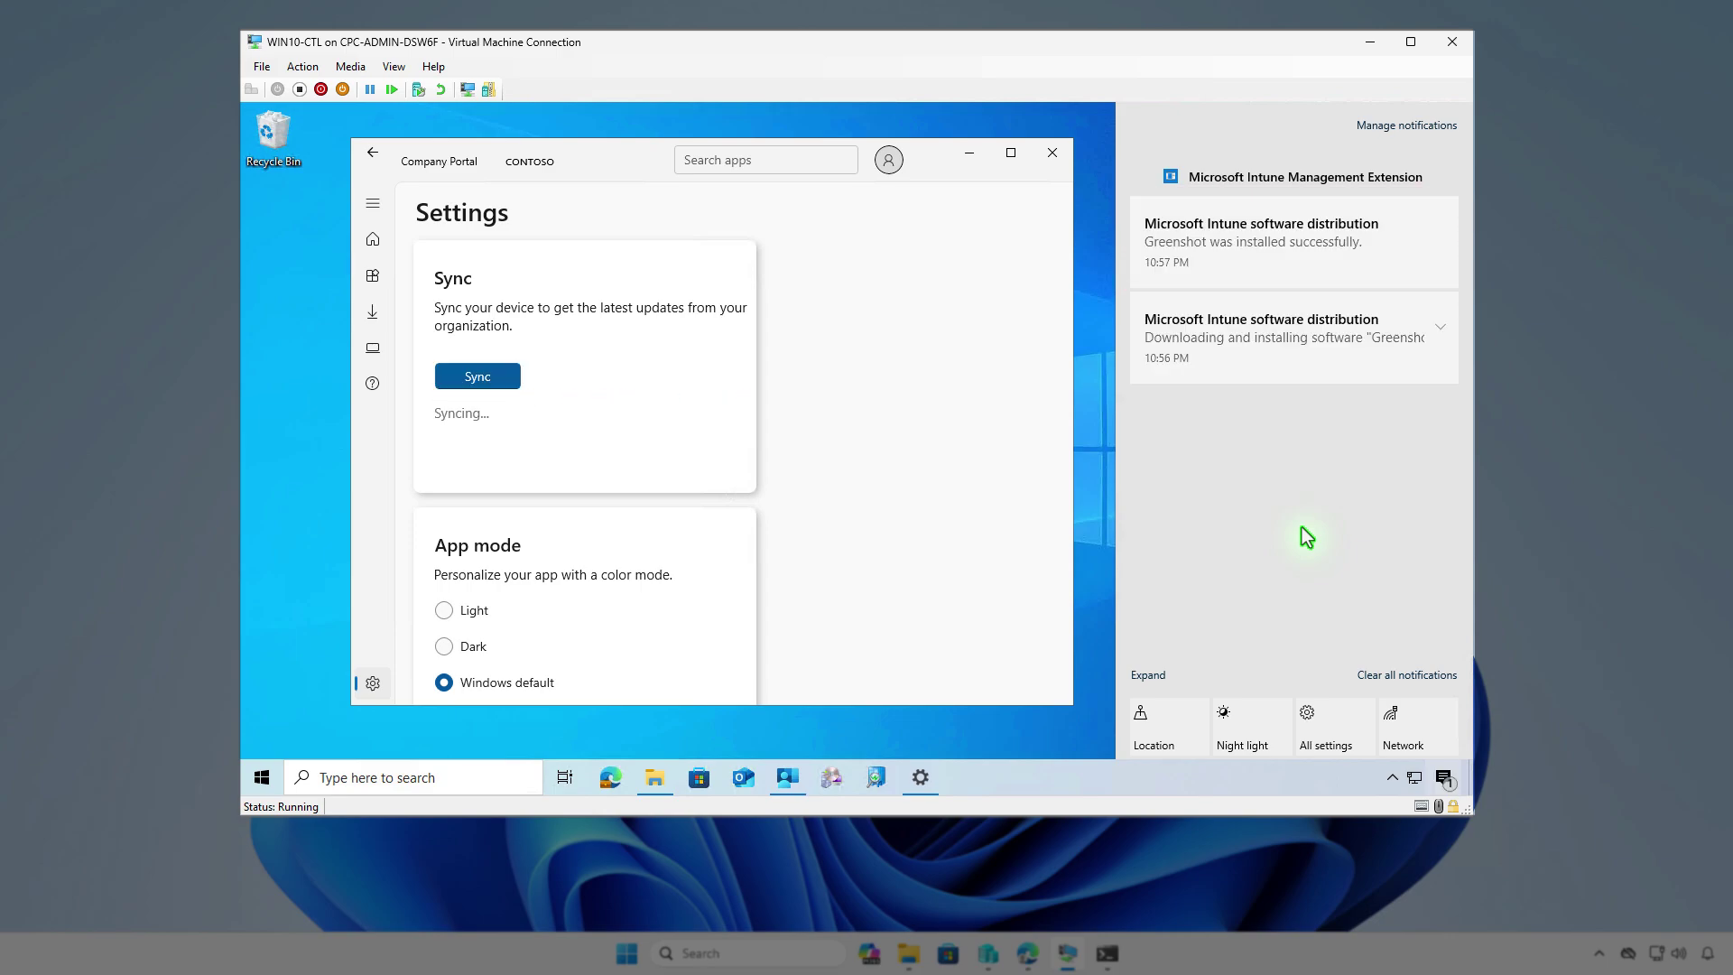
# Confirm Greenshot appears under recently added apps in Start, then minimise the VM window.
pyautogui.click(968, 153)
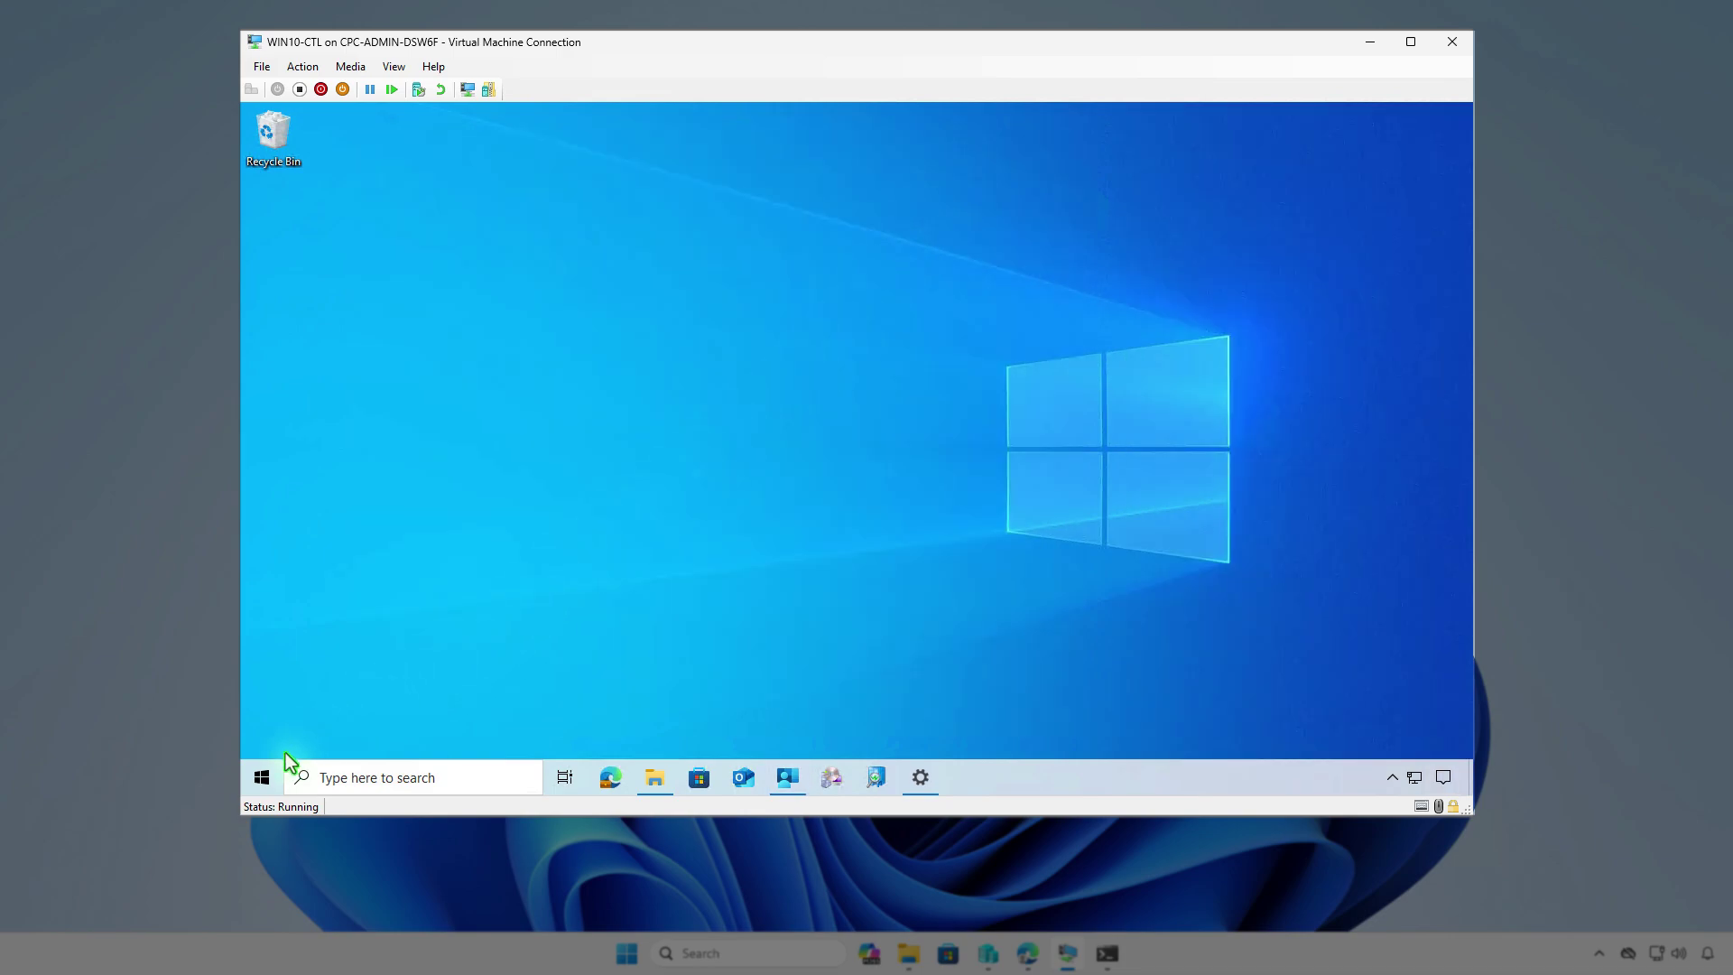
pyautogui.click(269, 779)
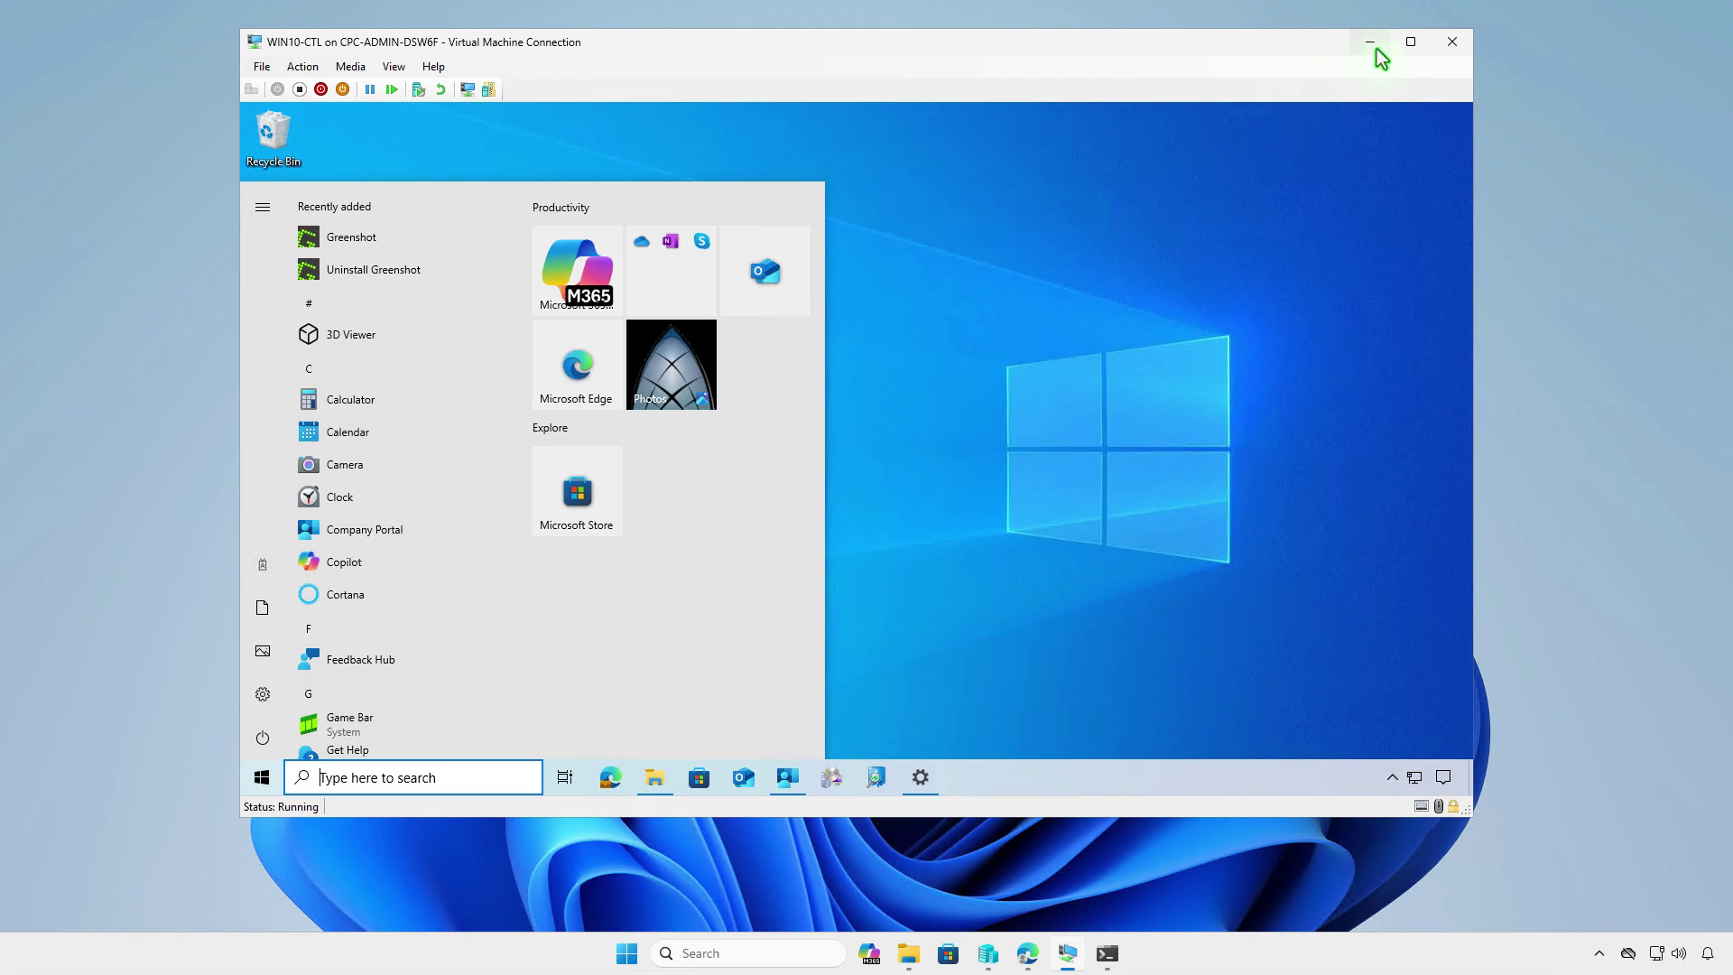
pyautogui.click(1373, 47)
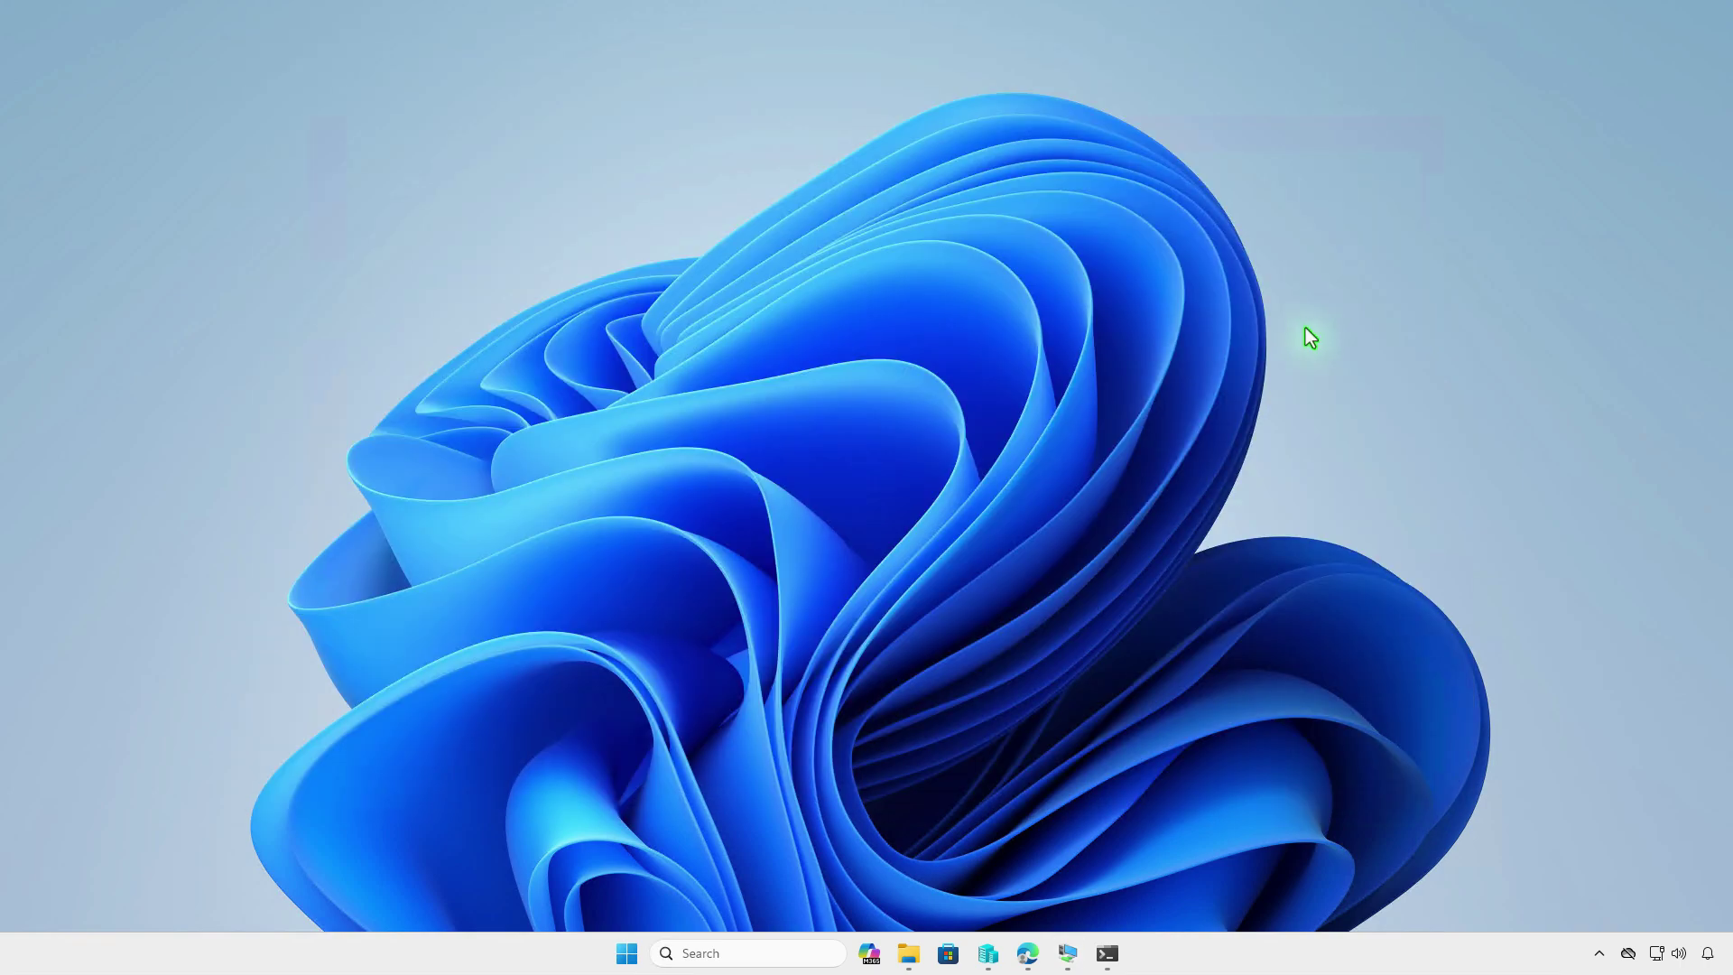
# Refresh the Greenshot app page in Edge and view its per-device install status.
pyautogui.click(1028, 953)
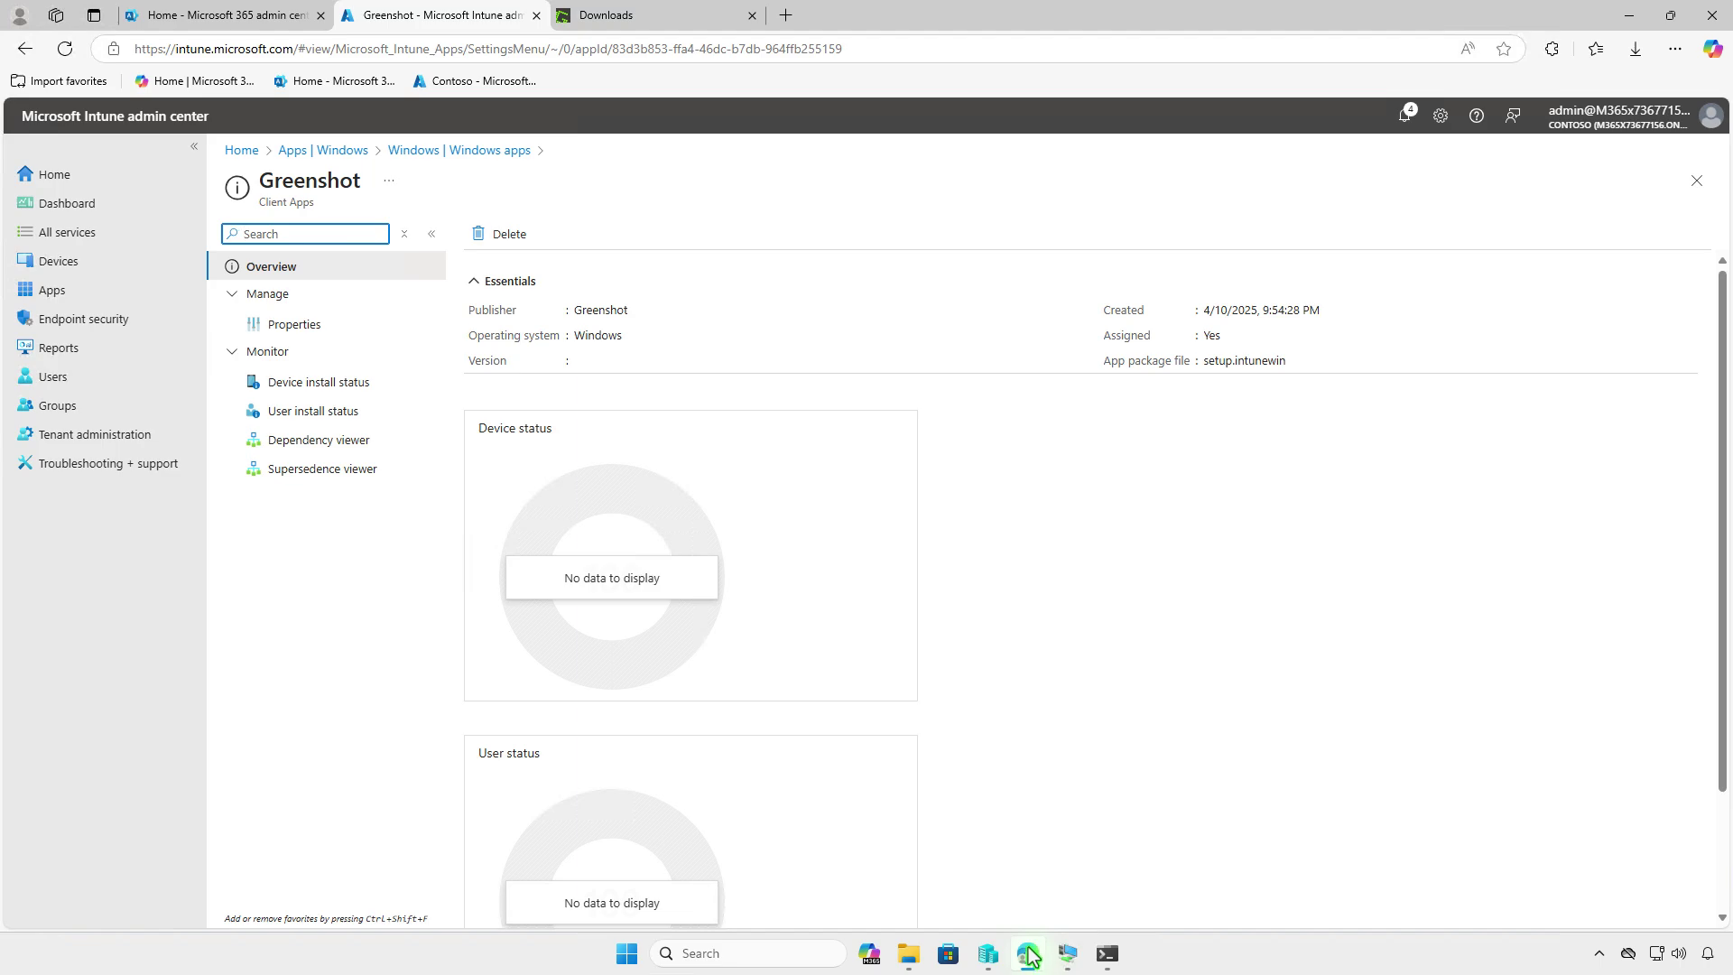
pyautogui.click(65, 49)
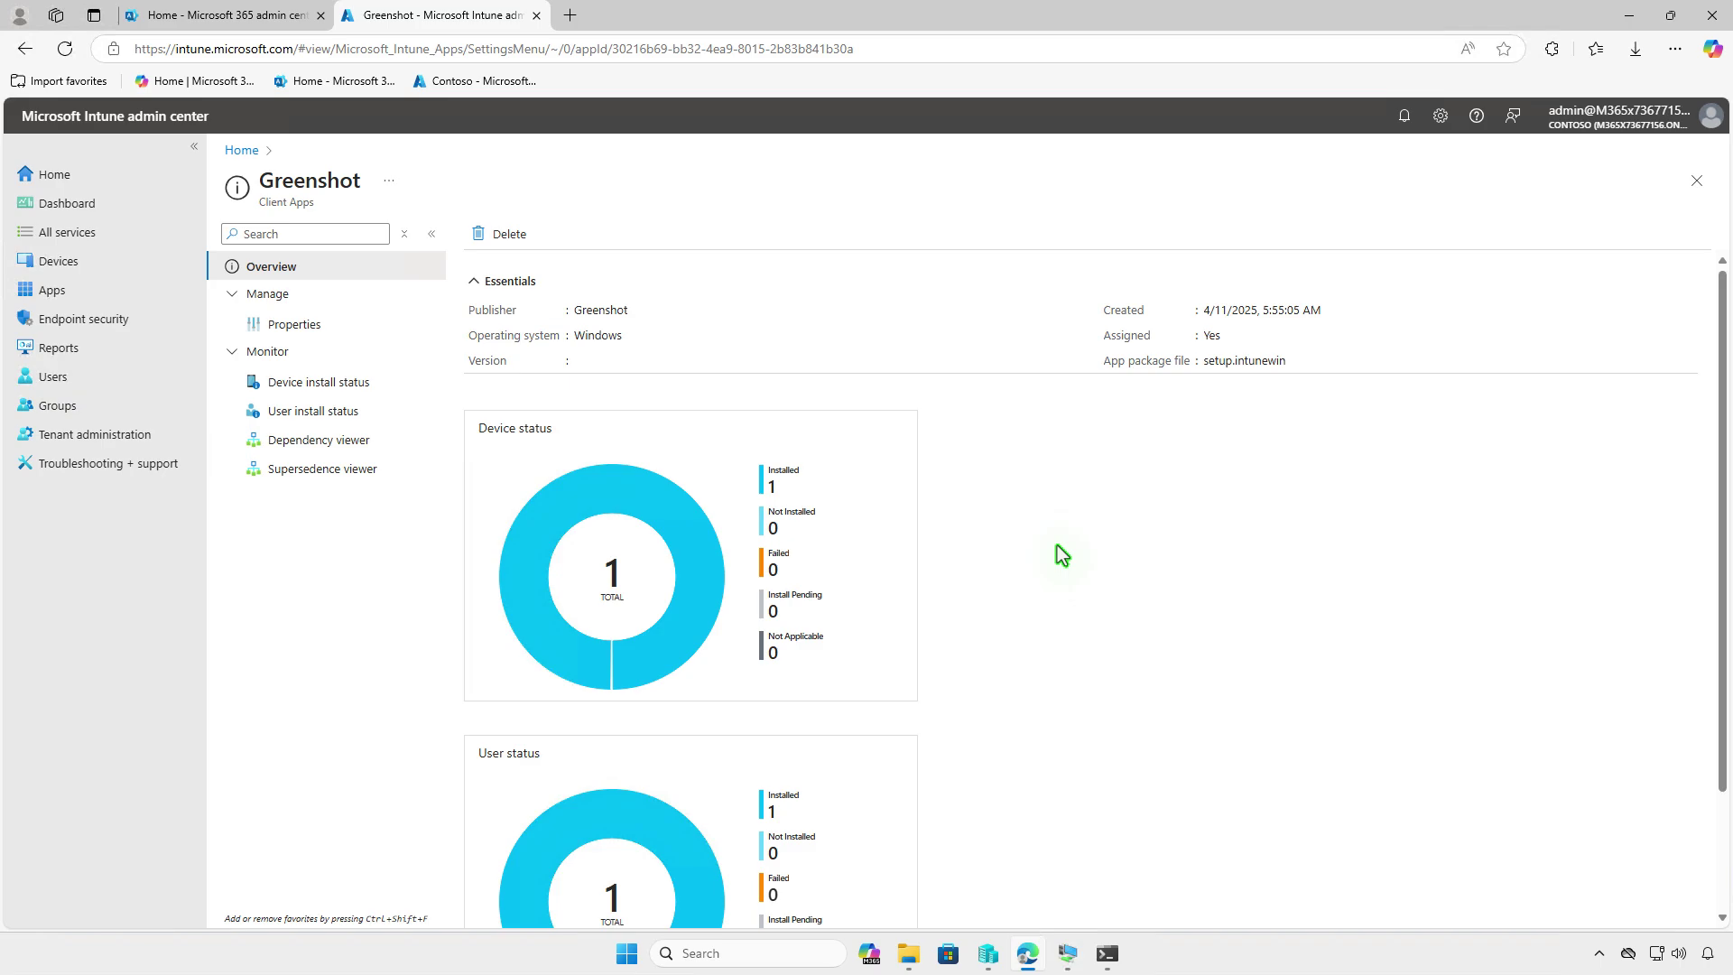
pyautogui.click(376, 384)
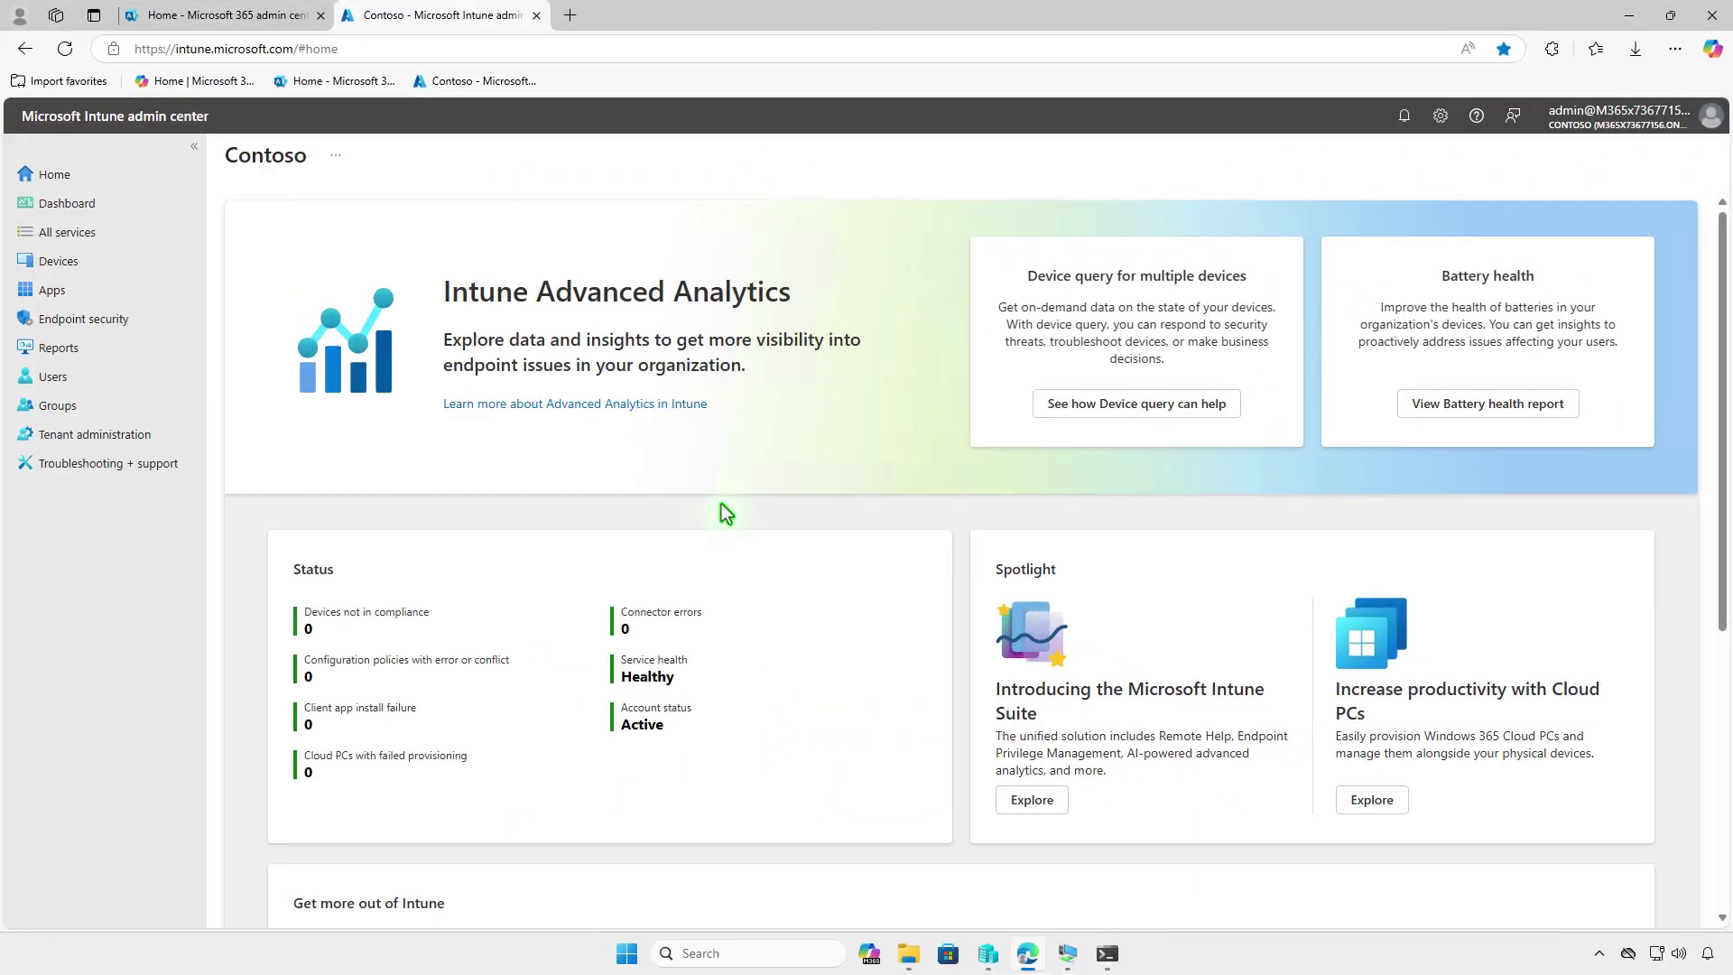
# Open the Properties page of the Greenshot Windows app in Intune.
pyautogui.click(131, 287)
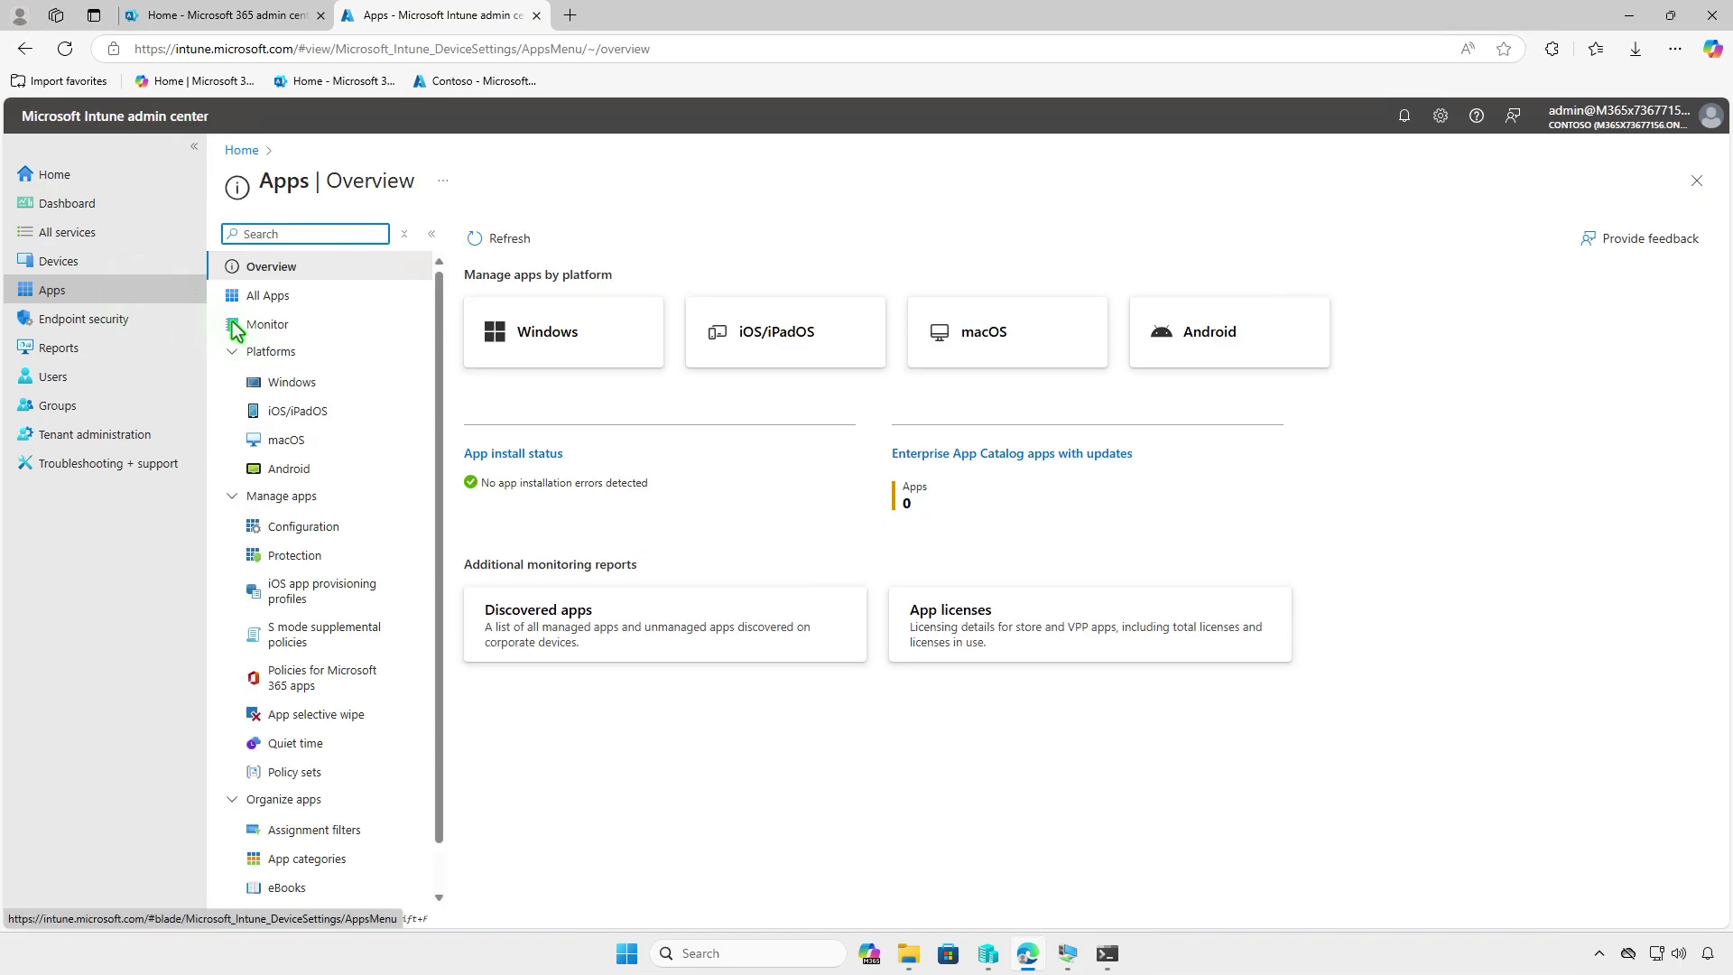
pyautogui.click(339, 383)
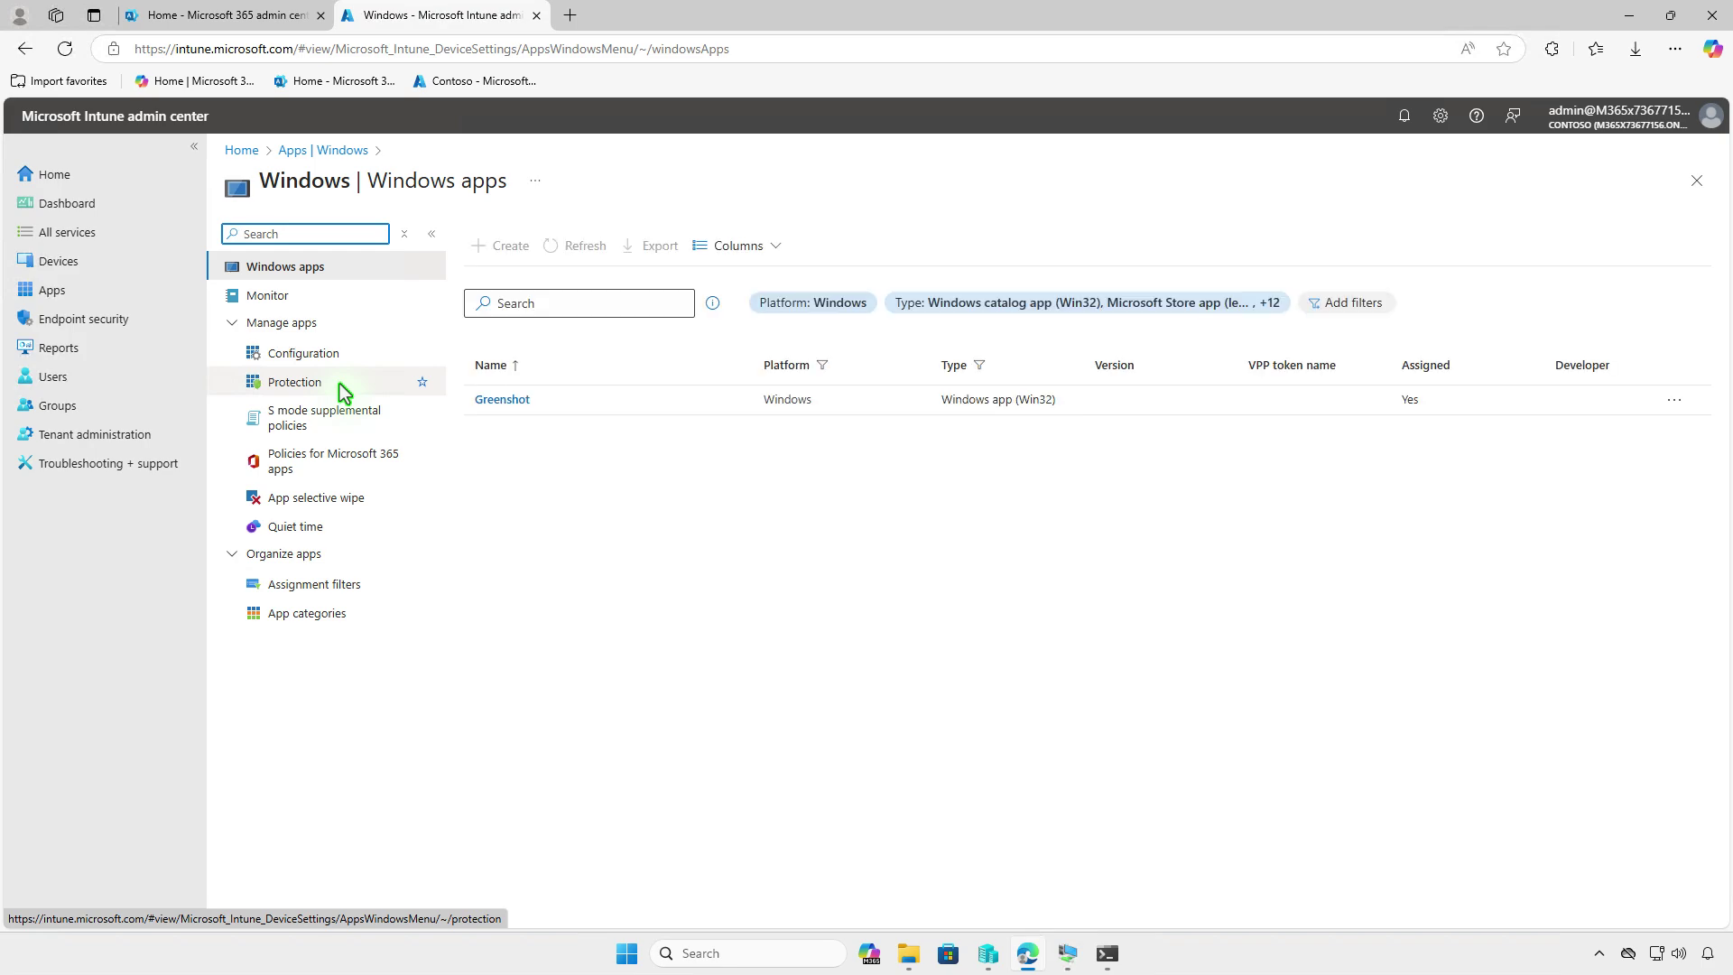
pyautogui.click(516, 401)
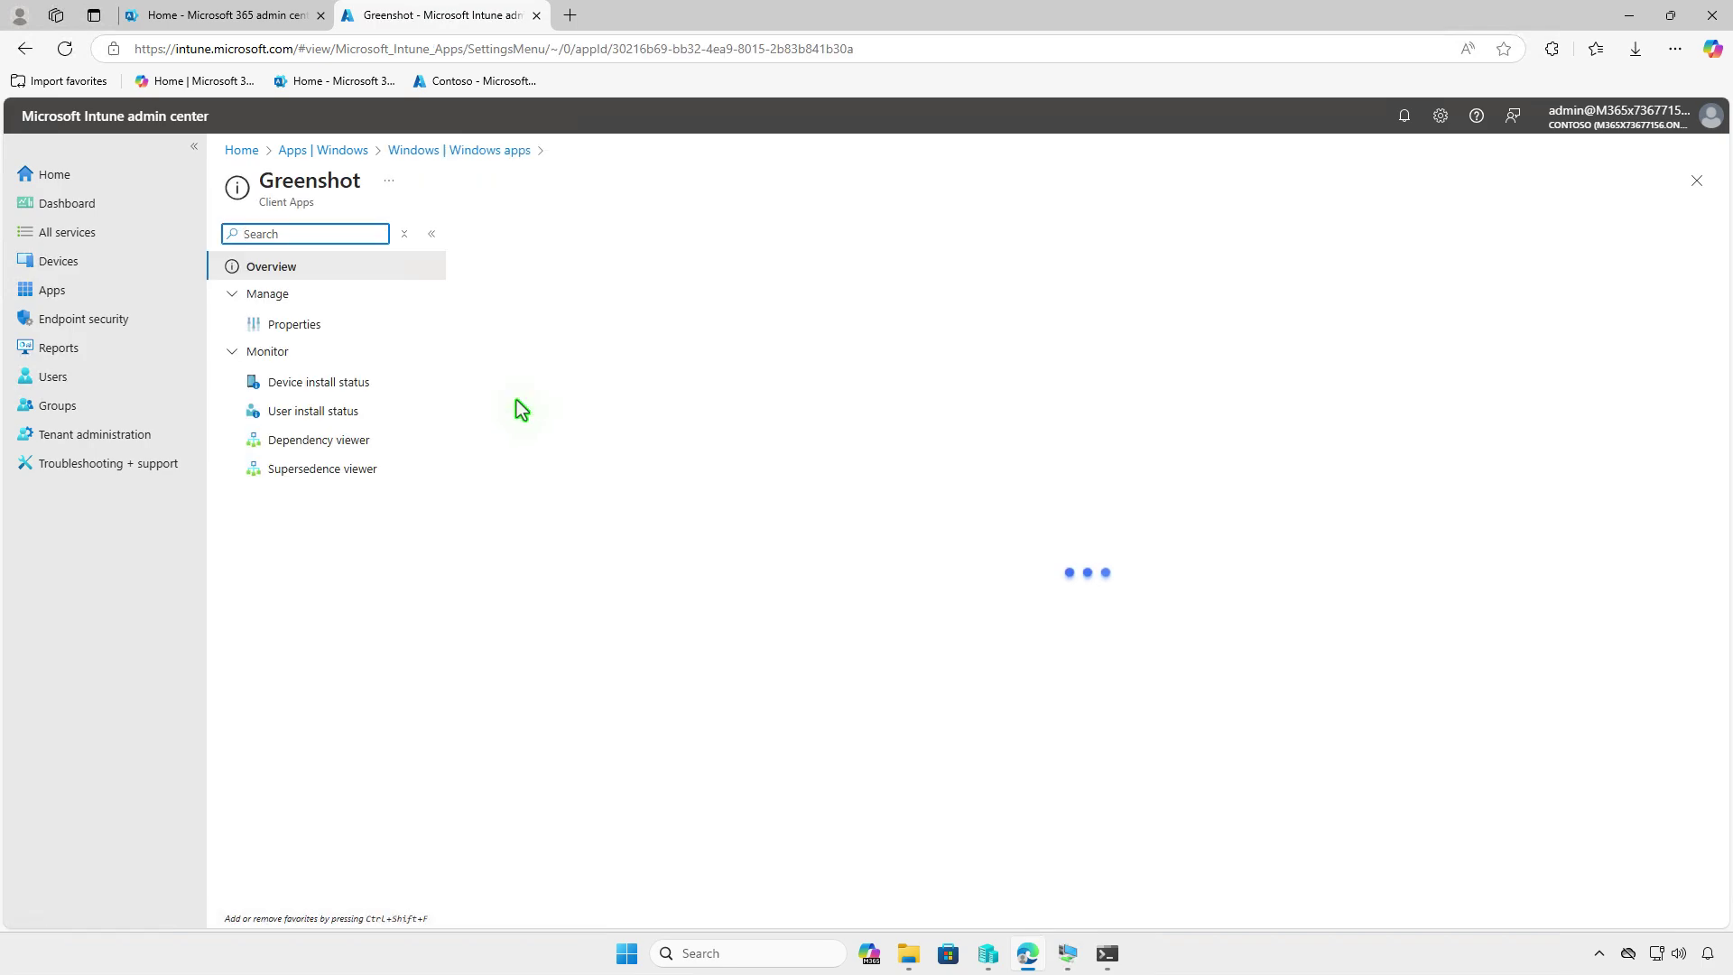
pyautogui.click(345, 327)
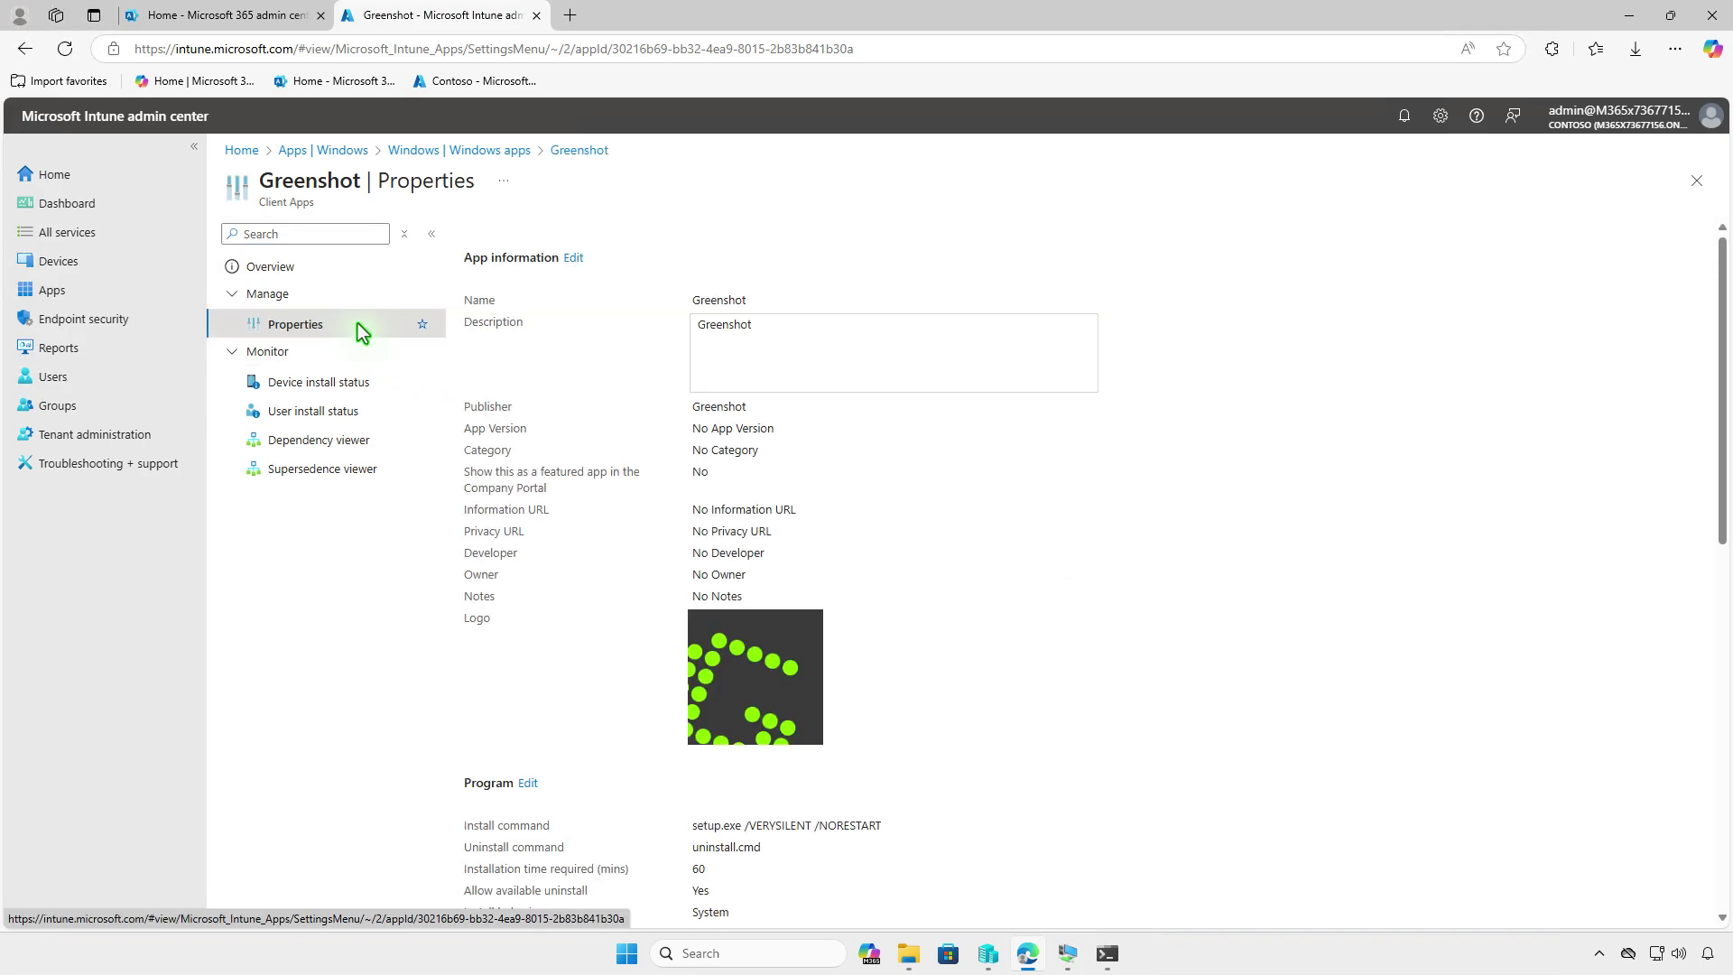
pyautogui.scroll(-10, 1044, 582)
pyautogui.scroll(-2, 1047, 582)
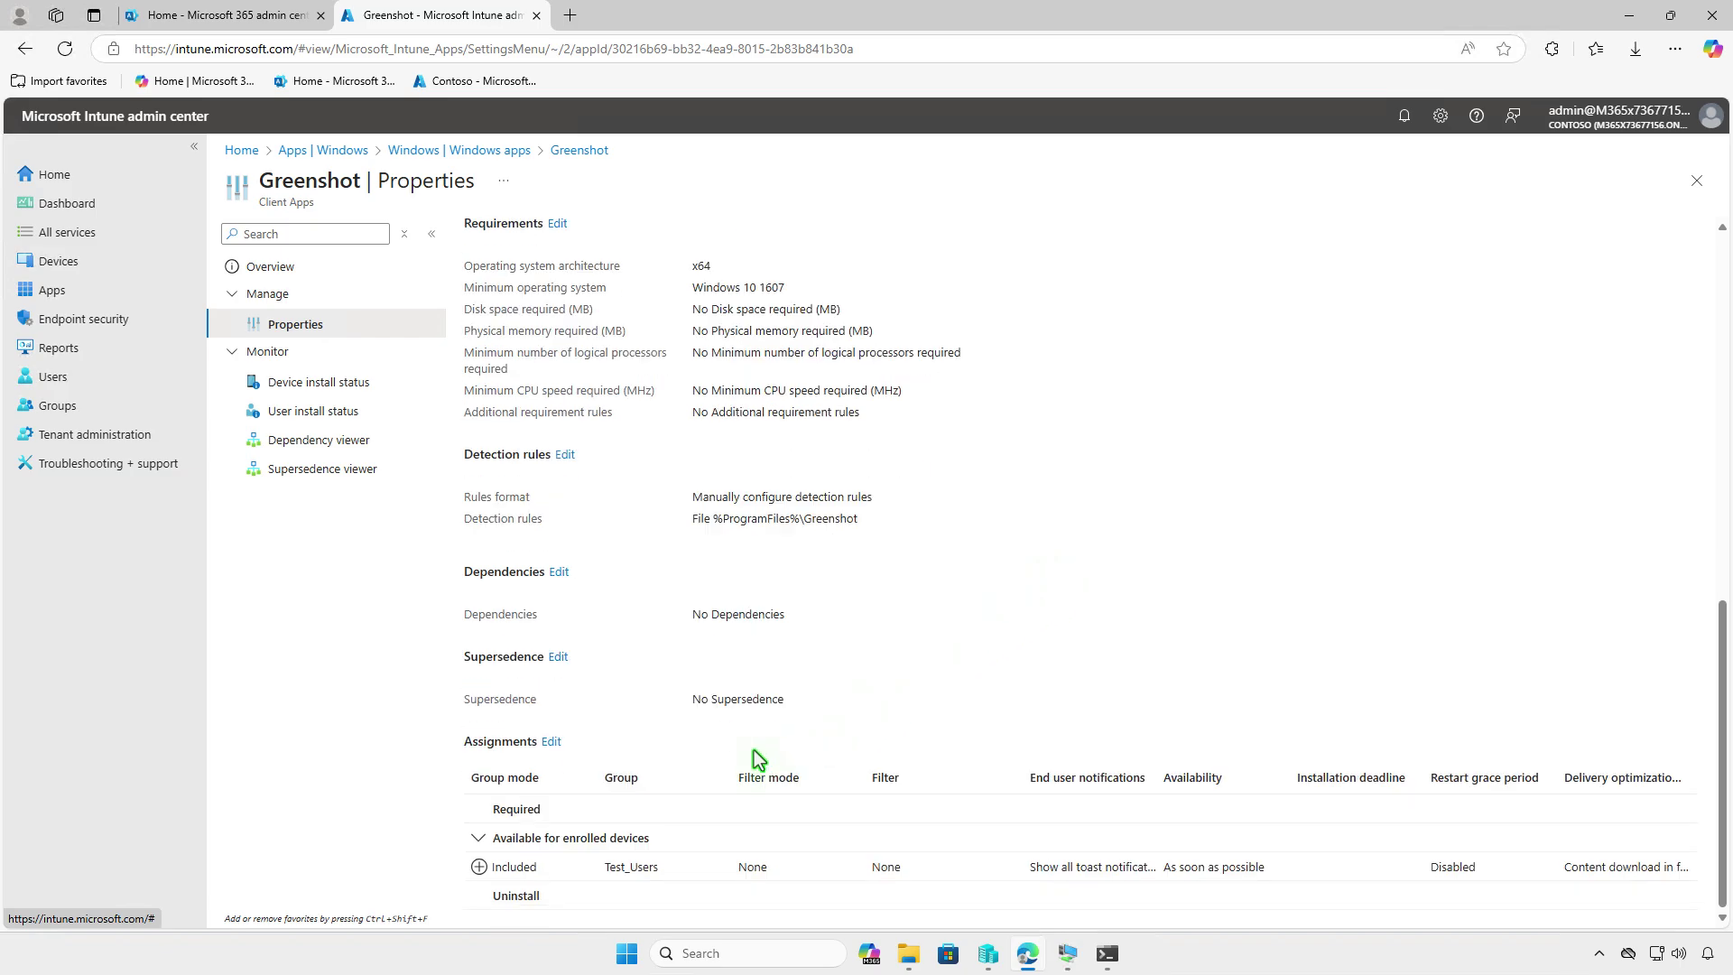
# Remove the Required Test_Devices assignment, assign Test_Devices under Uninstall, and save.
pyautogui.click(551, 742)
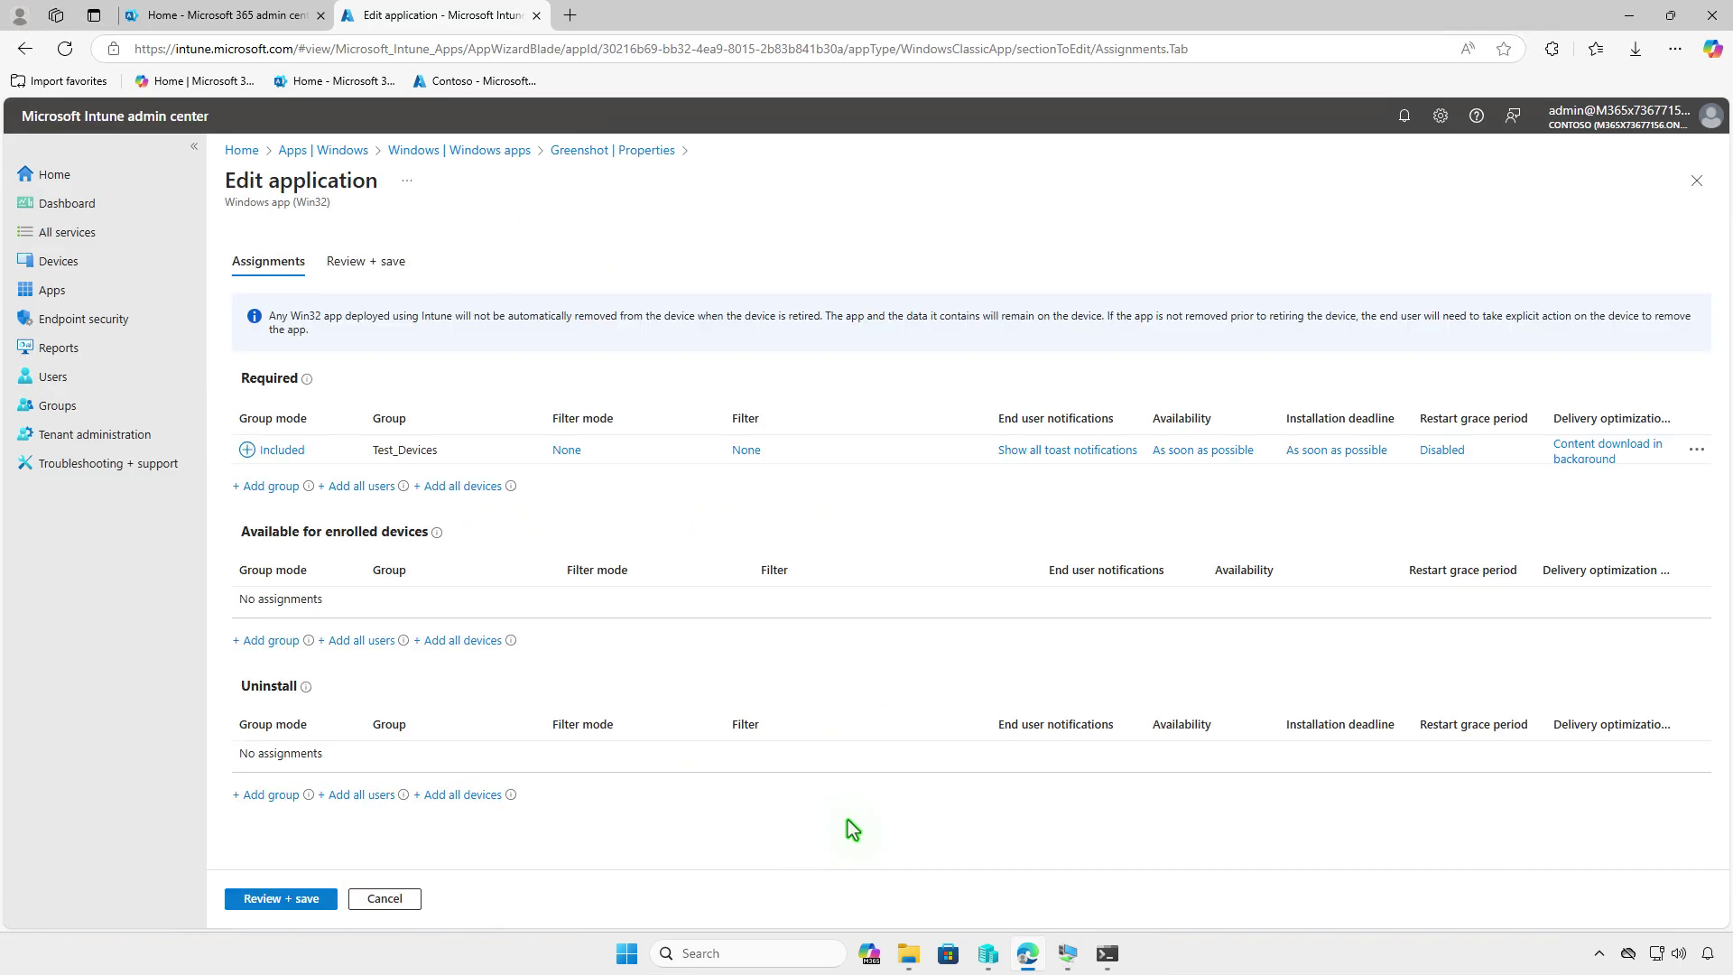
pyautogui.click(1696, 450)
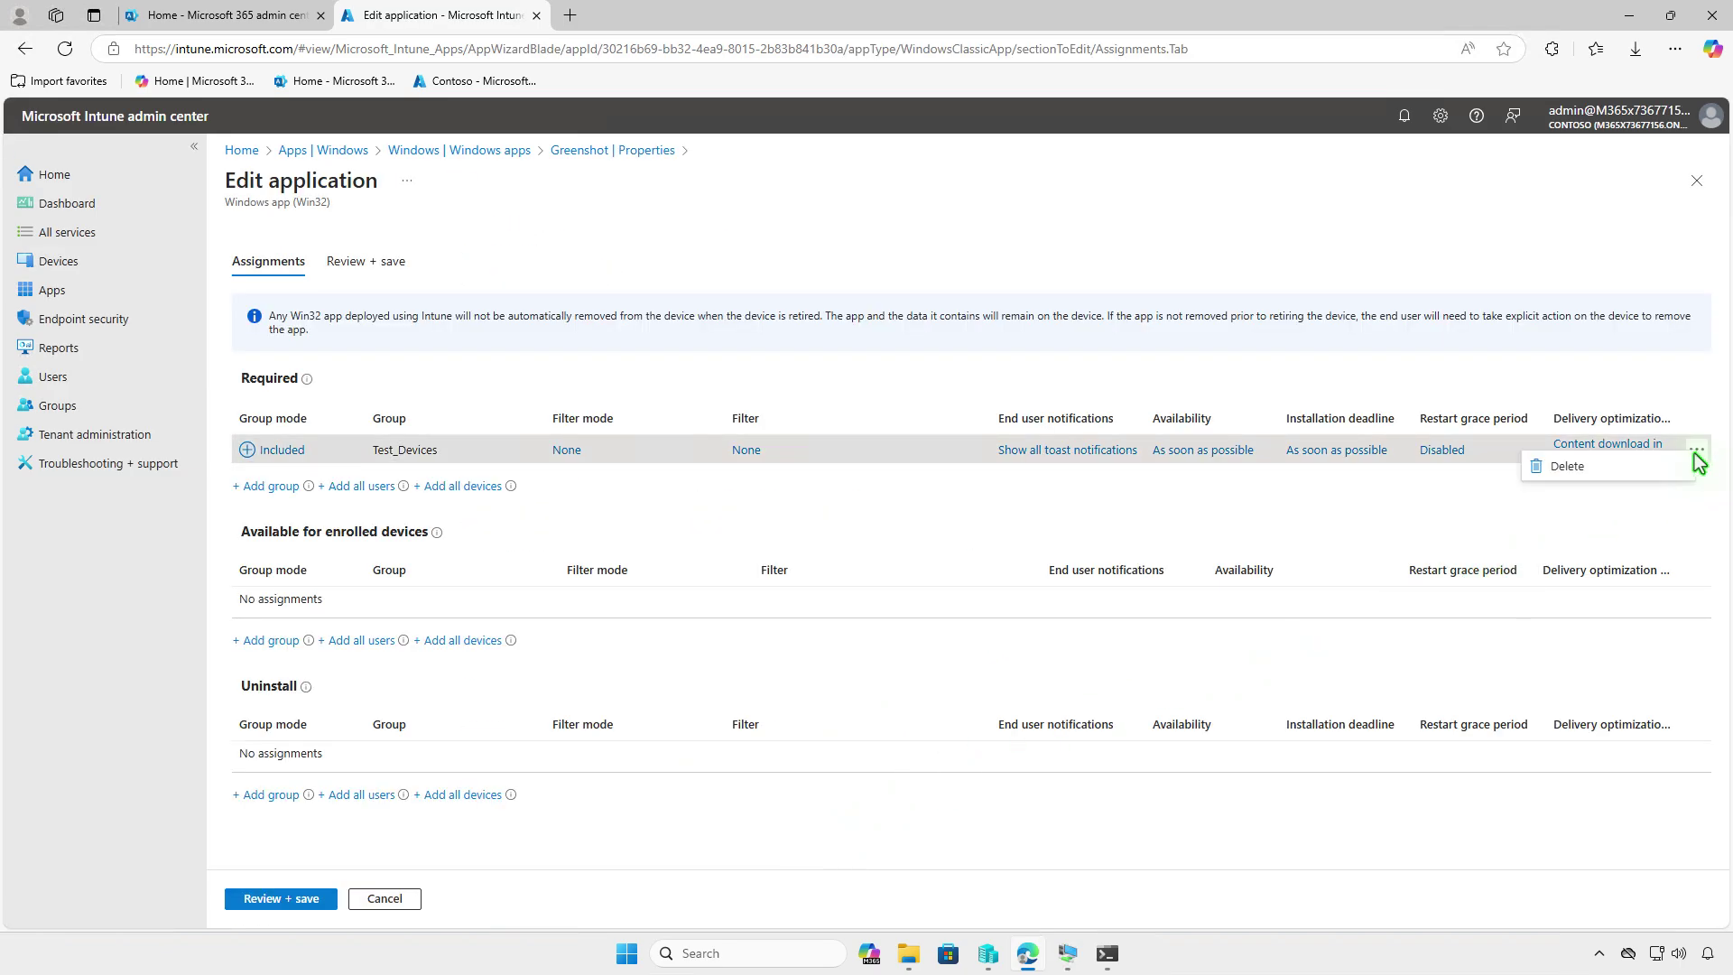
pyautogui.click(1619, 468)
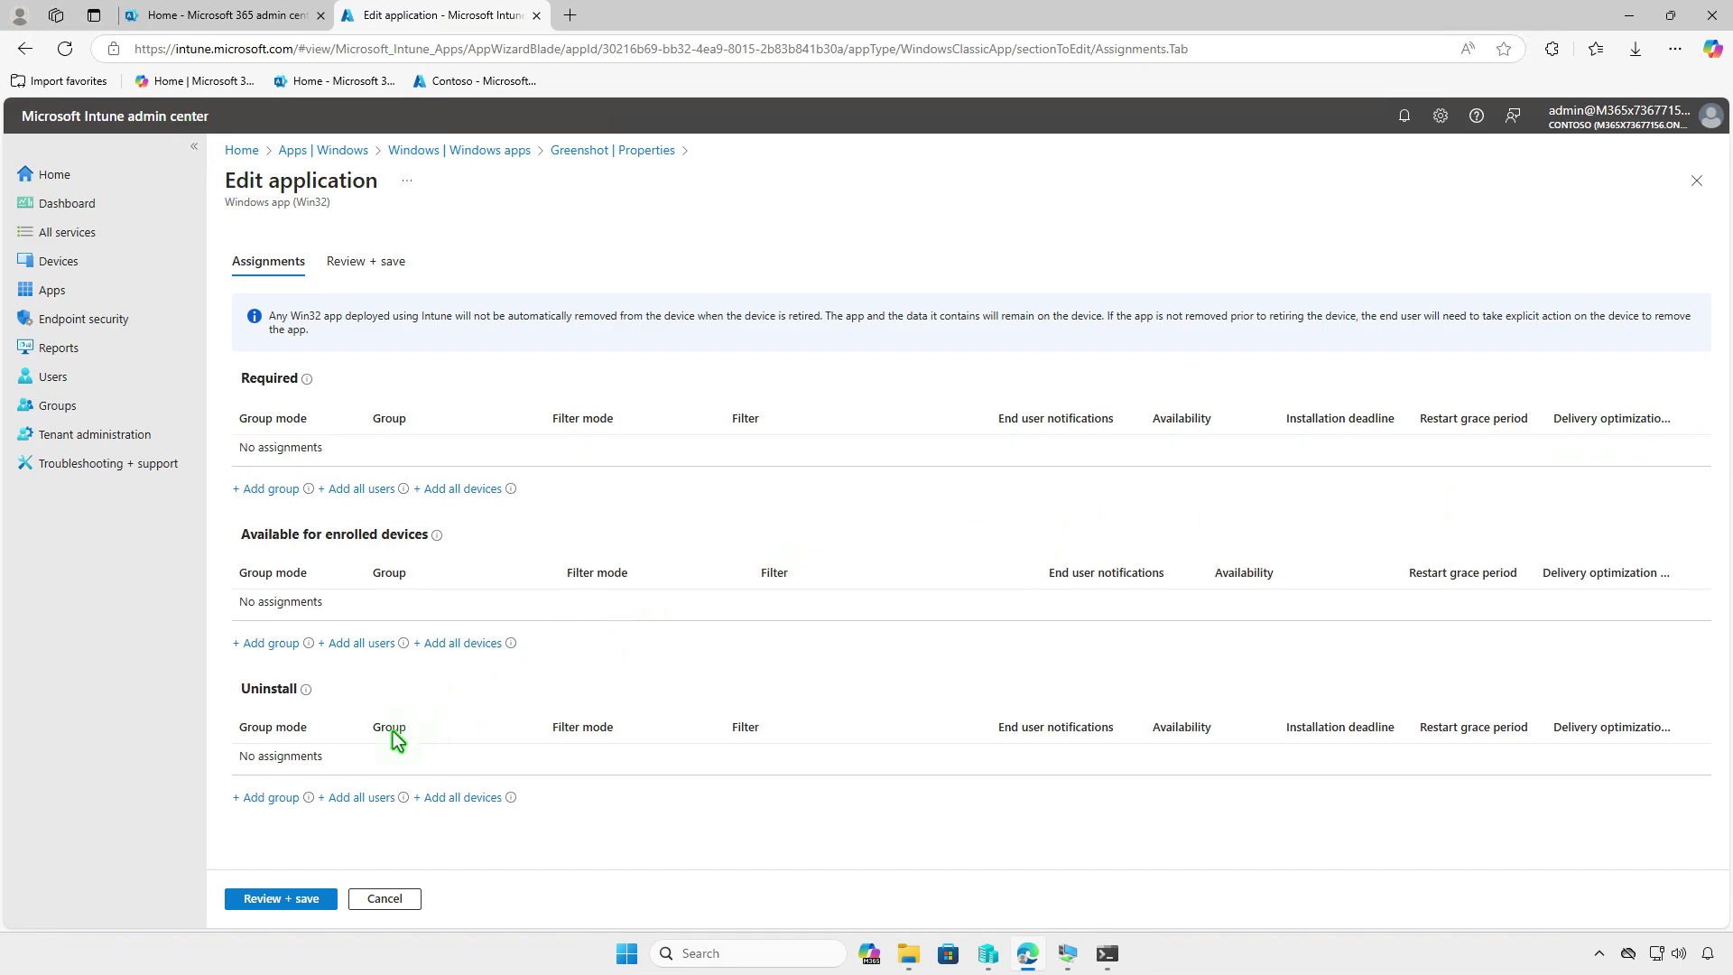
pyautogui.click(289, 798)
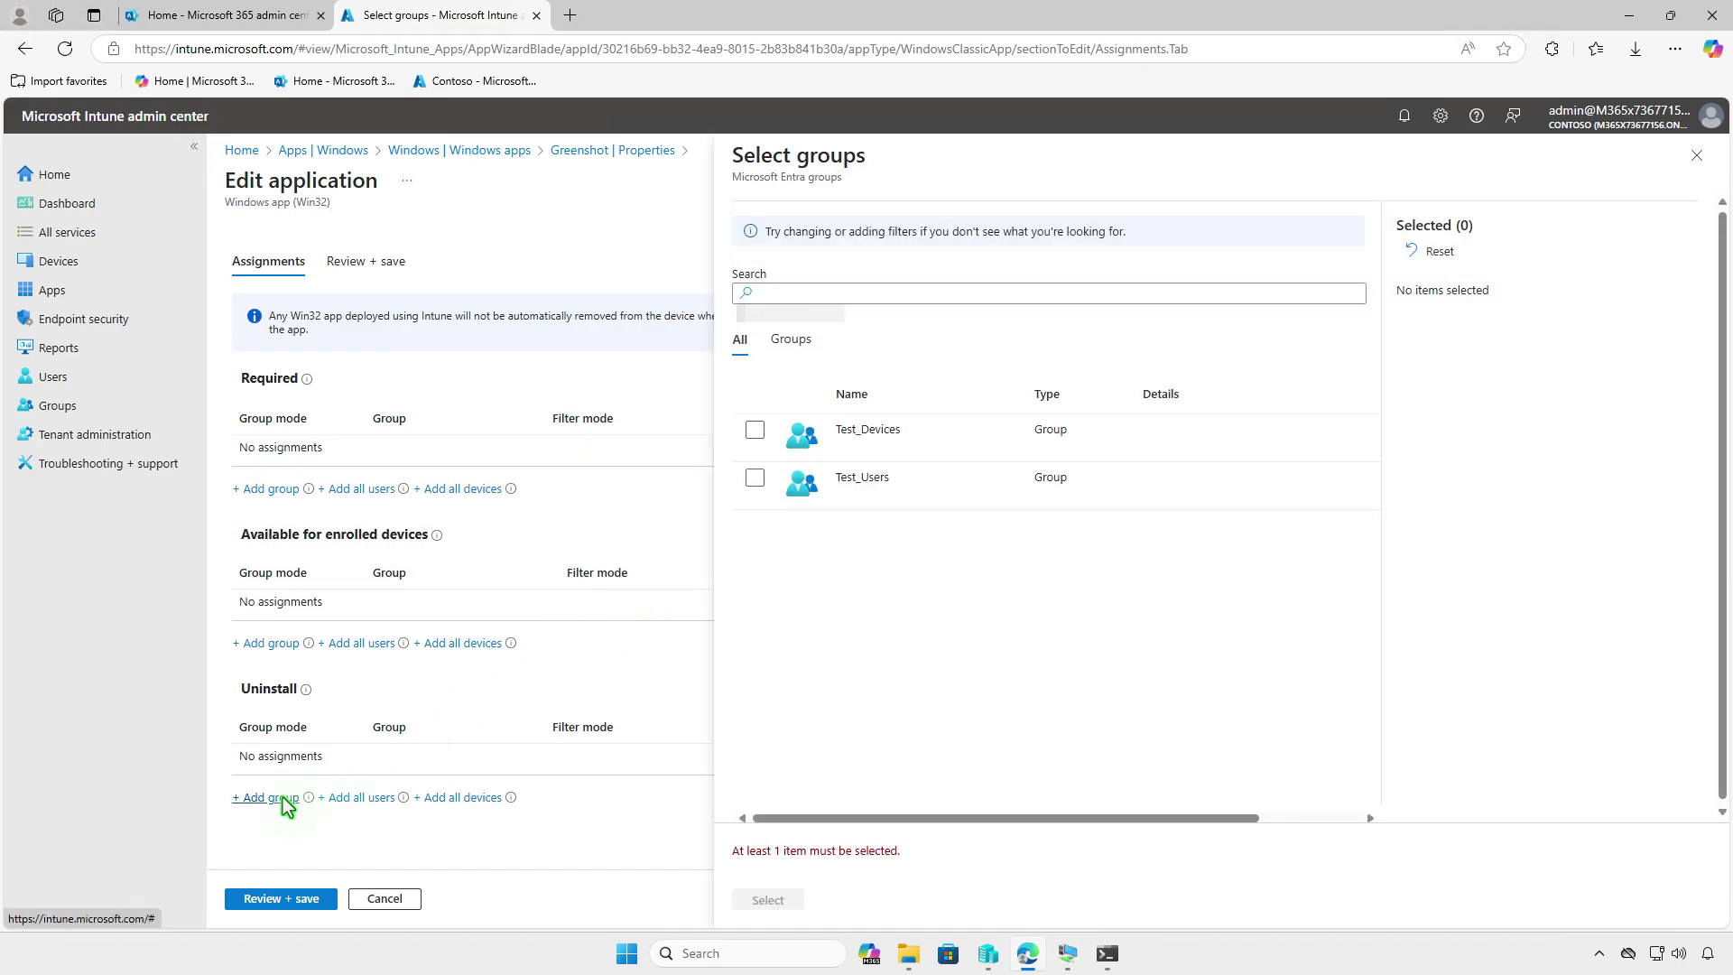
pyautogui.click(755, 429)
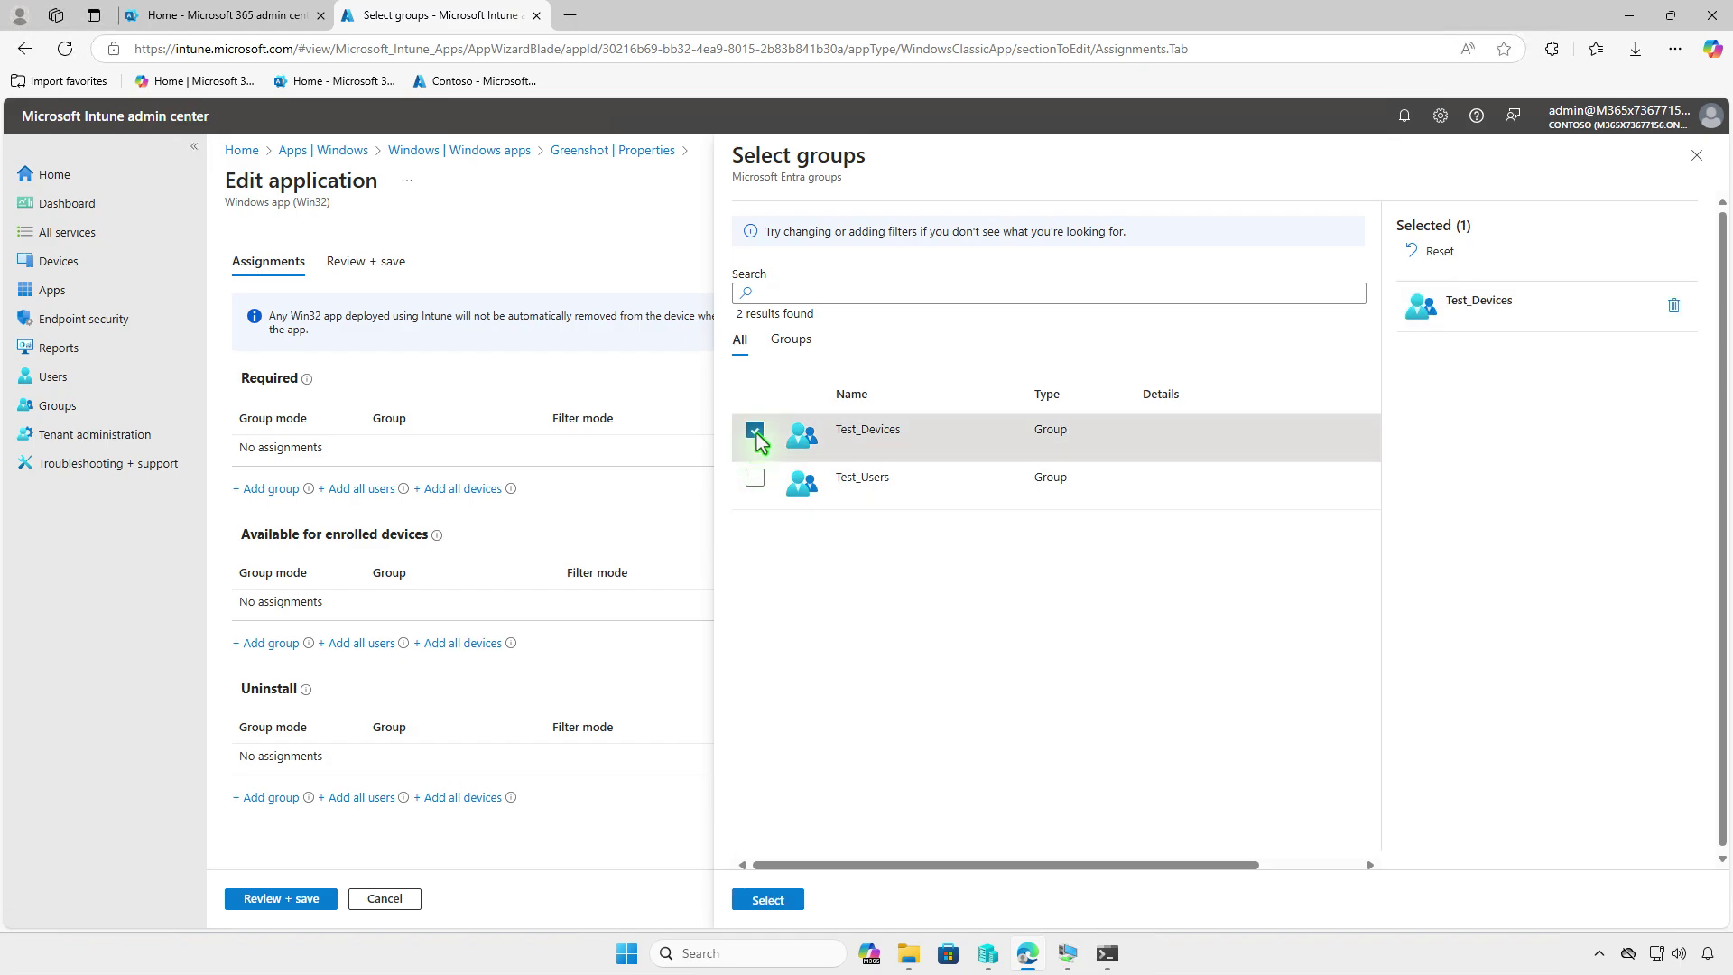
pyautogui.click(776, 900)
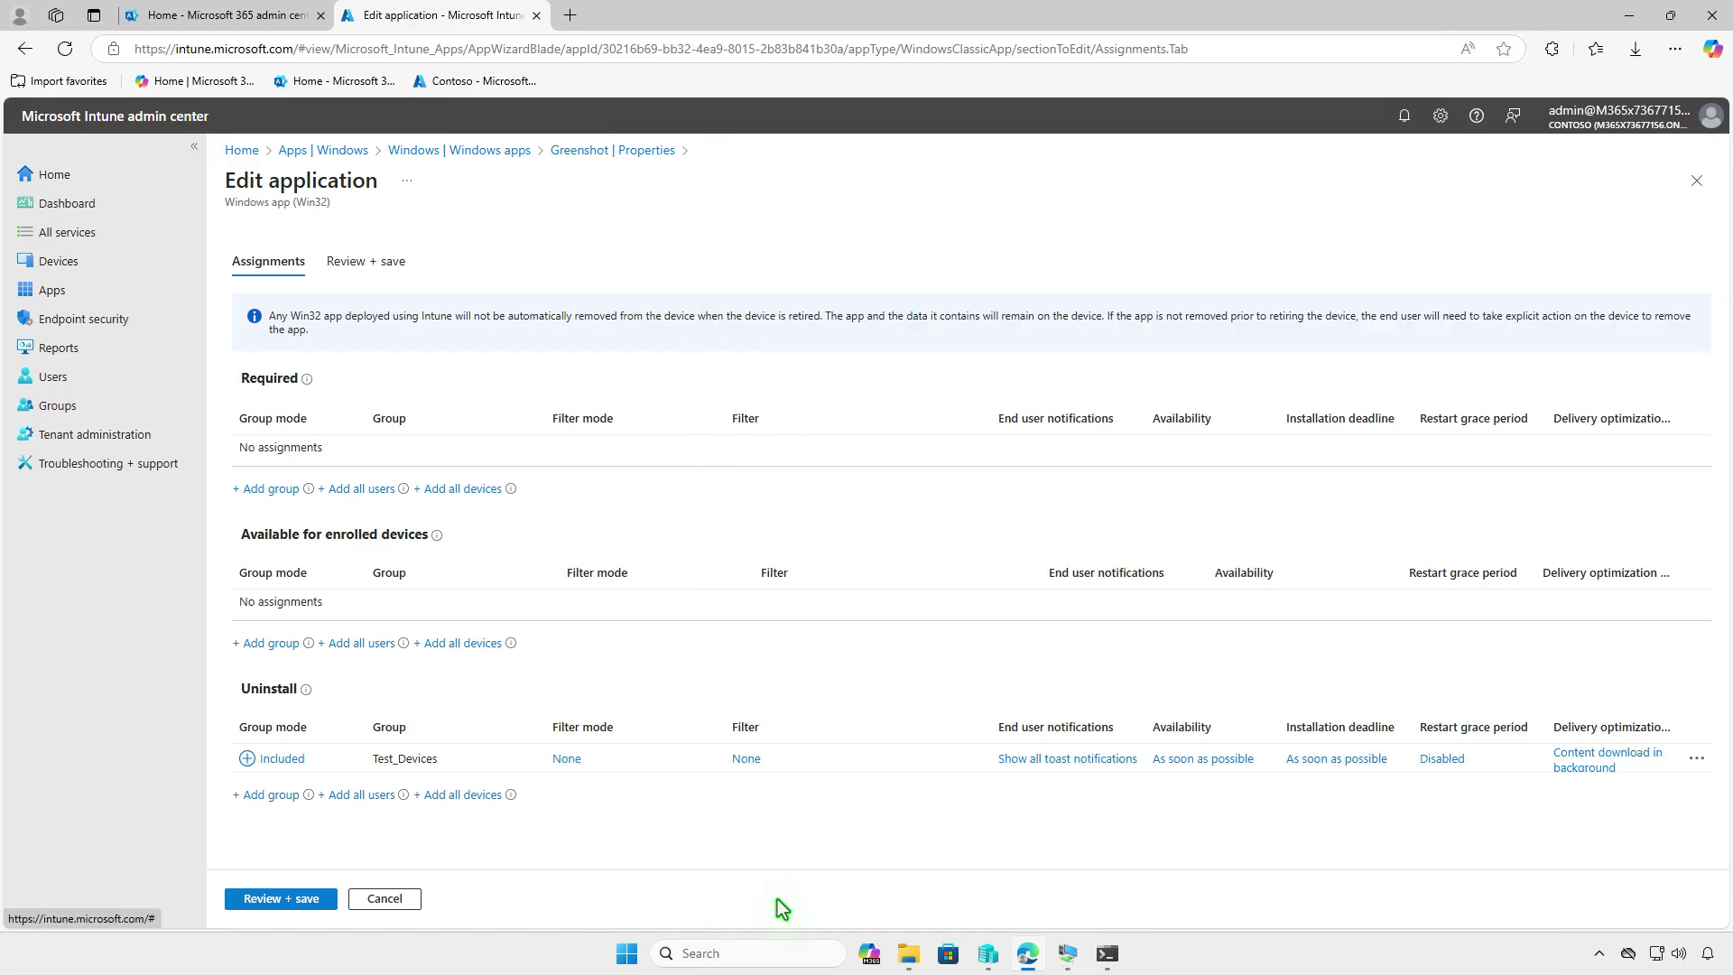
pyautogui.click(262, 899)
pyautogui.click(259, 899)
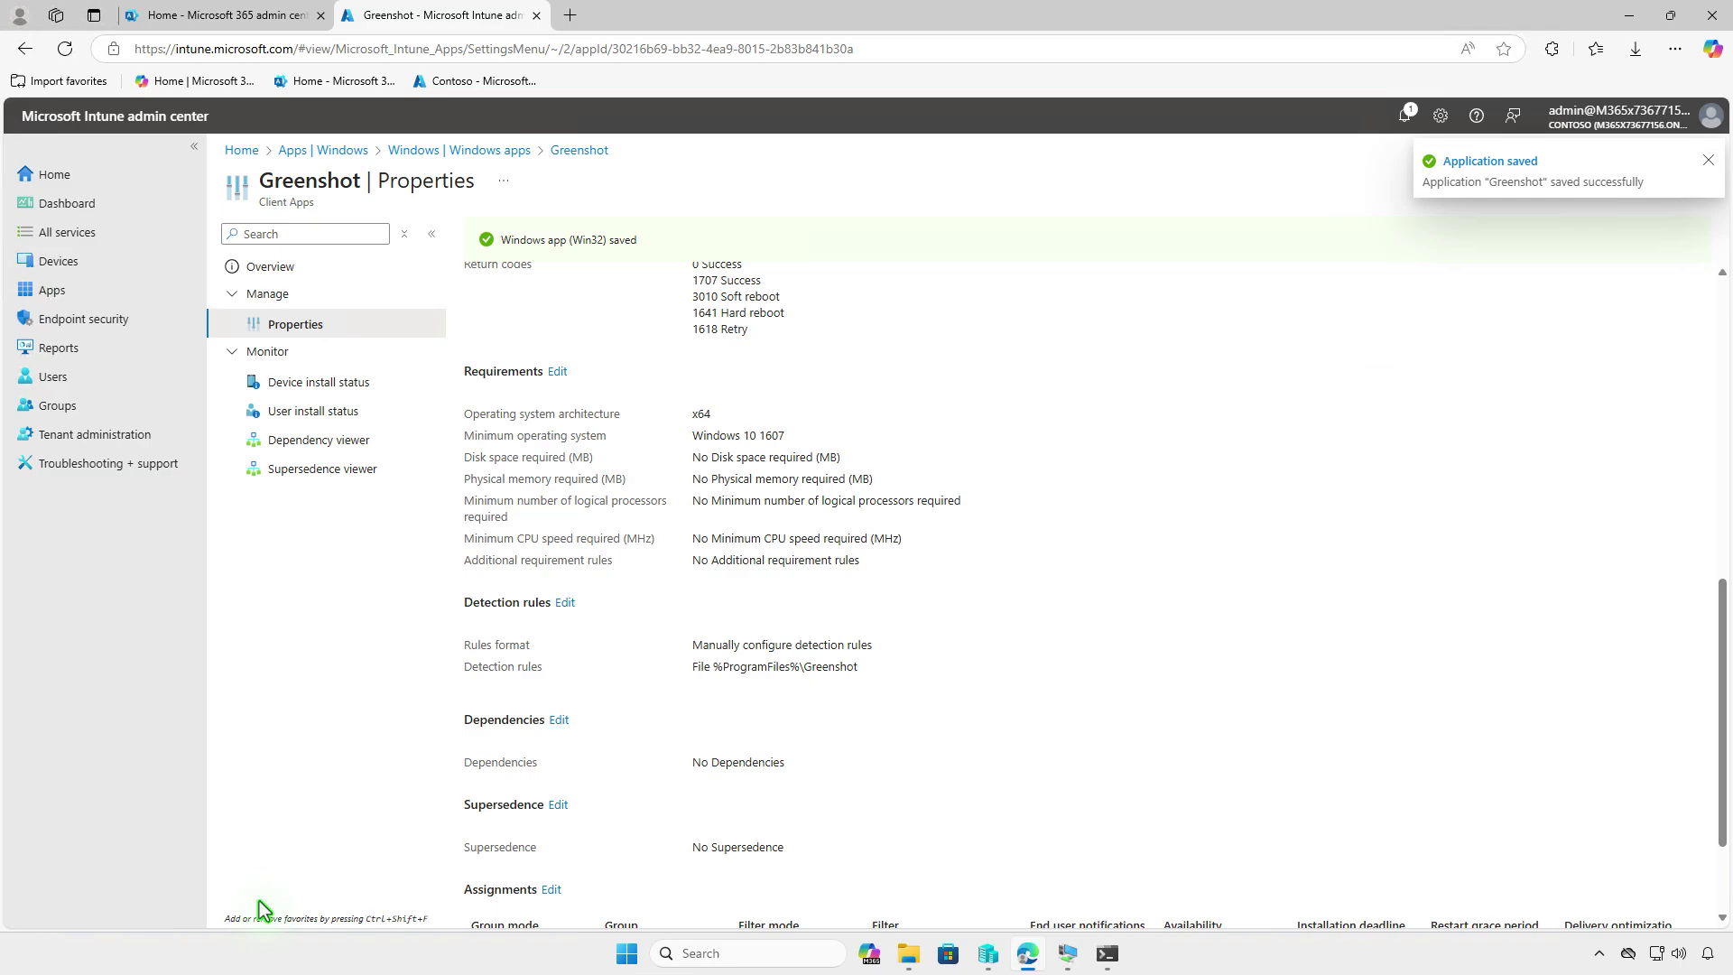
# Sync the VM from Company Portal settings and check the Greenshot uninstall notification.
pyautogui.click(1629, 16)
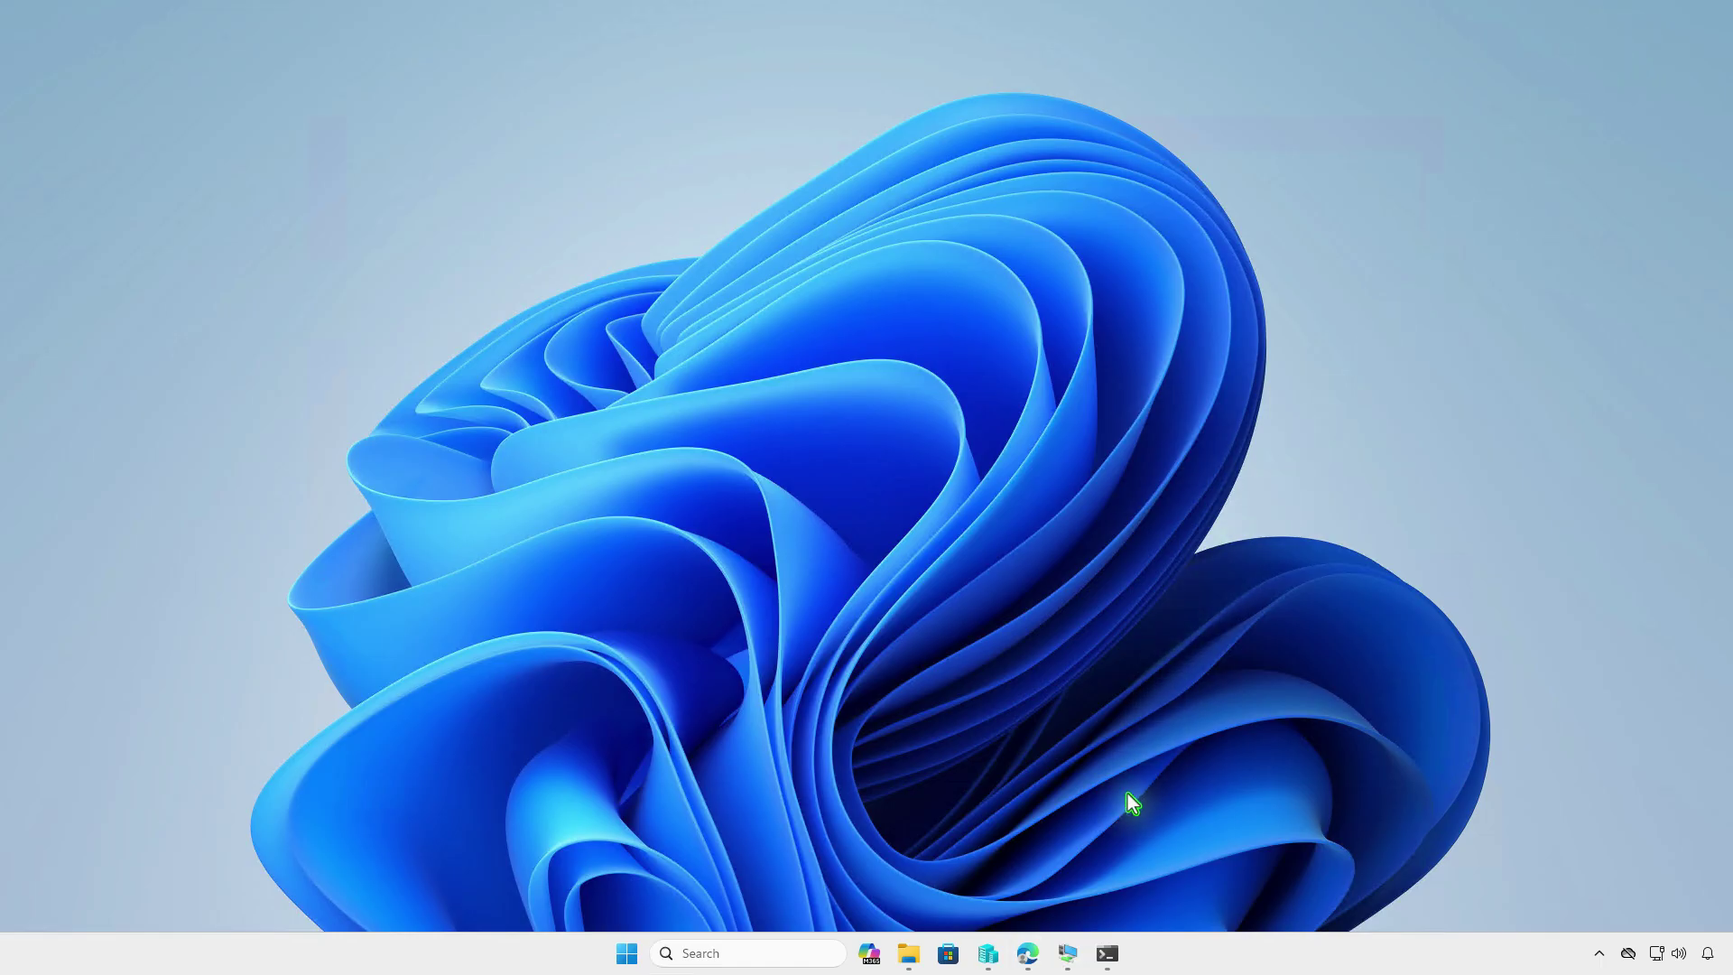
pyautogui.click(1068, 953)
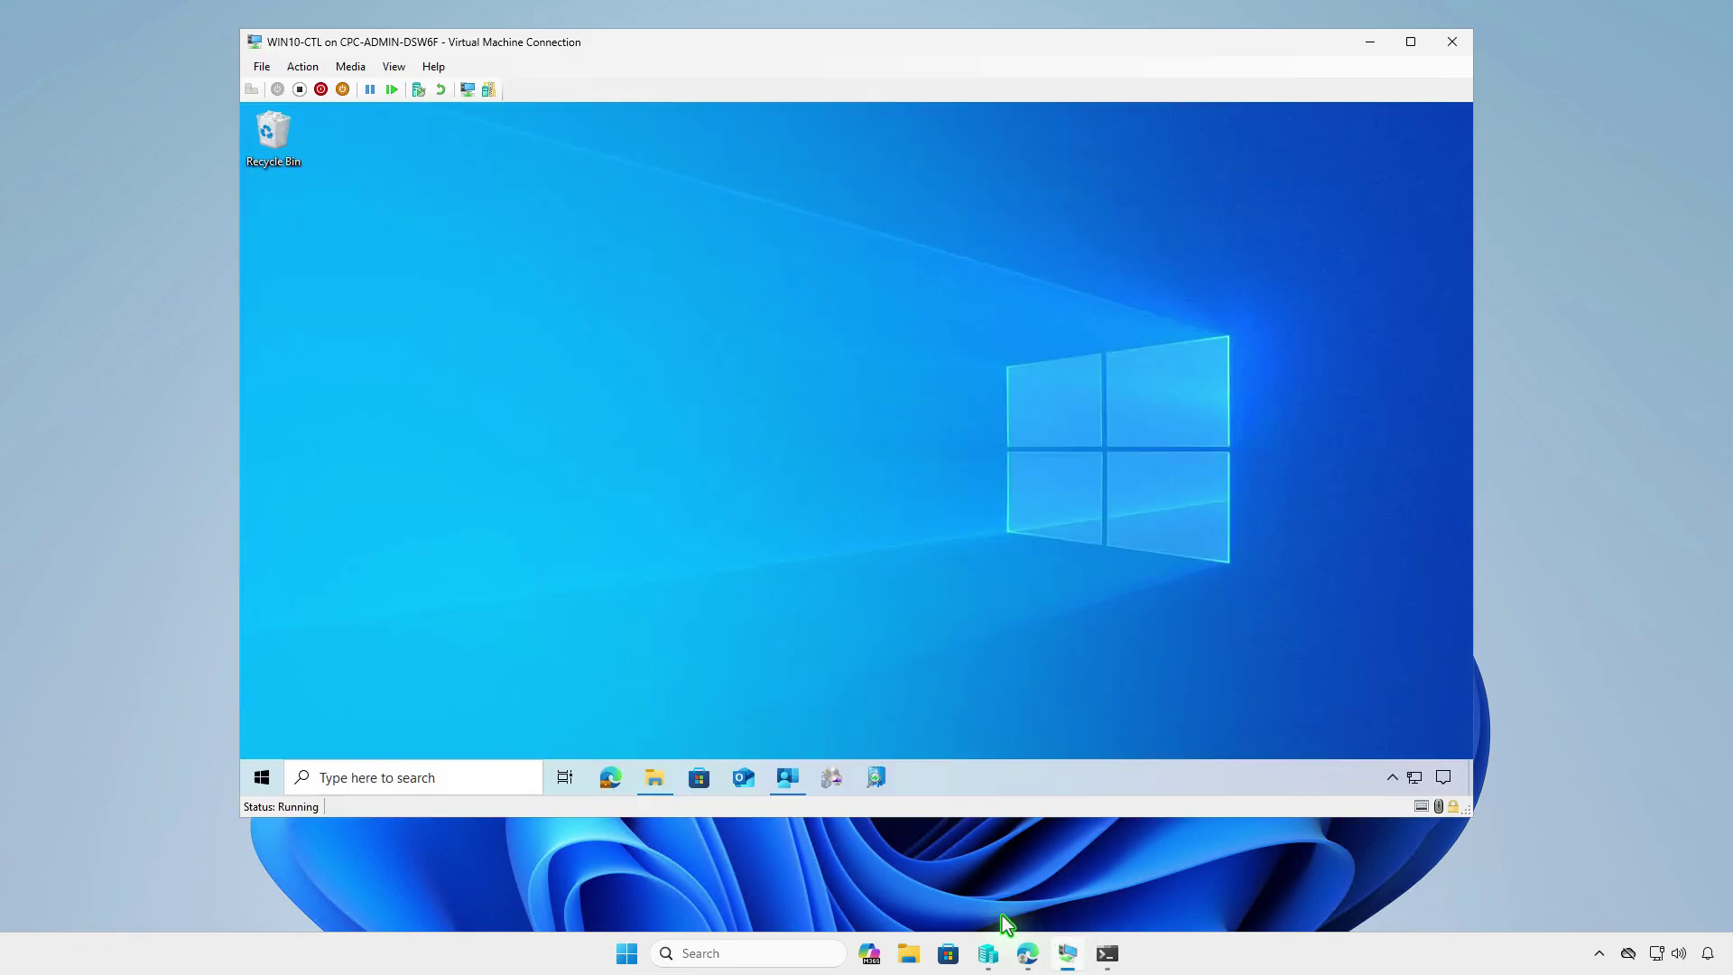
pyautogui.click(789, 779)
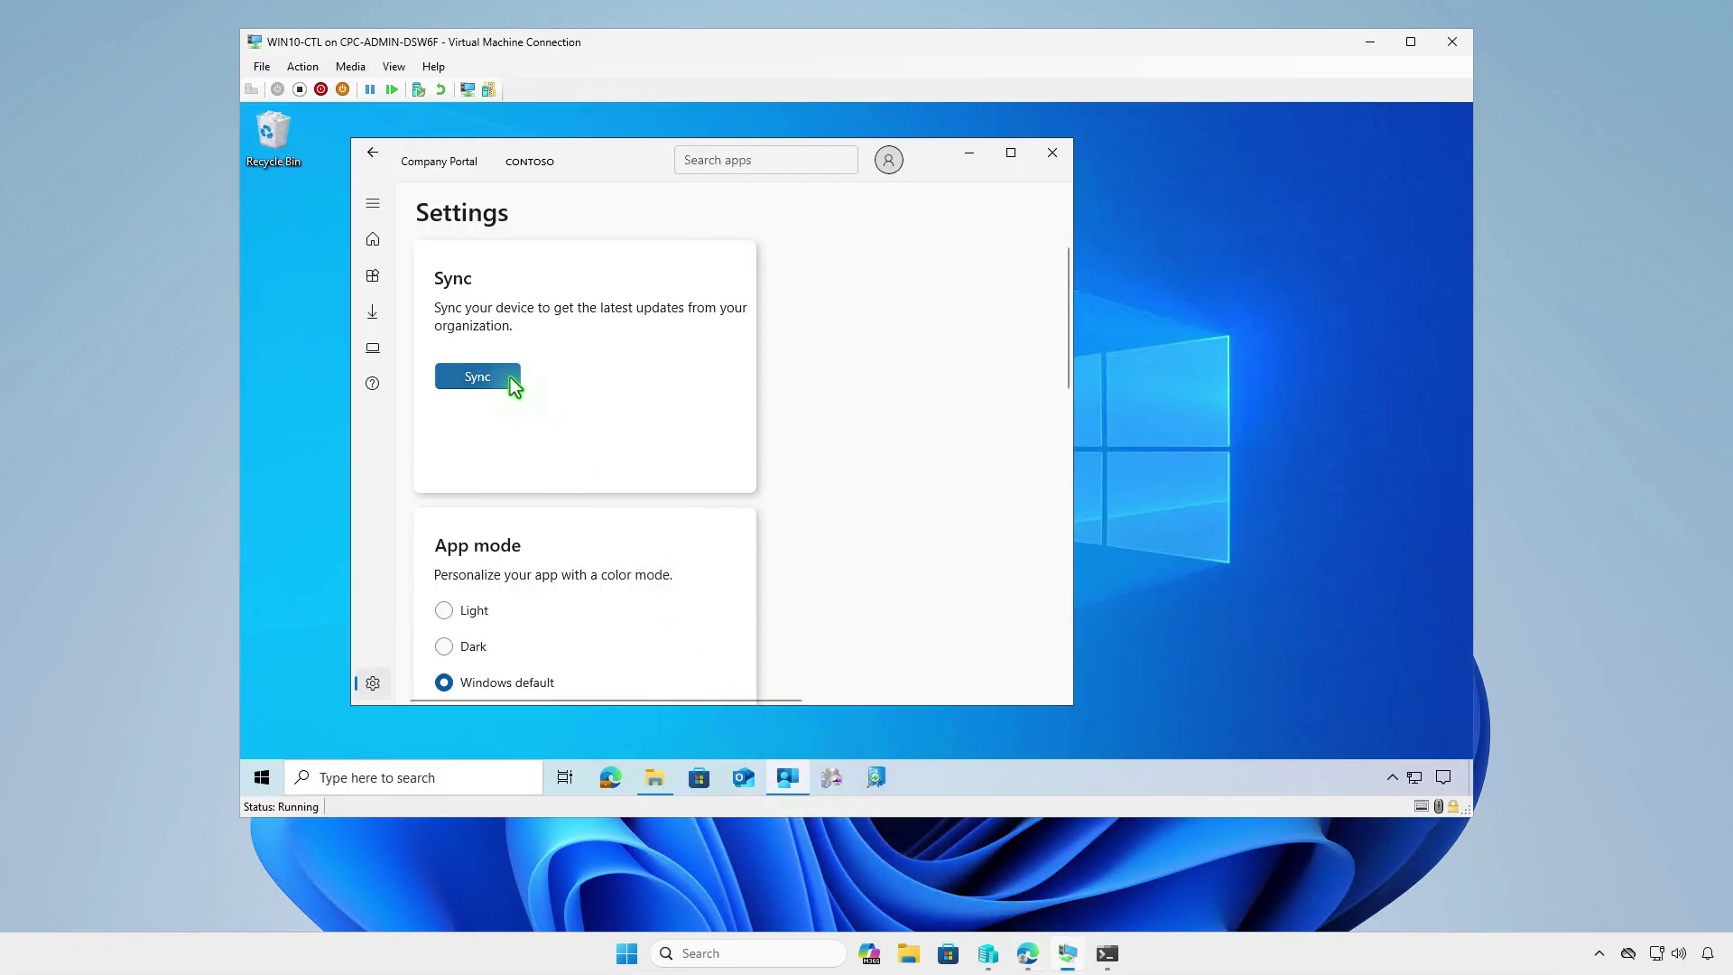
pyautogui.click(511, 377)
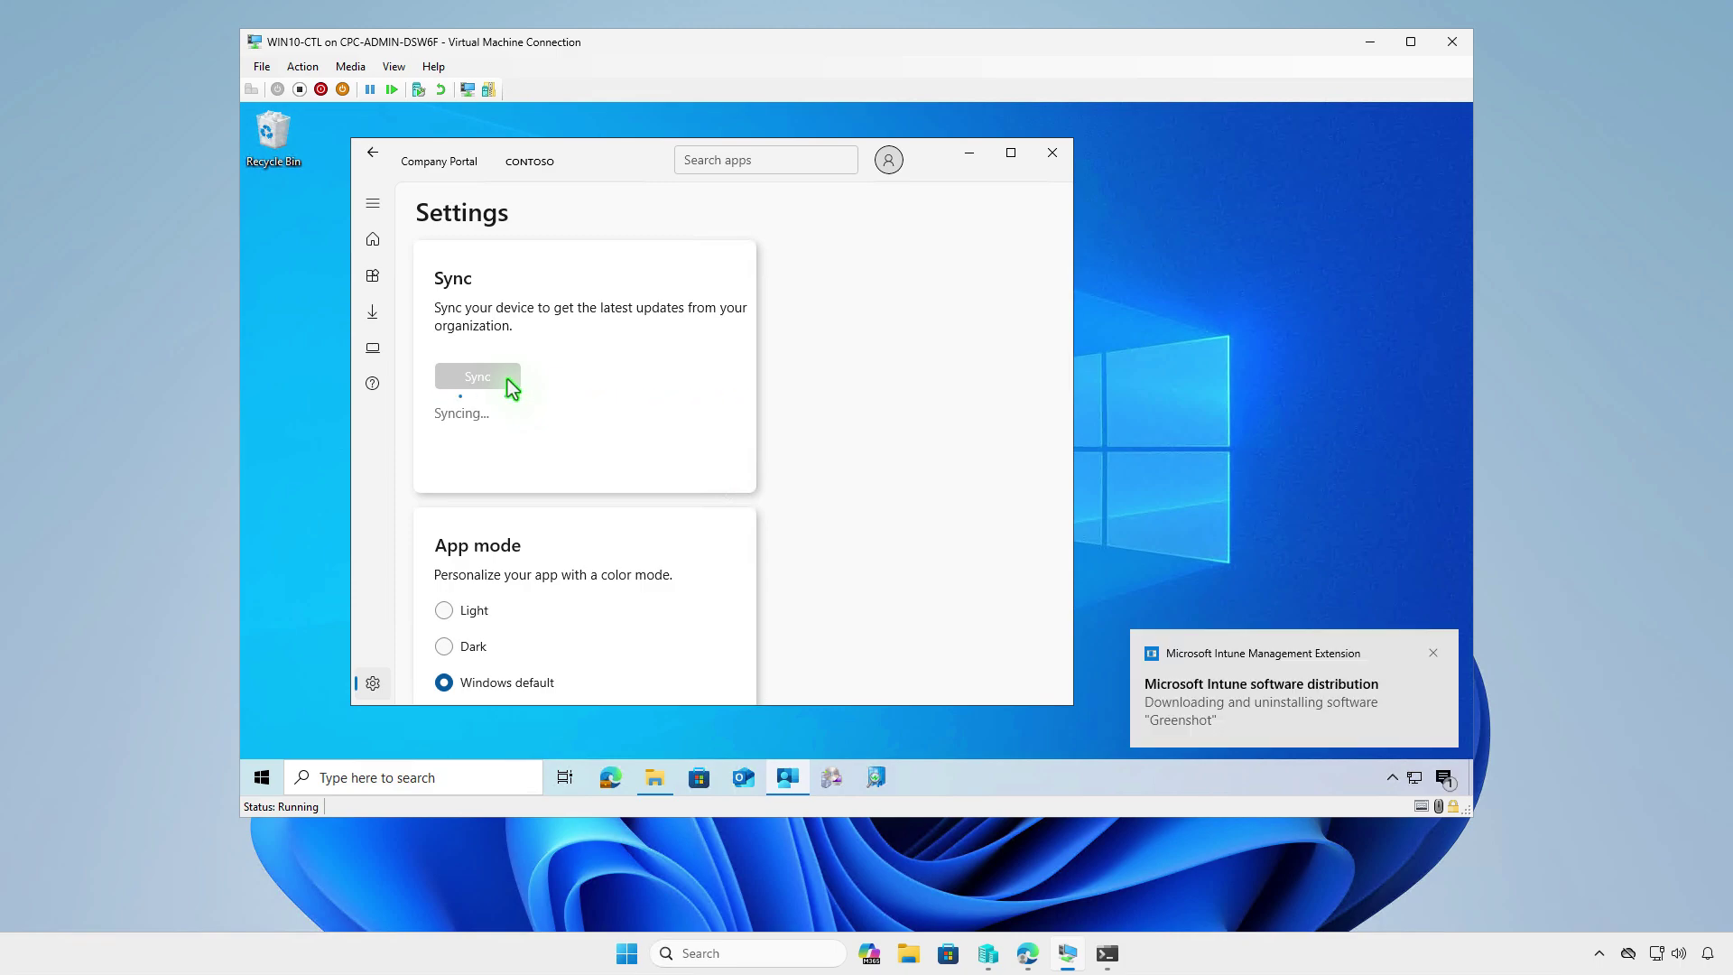
pyautogui.click(1444, 781)
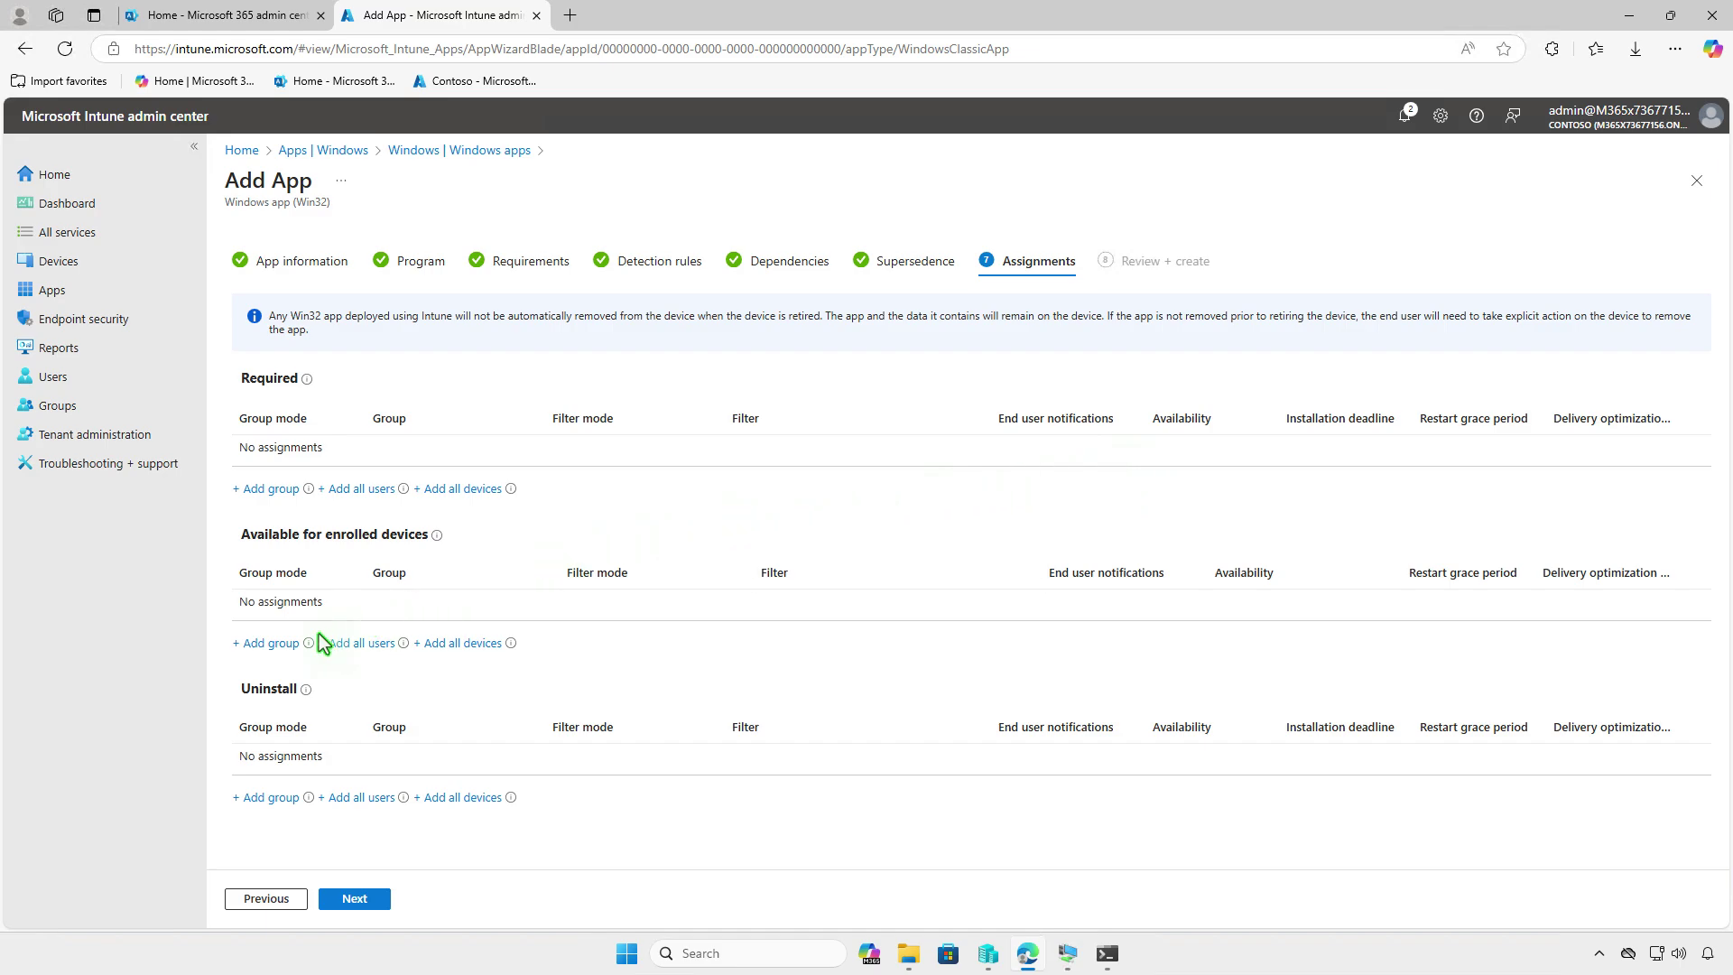
# Assign Test_Users as Available for enrolled devices and create the new Greenshot app.
pyautogui.click(272, 644)
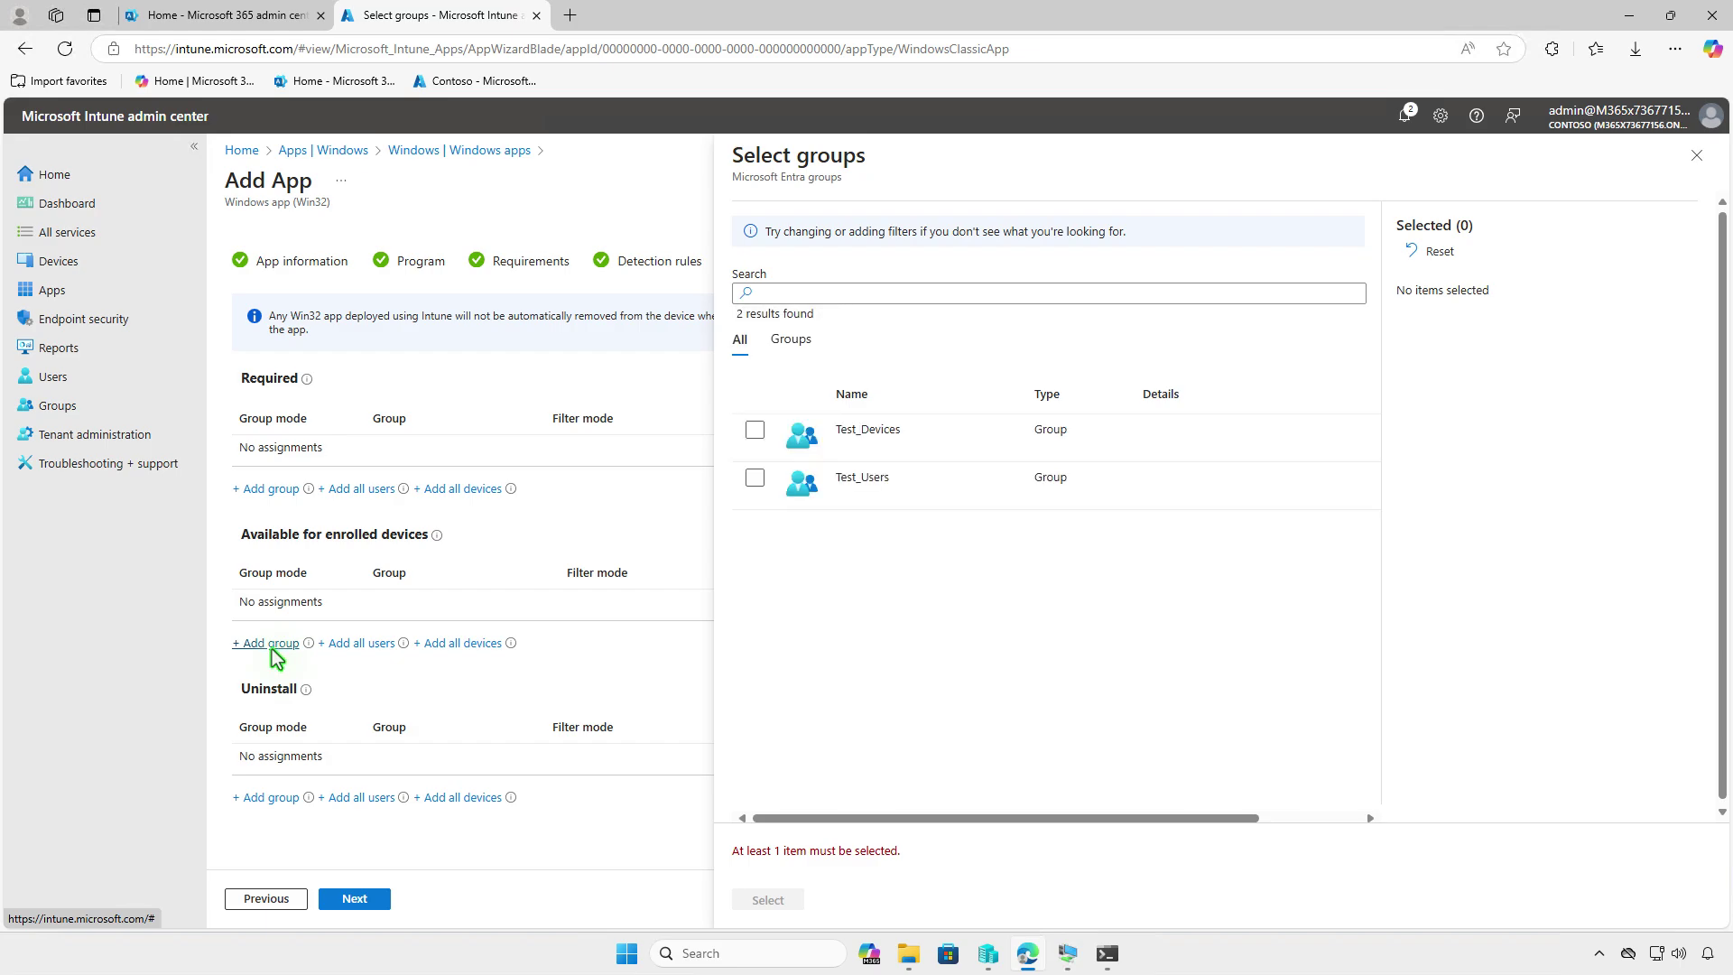
pyautogui.click(756, 479)
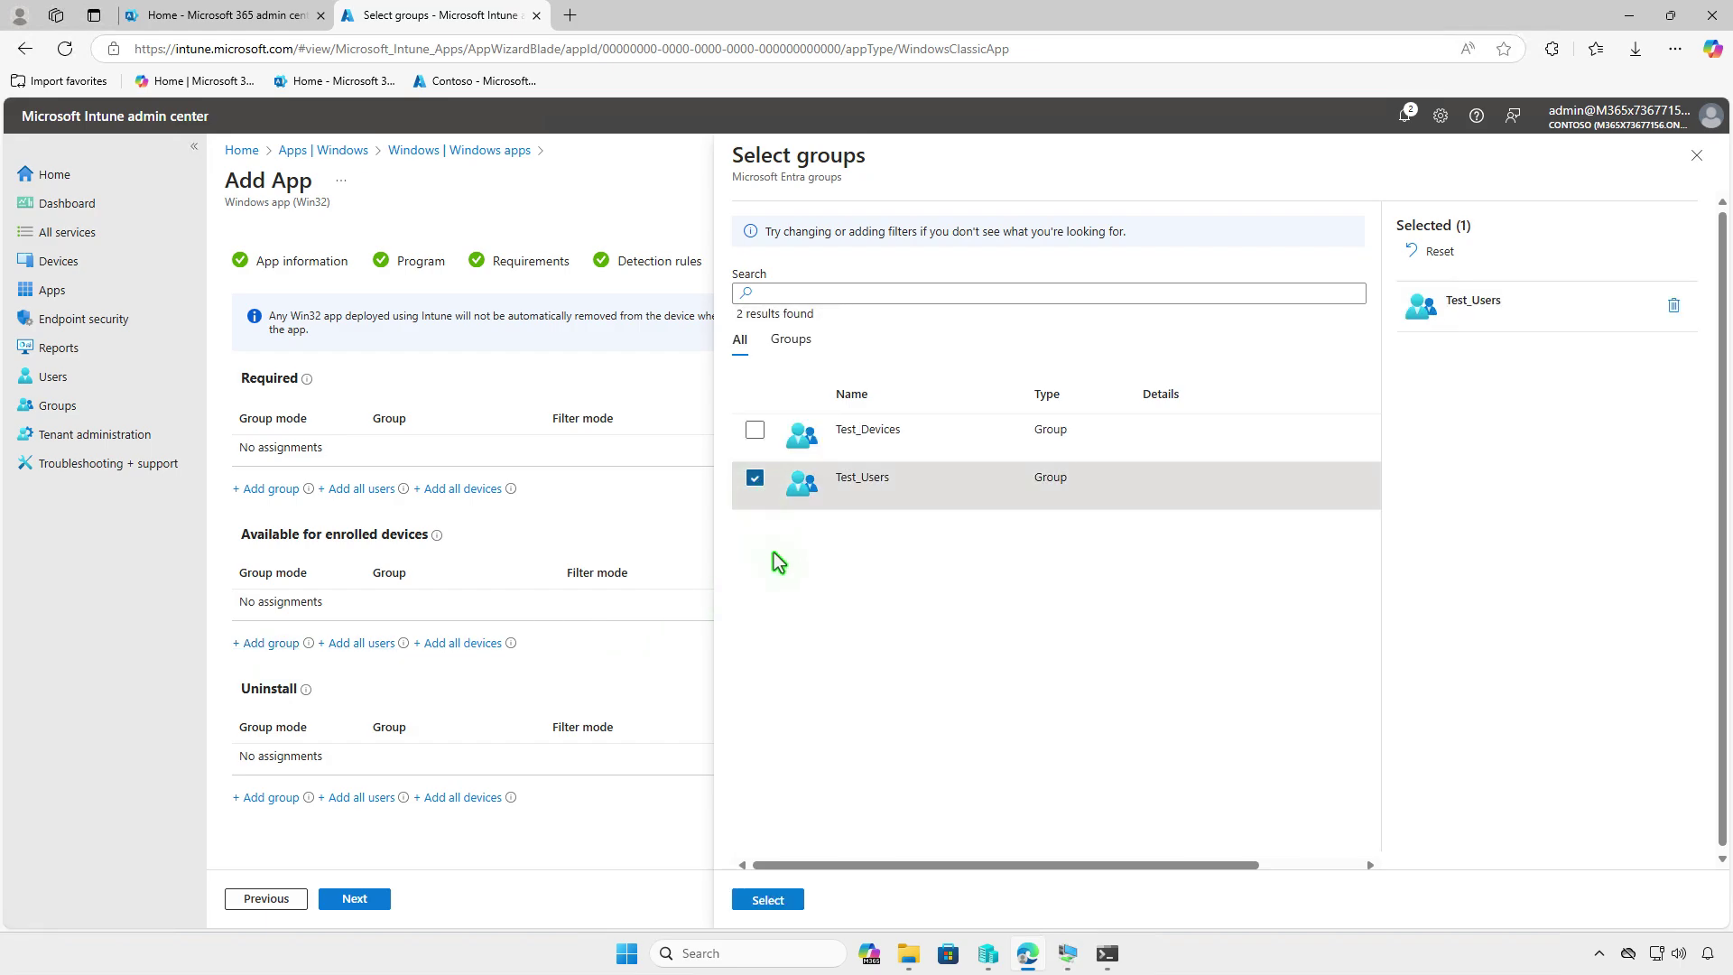
pyautogui.click(768, 901)
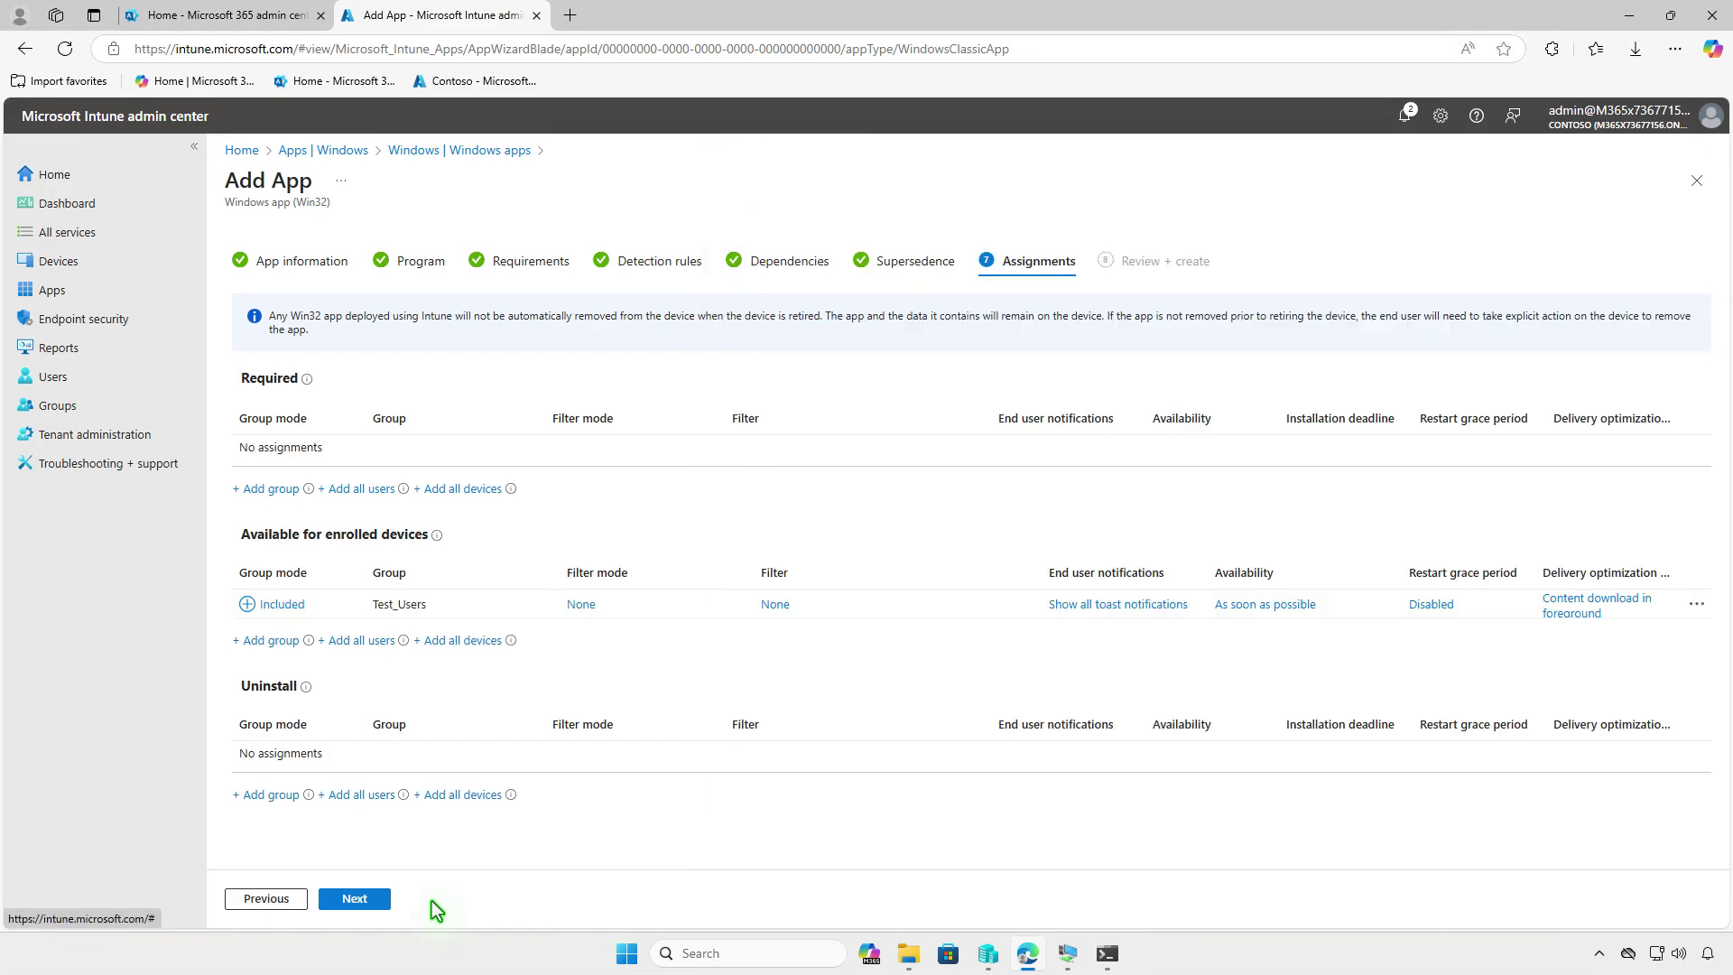
pyautogui.click(382, 900)
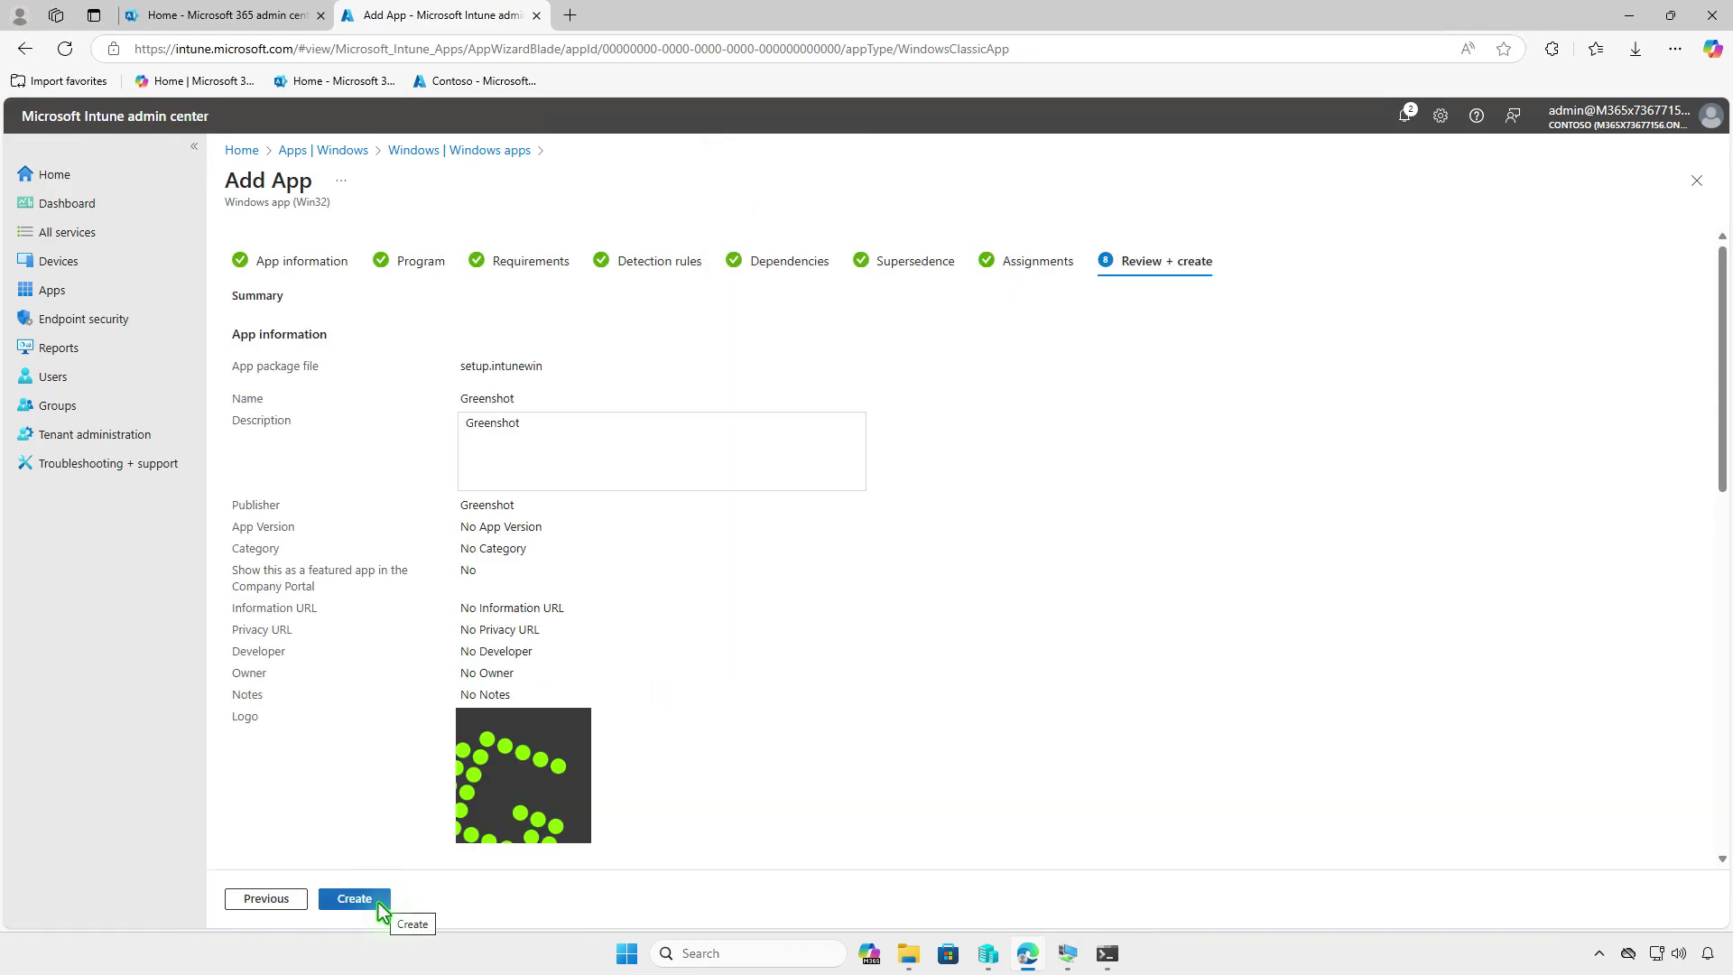
pyautogui.click(377, 903)
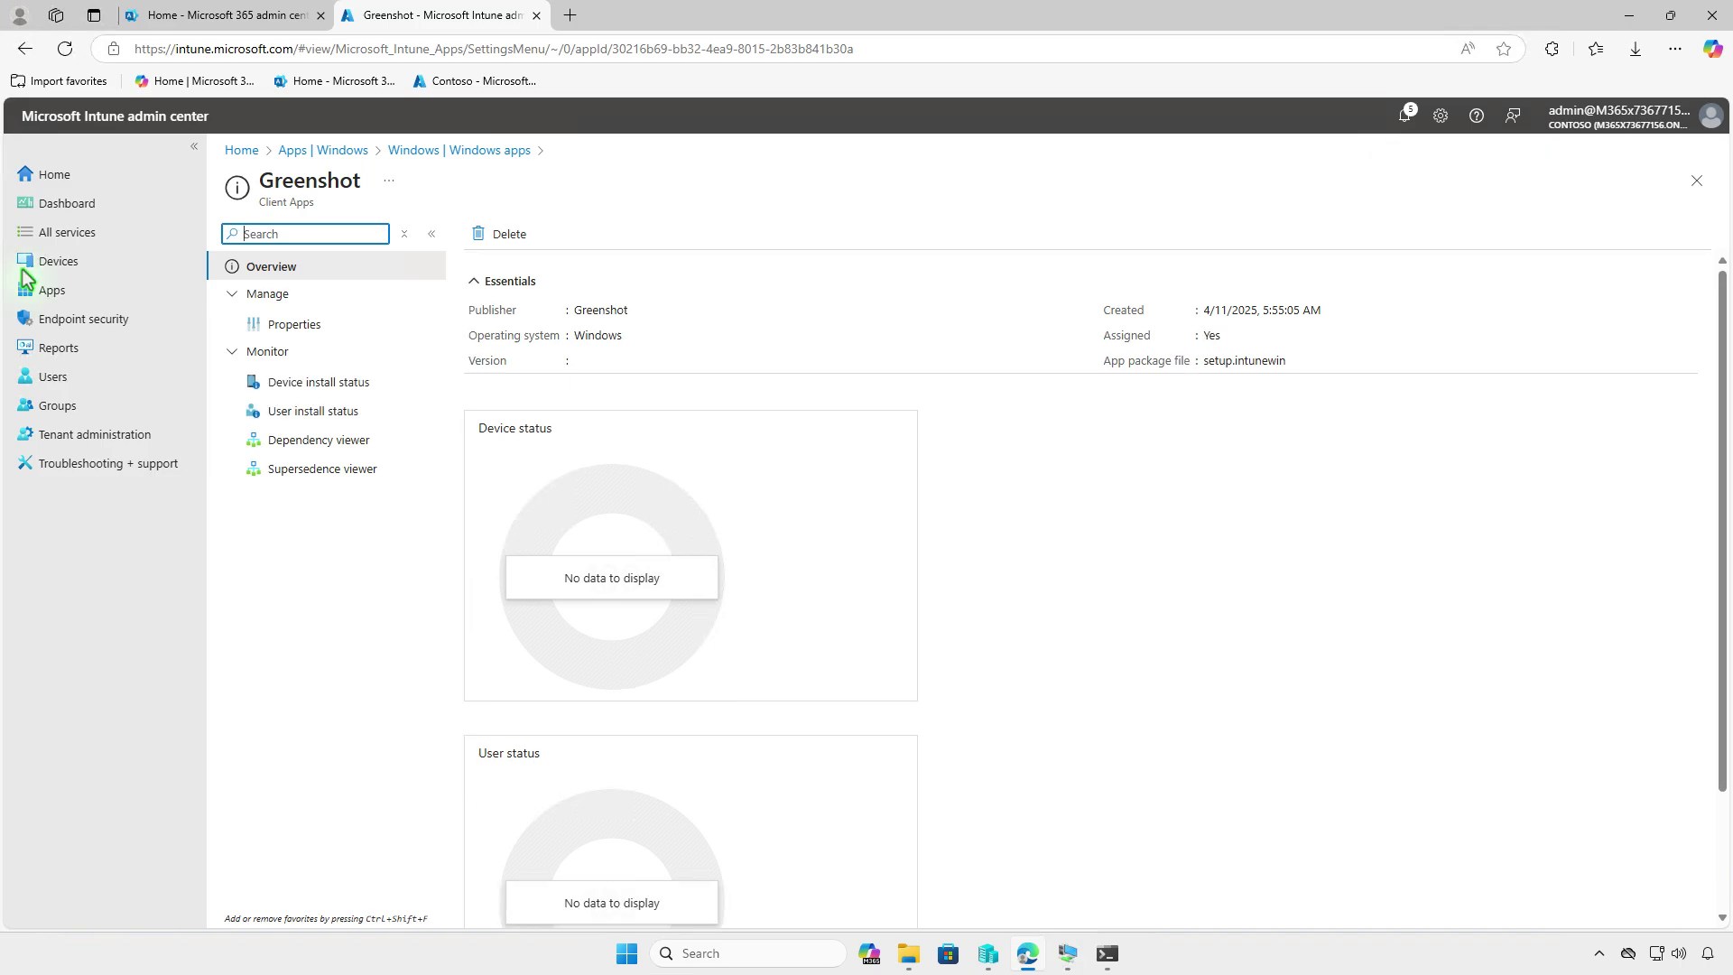
pyautogui.click(1101, 578)
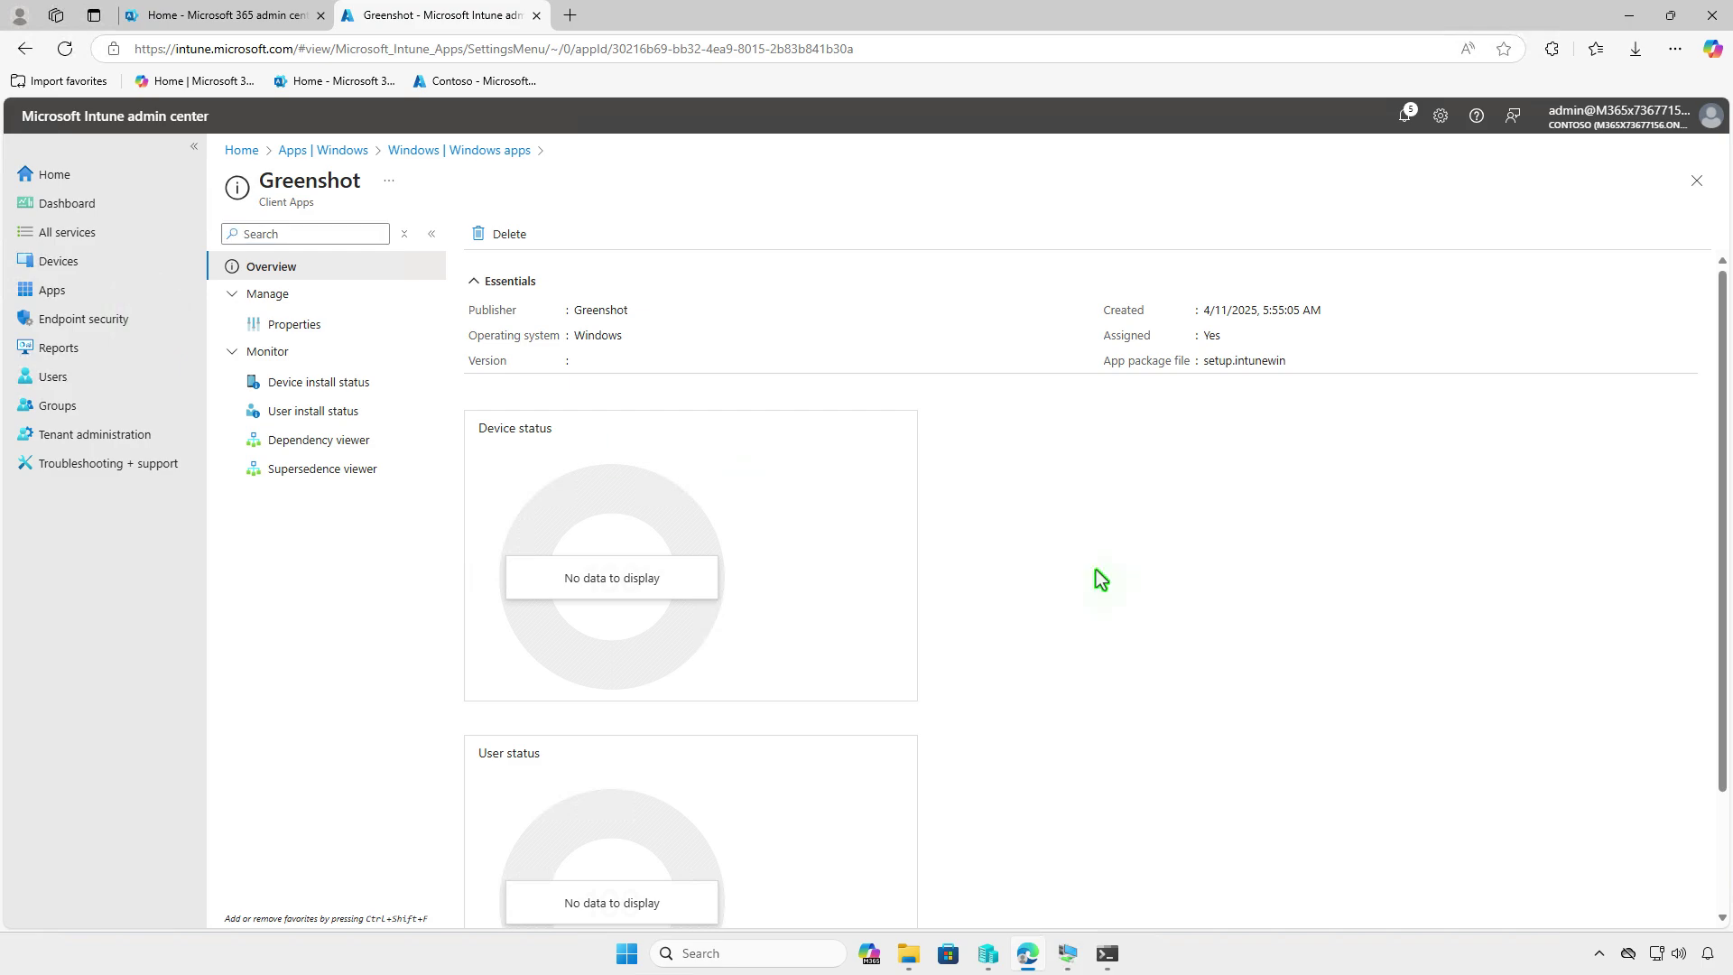
pyautogui.click(1629, 15)
# Launch Company Portal on the VM and install Greenshot from its Apps list.
pyautogui.click(1068, 954)
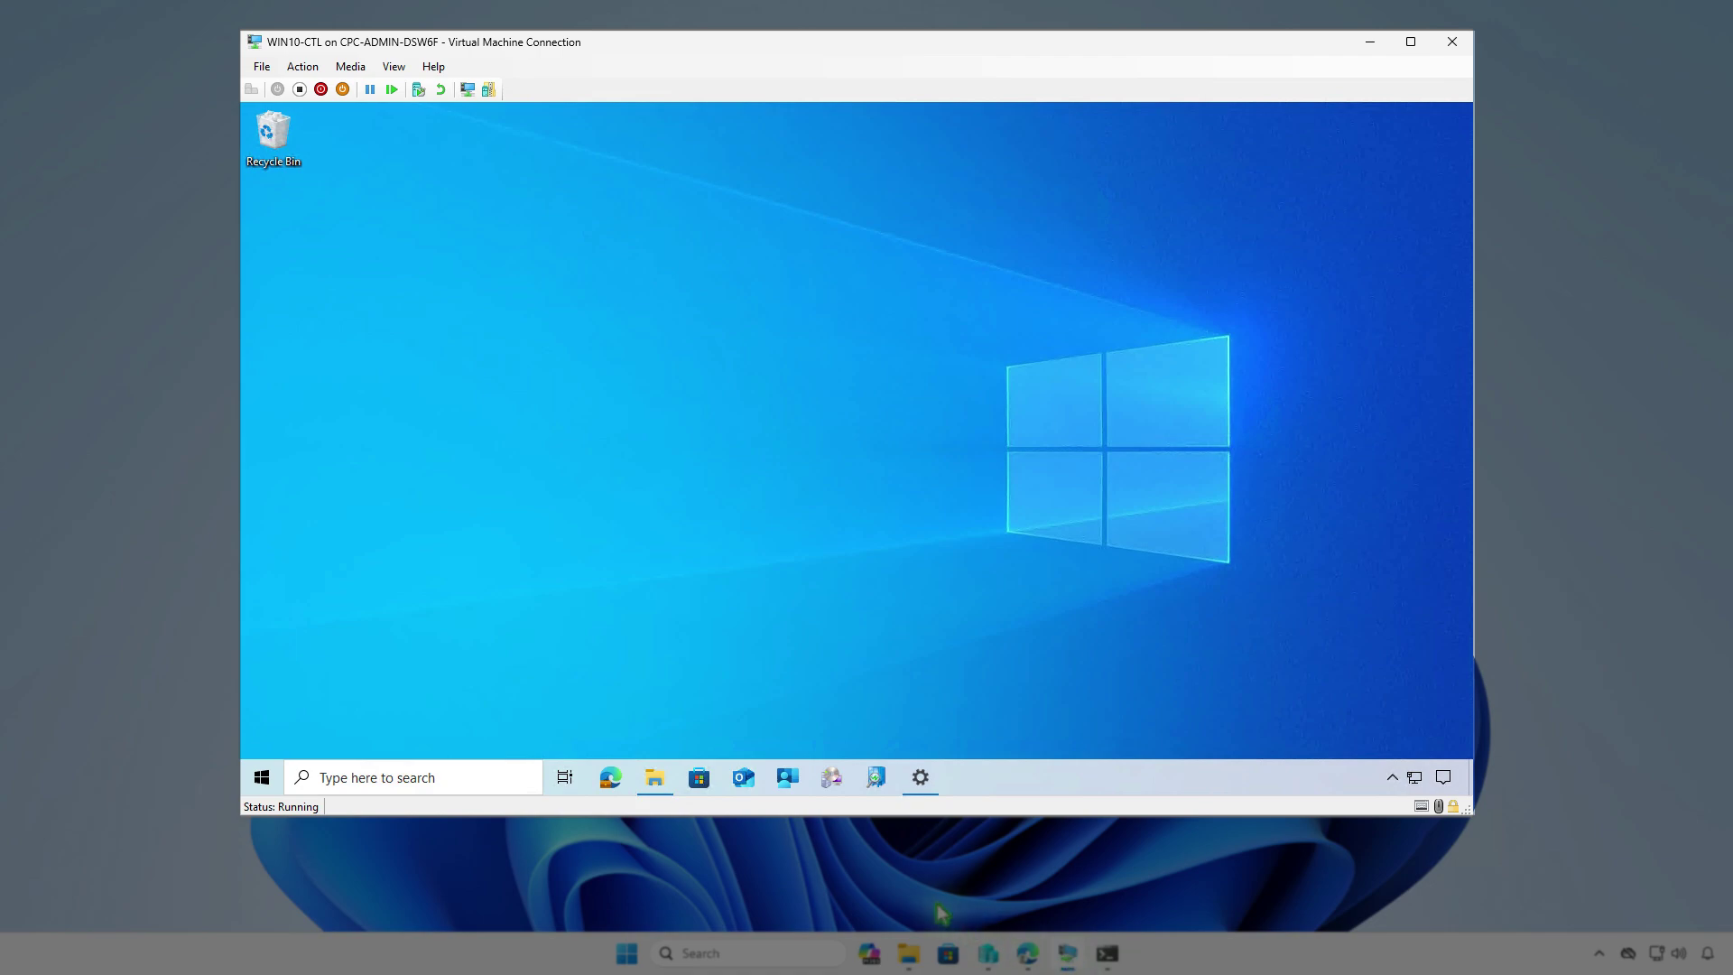
pyautogui.click(780, 780)
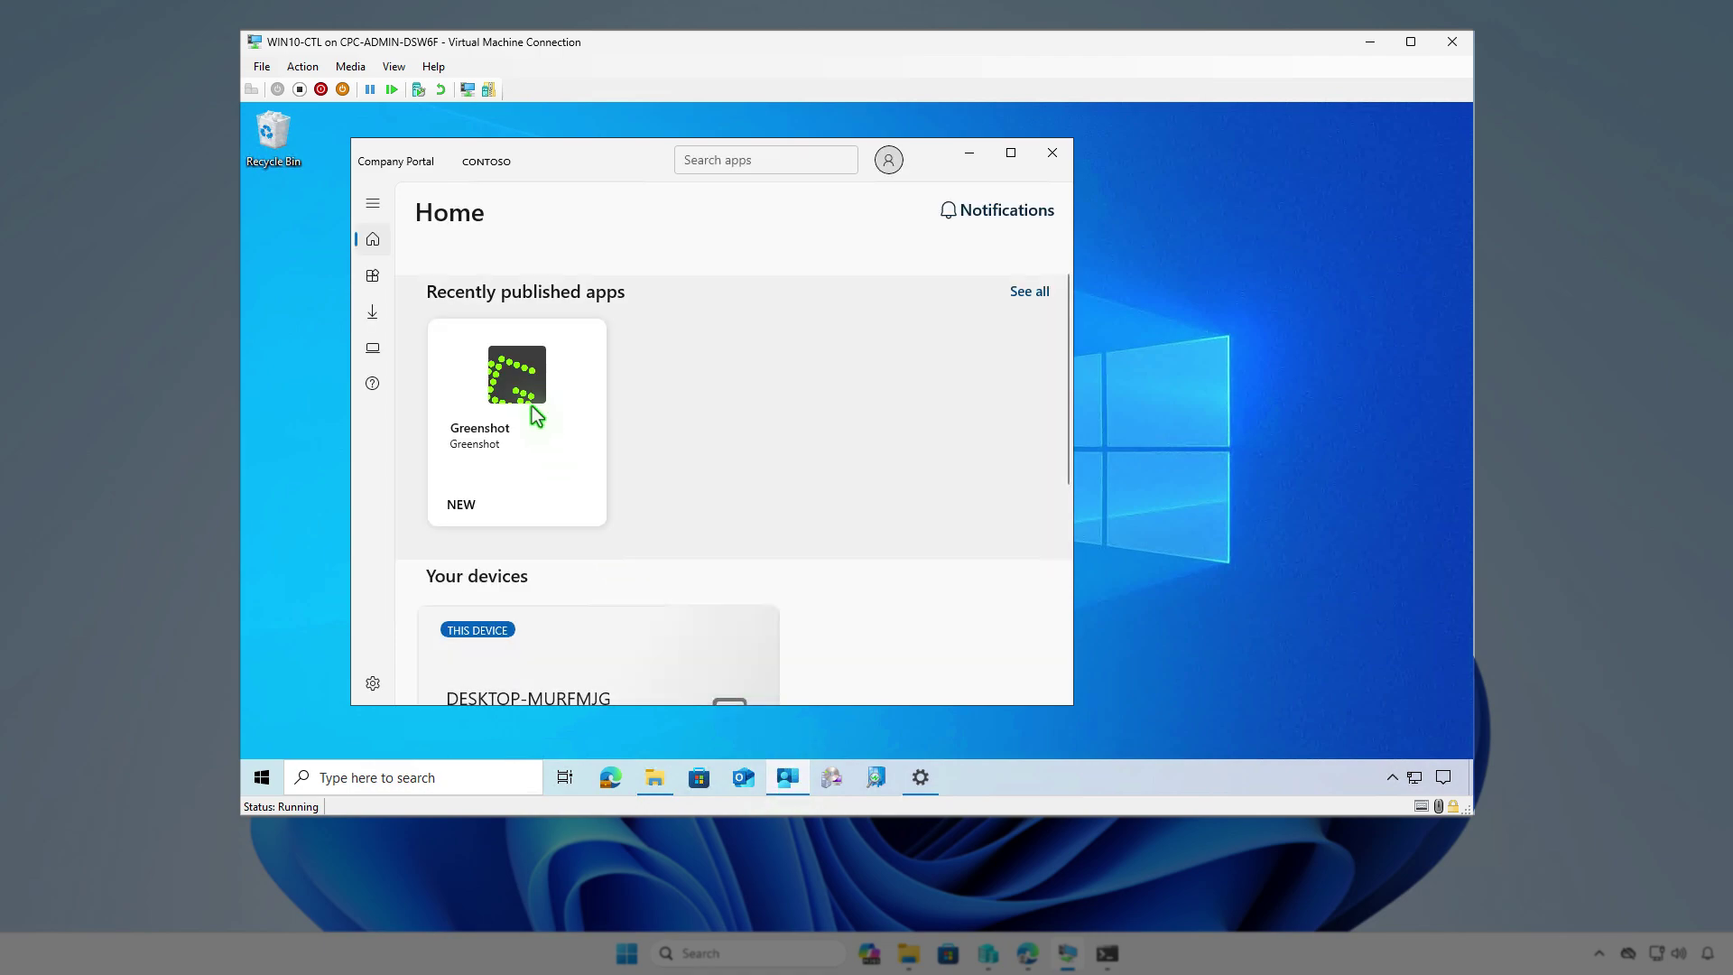
pyautogui.click(375, 279)
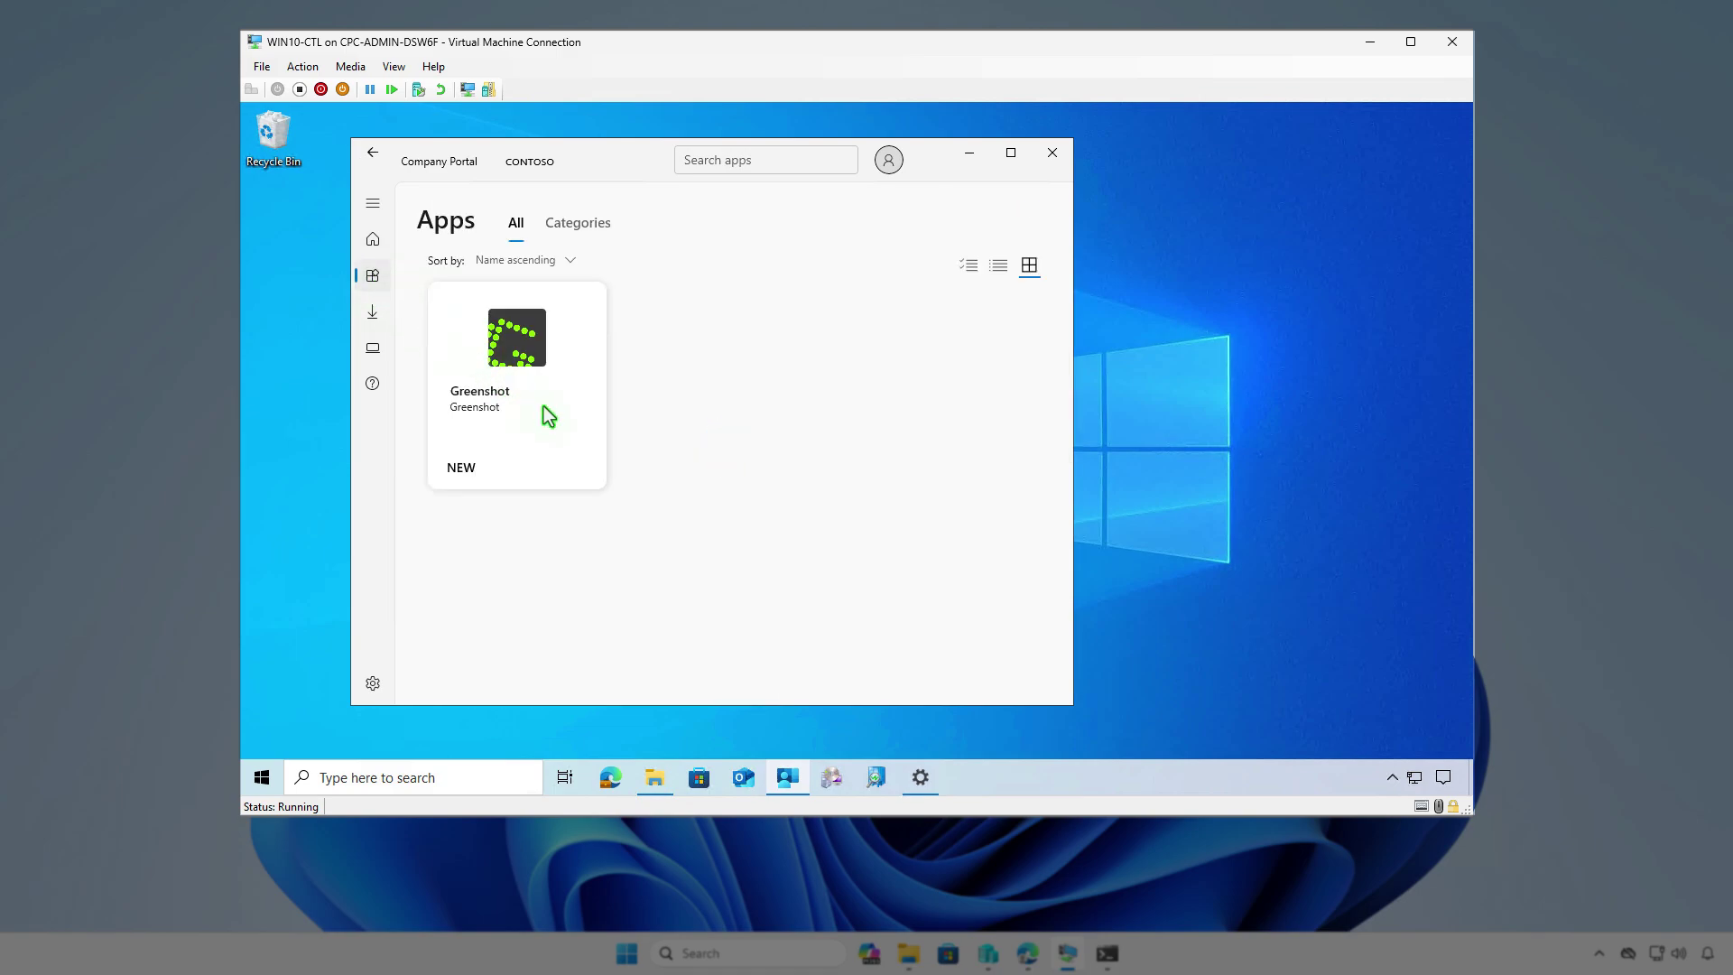
pyautogui.click(547, 415)
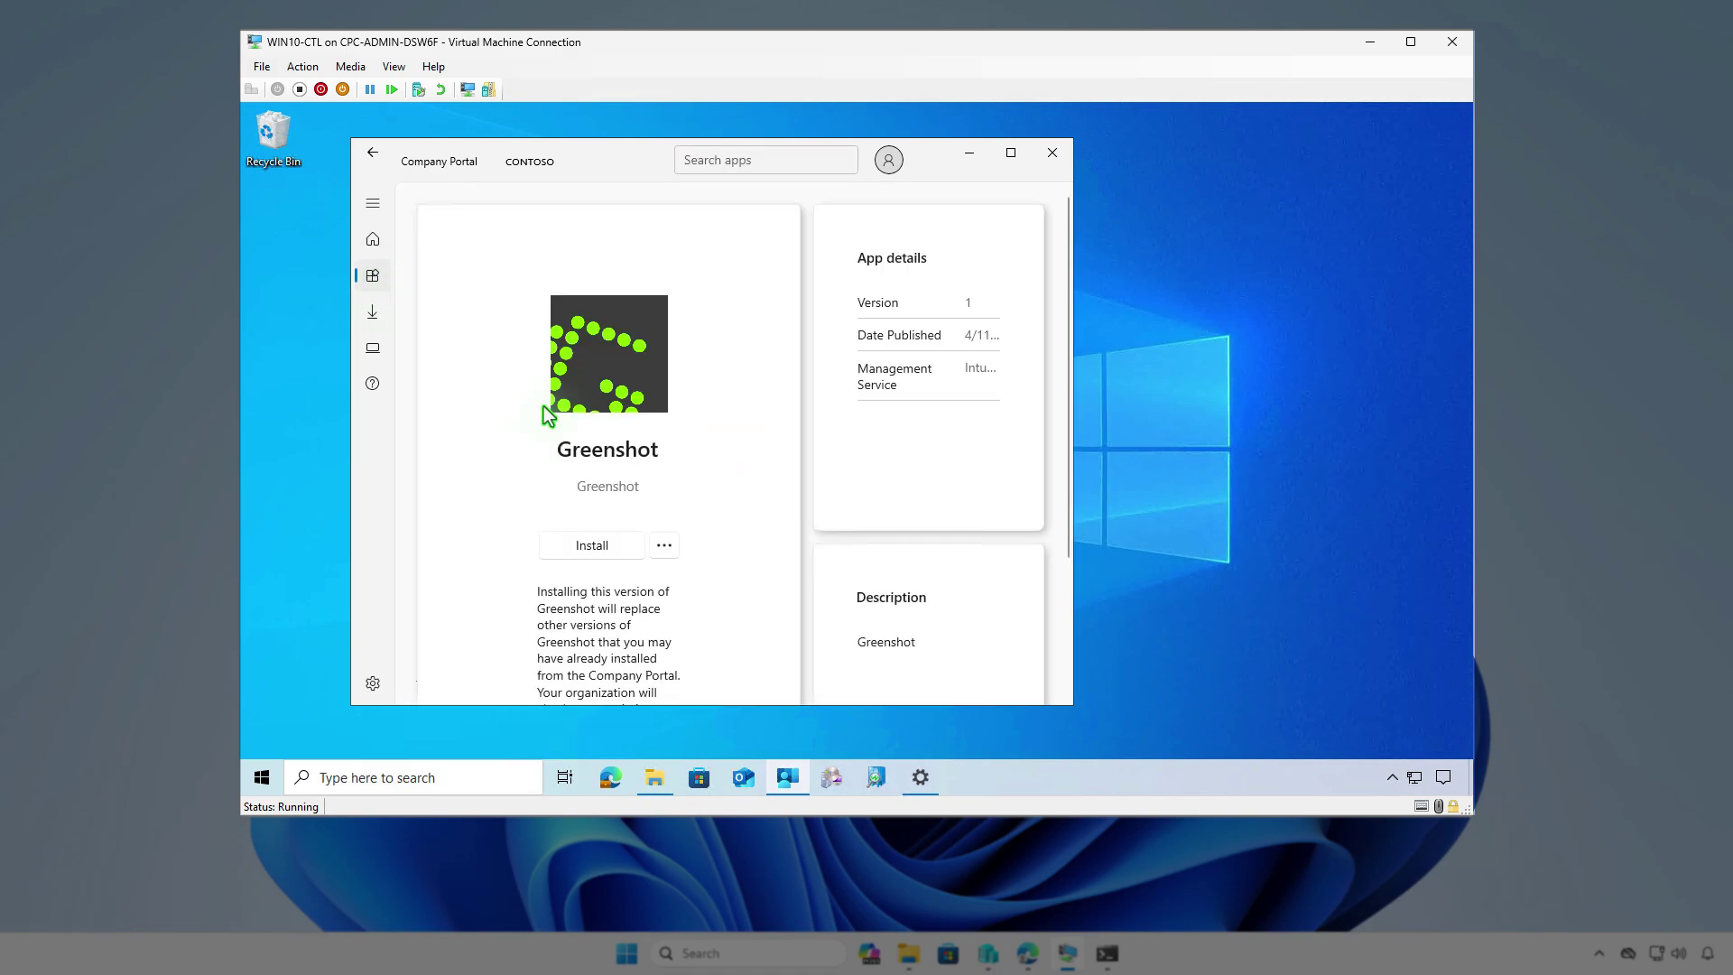
pyautogui.click(627, 552)
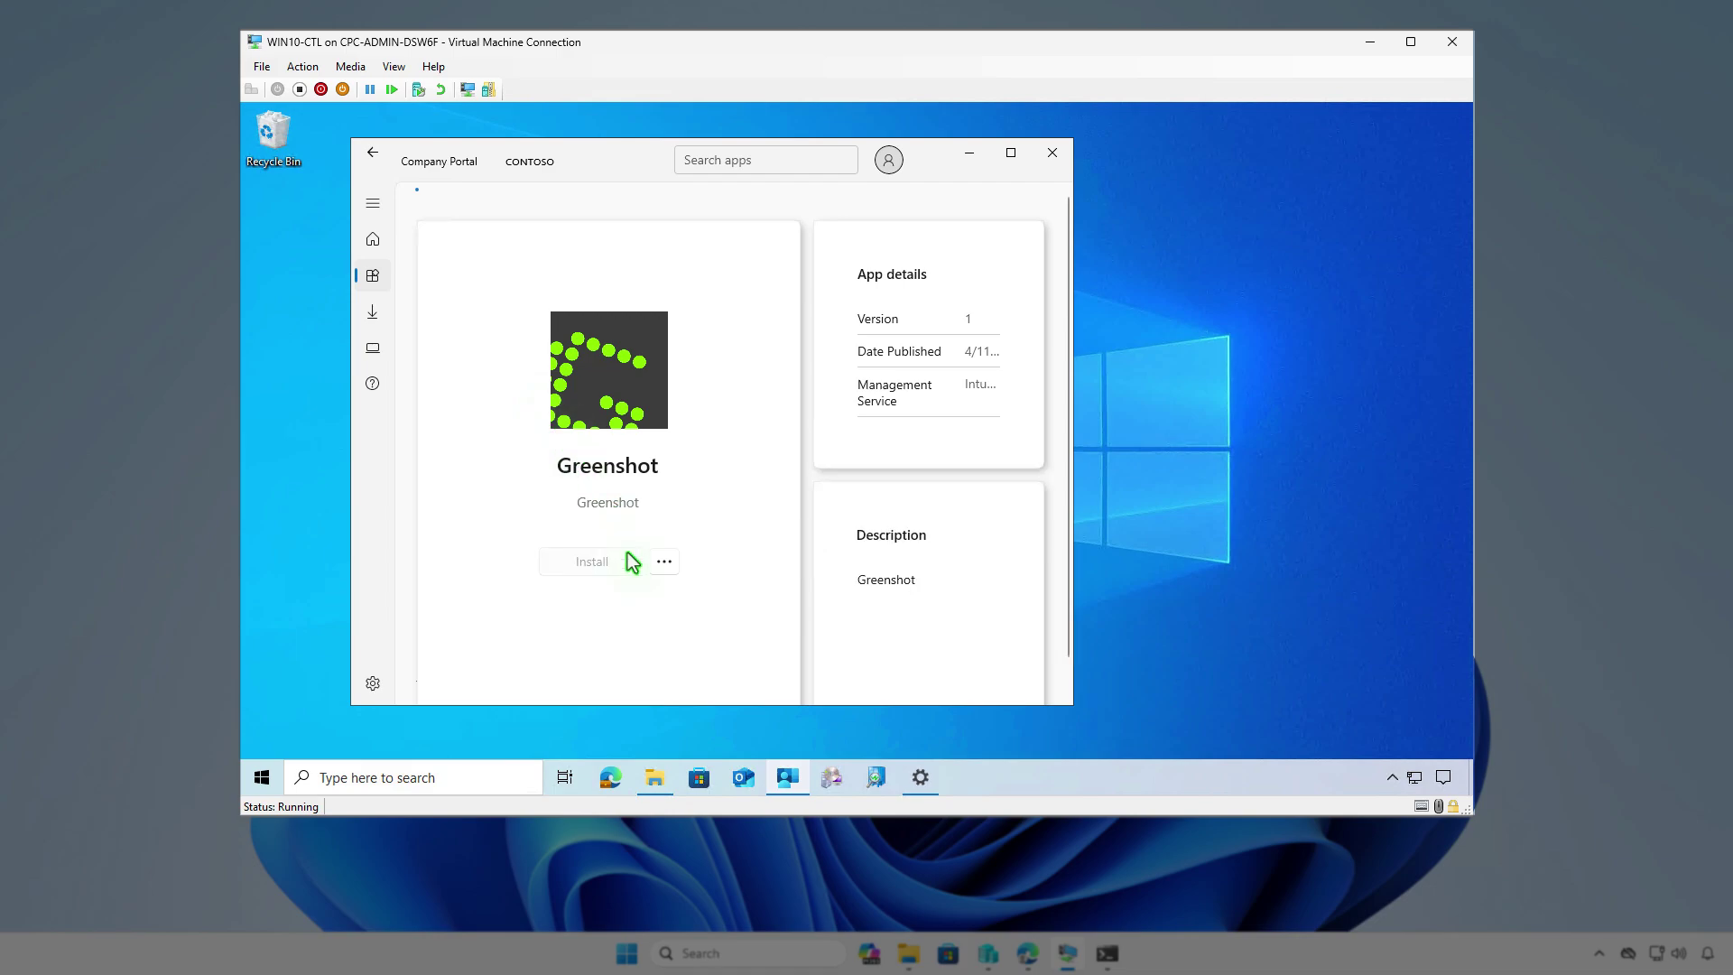